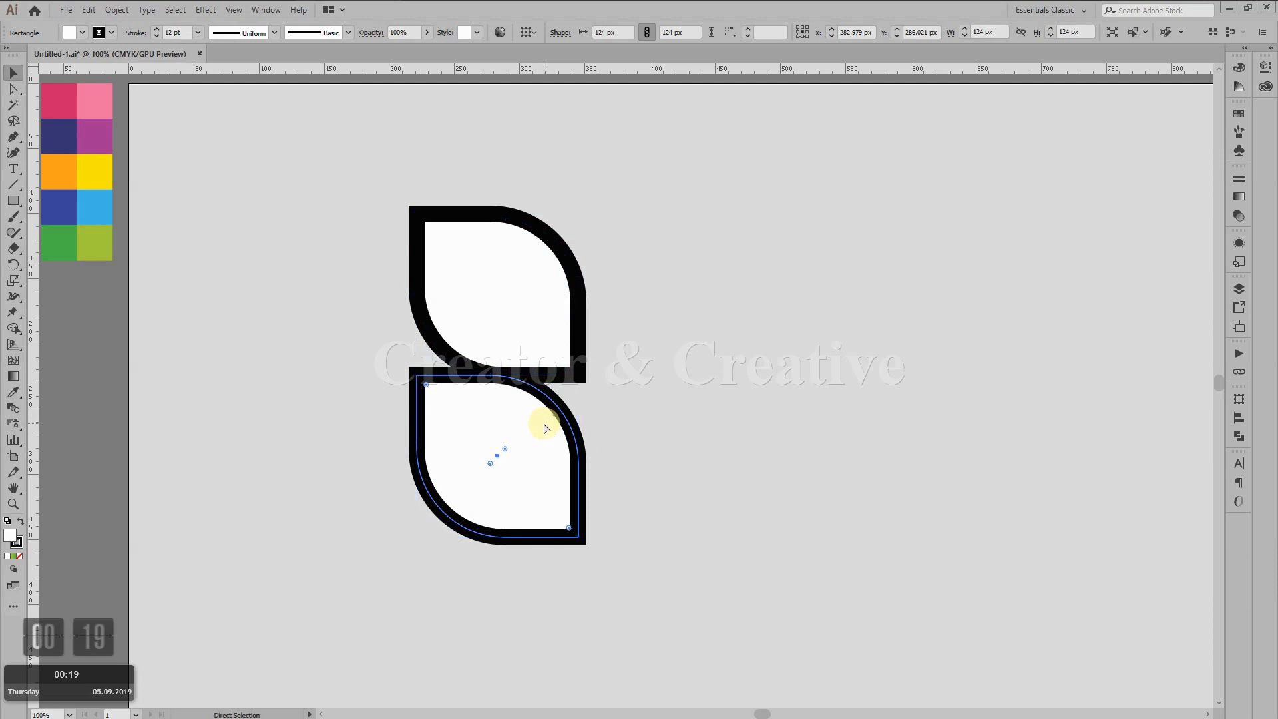
# Repeat the downward leaf duplication once more, then make a copy of the top leaf reflected across the vertical axis
pyautogui.hotkey('ctrl', 'd')
pyautogui.click(546, 282)
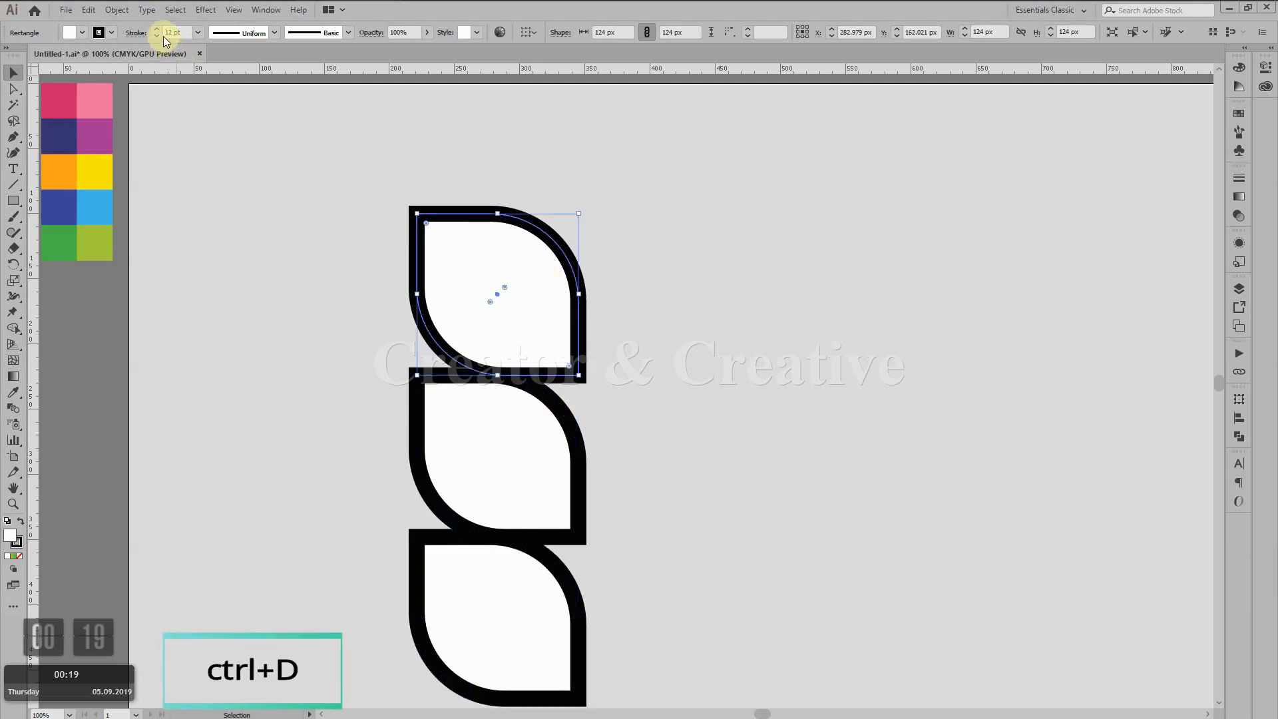
pyautogui.click(117, 10)
pyautogui.moveTo(140, 25)
pyautogui.click(333, 74)
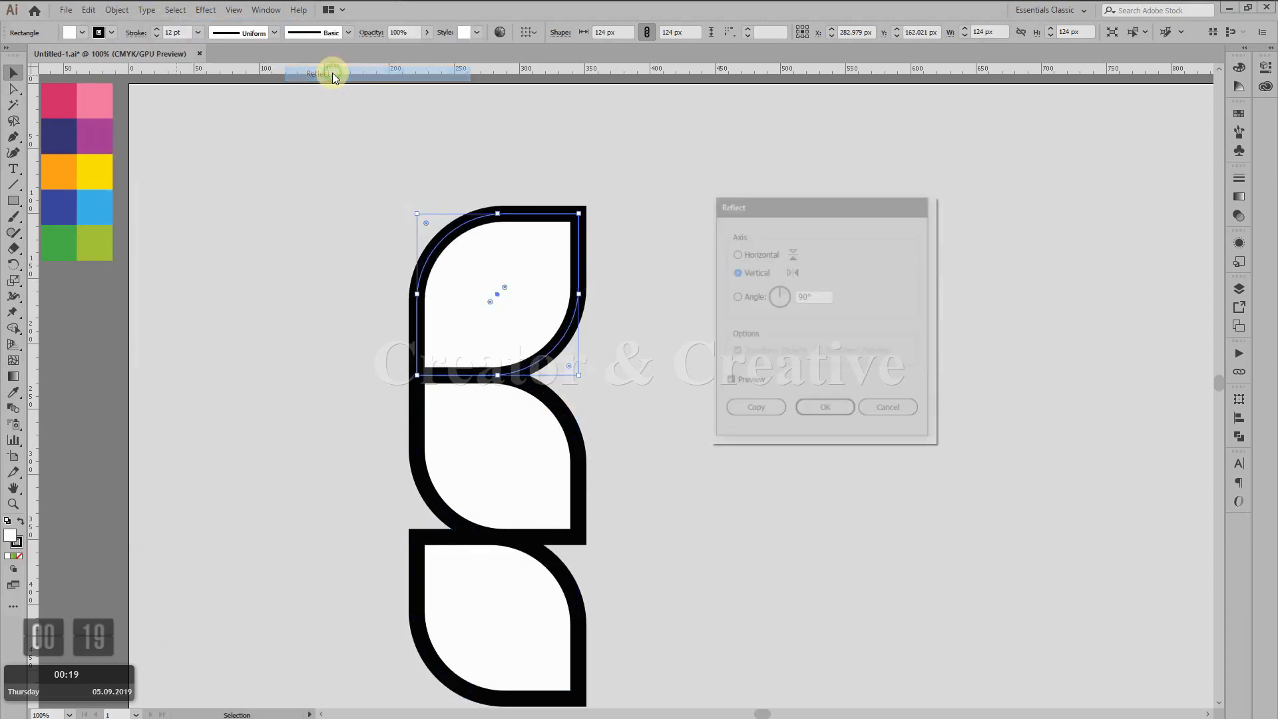
pyautogui.click(743, 409)
# Place the reflected leaf against the column's right side, half a leaf lower than the top leaf, with a duplicate directly below it
pyautogui.moveTo(525, 276); pyautogui.dragTo(668, 512)
pyautogui.click(819, 432)
pyautogui.scroll(-2, 817, 429)
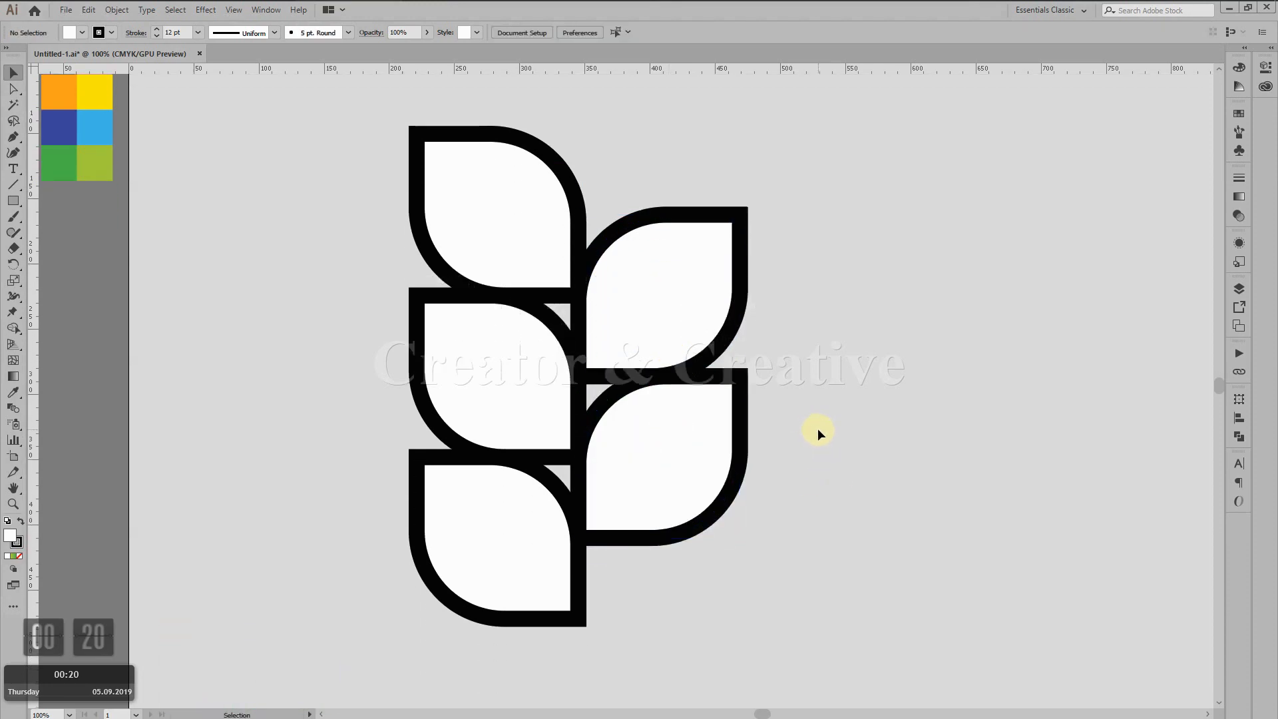
# Shift all five leaves slightly upward and expand their fills and strokes into editable shapes
pyautogui.scroll(1, 817, 429)
pyautogui.moveTo(321, 173); pyautogui.dragTo(841, 626)
pyautogui.moveTo(624, 470); pyautogui.dragTo(627, 389)
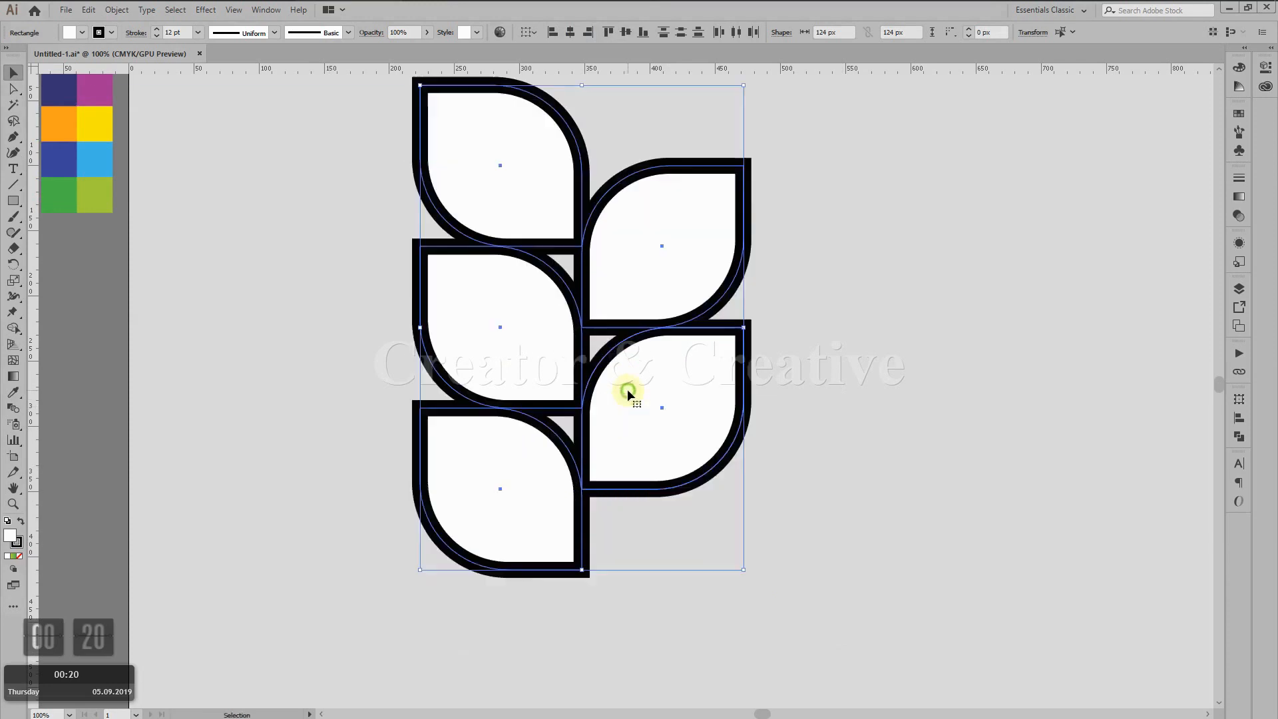
pyautogui.scroll(3, 627, 392)
pyautogui.click(116, 9)
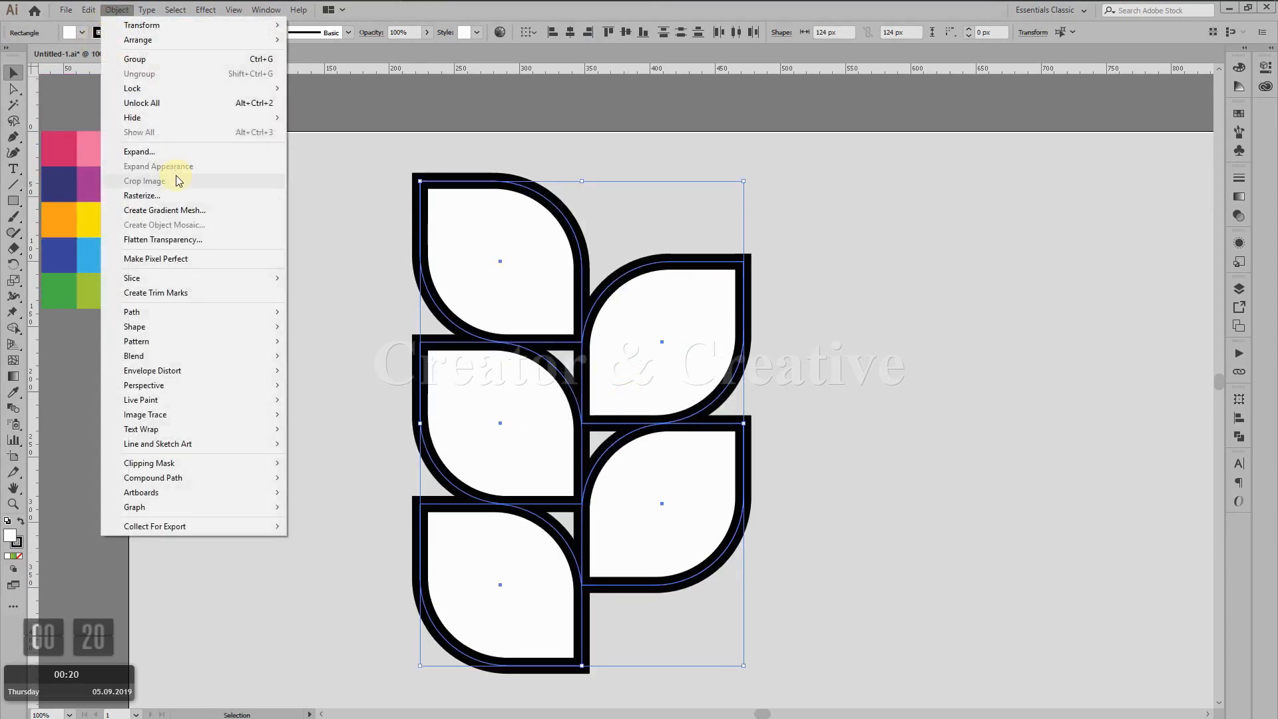
pyautogui.click(139, 152)
pyautogui.click(665, 434)
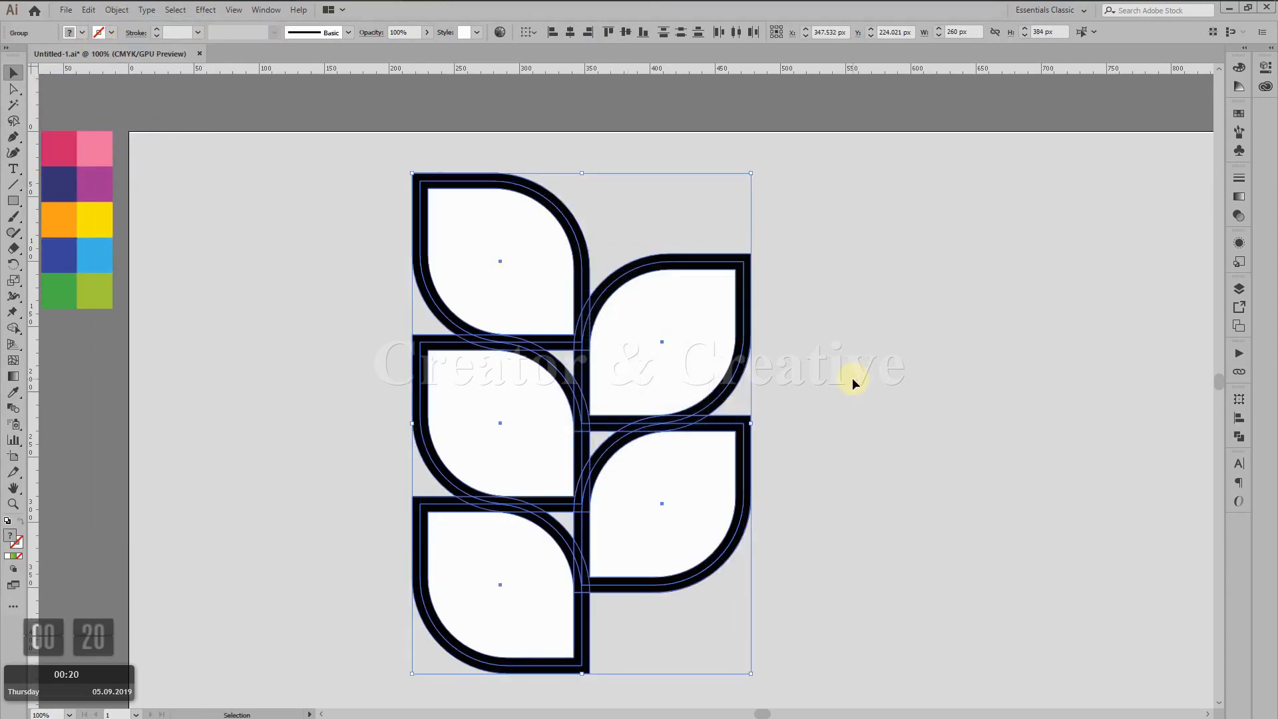
# With Shape Builder, merge the overlapping outline segments of the top-left, middle-left and upper-right leaves
pyautogui.click(13, 328)
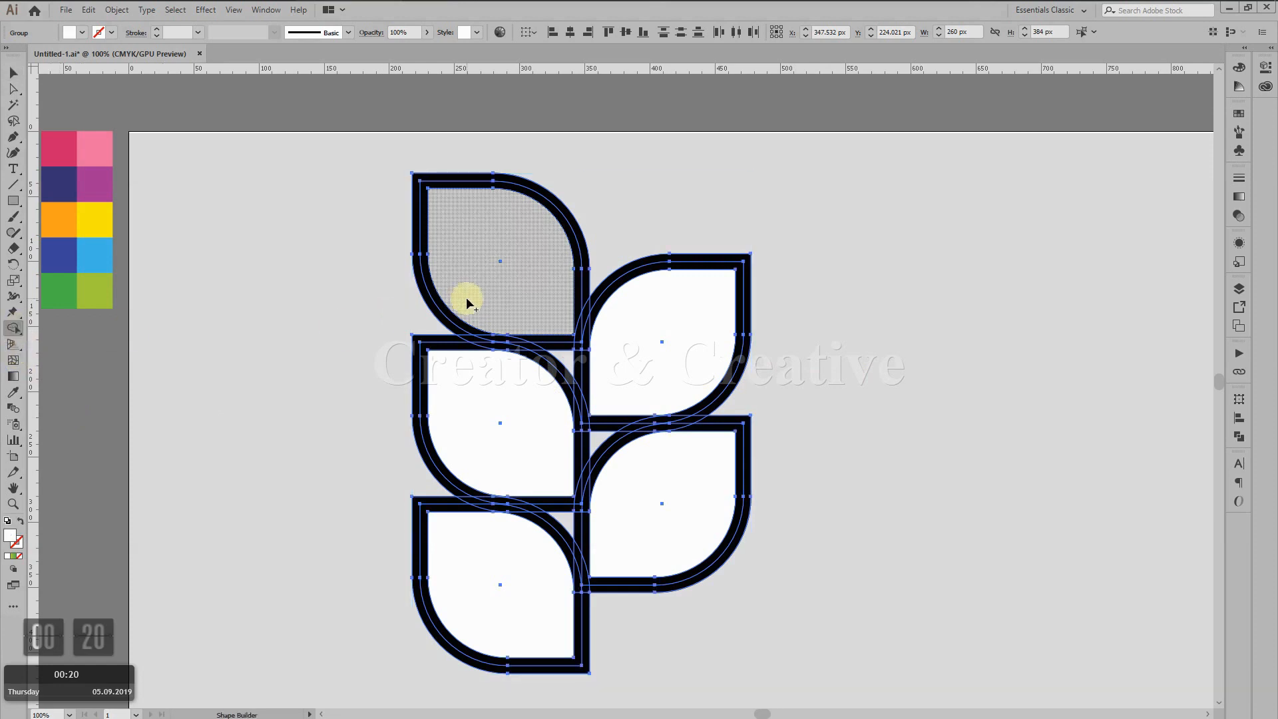
pyautogui.hotkey('ctrl', '+')
pyautogui.hotkey('ctrl', '+')
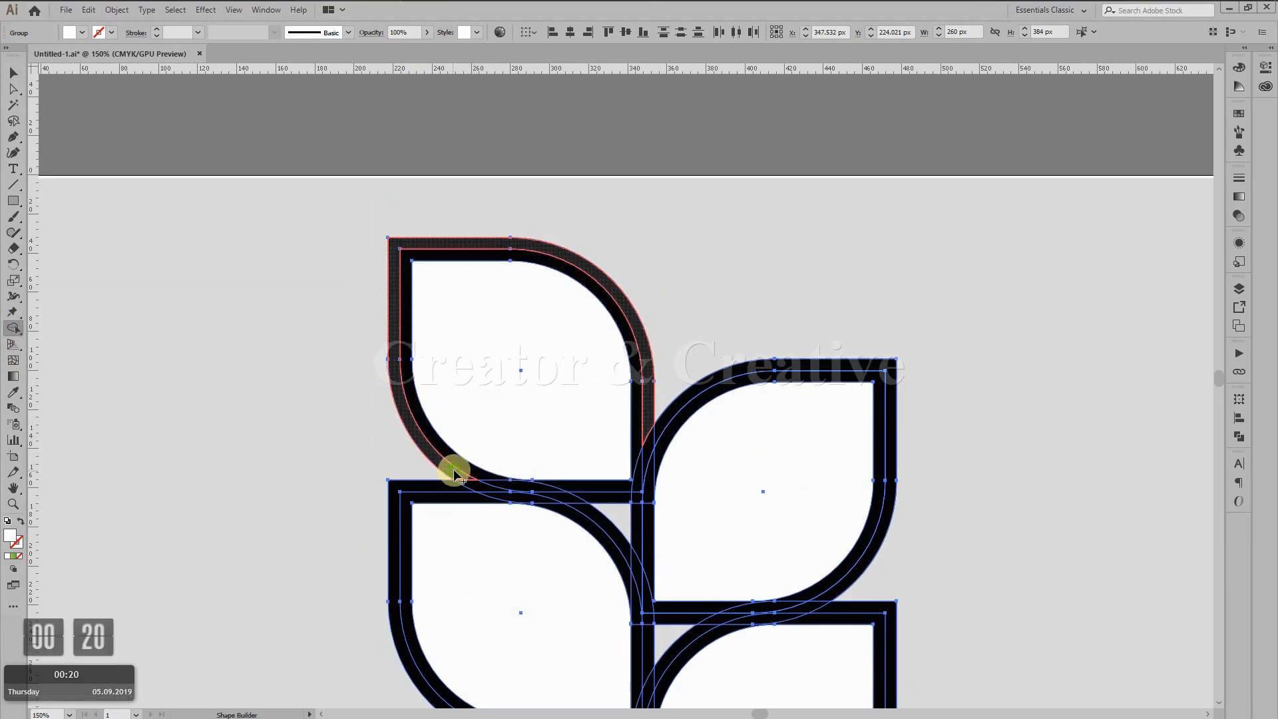
pyautogui.moveTo(466, 481)
pyautogui.mouseDown()
pyautogui.moveTo(549, 499)
pyautogui.moveTo(642, 498)
pyautogui.moveTo(644, 435)
pyautogui.mouseUp()
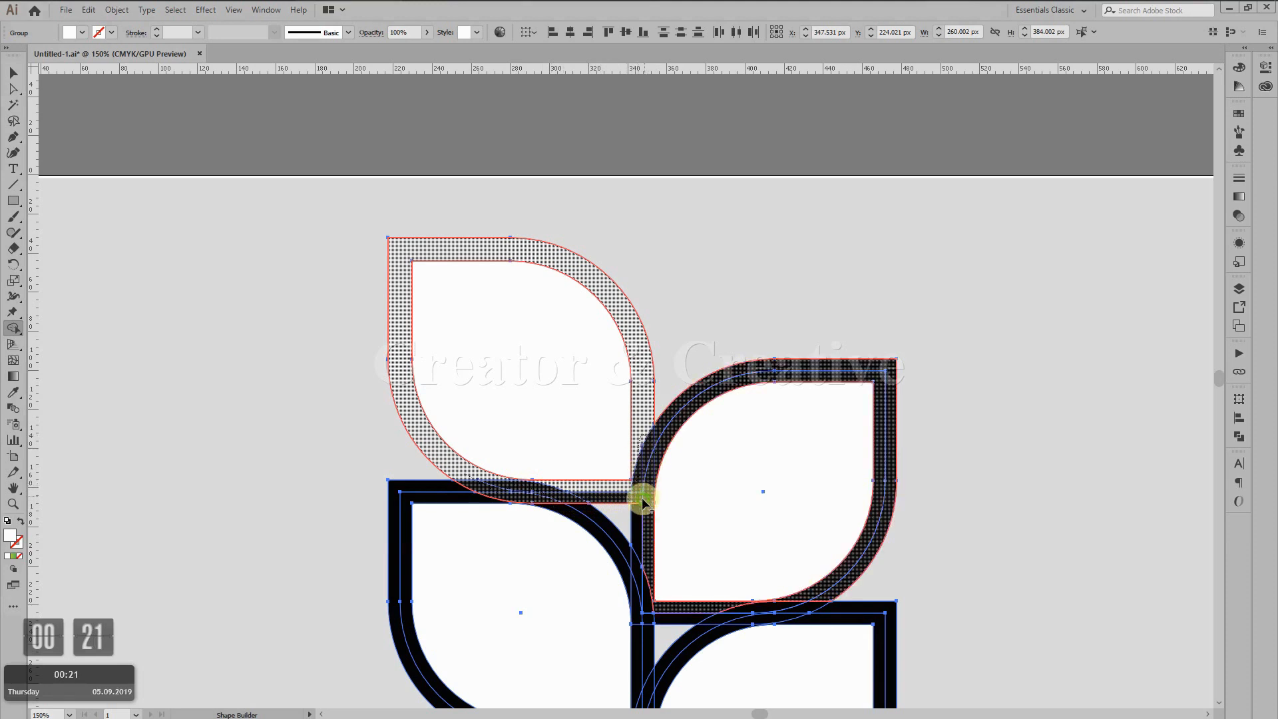
pyautogui.moveTo(642, 497)
pyautogui.mouseDown()
pyautogui.moveTo(635, 587)
pyautogui.moveTo(614, 538)
pyautogui.moveTo(567, 504)
pyautogui.moveTo(480, 489)
pyautogui.mouseUp()
# Merge the lower-right leaf's outline and its overlapping junction segments into the combined frame with Shape Builder
pyautogui.scroll(-5, 613, 508)
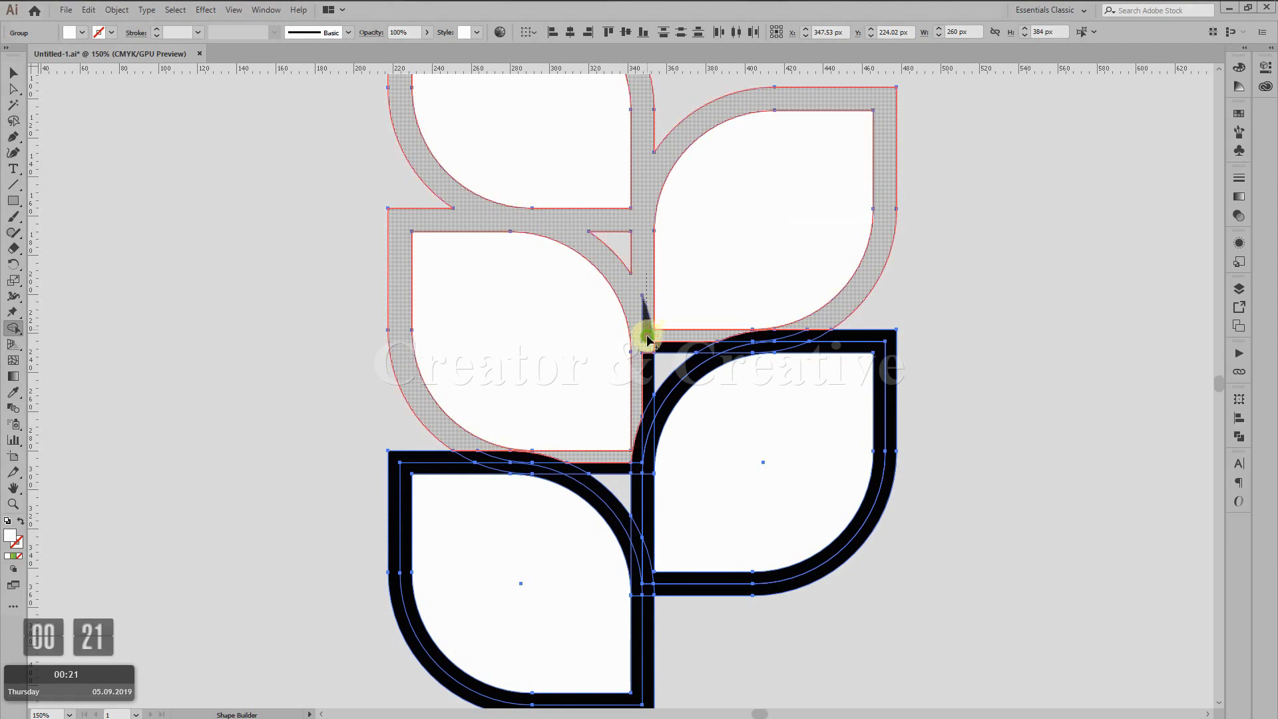
pyautogui.moveTo(791, 346); pyautogui.dragTo(842, 337)
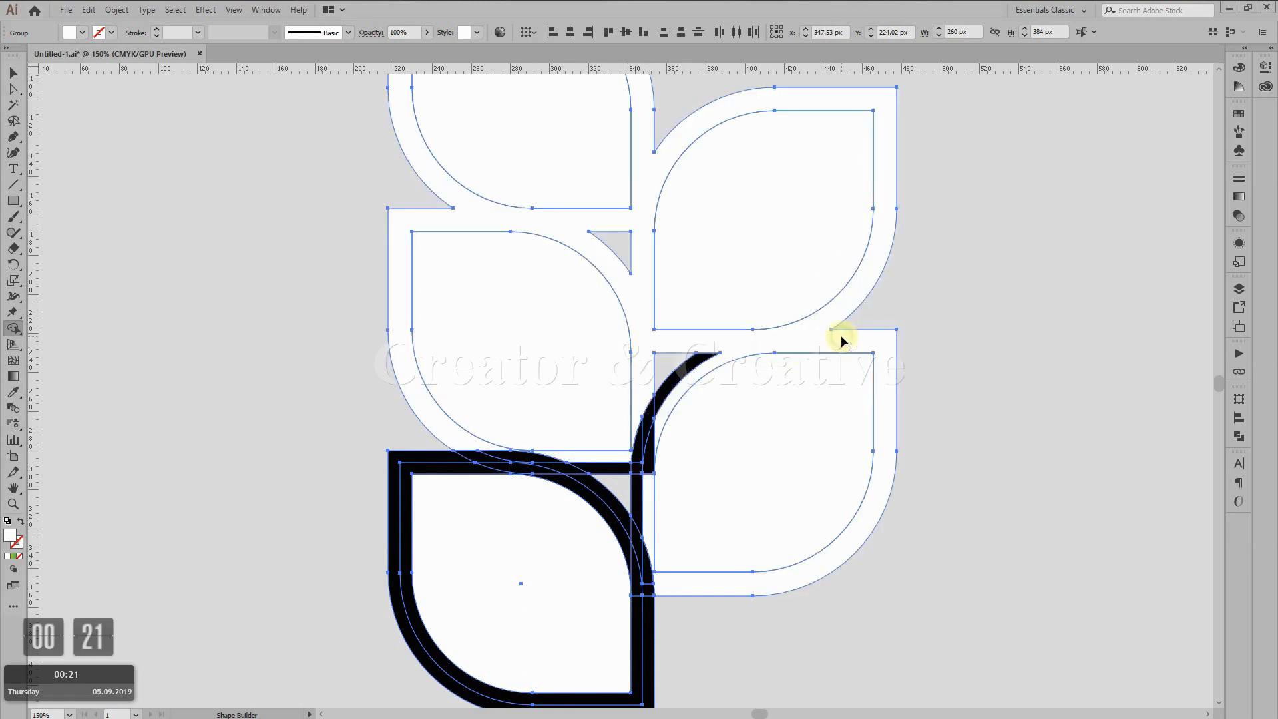
pyautogui.moveTo(707, 363); pyautogui.dragTo(730, 347)
pyautogui.scroll(-1, 652, 387)
pyautogui.moveTo(638, 419); pyautogui.dragTo(644, 359)
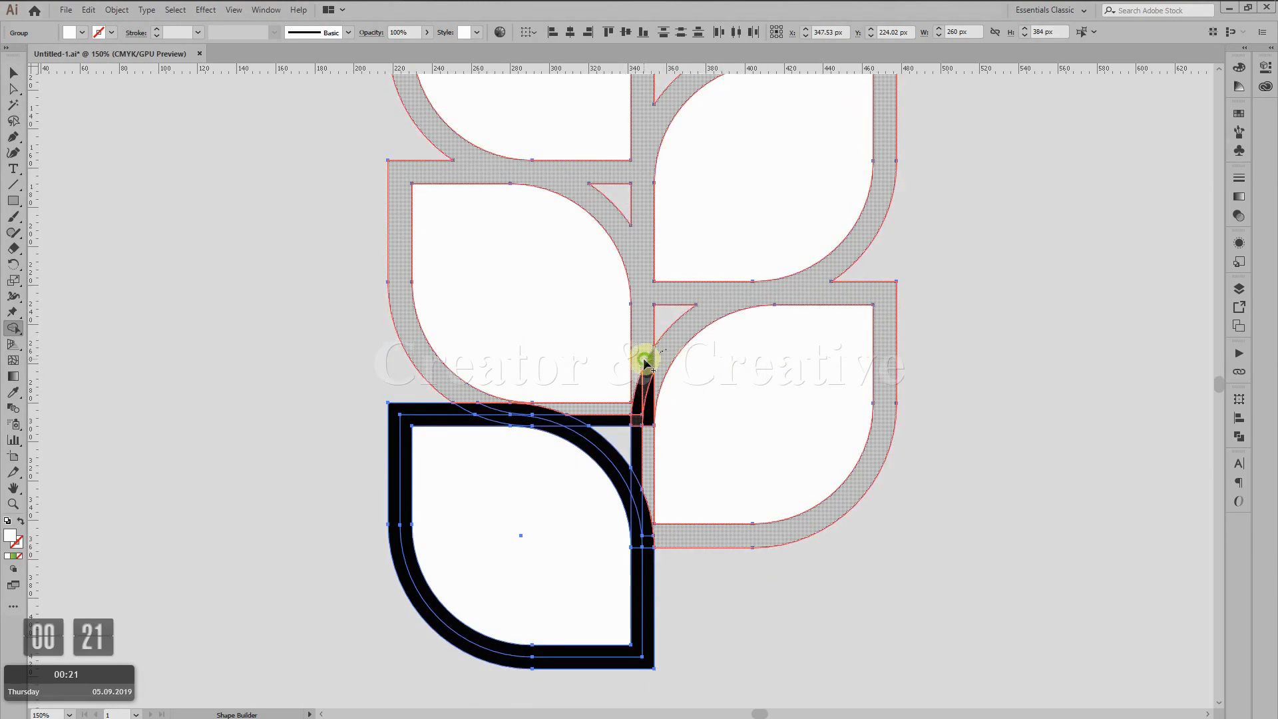
# Merge the bottom-left leaf's remaining outline segments into the combined frame with Shape Builder
pyautogui.moveTo(526, 410); pyautogui.dragTo(448, 412)
pyautogui.moveTo(637, 468); pyautogui.dragTo(648, 536)
pyautogui.scroll(4, 684, 498)
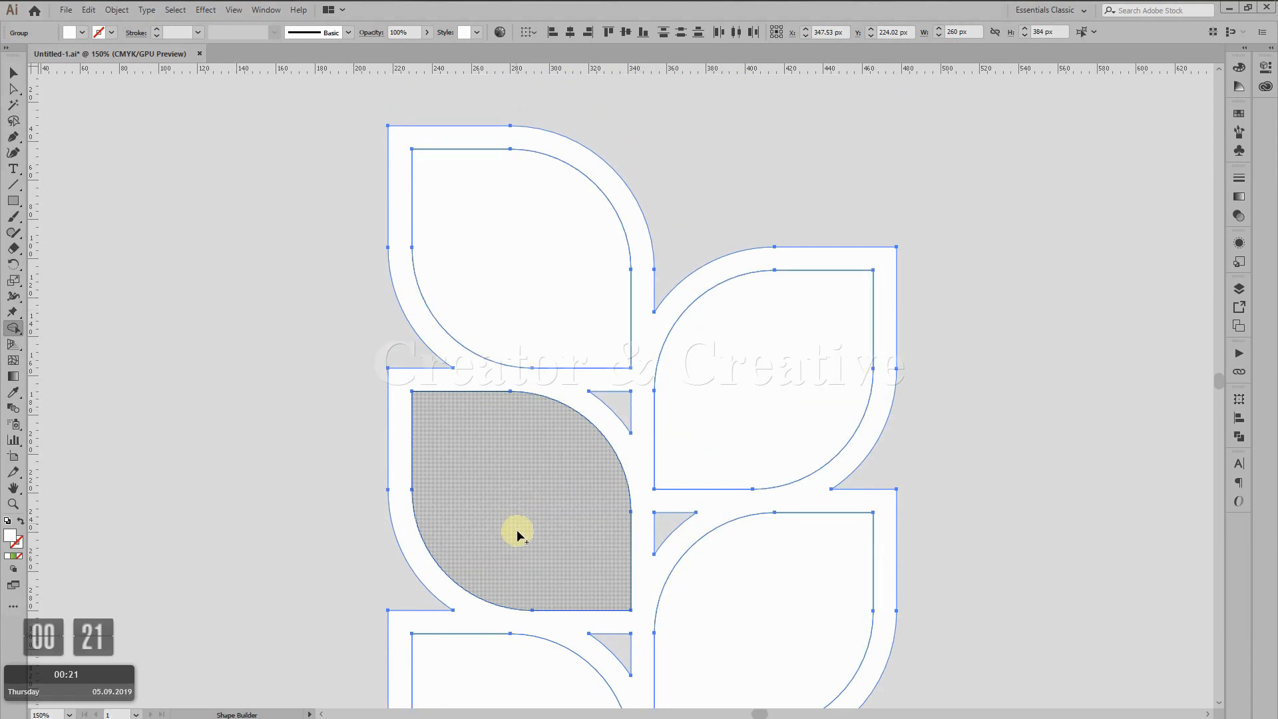
pyautogui.scroll(-1, 517, 533)
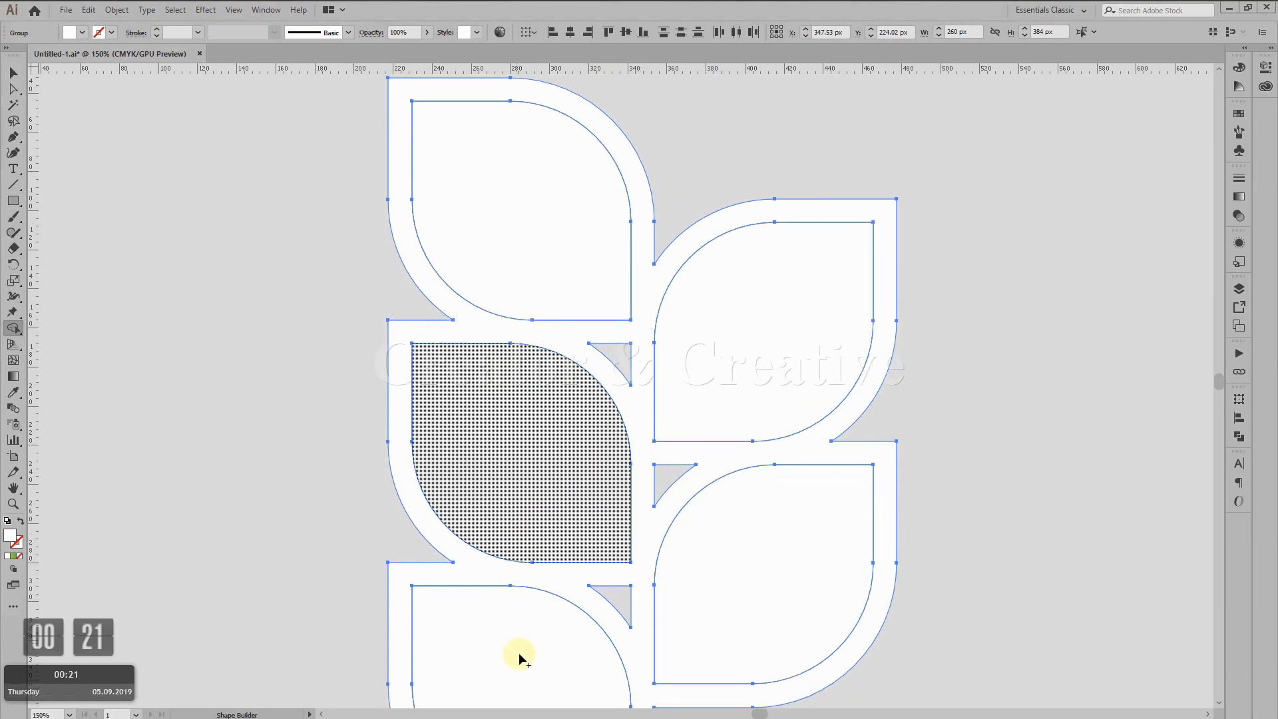
# Check whether each inner leaf shape can be selected separately from the merged outline frame
pyautogui.click(16, 70)
pyautogui.click(218, 341)
pyautogui.scroll(-2, 227, 341)
pyautogui.scroll(-1, 300, 399)
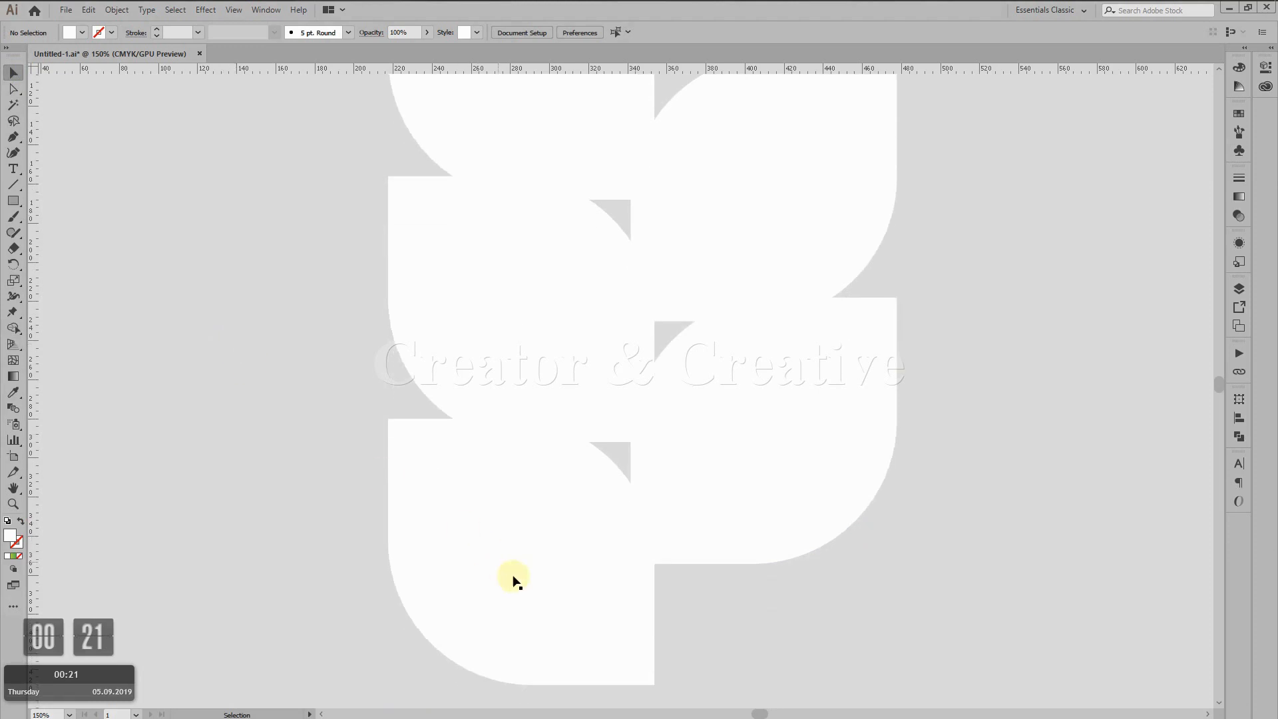
pyautogui.click(517, 553)
pyautogui.scroll(1, 516, 548)
pyautogui.click(500, 421)
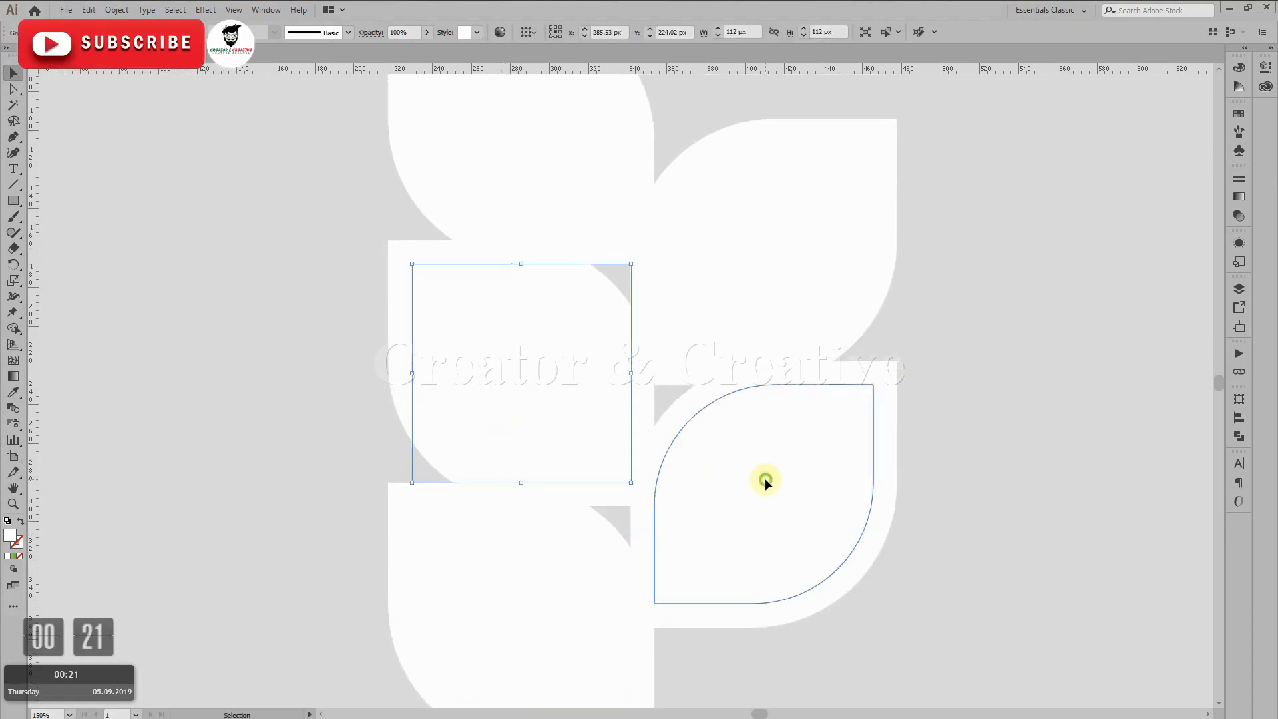
pyautogui.click(765, 478)
pyautogui.click(757, 329)
pyautogui.click(517, 159)
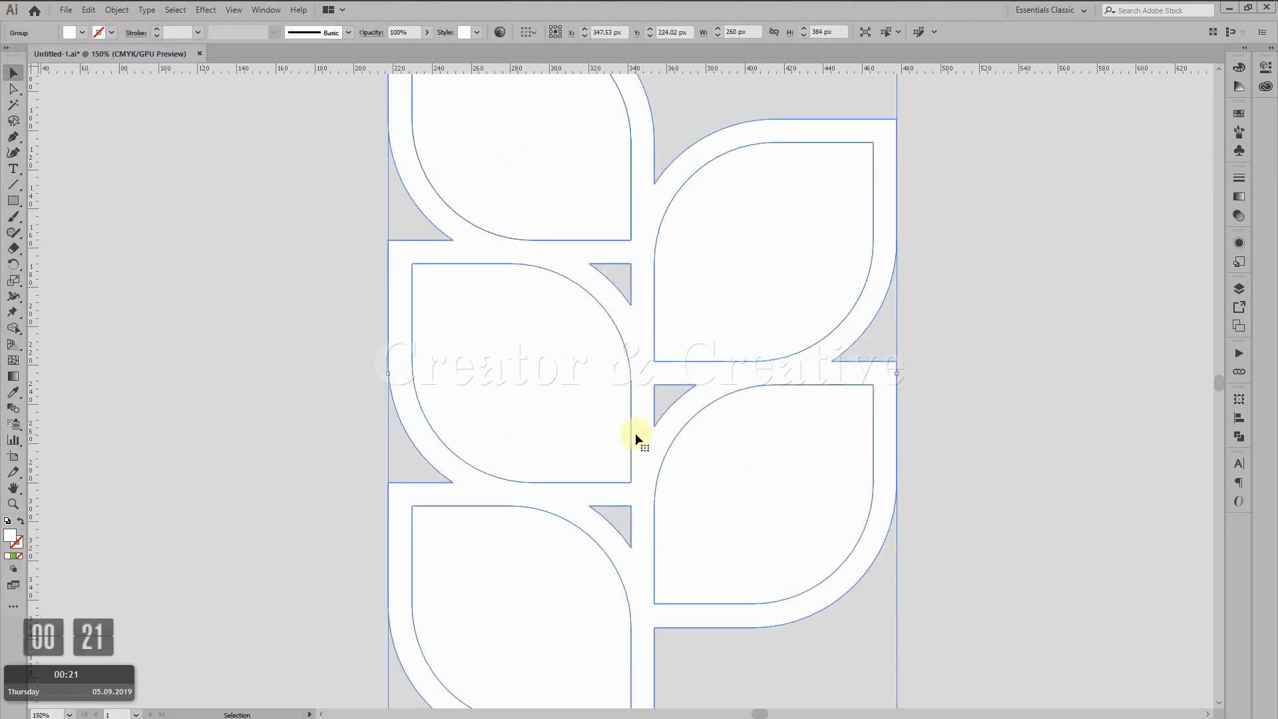
pyautogui.scroll(1, 635, 433)
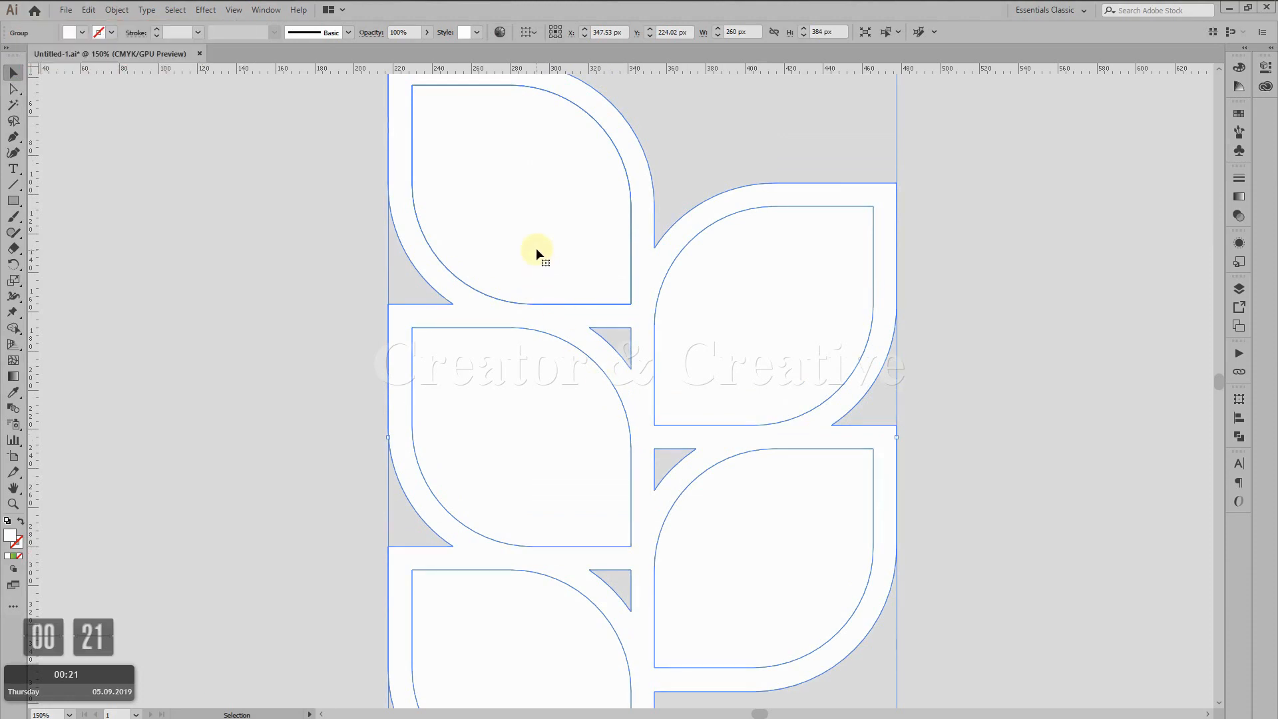
pyautogui.press('a')
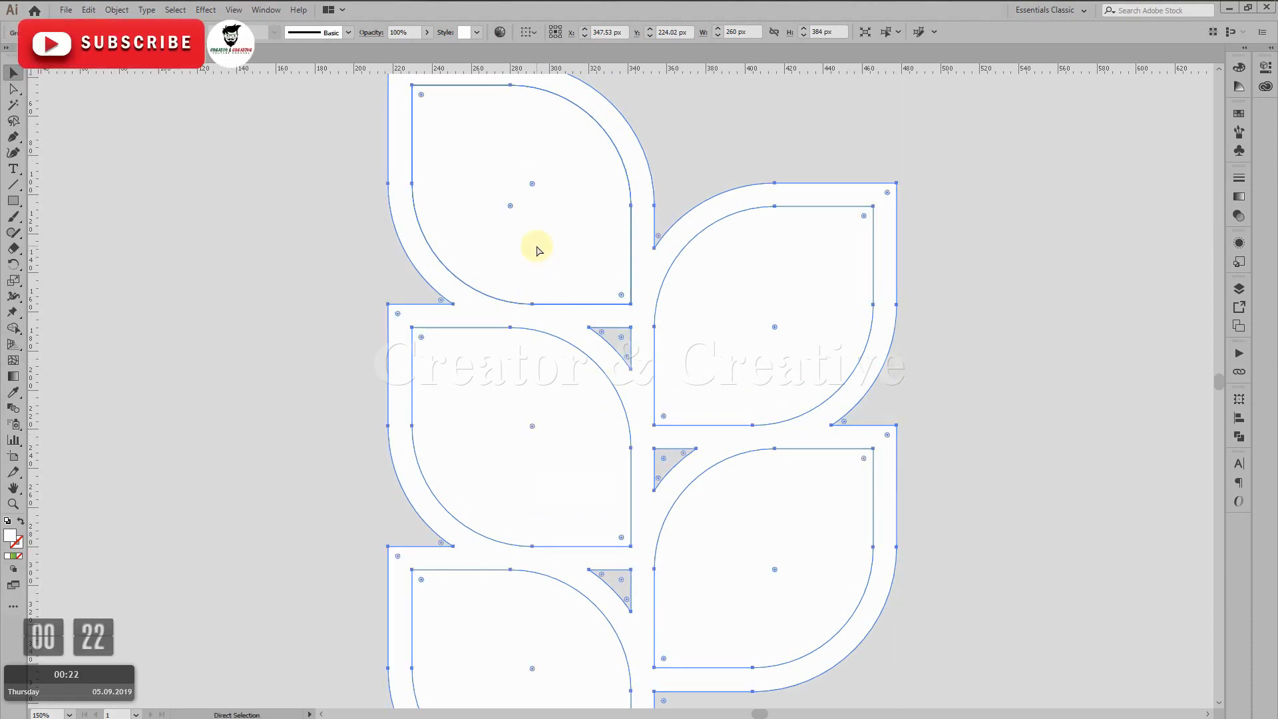
pyautogui.press('v')
pyautogui.scroll(1, 521, 185)
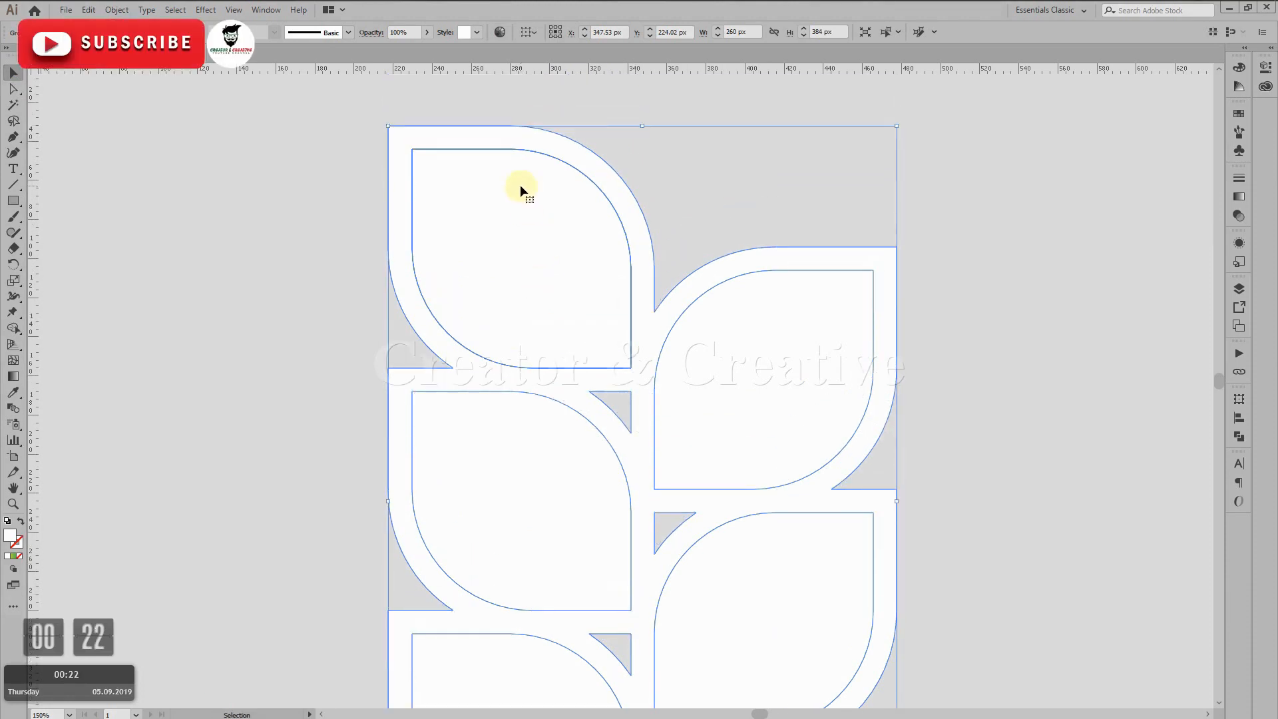
# Ungroup the top-left inner leaf from the merged leaf artwork
pyautogui.click(265, 195)
pyautogui.click(444, 221)
pyautogui.click(116, 10)
pyautogui.click(152, 71)
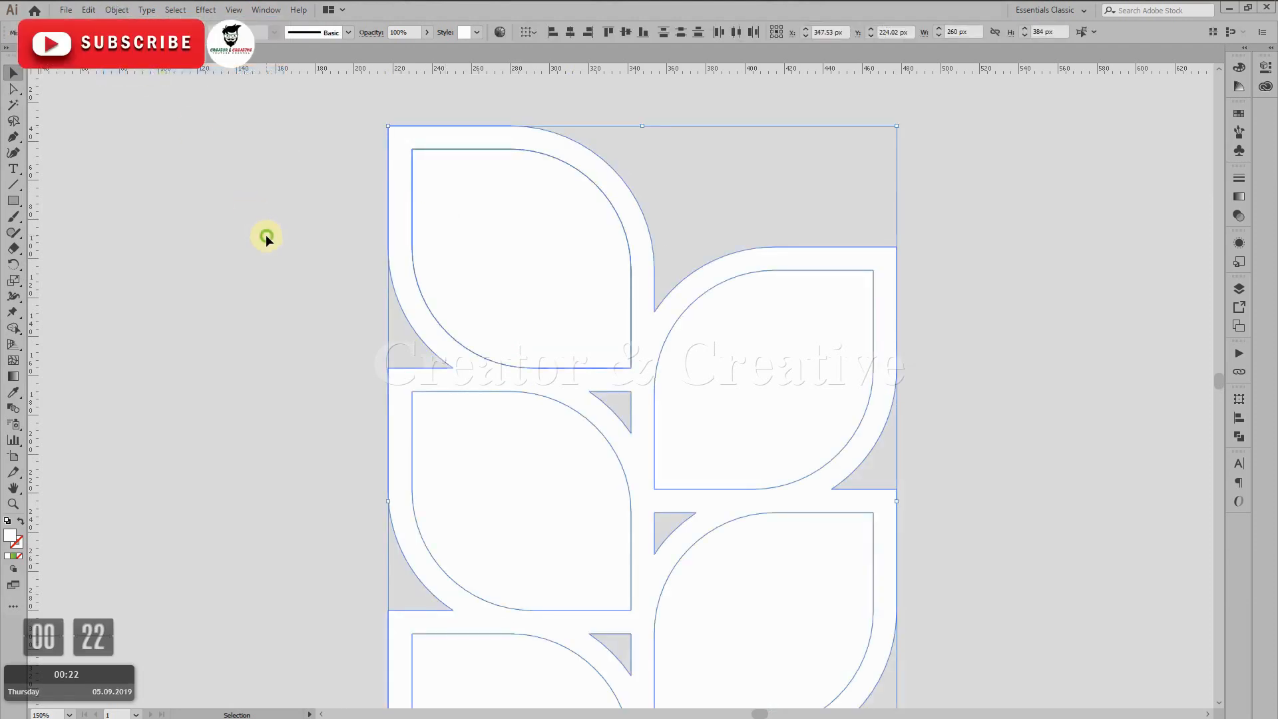
pyautogui.click(266, 237)
# Select the five inner leaf shapes one after another to check that each is a separate object
pyautogui.click(471, 256)
pyautogui.click(506, 482)
pyautogui.click(766, 396)
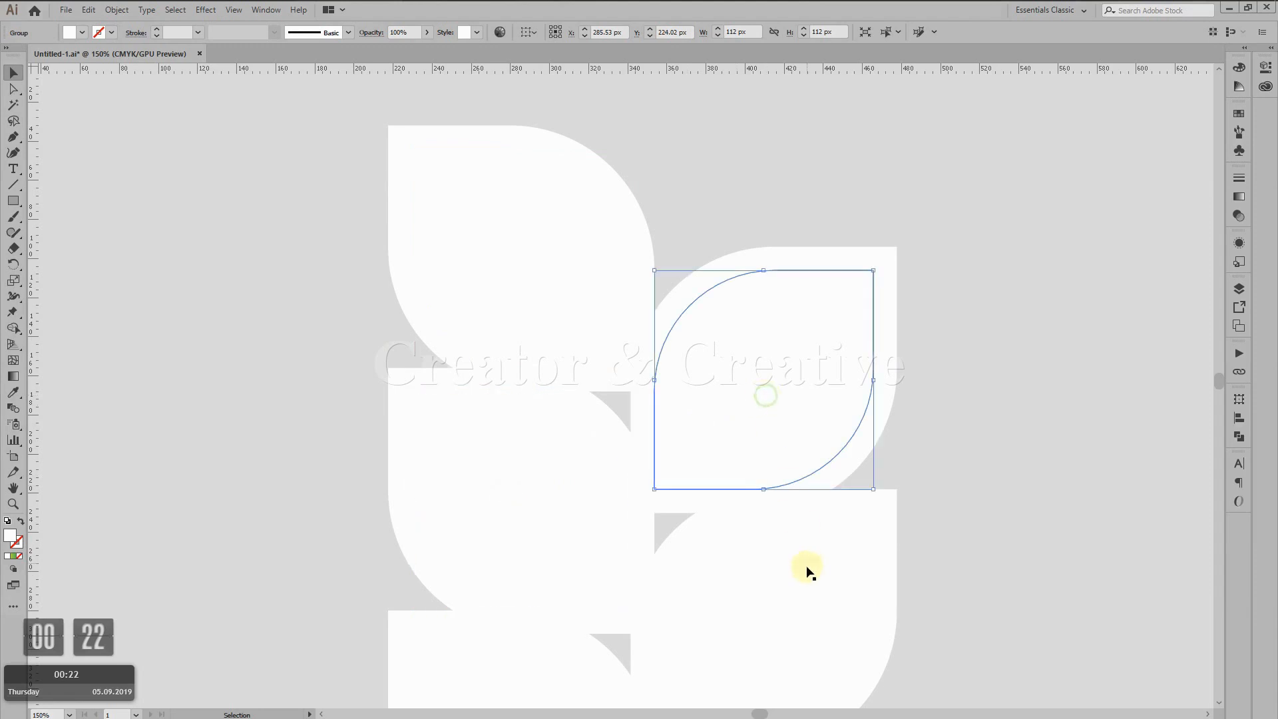
pyautogui.click(807, 572)
pyautogui.click(570, 671)
pyautogui.click(559, 531)
pyautogui.click(544, 285)
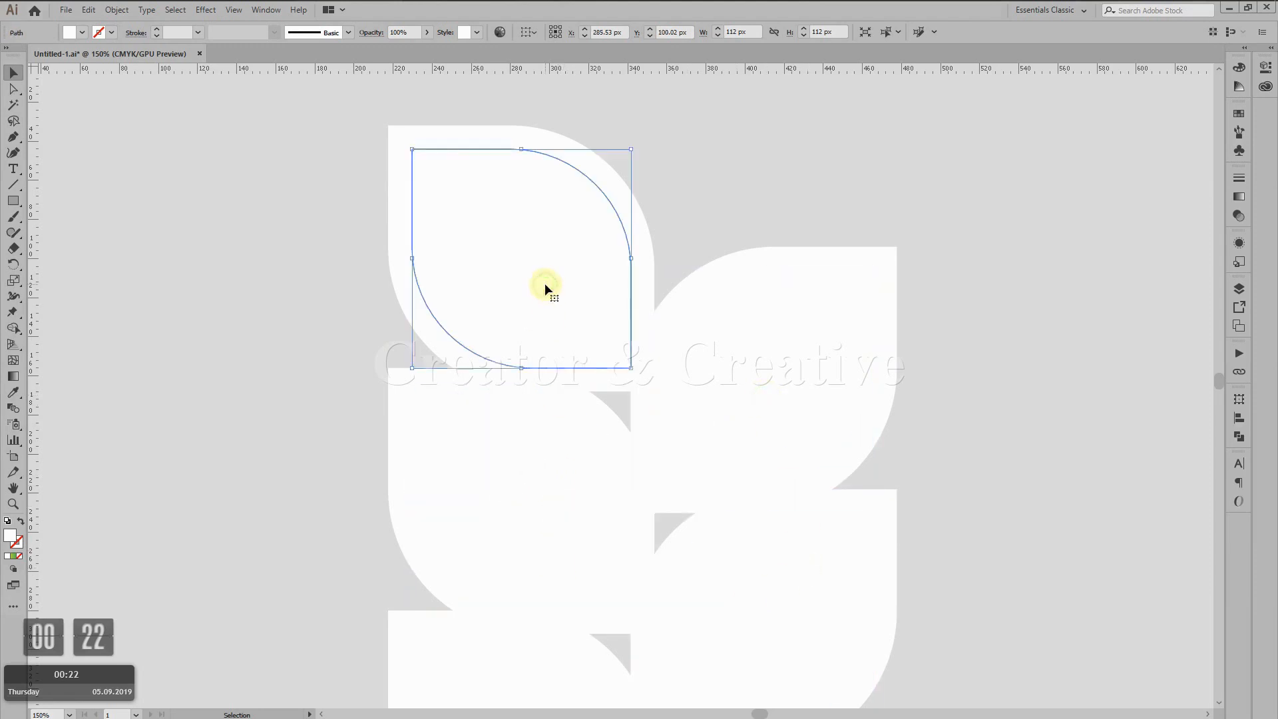
pyautogui.click(401, 171)
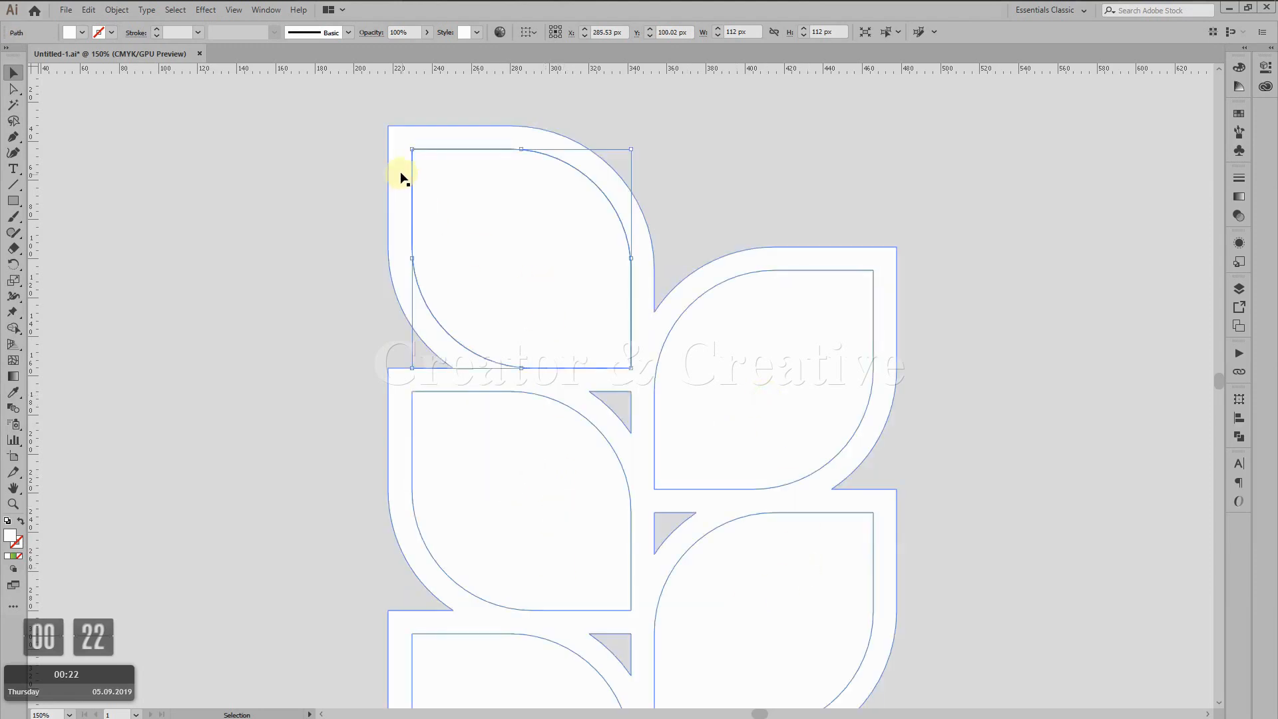
# Apply a gradient fill to the top-left inner leaf shape
pyautogui.click(490, 226)
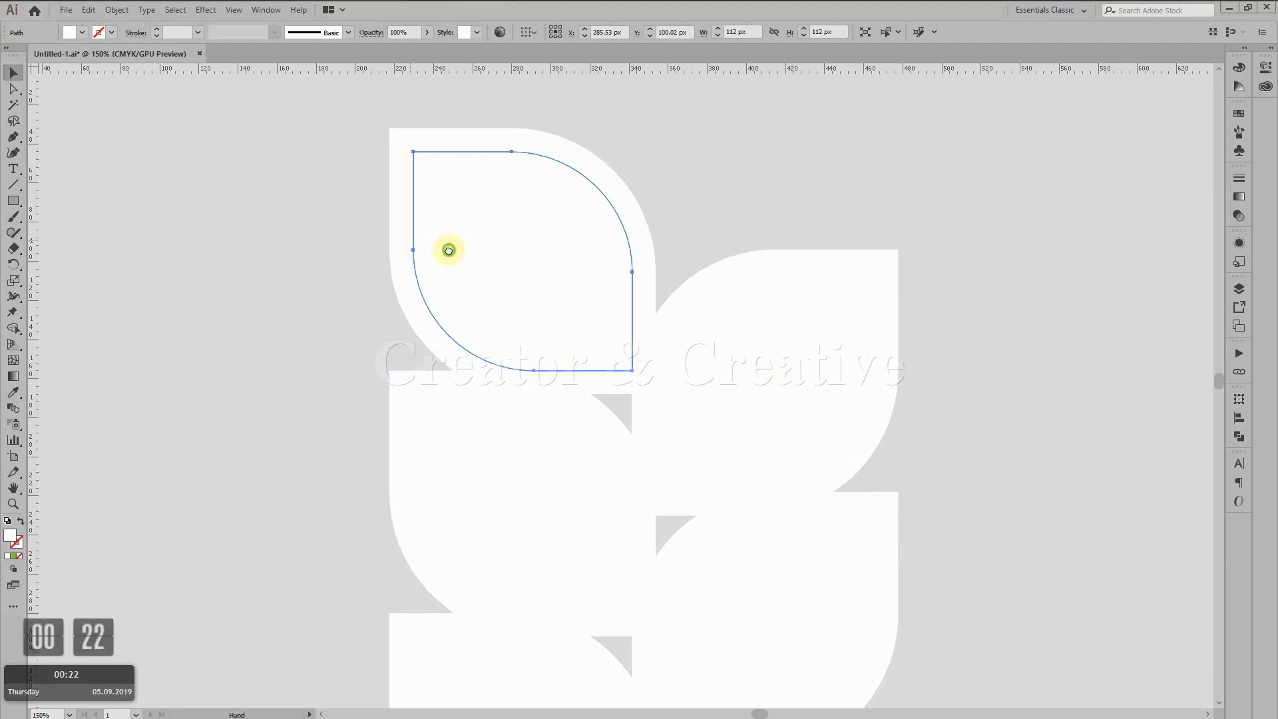
pyautogui.hscroll(-3, 559, 249)
pyautogui.hotkey('ctrl', '-')
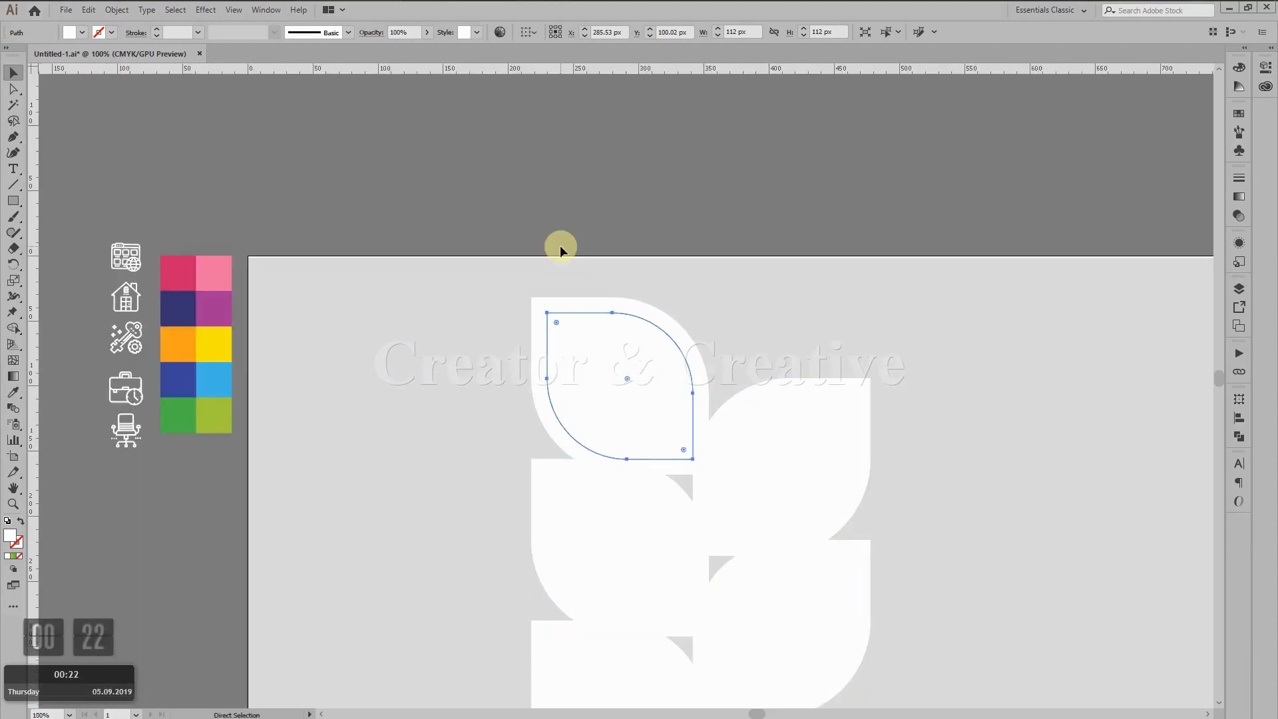
pyautogui.moveTo(667, 421); pyautogui.dragTo(650, 260)
pyautogui.press('i')
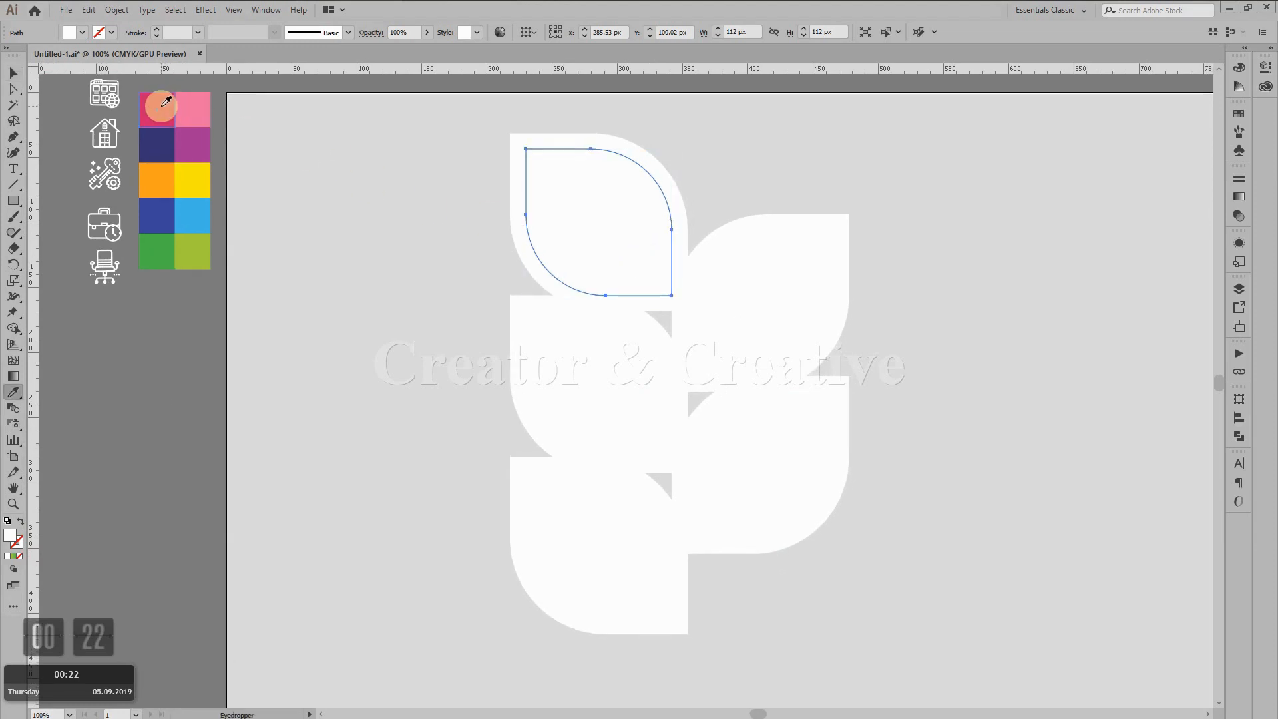
pyautogui.press('v')
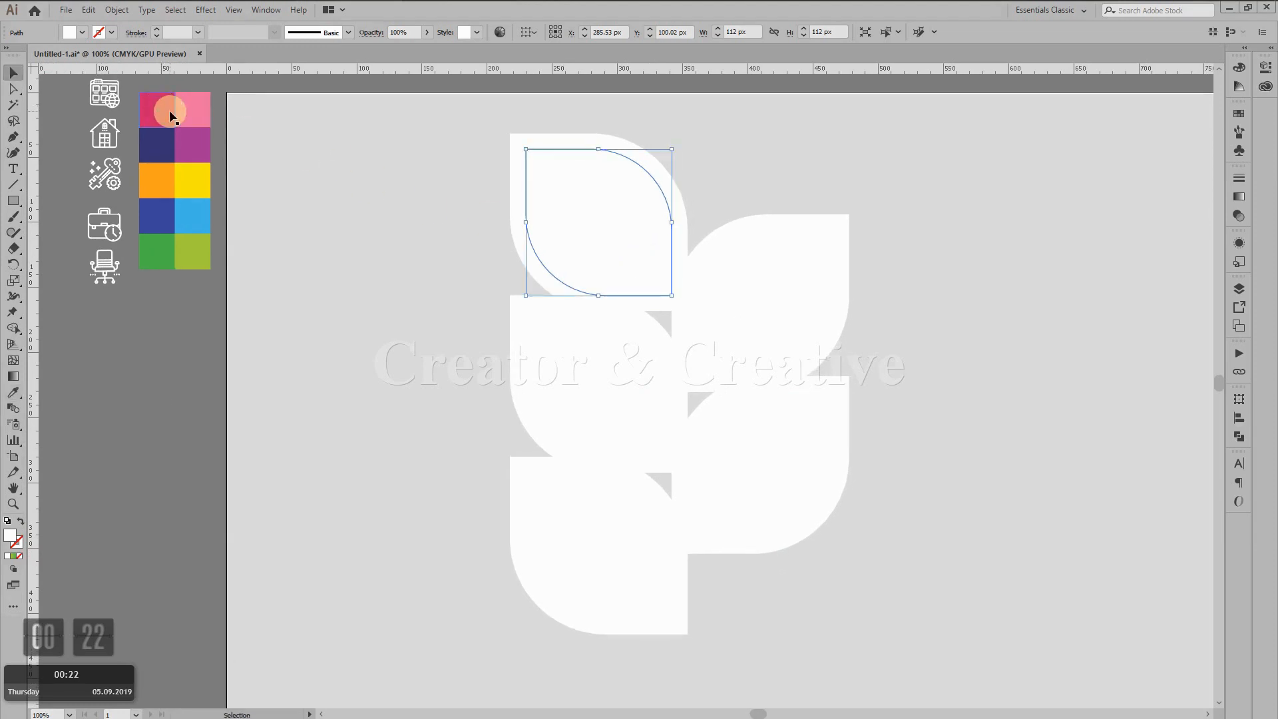
pyautogui.click(11, 560)
# Set the leaf gradient's start stop to the crimson swatch and its end stop to the light pink swatch, sampled beside the artboard
pyautogui.click(1082, 297)
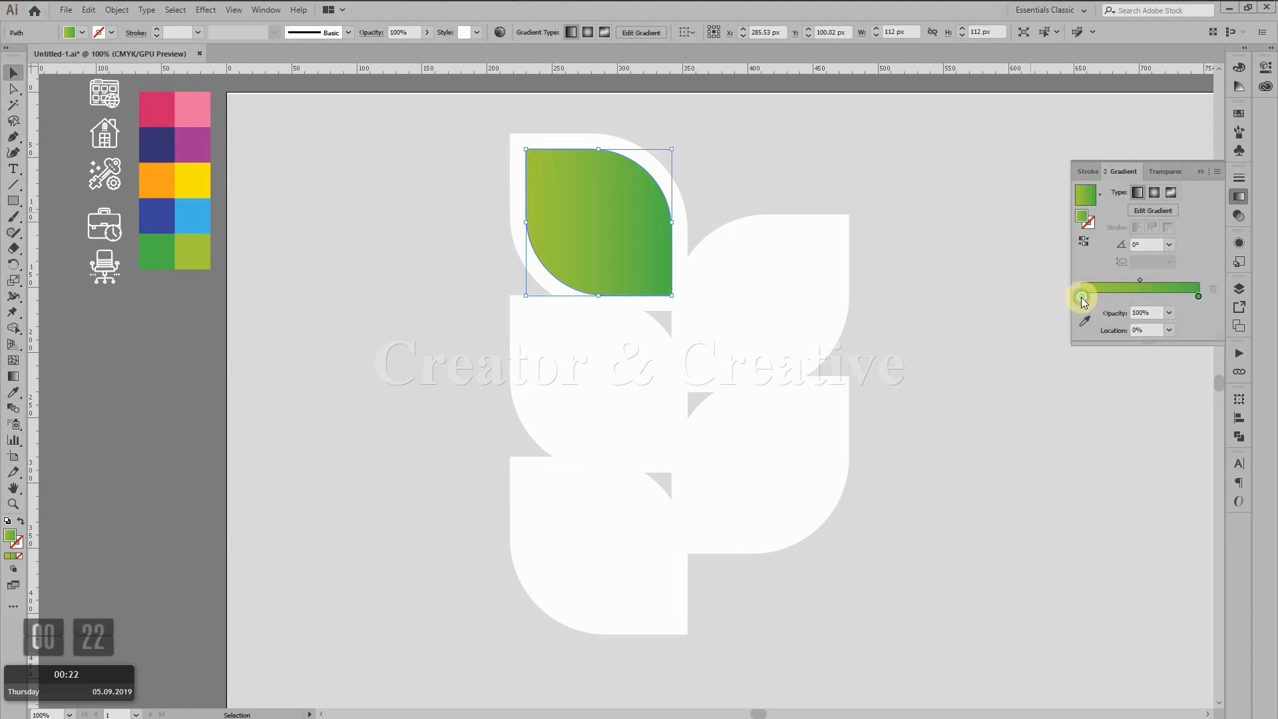
pyautogui.click(1085, 322)
pyautogui.click(157, 108)
pyautogui.click(1199, 281)
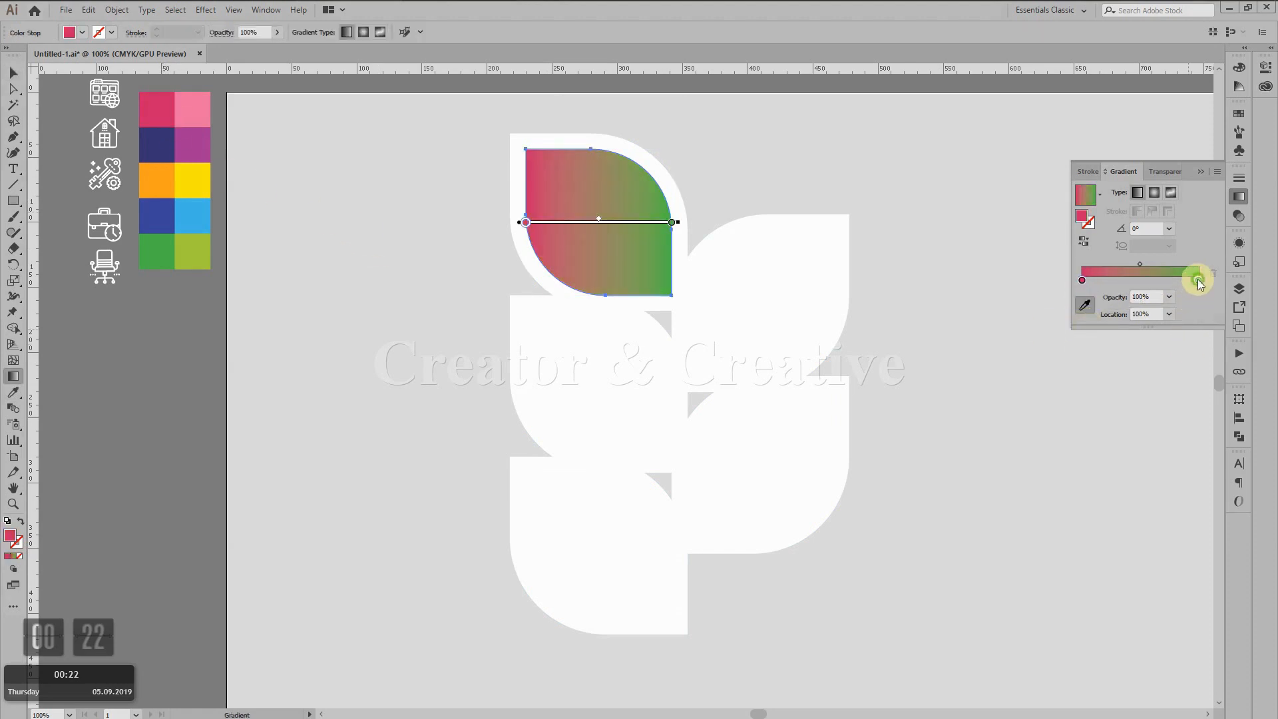
pyautogui.click(192, 110)
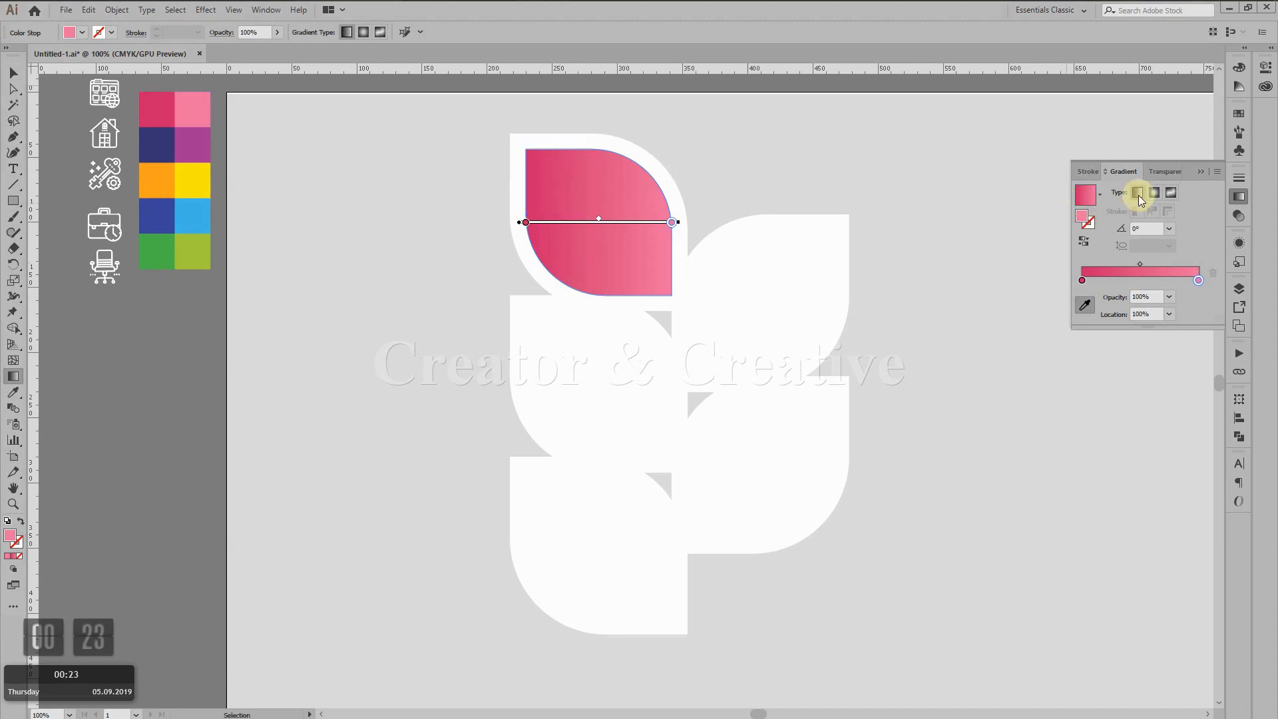
pyautogui.click(1201, 172)
# Run the leaf's gradient diagonally from its upper-left corner past its lower-right corner and shift the midpoint toward the pink end
pyautogui.click(13, 73)
pyautogui.press('g')
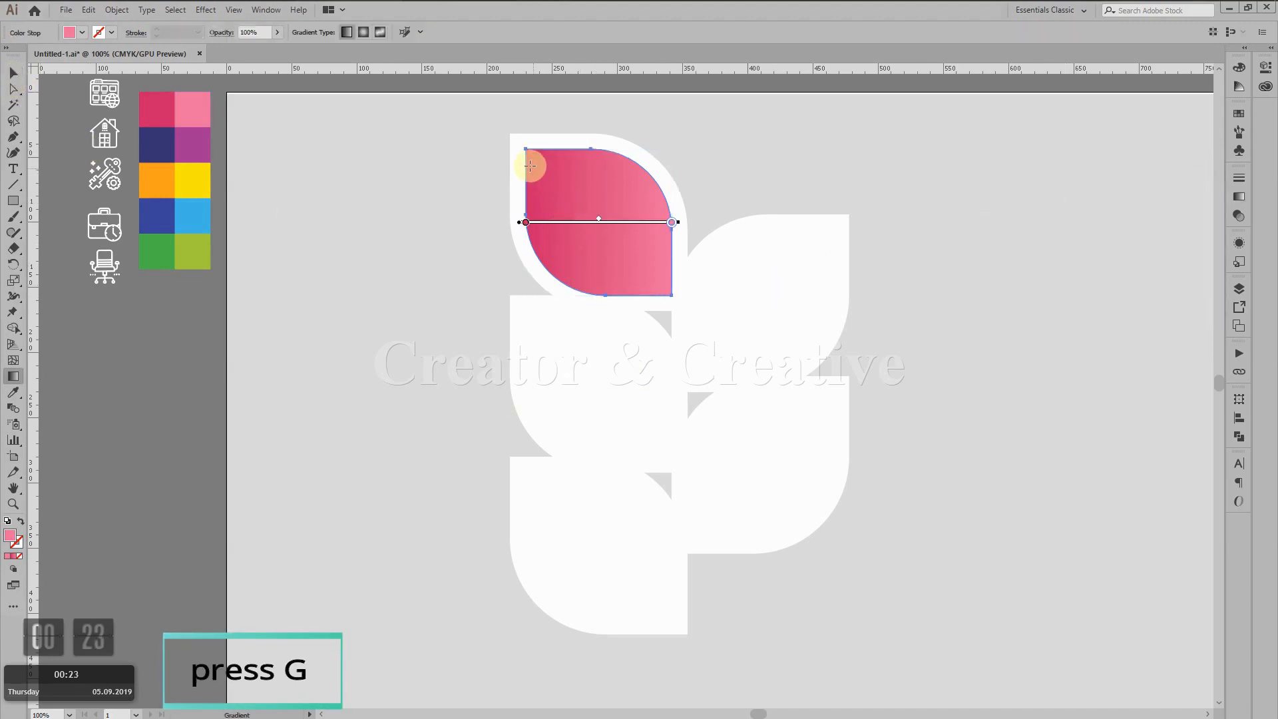
pyautogui.moveTo(518, 141); pyautogui.dragTo(694, 305)
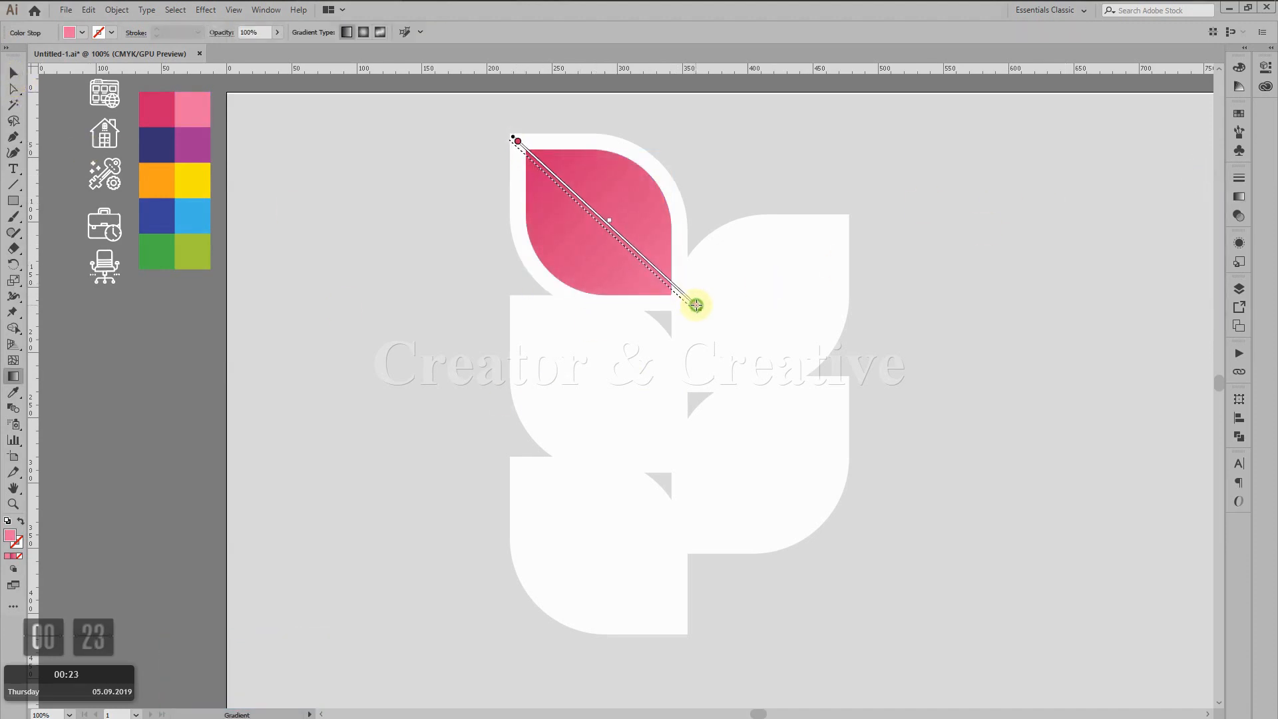
pyautogui.moveTo(609, 223)
pyautogui.mouseDown()
pyautogui.moveTo(588, 202)
pyautogui.moveTo(662, 283)
pyautogui.moveTo(609, 228)
pyautogui.moveTo(629, 246)
pyautogui.mouseUp()
pyautogui.click(13, 72)
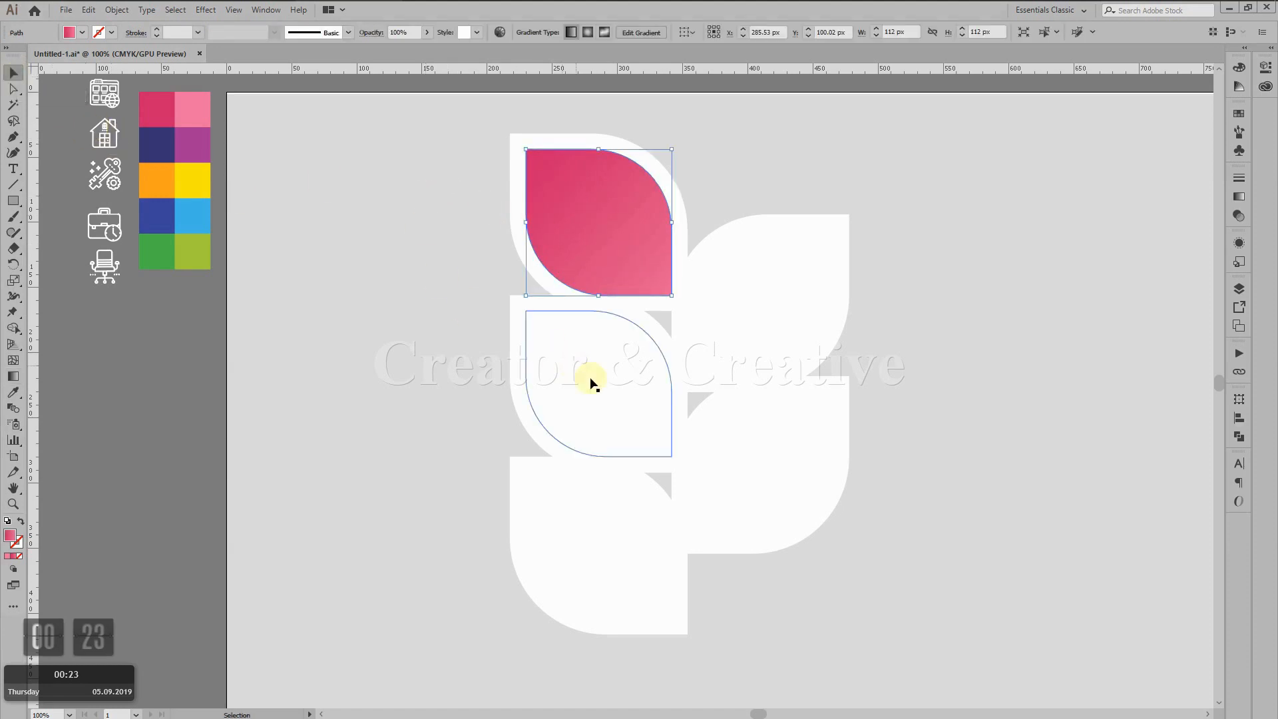
pyautogui.doubleClick(626, 385)
pyautogui.doubleClick(1036, 362)
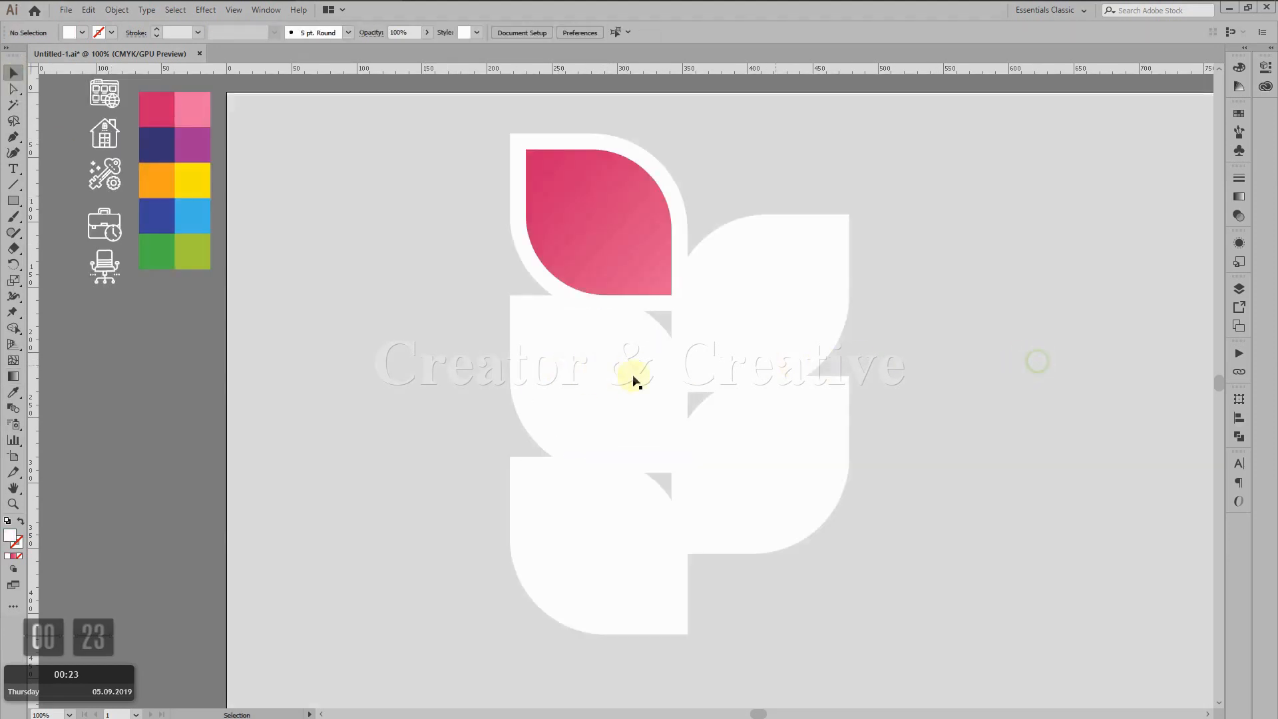
# Fill the middle-left inner leaf with a gradient running from the navy swatch to the purple swatch
pyautogui.click(1237, 197)
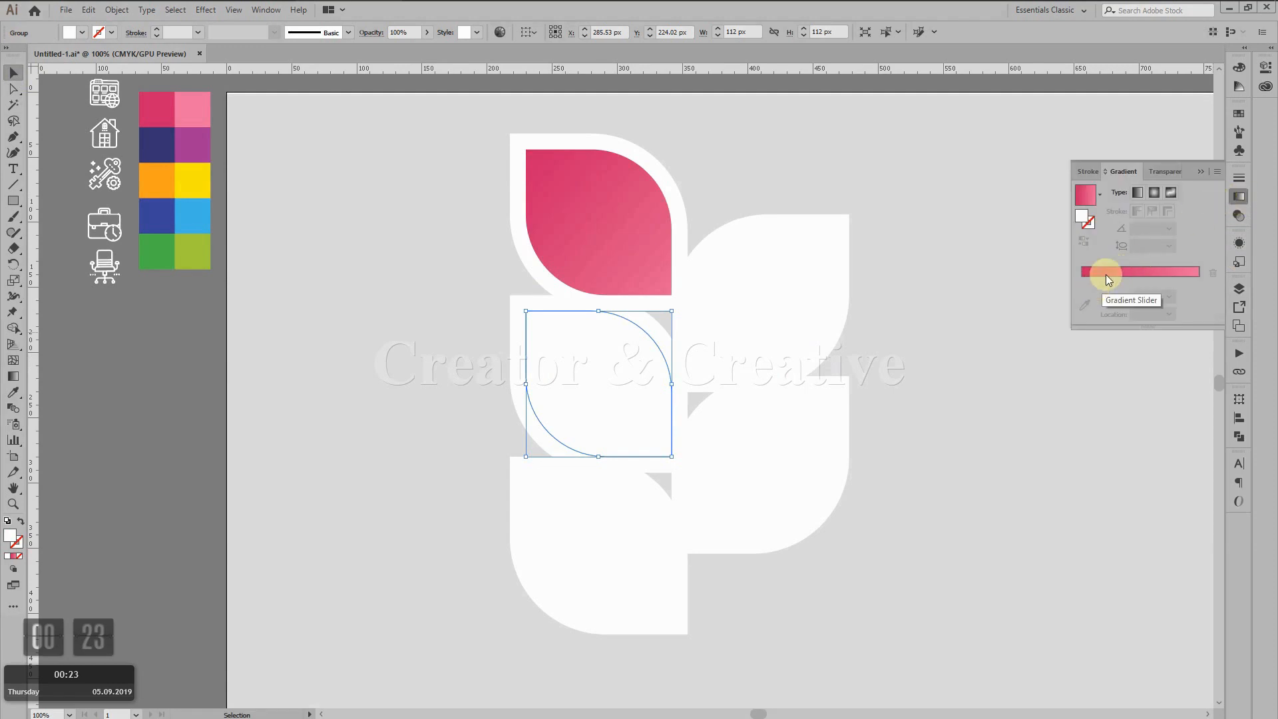
pyautogui.click(1105, 274)
pyautogui.click(1082, 296)
pyautogui.click(1085, 321)
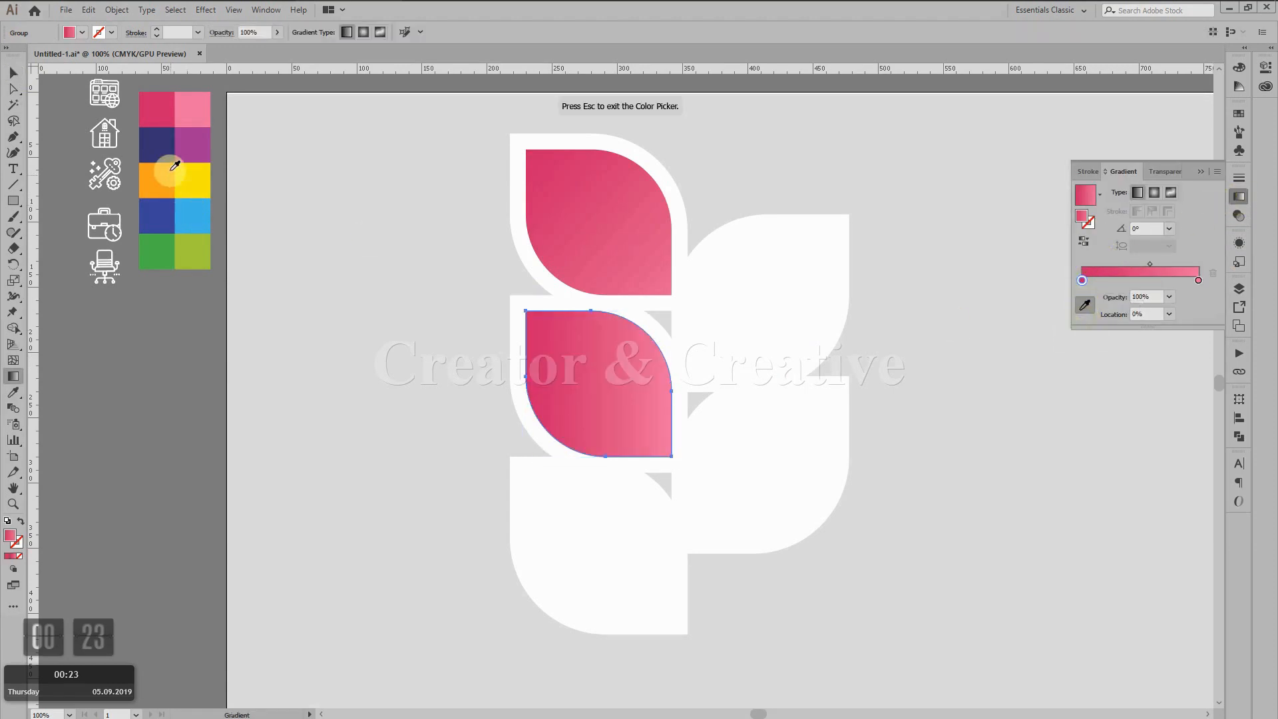
pyautogui.click(156, 144)
pyautogui.click(1198, 281)
pyautogui.click(1085, 305)
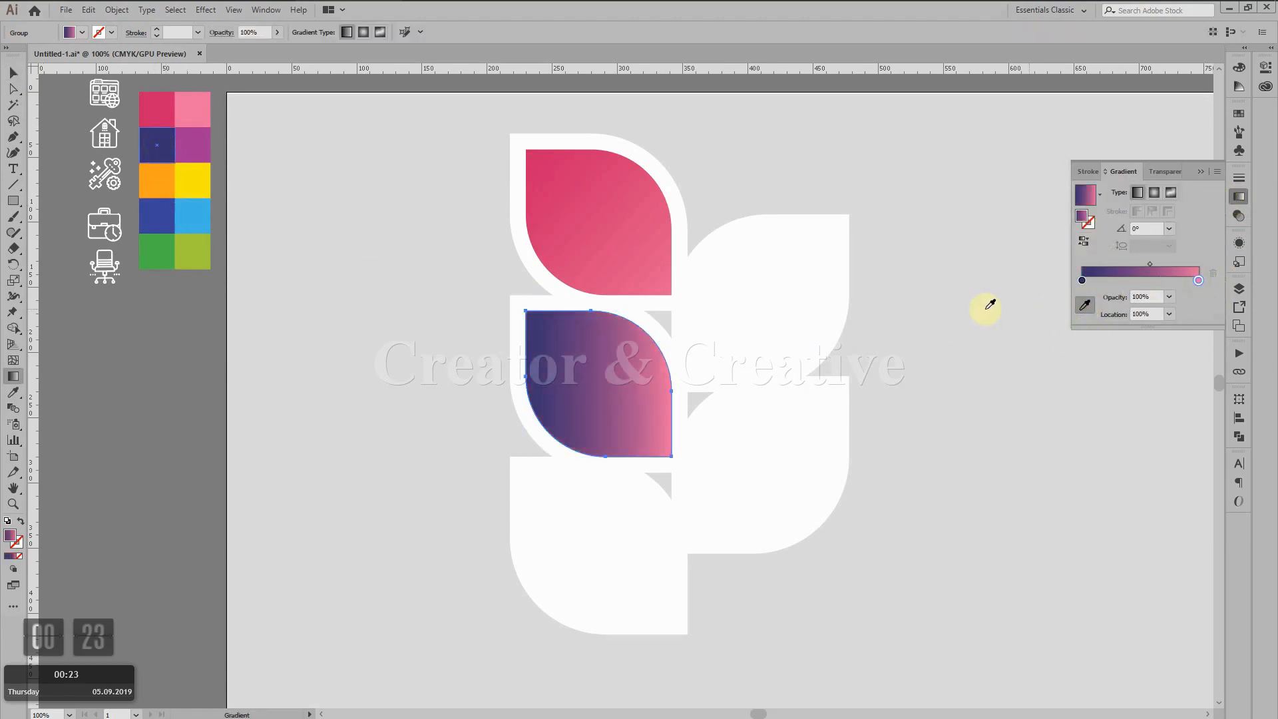
pyautogui.click(193, 145)
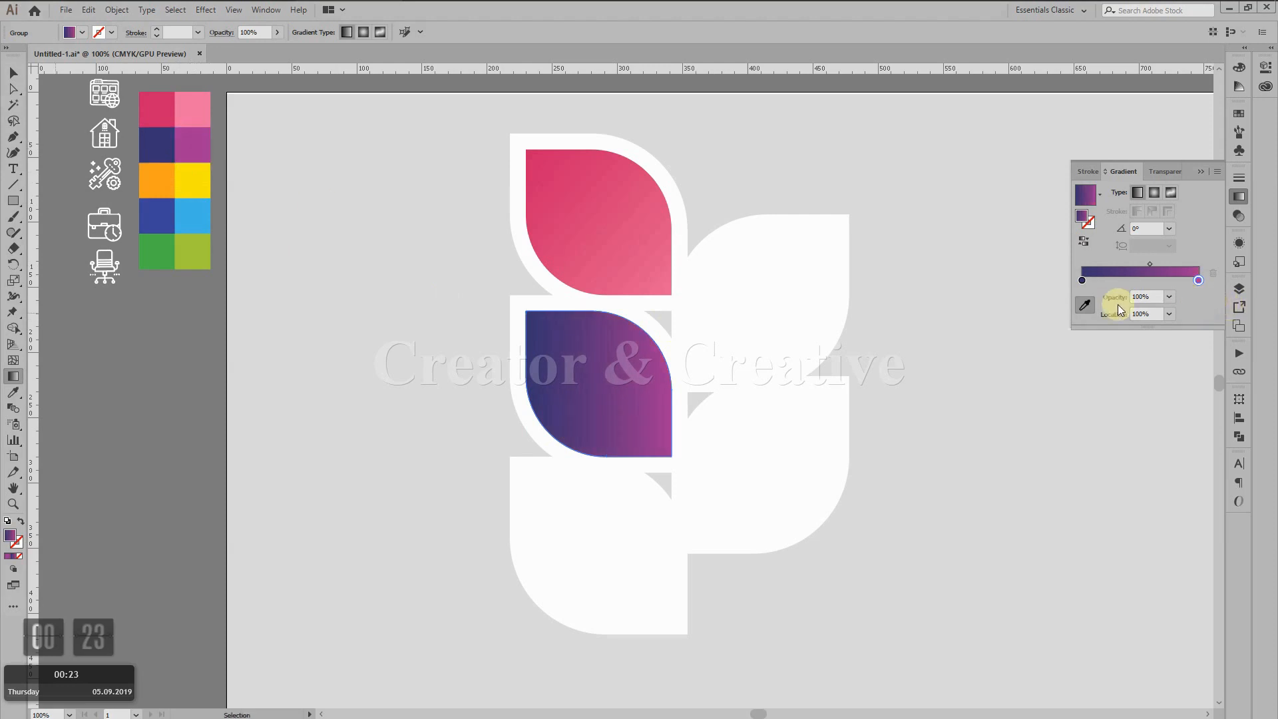
# Fill the bottom-left inner leaf with a gradient running from the orange swatch to the yellow swatch
pyautogui.click(593, 508)
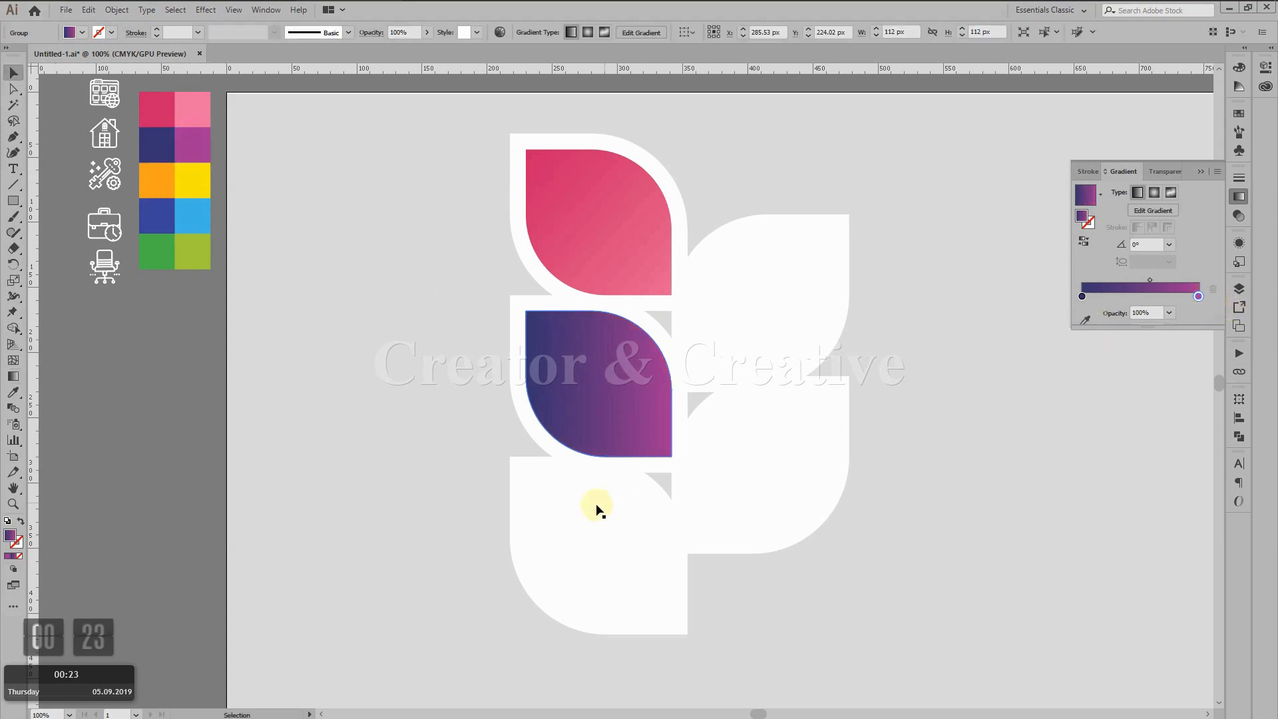
pyautogui.click(1139, 279)
pyautogui.click(1083, 280)
pyautogui.click(1085, 305)
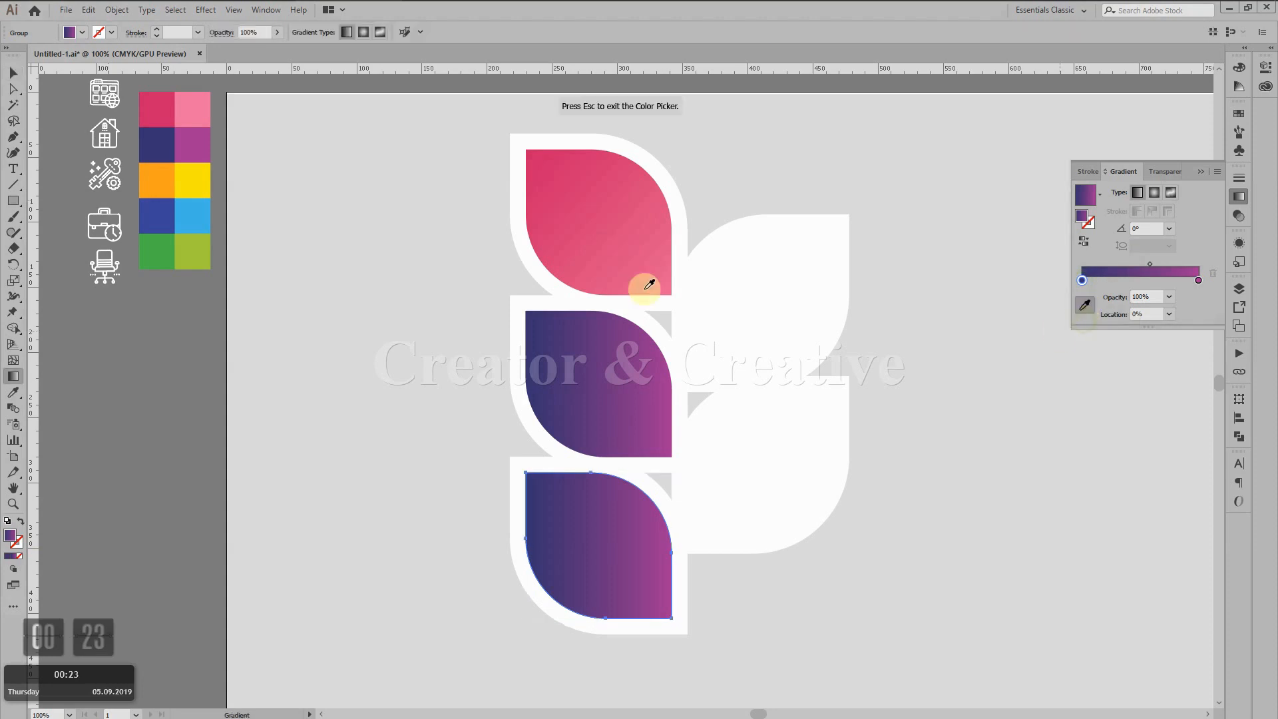
pyautogui.click(151, 180)
pyautogui.click(1198, 280)
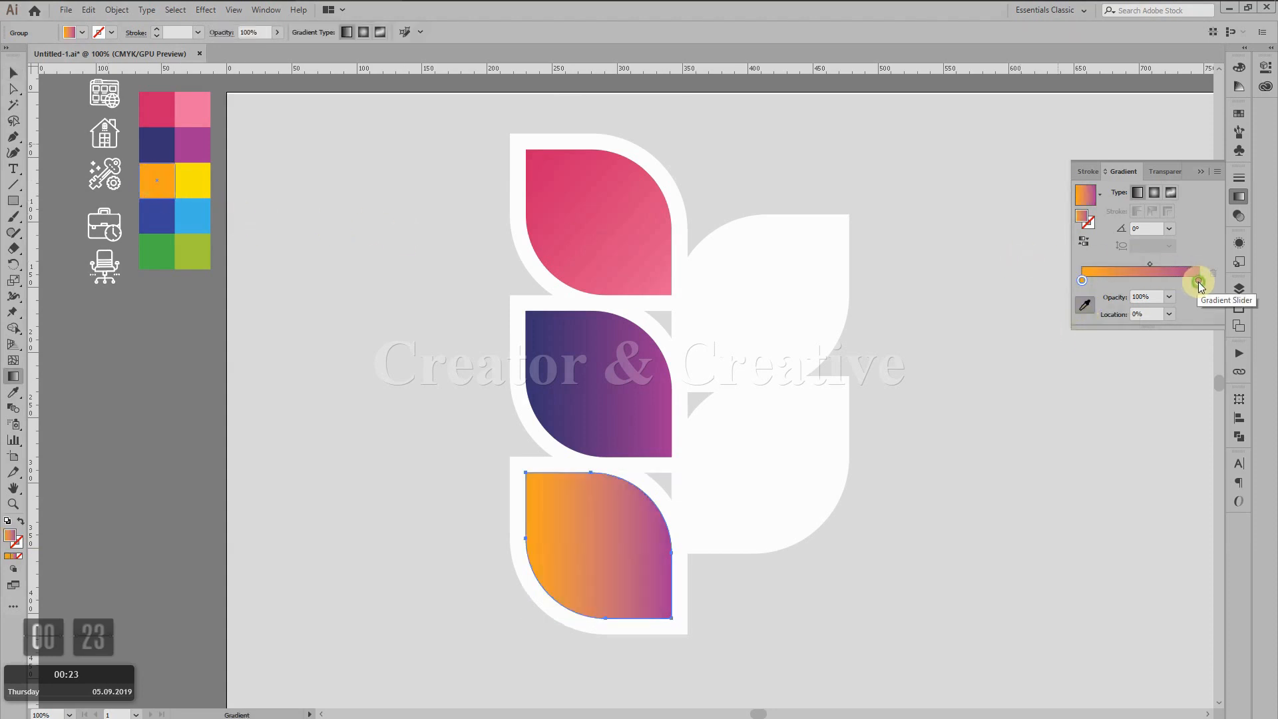
pyautogui.click(195, 185)
pyautogui.press('v')
# Fill the upper-right inner leaf with a reversed gradient that starts at the light blue swatch and ends at the dark blue swatch
pyautogui.click(754, 302)
pyautogui.click(1110, 275)
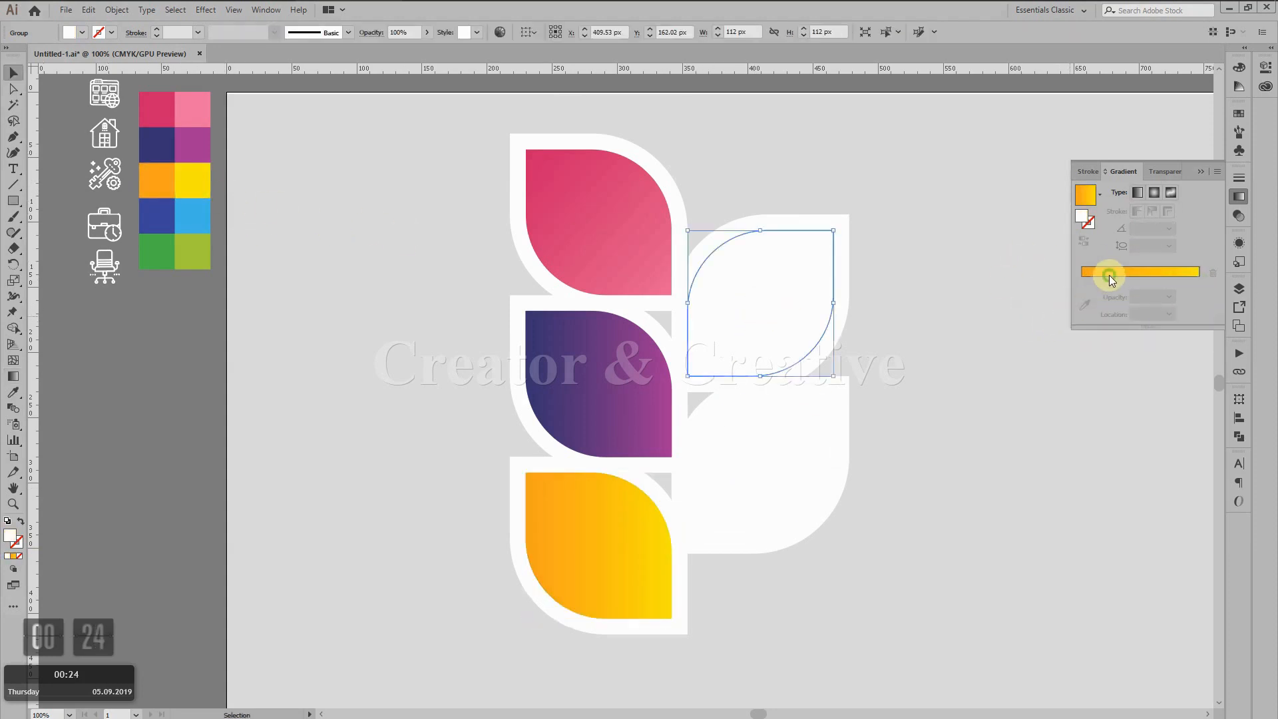
pyautogui.click(157, 217)
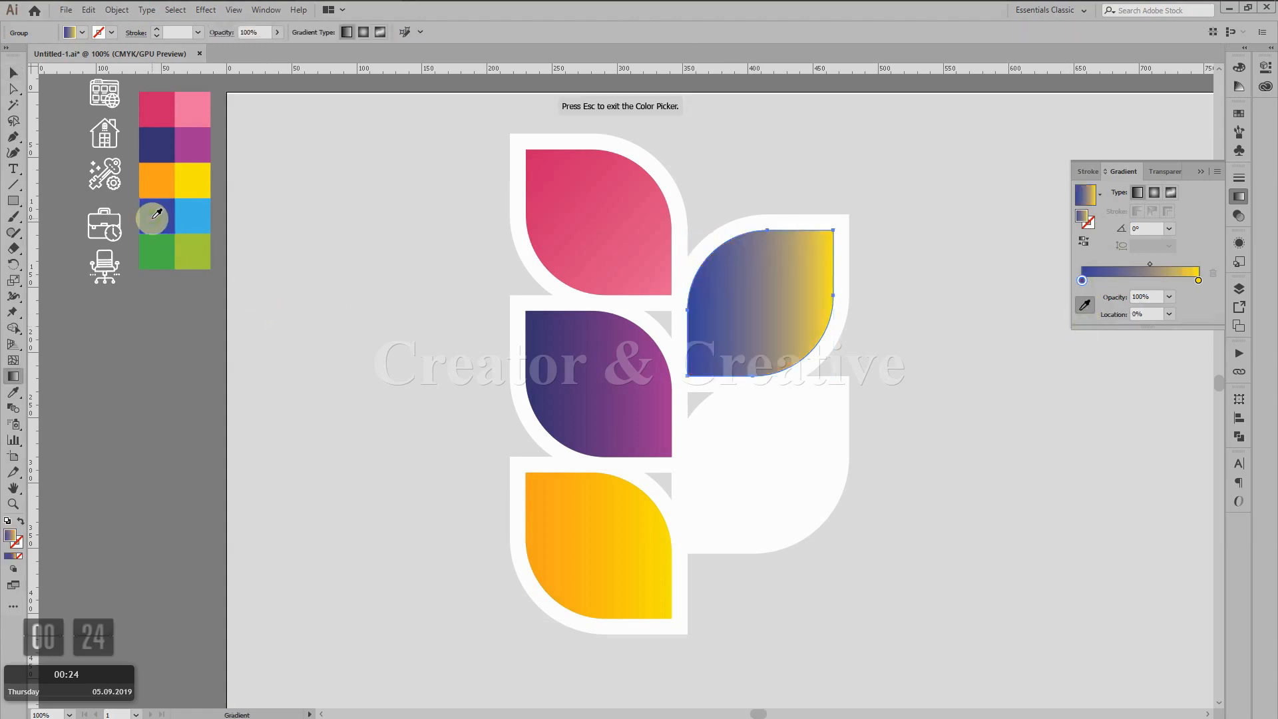
pyautogui.click(1083, 241)
pyautogui.click(1082, 280)
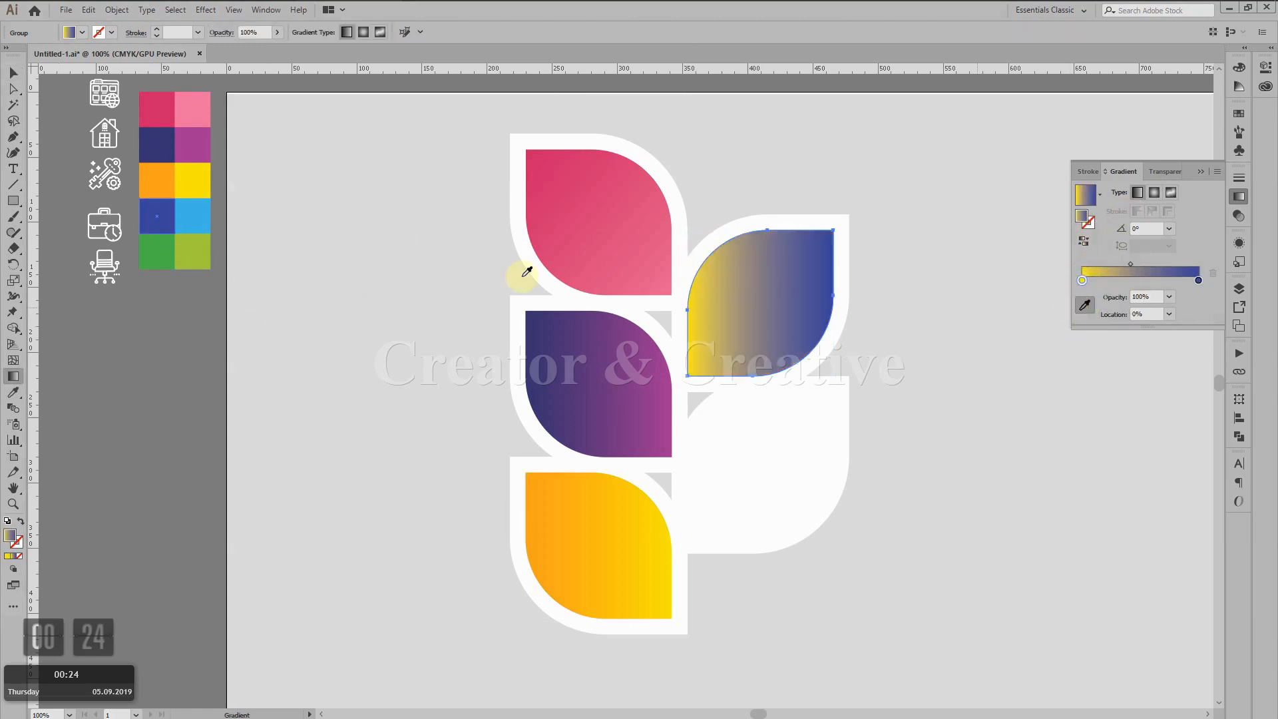
pyautogui.click(200, 215)
pyautogui.press('v')
# Fill the lower-right inner leaf with a gradient running from the lime swatch to the green swatch
pyautogui.click(764, 434)
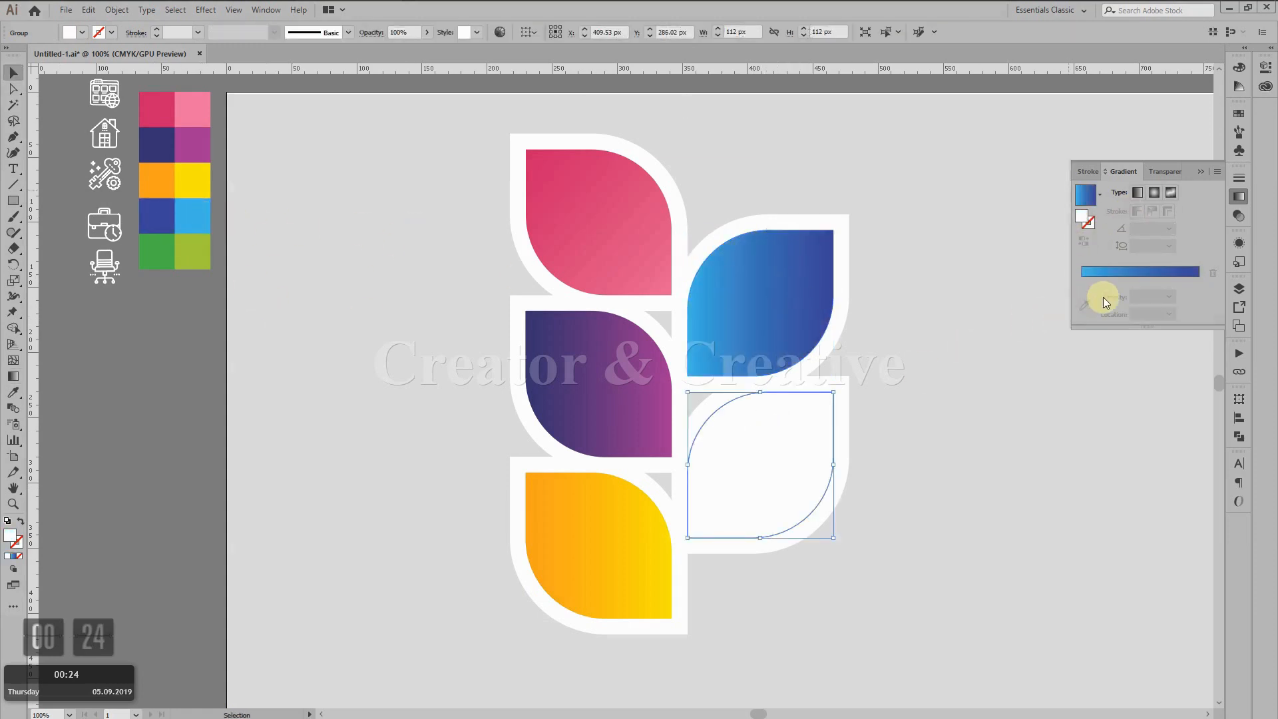
pyautogui.click(1100, 303)
pyautogui.moveTo(1198, 296); pyautogui.dragTo(1199, 296)
pyautogui.click(1085, 321)
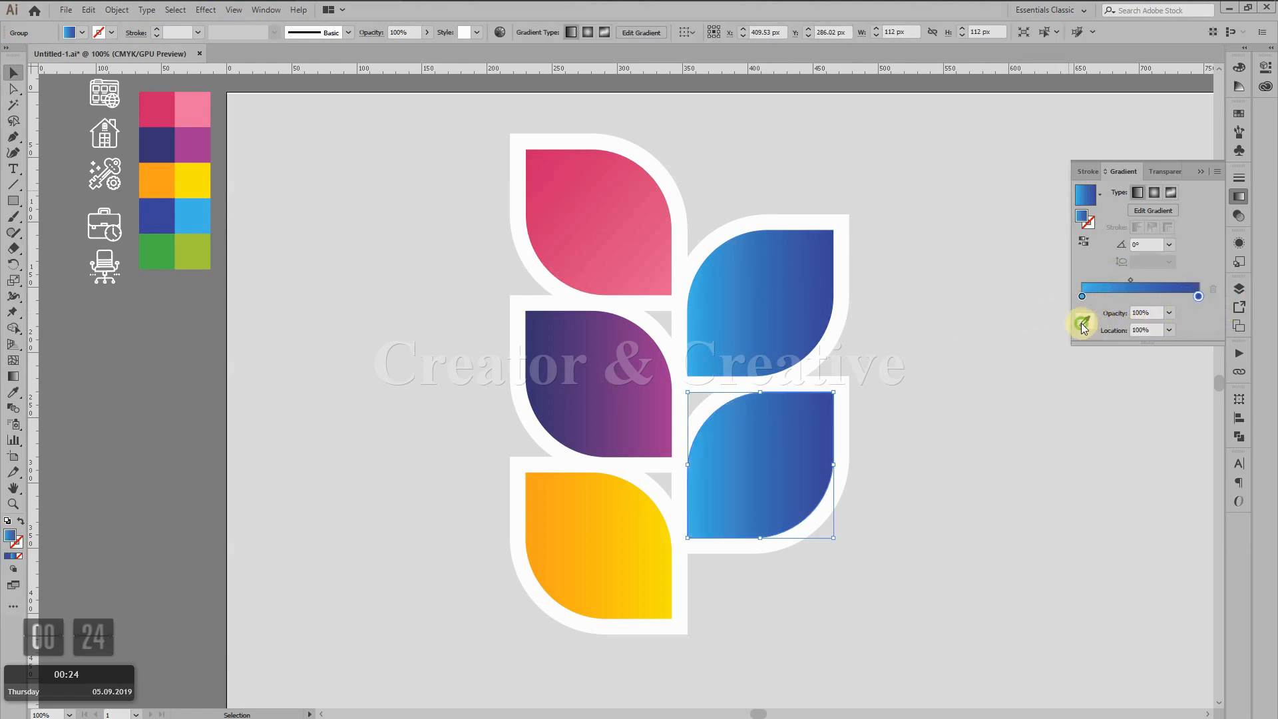
pyautogui.click(174, 247)
pyautogui.click(1082, 280)
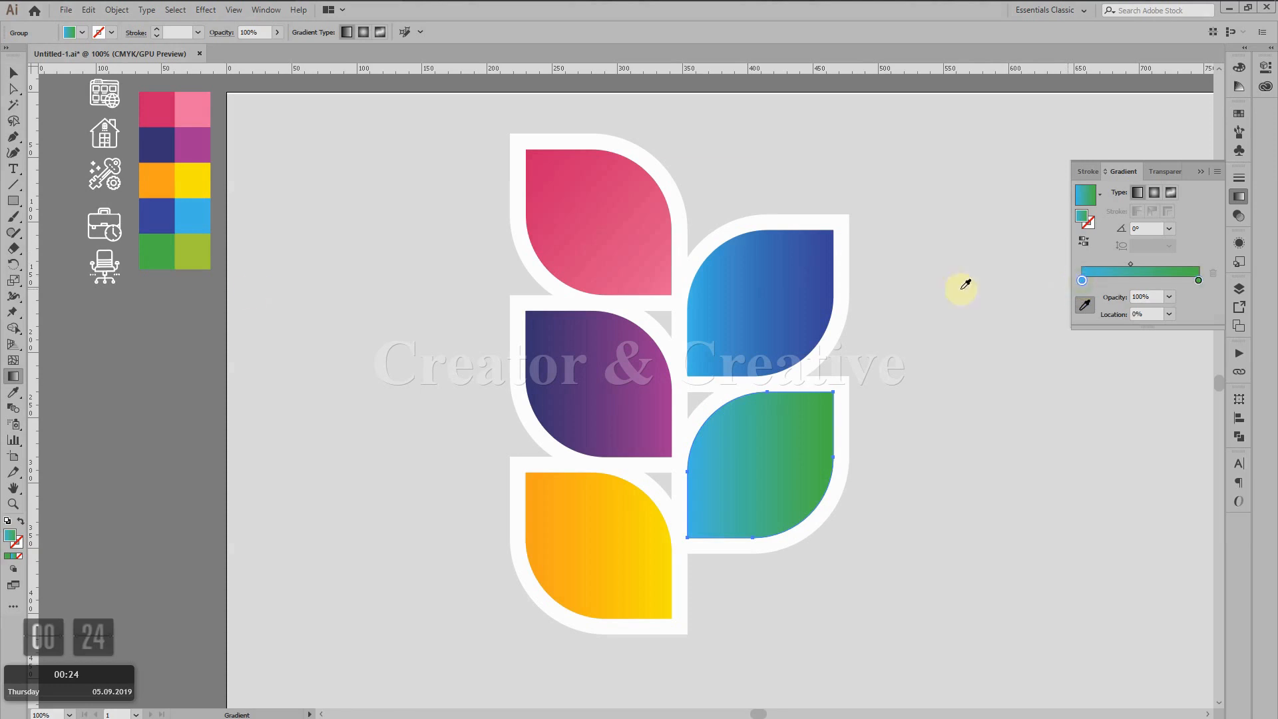
pyautogui.click(201, 257)
pyautogui.click(1201, 172)
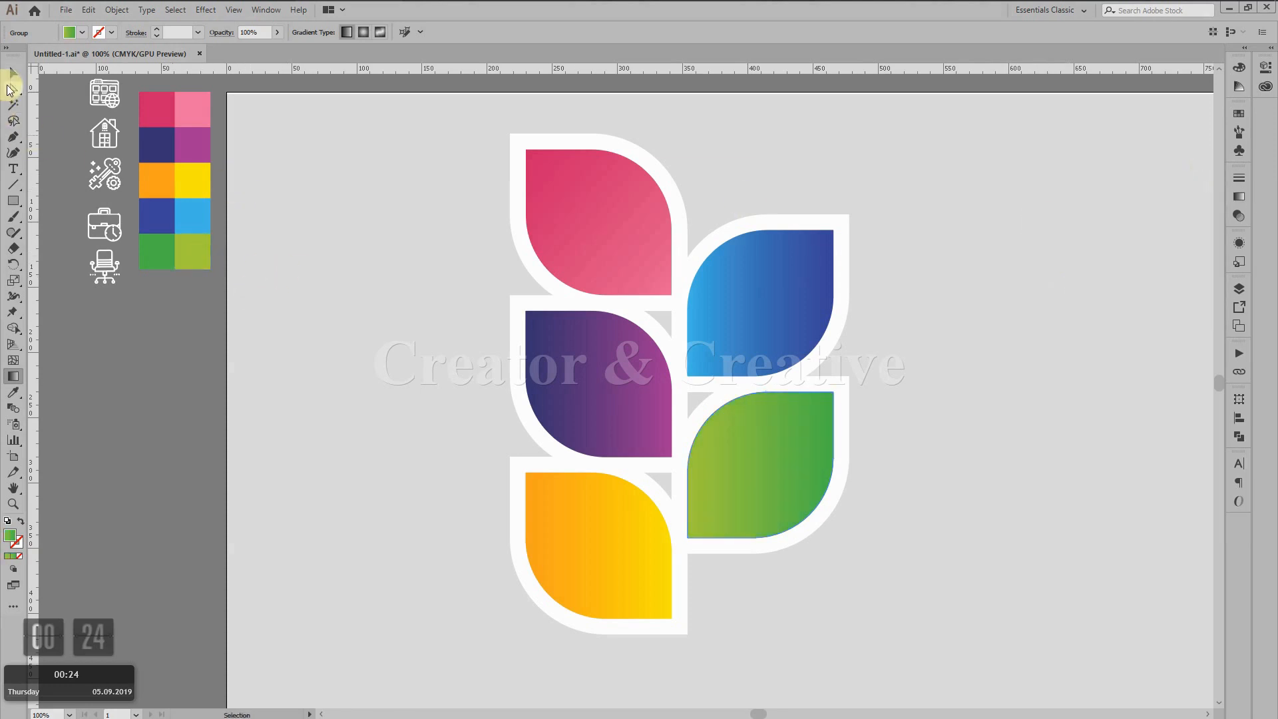
# Run the gradients of the purple and orange leaves diagonally from their upper-left corners toward their lower-right corners
pyautogui.click(13, 72)
pyautogui.click(366, 313)
pyautogui.click(583, 363)
pyautogui.press('g')
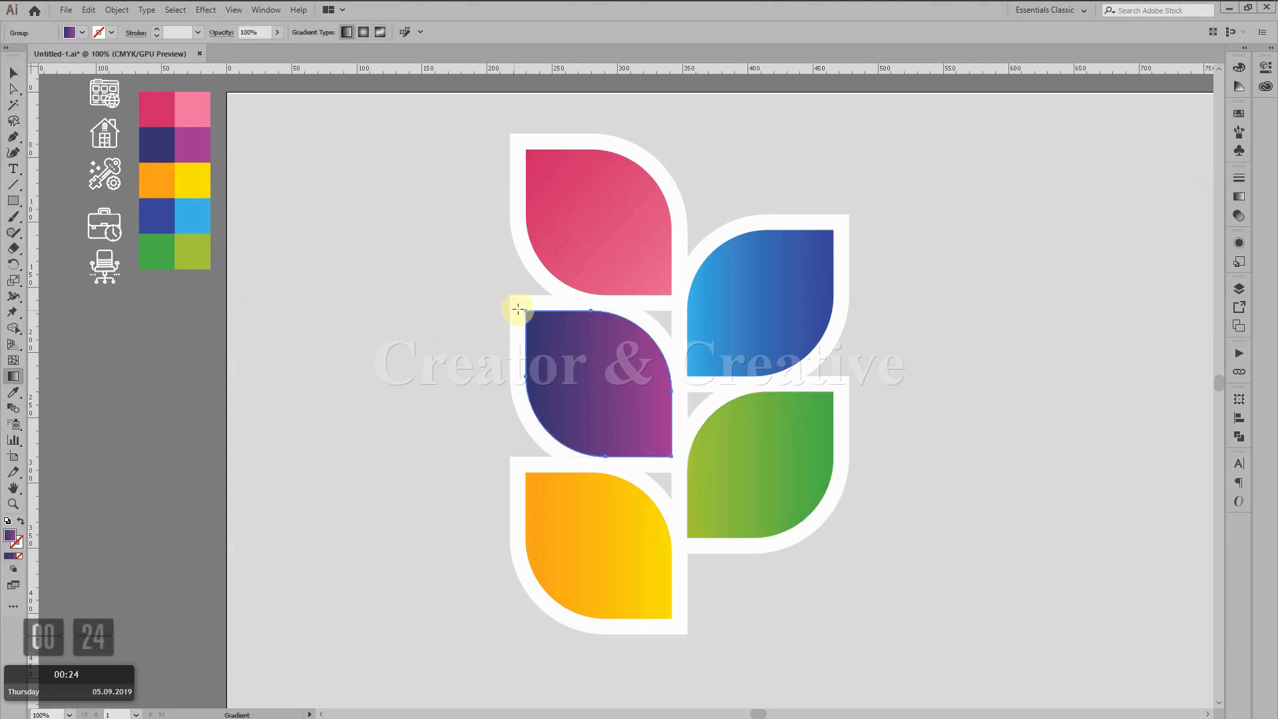
pyautogui.moveTo(515, 307); pyautogui.dragTo(621, 470)
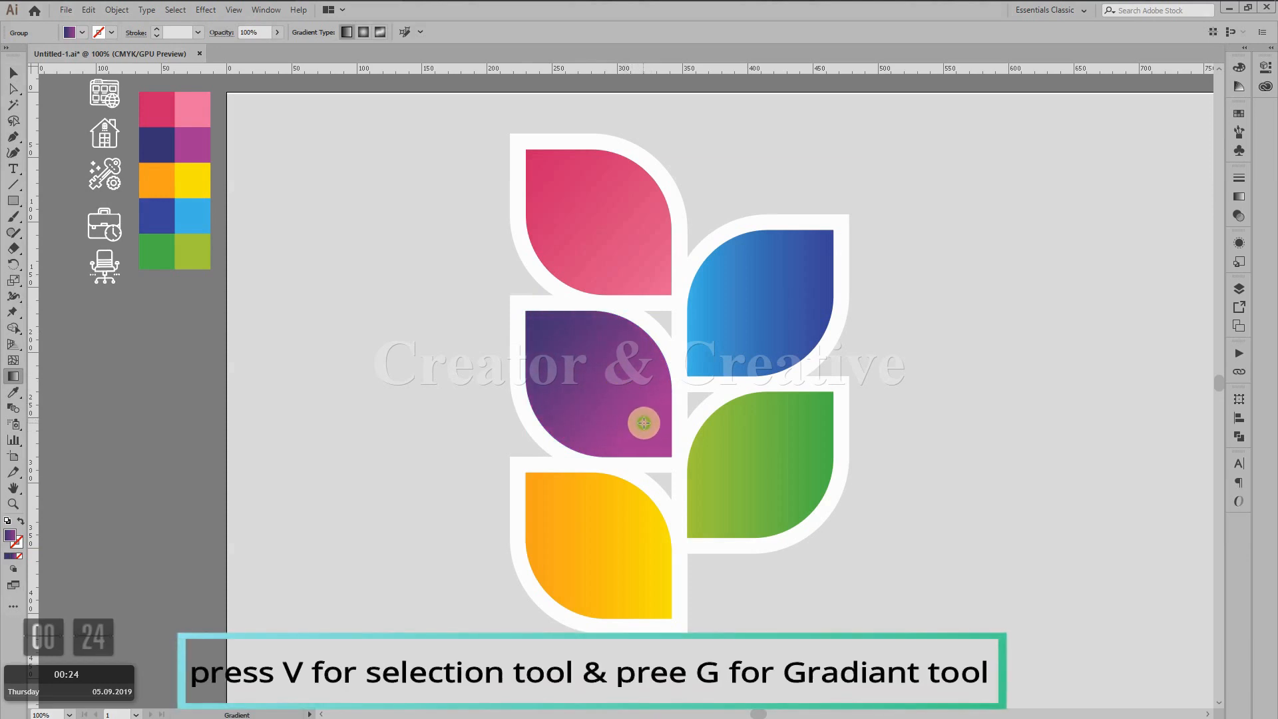
pyautogui.click(591, 567)
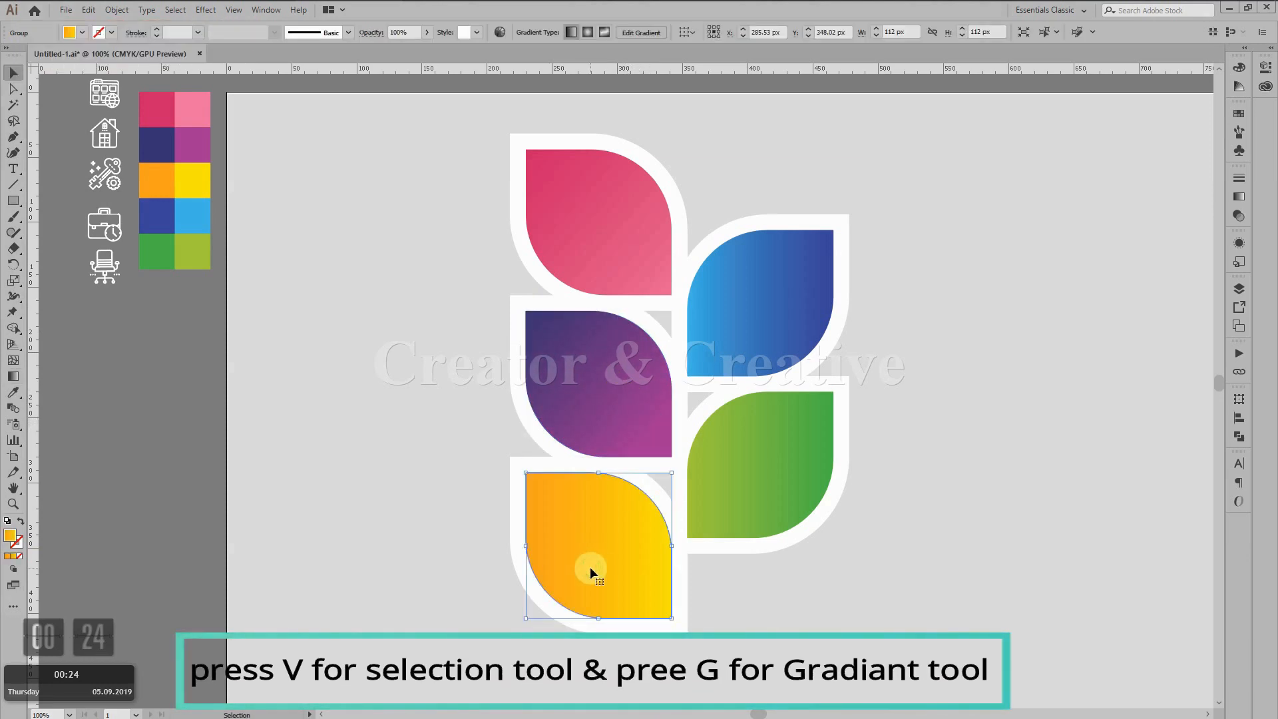
pyautogui.moveTo(506, 465); pyautogui.dragTo(645, 578)
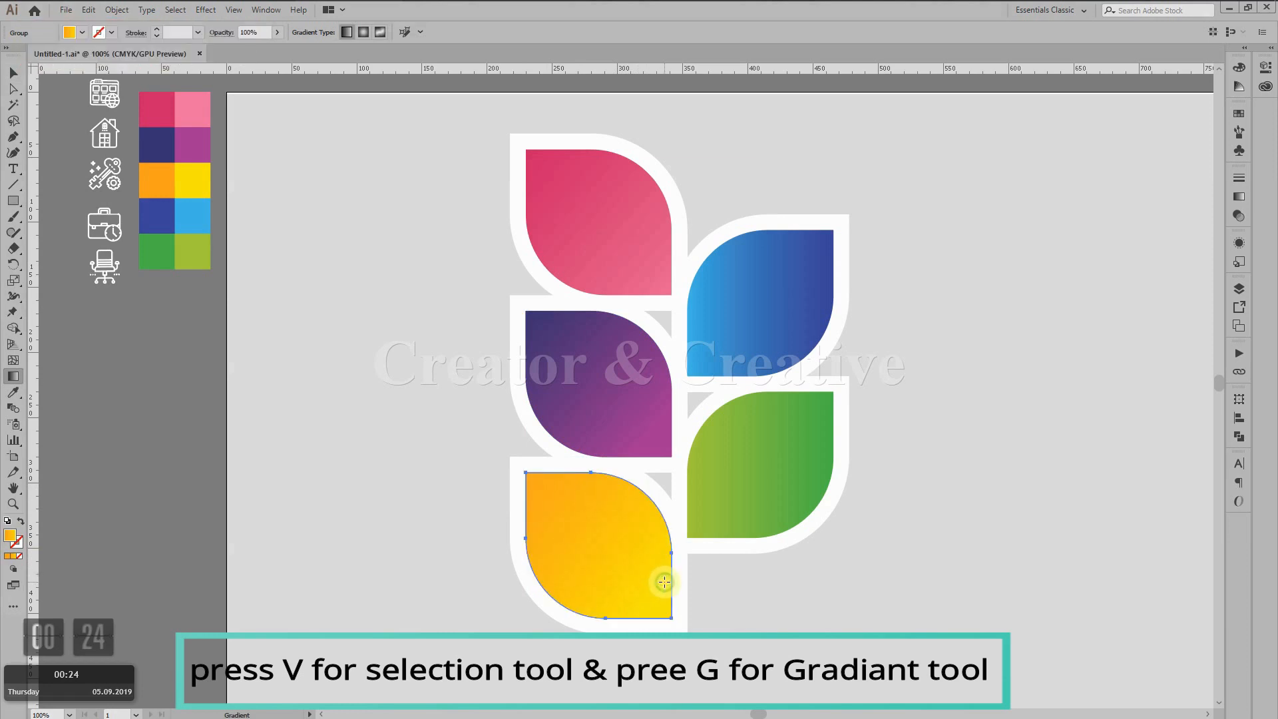
# Angle the gradients of the blue and green leaves diagonally, with the lighter colour at lower left and the darker at upper right
pyautogui.click(756, 285)
pyautogui.moveTo(845, 214); pyautogui.dragTo(806, 255)
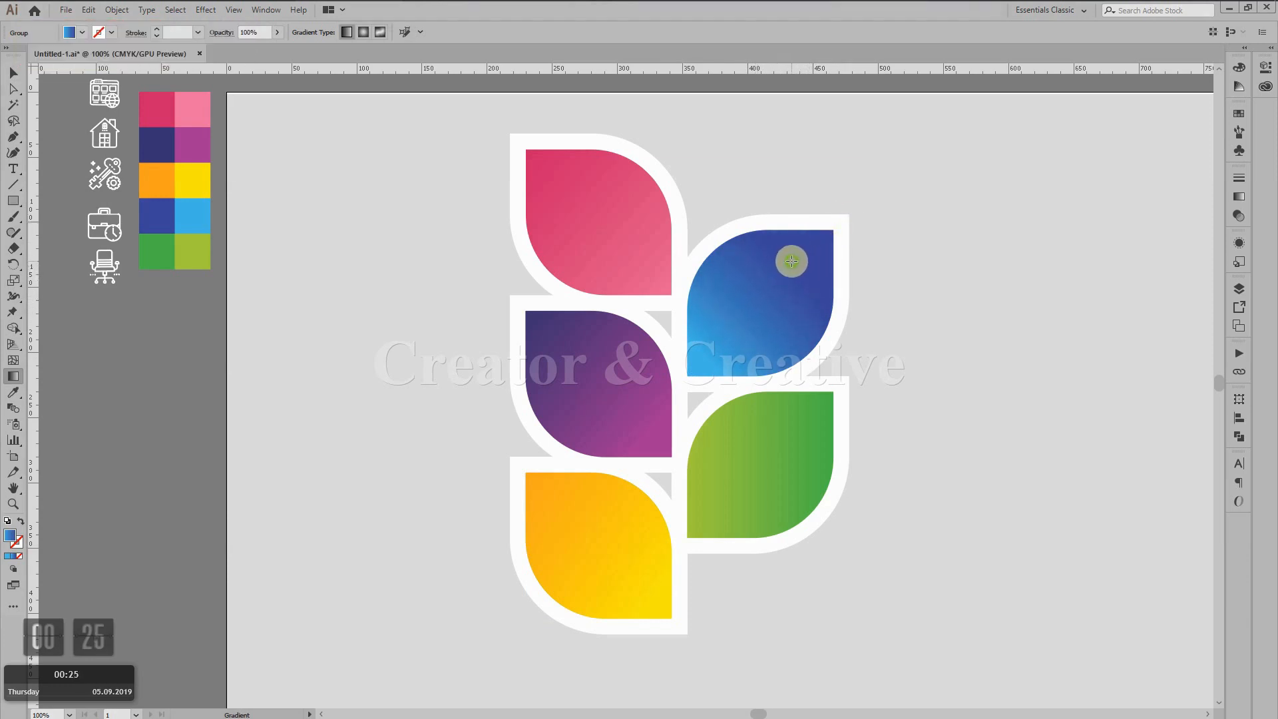
pyautogui.click(748, 442)
pyautogui.moveTo(711, 502); pyautogui.dragTo(756, 436)
pyautogui.press('v')
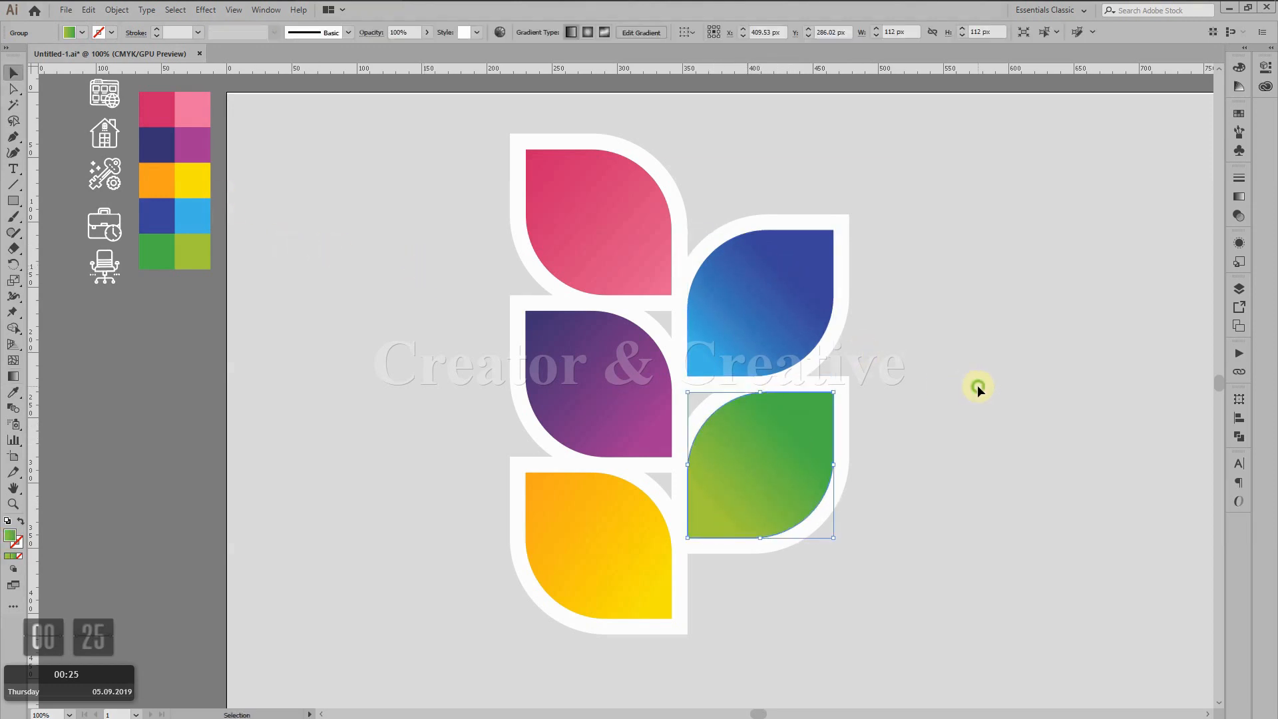
pyautogui.click(908, 482)
# Start a Drop Shadow effect on the white outline frame with the live preview turned on
pyautogui.moveTo(908, 482); pyautogui.dragTo(913, 500)
pyautogui.click(707, 226)
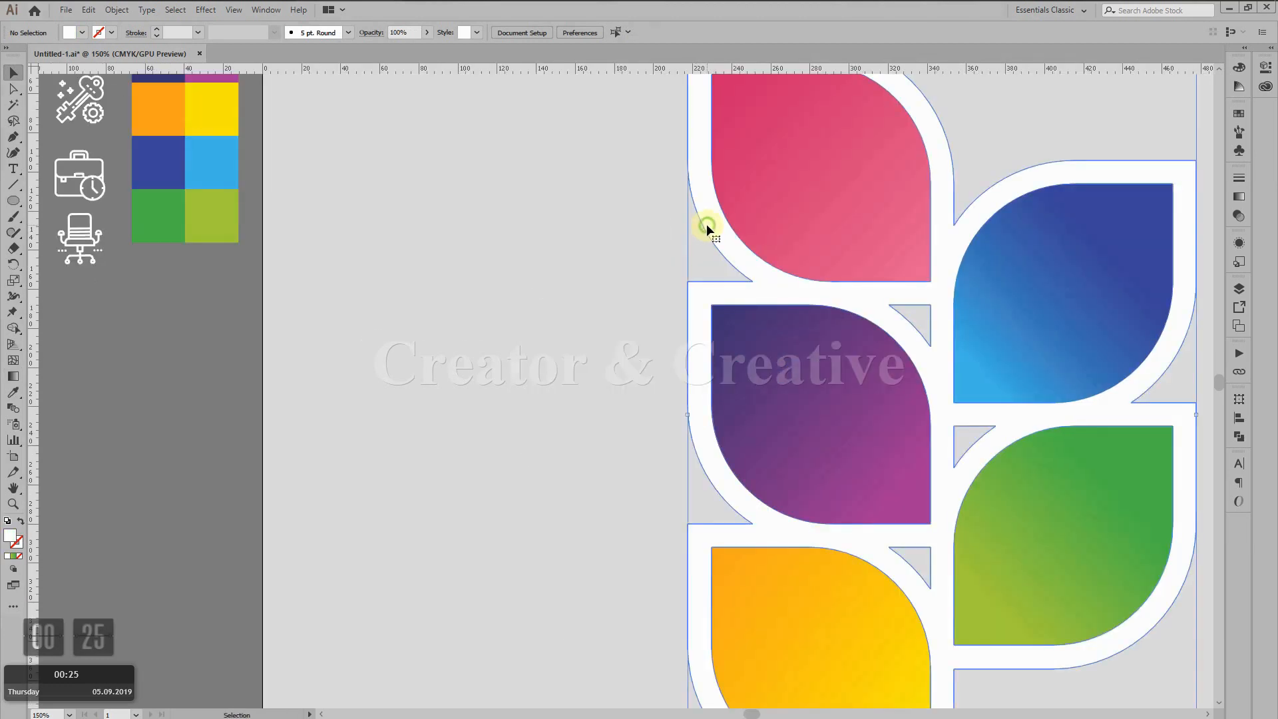
pyautogui.click(206, 10)
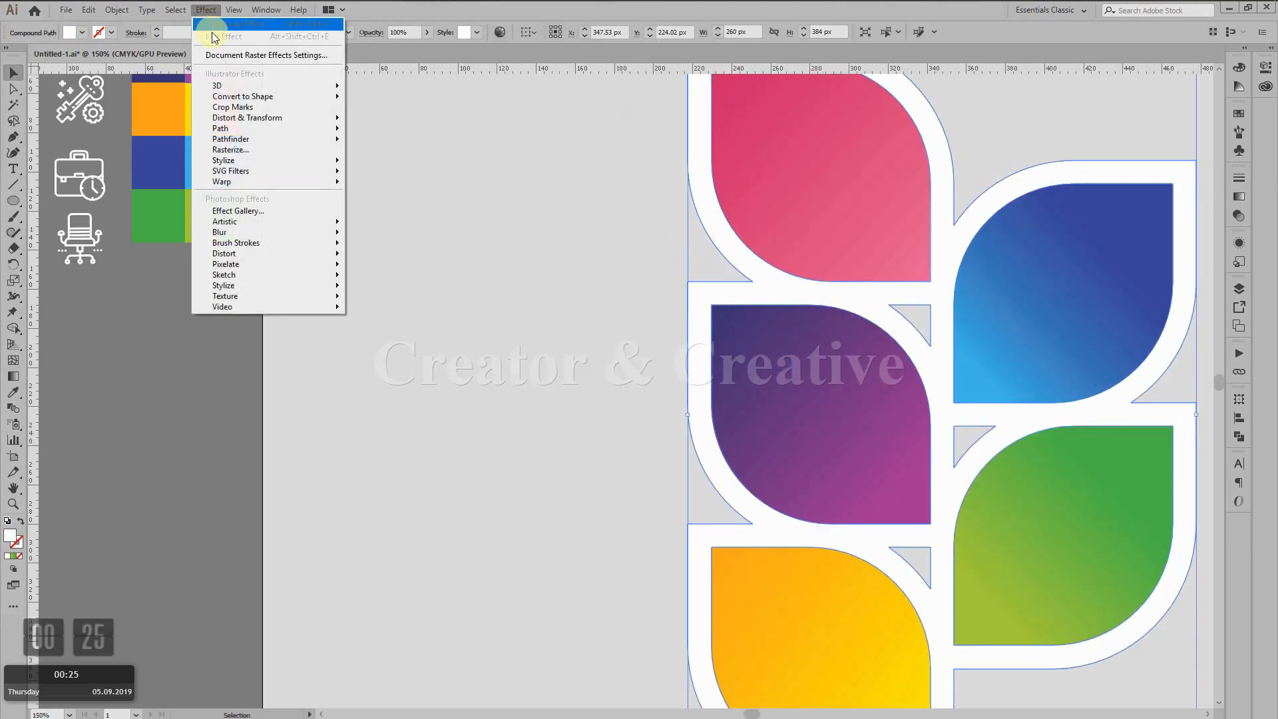
pyautogui.moveTo(234, 163)
pyautogui.click(365, 163)
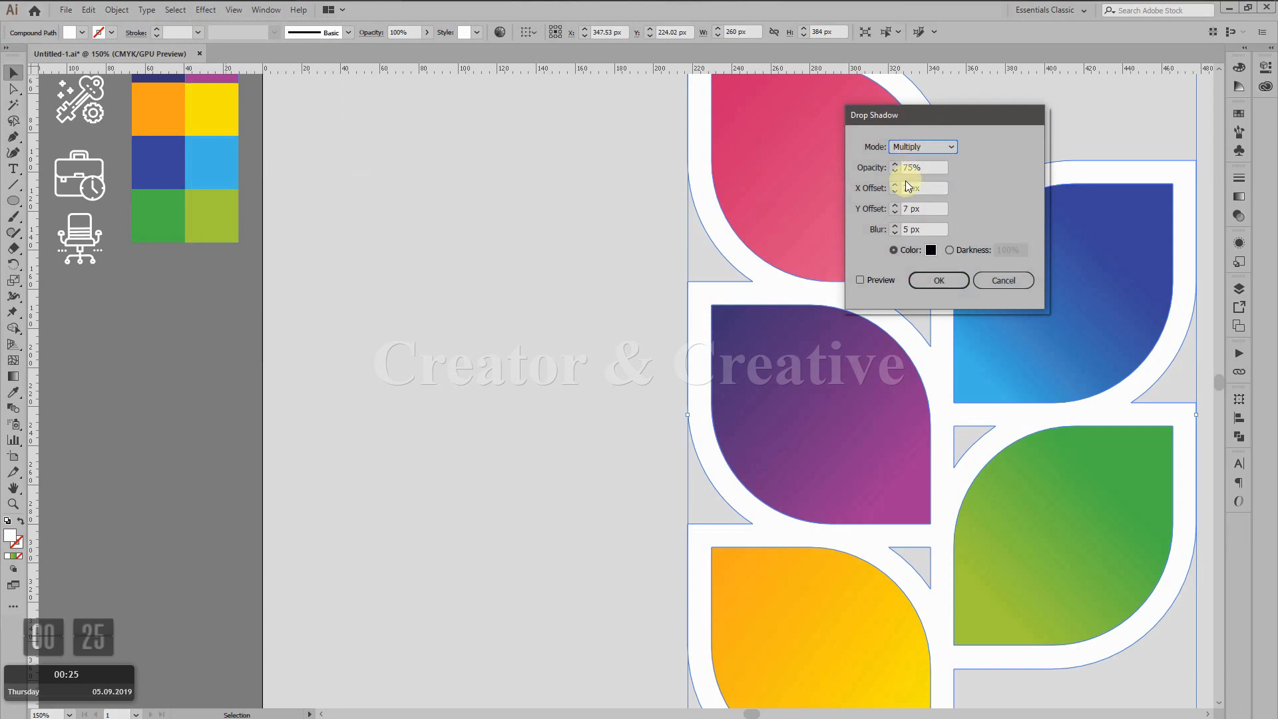
pyautogui.click(868, 285)
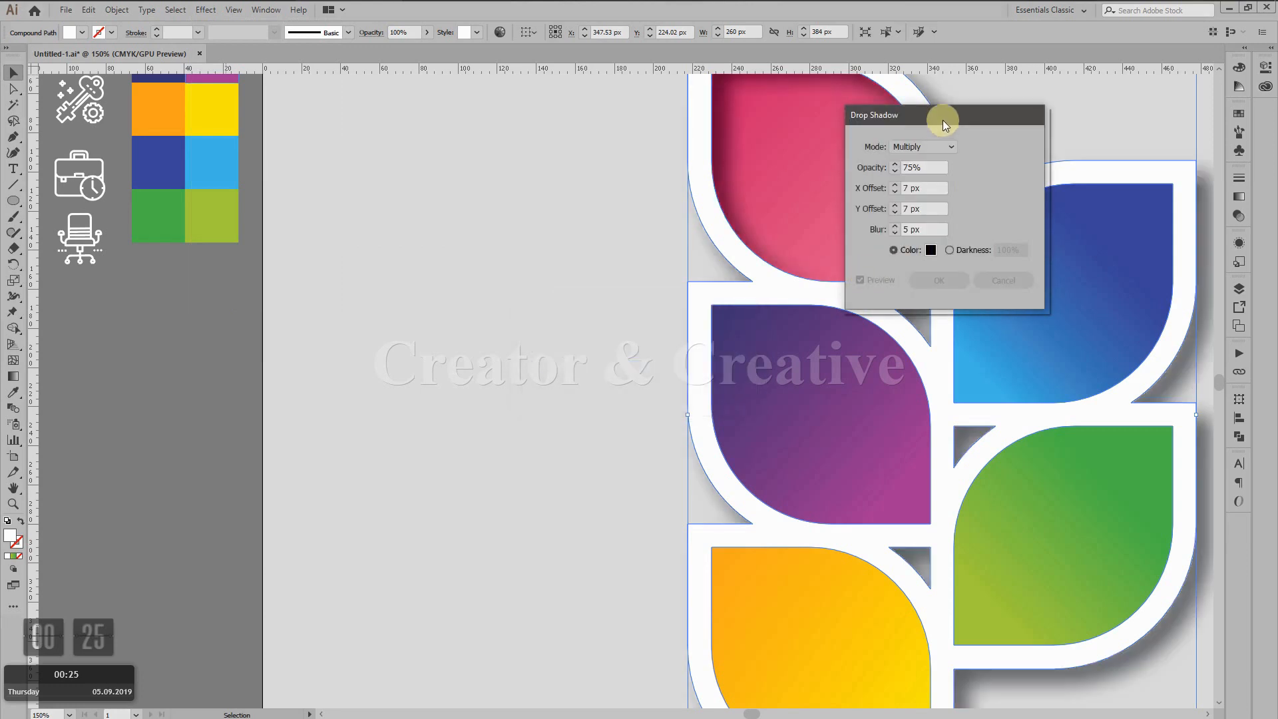
pyautogui.moveTo(942, 120); pyautogui.dragTo(539, 142)
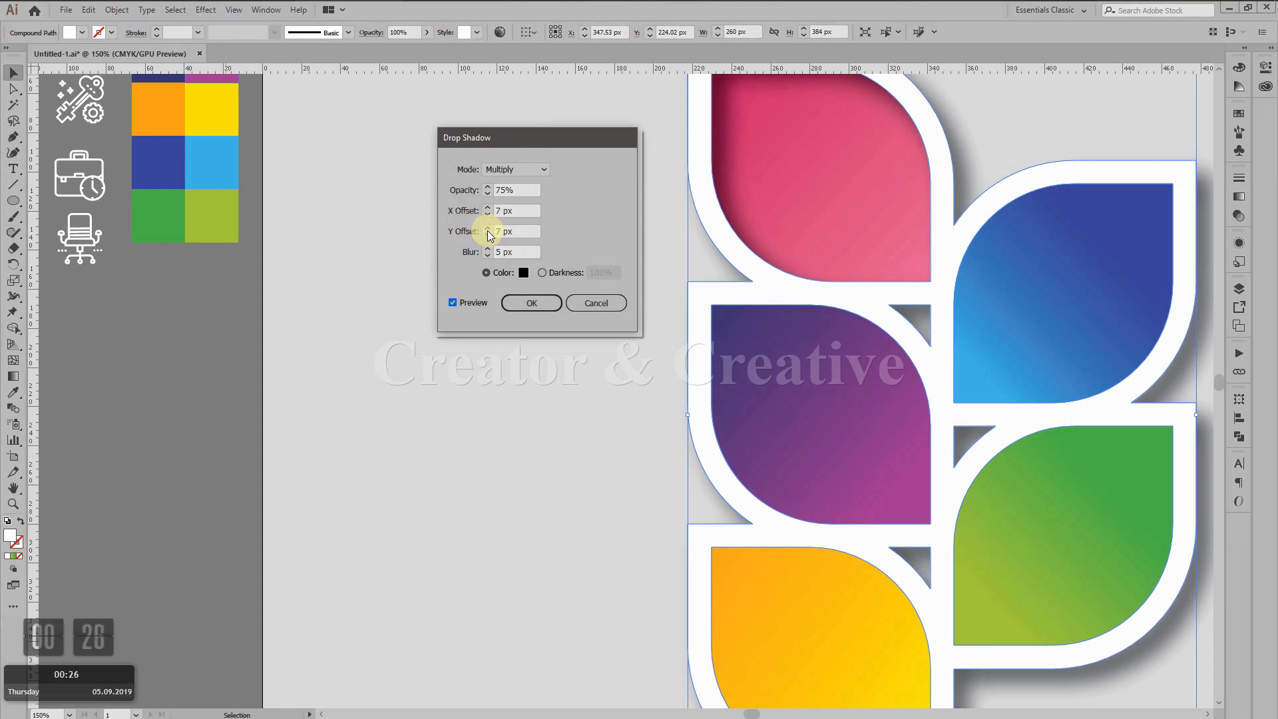
# Set the drop shadow's Y offset to 6 px and its X offset to 12 px
pyautogui.write('1')
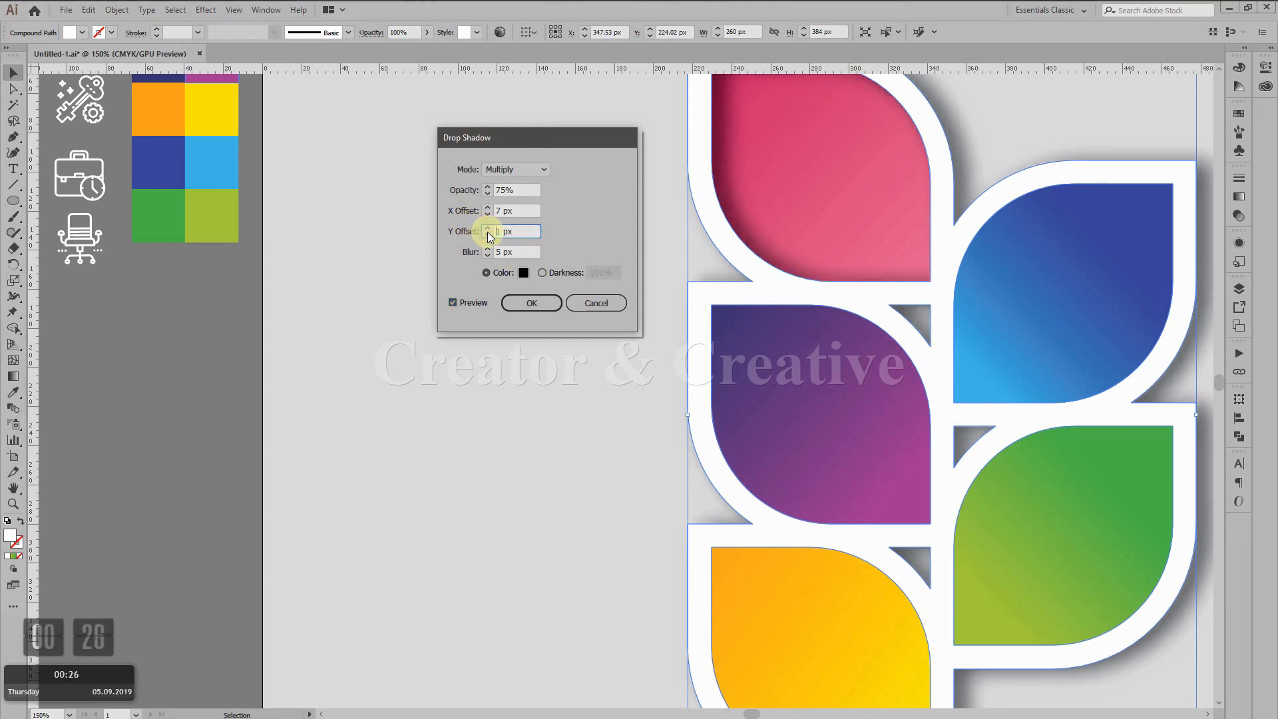
pyautogui.click(487, 229)
pyautogui.click(488, 229)
pyautogui.click(487, 229)
pyautogui.click(488, 229)
pyautogui.click(487, 229)
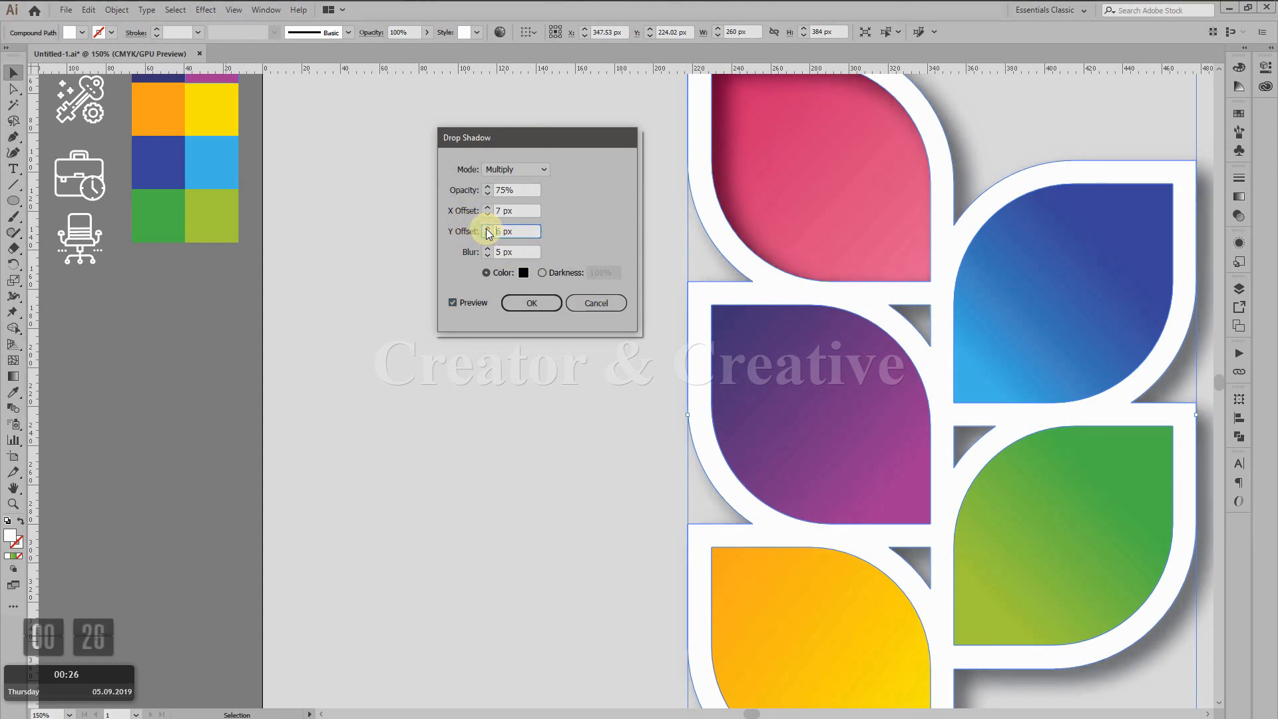
pyautogui.click(488, 208)
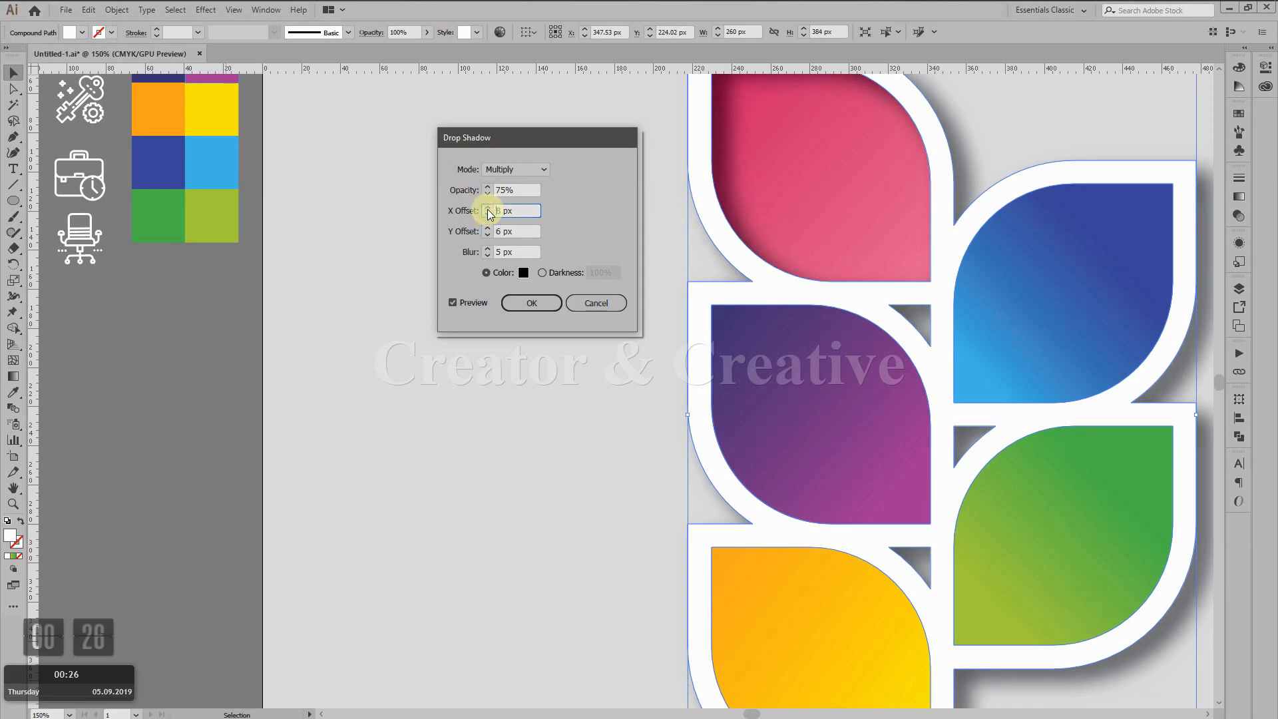
pyautogui.click(488, 208)
pyautogui.click(488, 208)
pyautogui.click(488, 209)
pyautogui.click(488, 208)
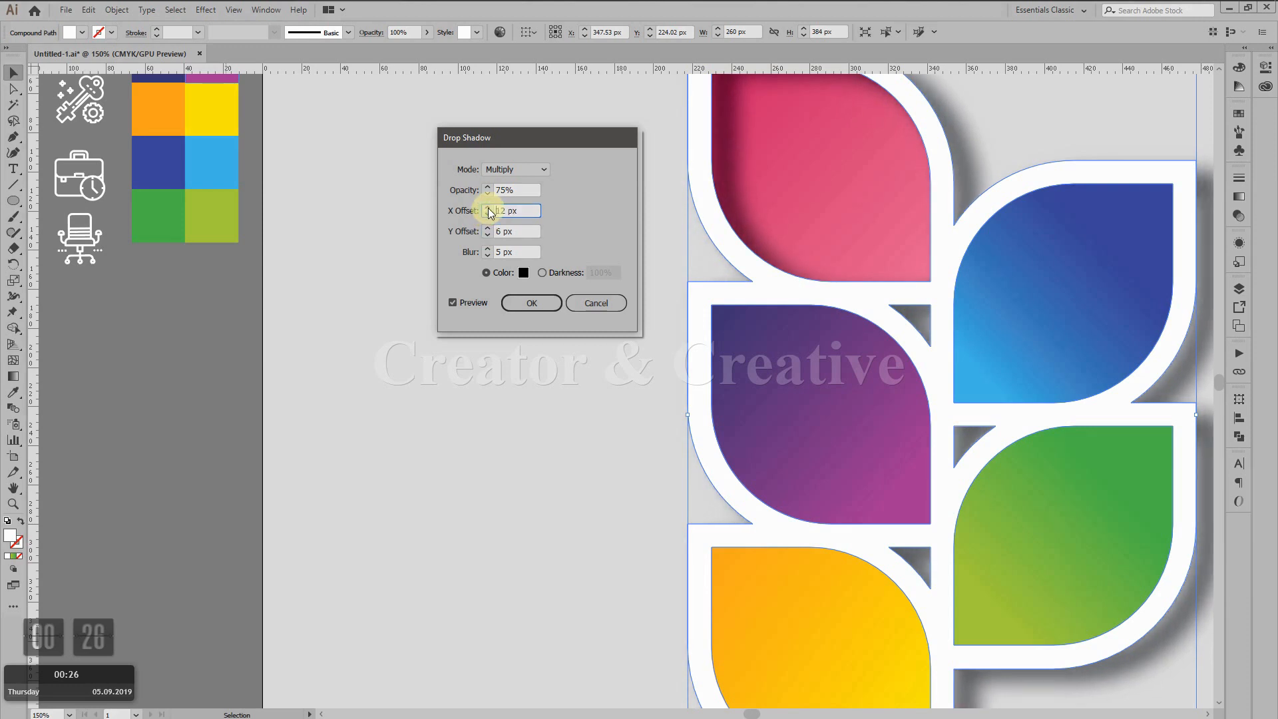
# Change the drop shadow's colour to grey 878283 and apply the effect to the frame
pyautogui.click(524, 273)
pyautogui.click(499, 348)
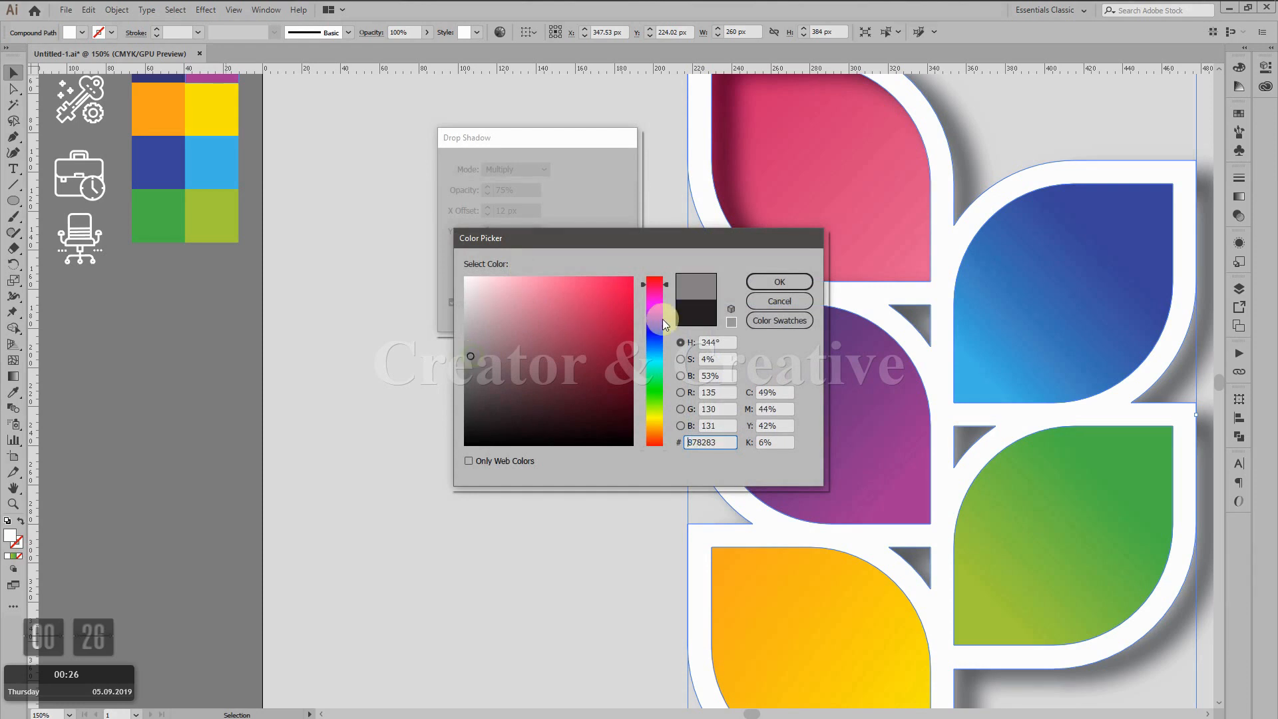
pyautogui.click(785, 286)
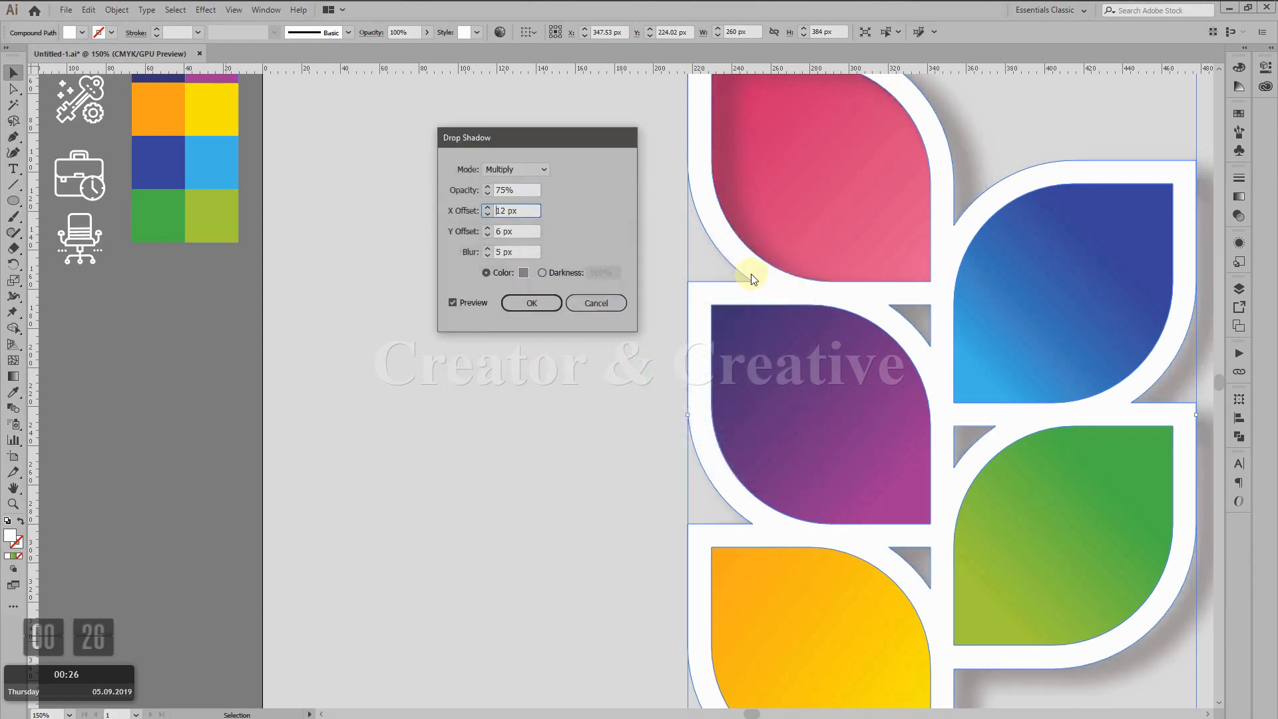
pyautogui.click(531, 304)
# Bring the pink inner leaf in front of the white frame so that the frame's shadow no longer falls on it
pyautogui.moveTo(719, 314); pyautogui.dragTo(632, 361)
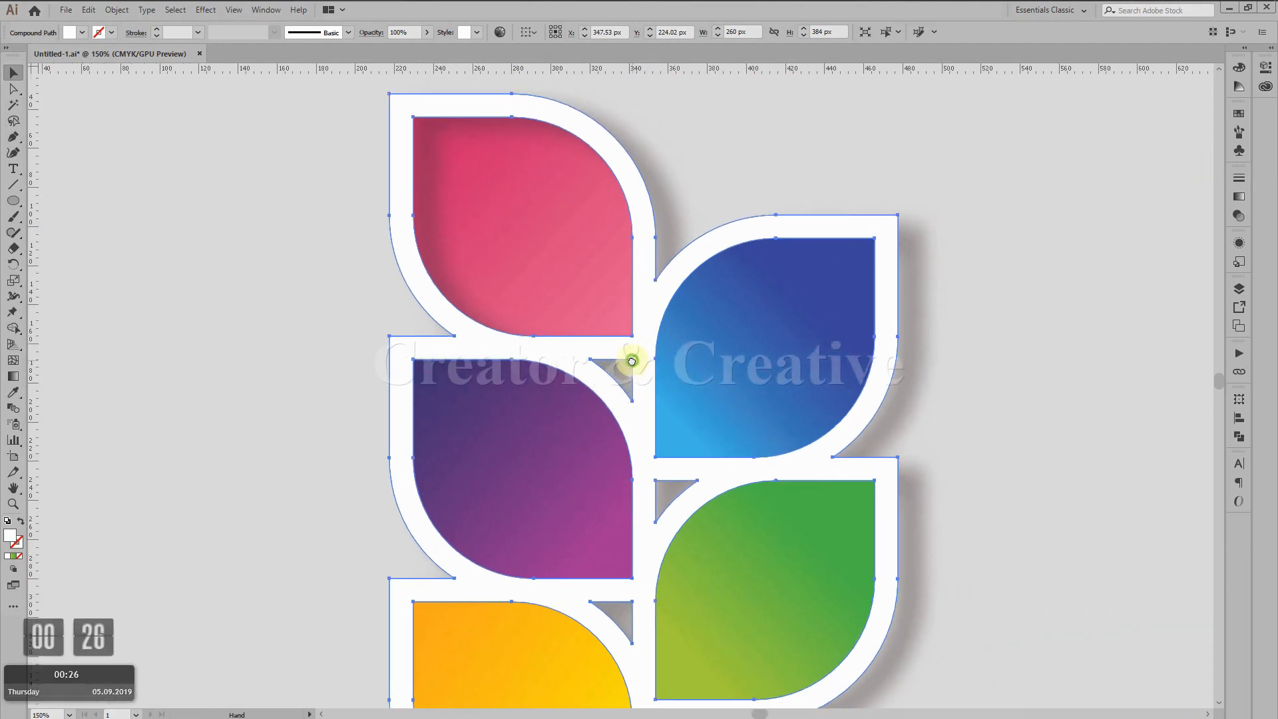
pyautogui.click(1016, 313)
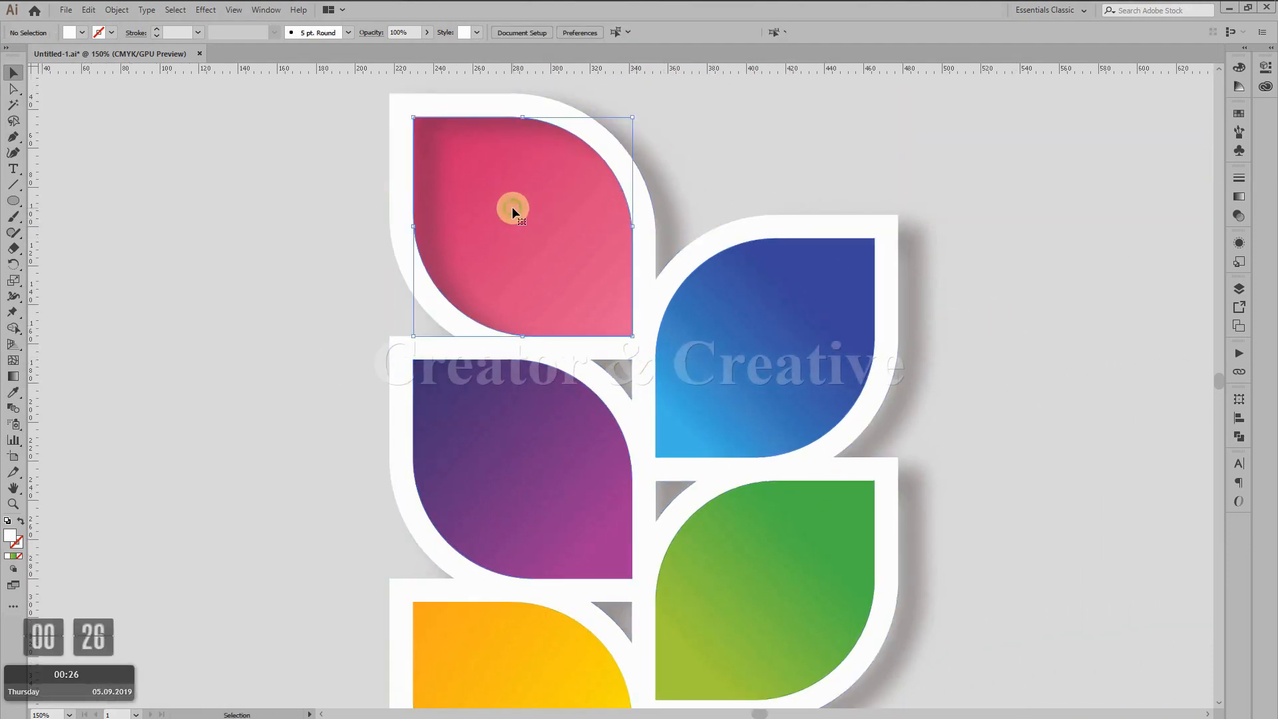
pyautogui.click(118, 11)
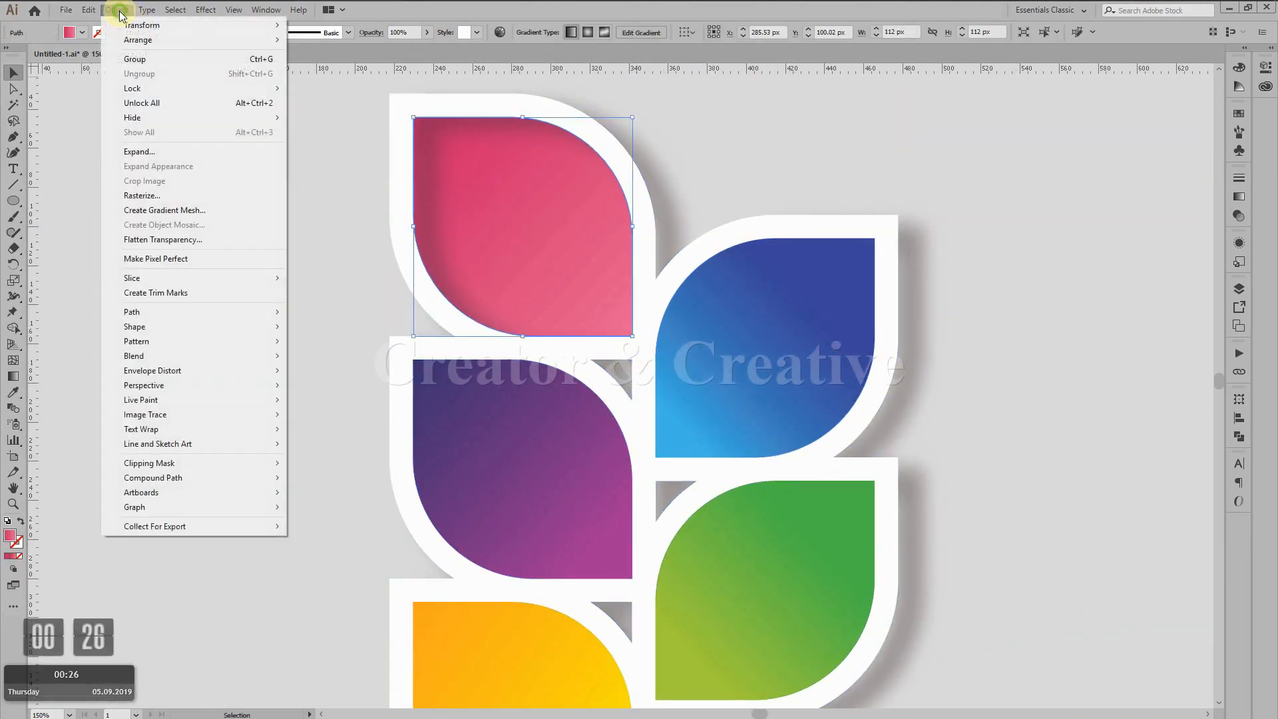
pyautogui.click(324, 42)
pyautogui.click(311, 159)
pyautogui.scroll(-3, 553, 426)
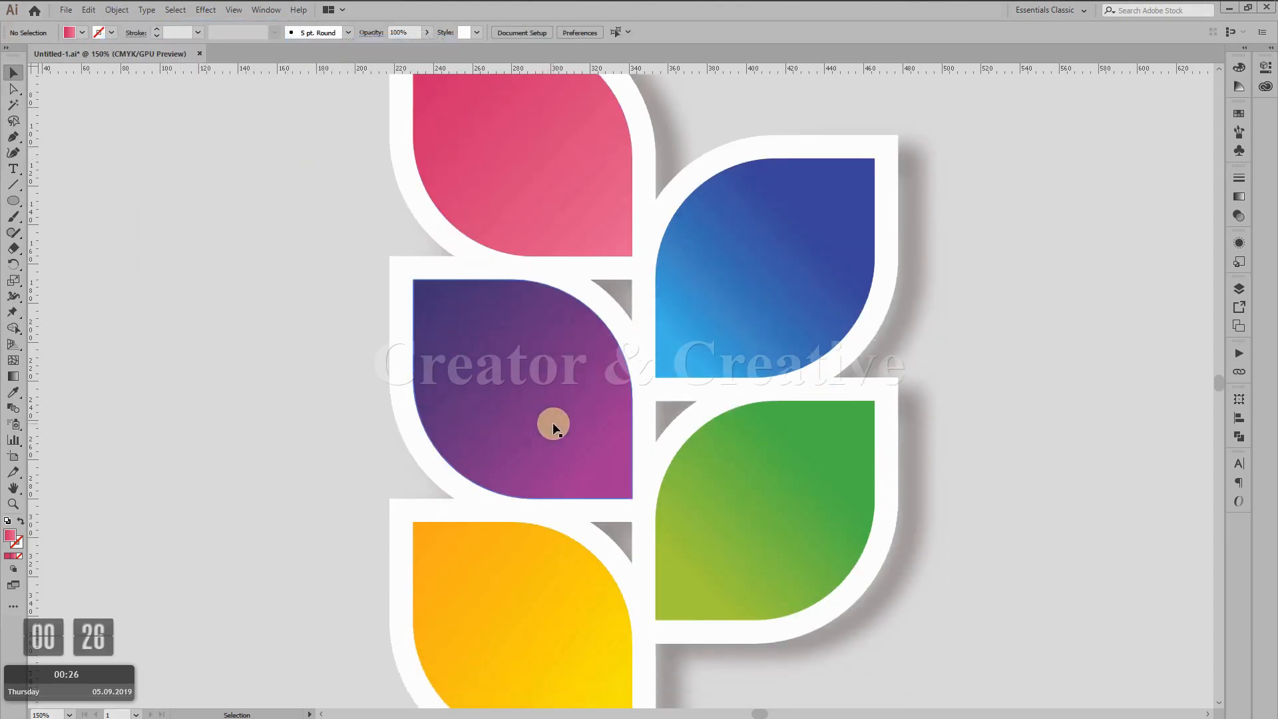
# Draw a white 50 px by 50 px circle on the empty artboard area beside the pink leaf
pyautogui.scroll(-1, 553, 426)
pyautogui.scroll(3, 556, 423)
pyautogui.scroll(-5, 558, 430)
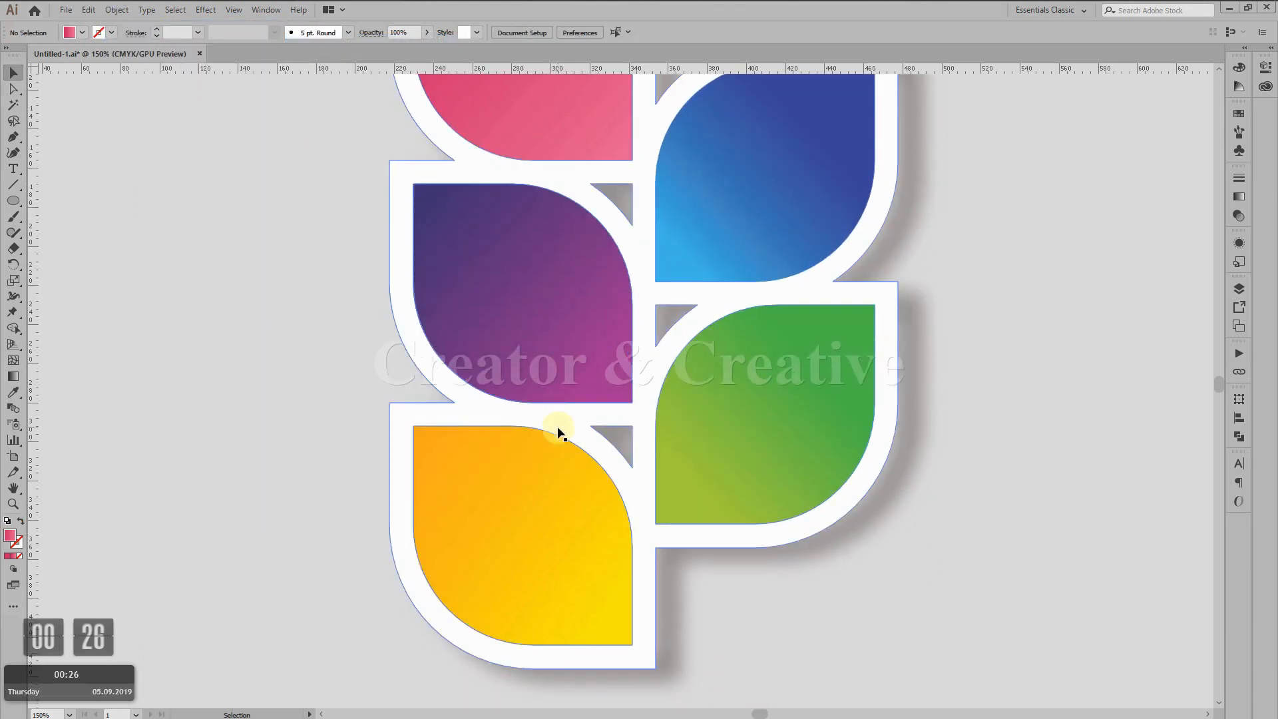
pyautogui.scroll(-1, 560, 433)
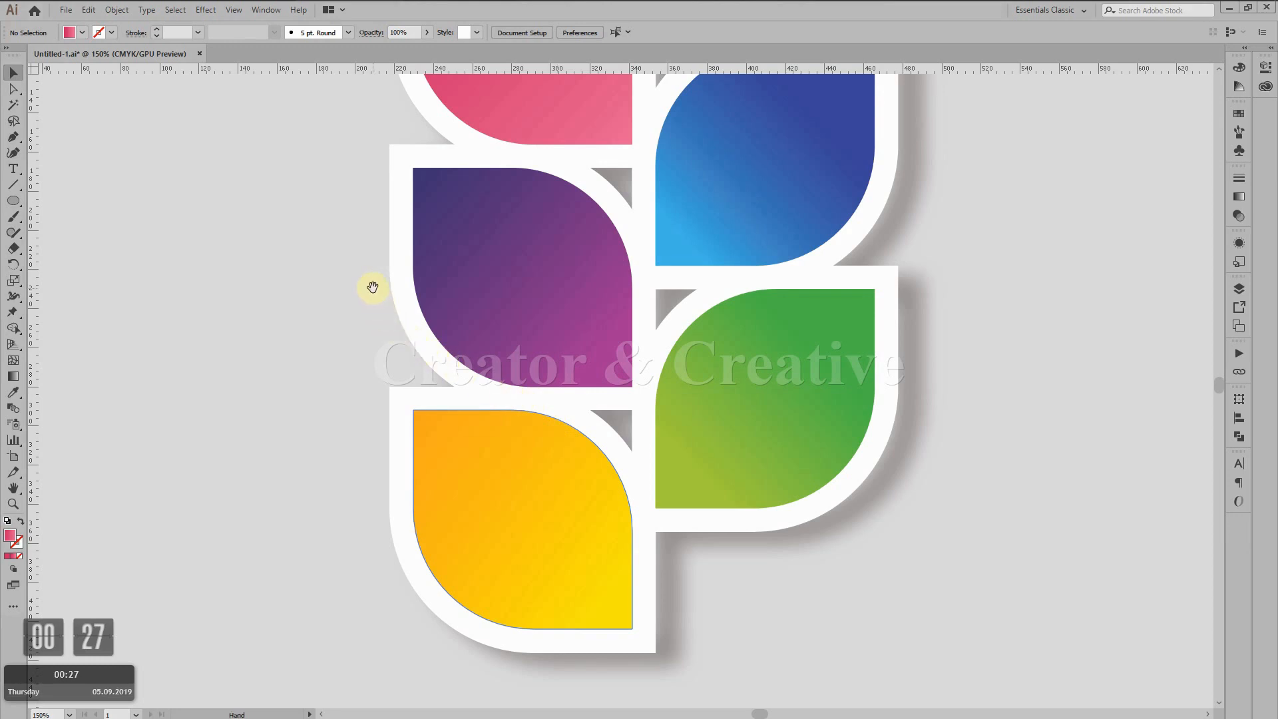
pyautogui.moveTo(373, 286); pyautogui.dragTo(602, 399)
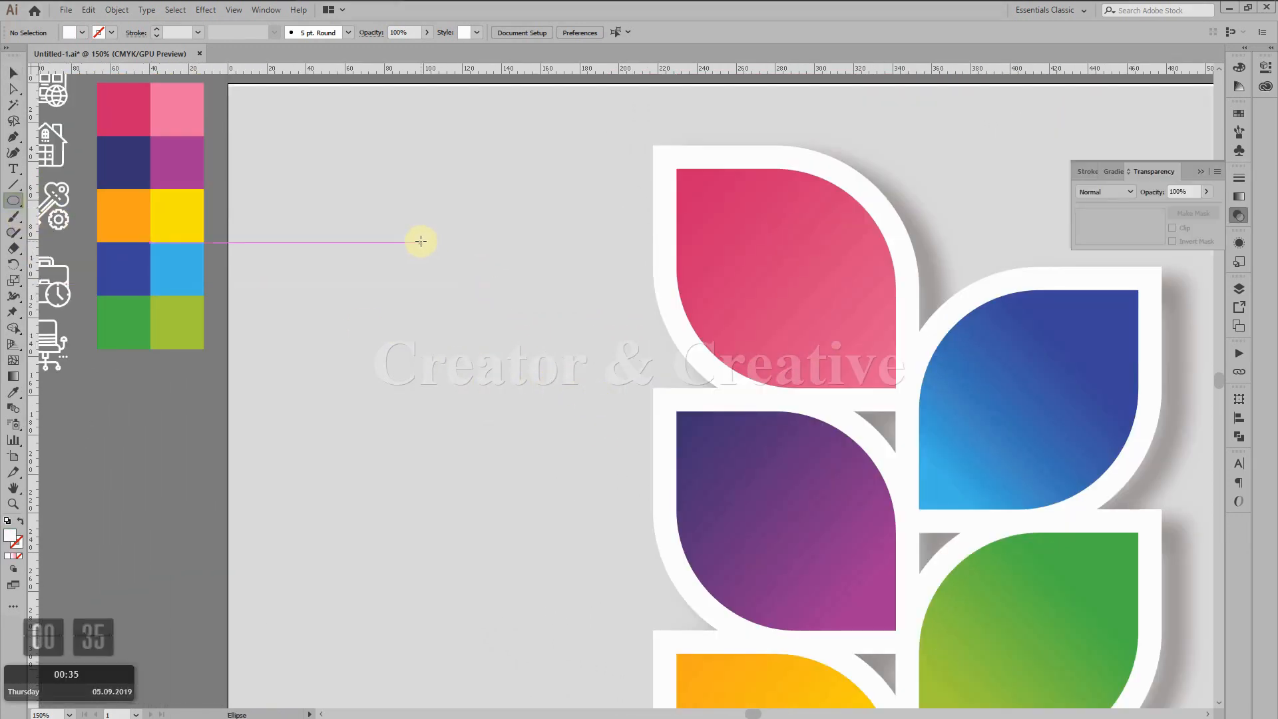
pyautogui.click(421, 243)
pyautogui.press('Return')
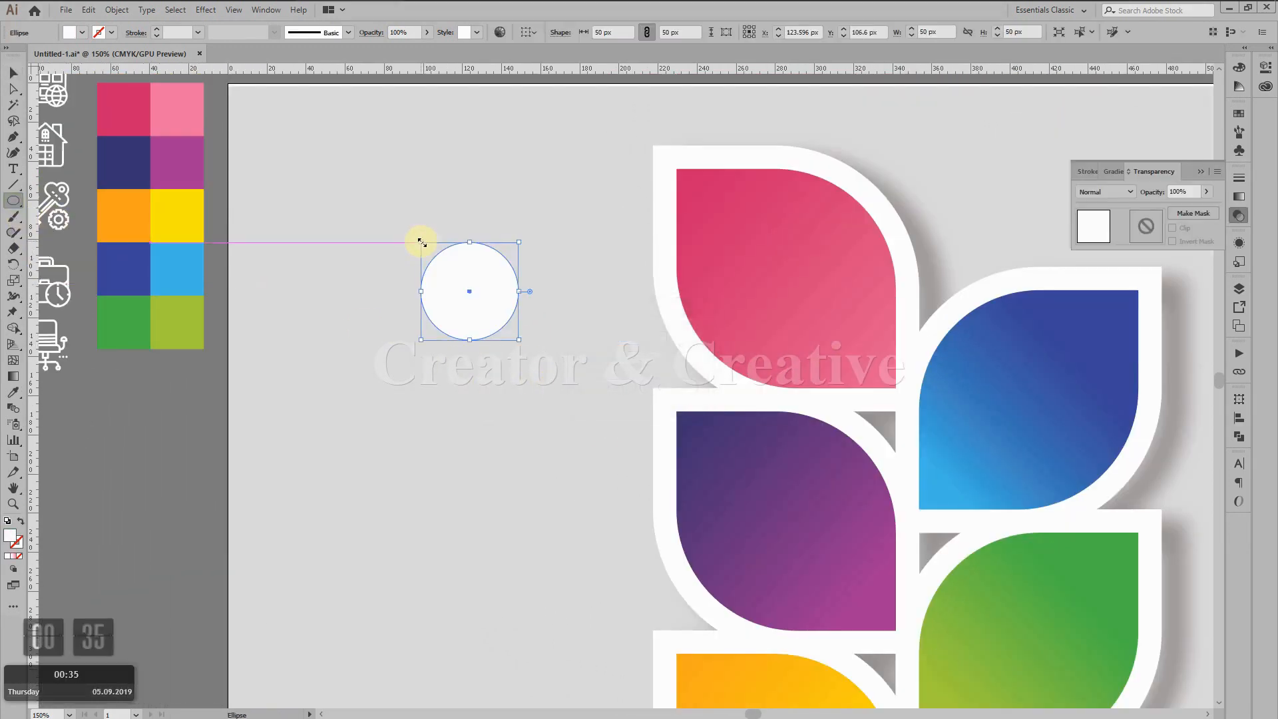
# Give the circle a 1 pt stroke, expand its fill and stroke, and ungroup the resulting disc and ring
pyautogui.click(13, 71)
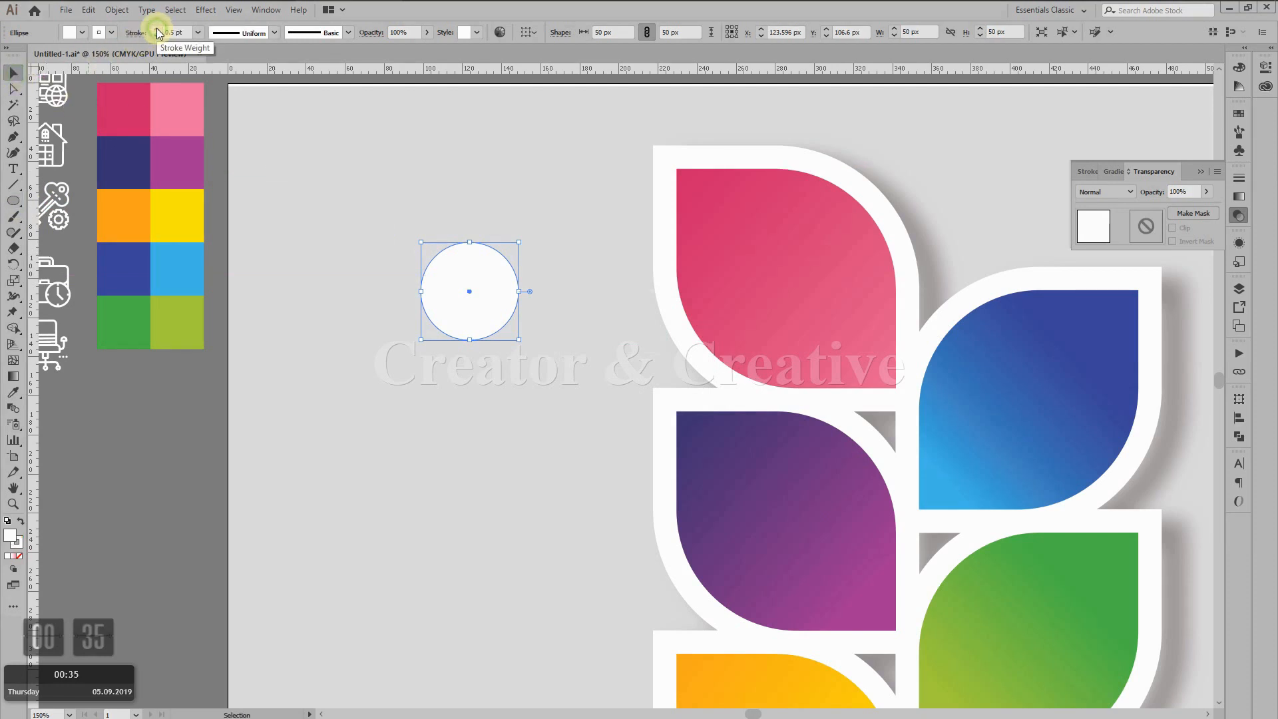
pyautogui.click(157, 29)
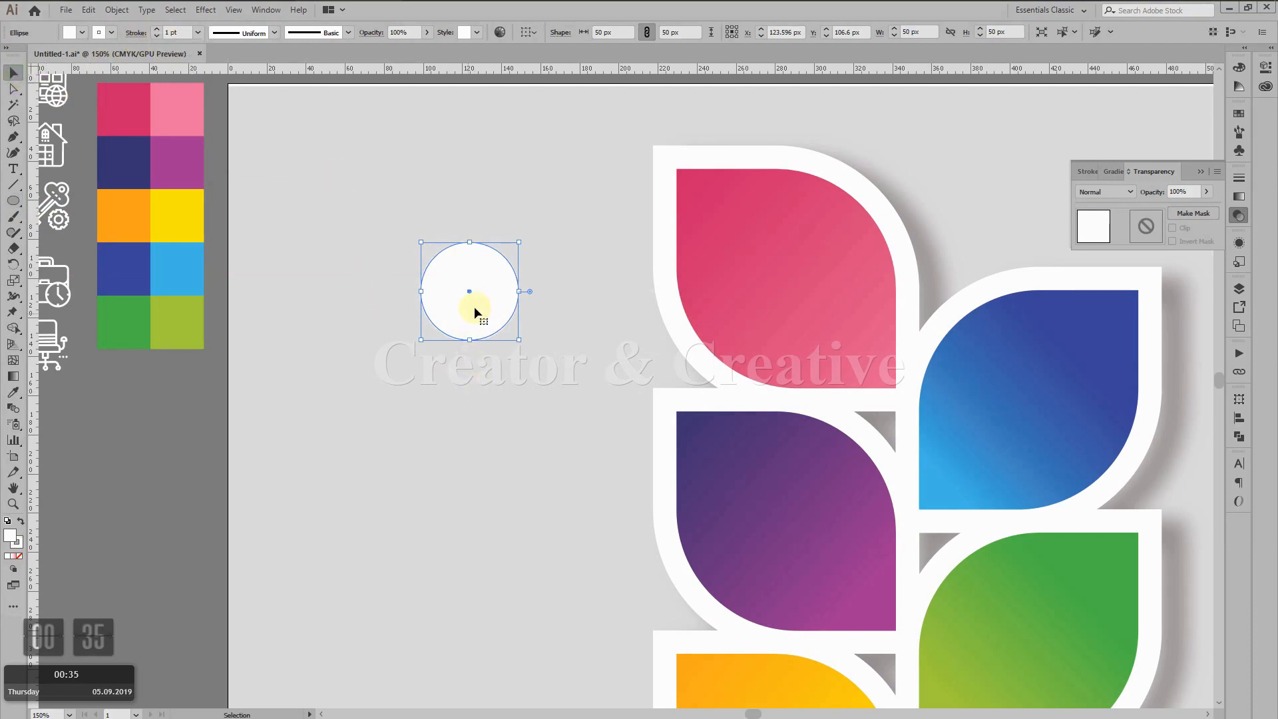
pyautogui.click(118, 10)
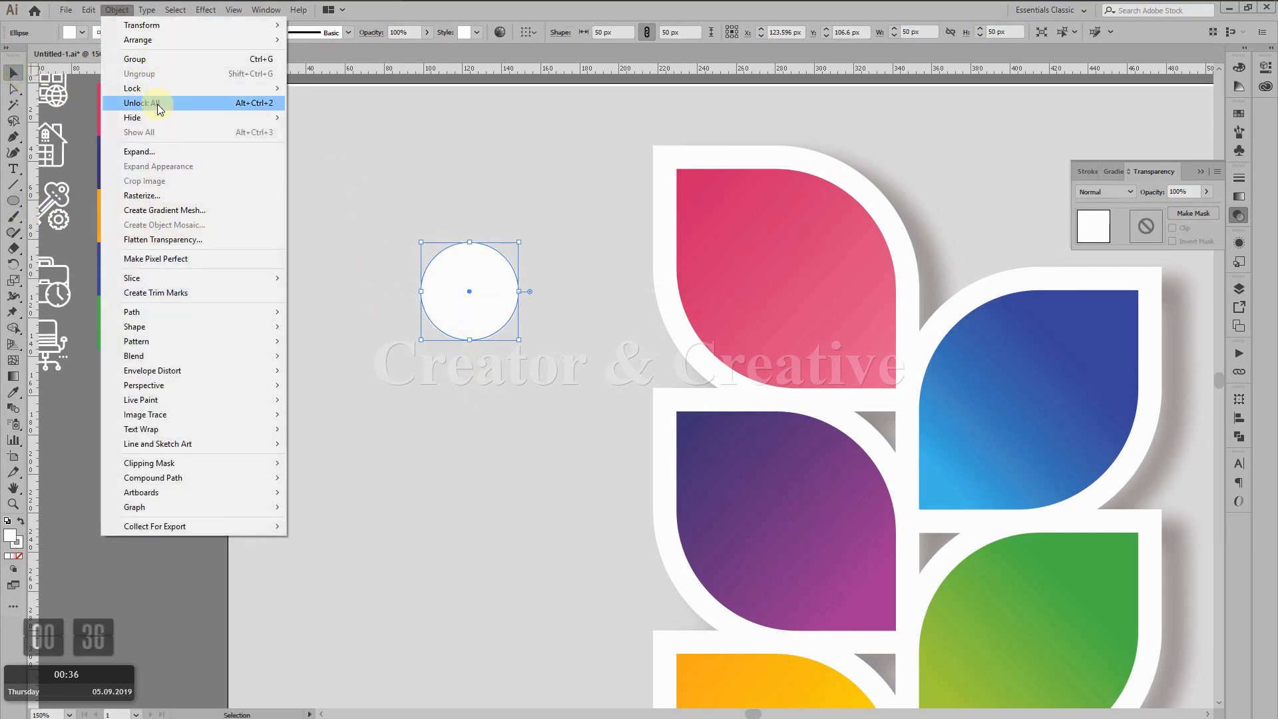
pyautogui.click(157, 156)
pyautogui.click(589, 442)
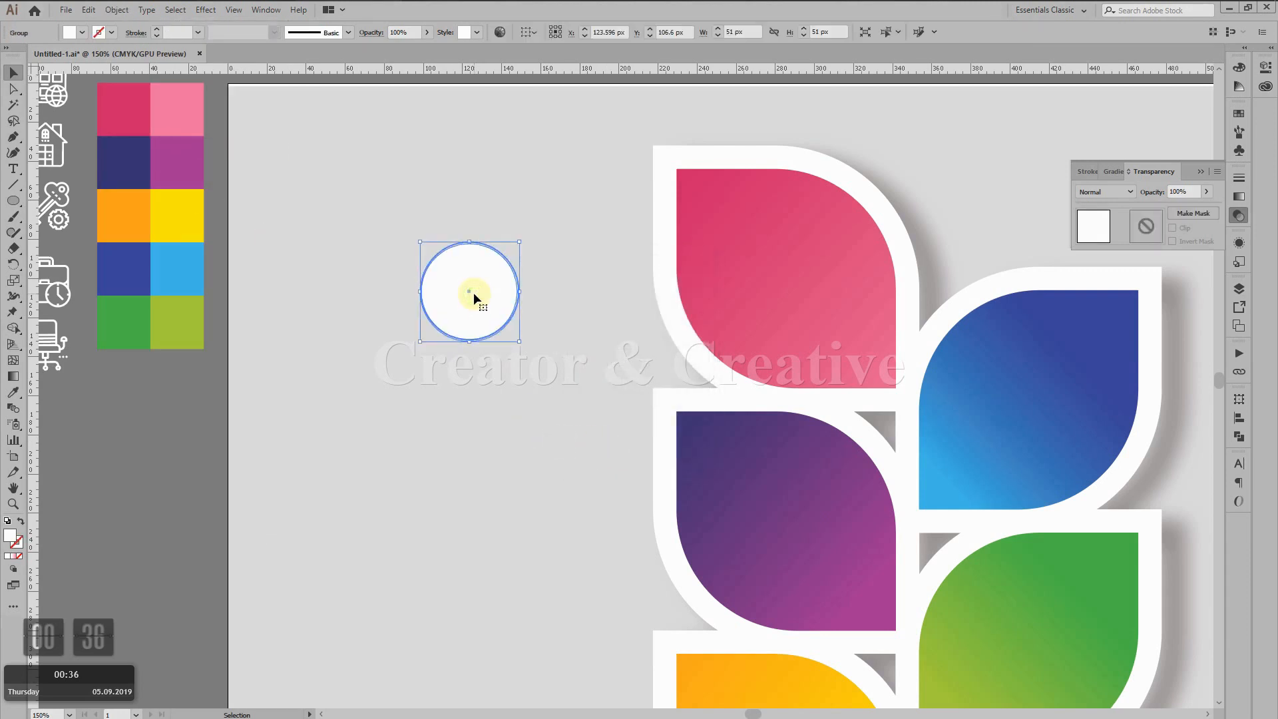
pyautogui.hotkey('ctrl', 'shift', 'g')
pyautogui.click(499, 359)
# Lower the opacity of the disc inside the thin ring to 22%
pyautogui.click(479, 289)
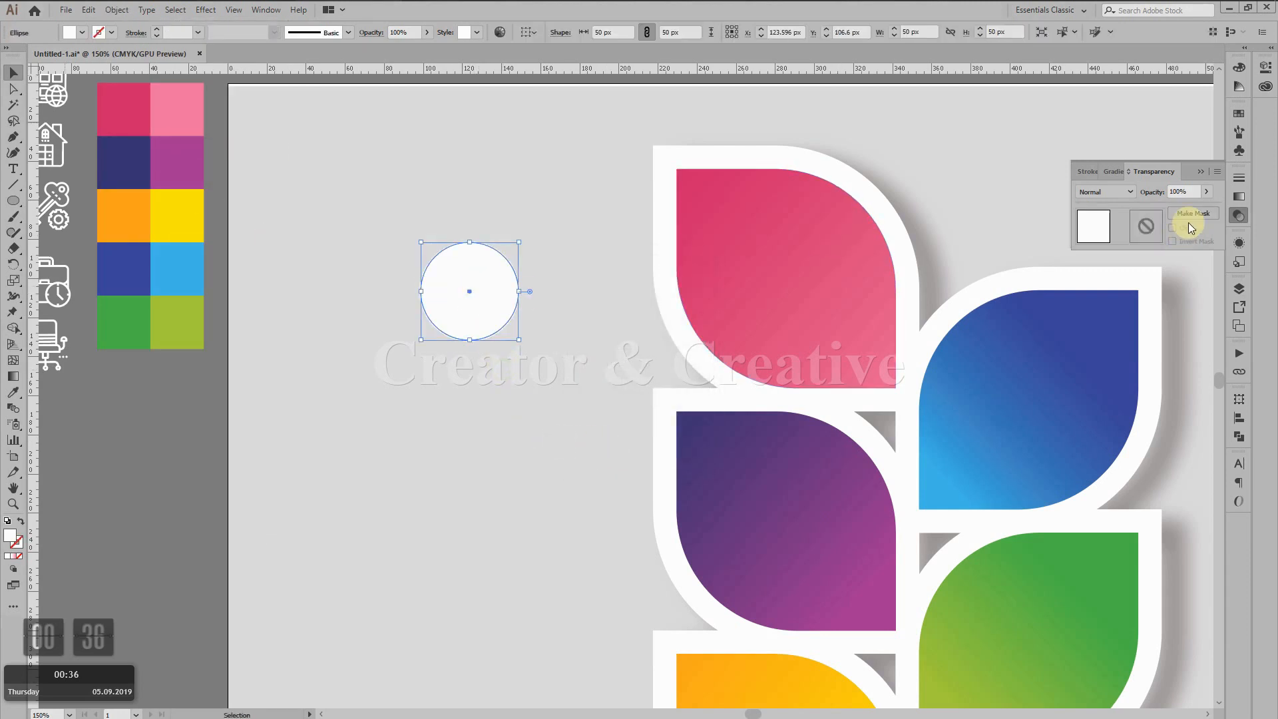
pyautogui.click(1206, 192)
pyautogui.moveTo(1206, 212); pyautogui.dragTo(1163, 214)
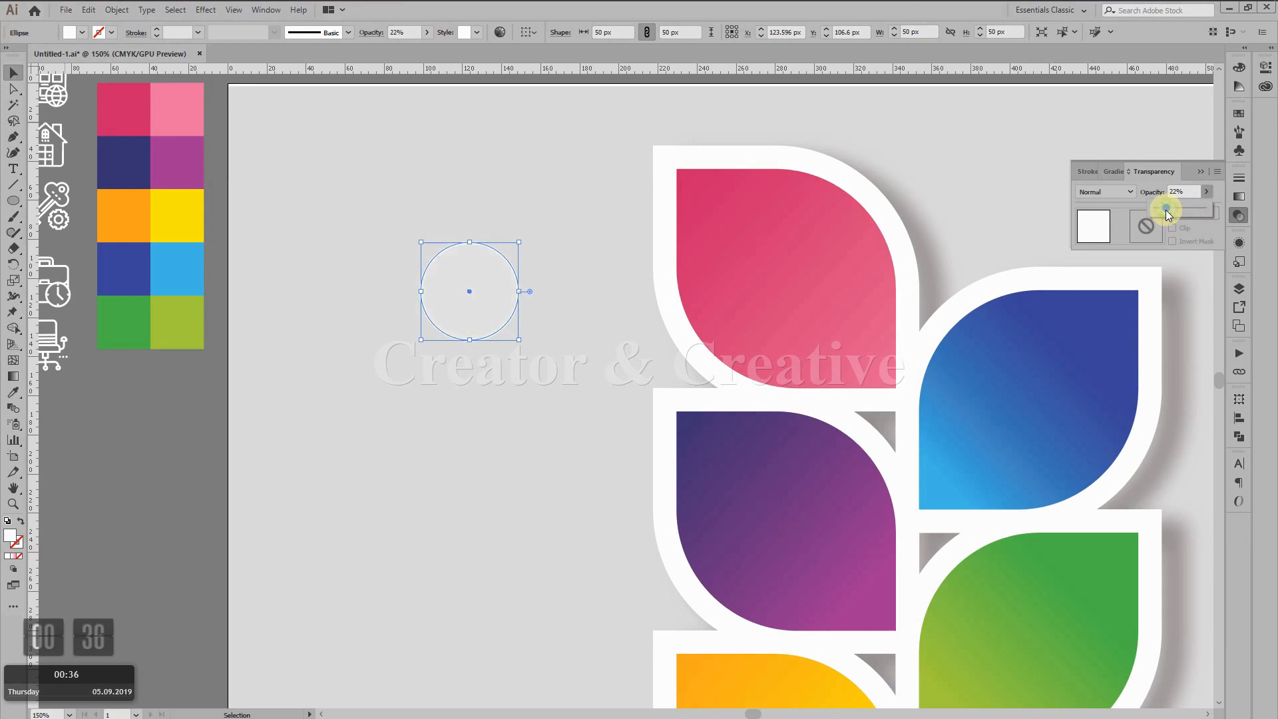
pyautogui.click(518, 389)
# Apply a Multiply drop shadow in grey 9b9a9a to the thin white ring, with the preview turned on
pyautogui.click(500, 328)
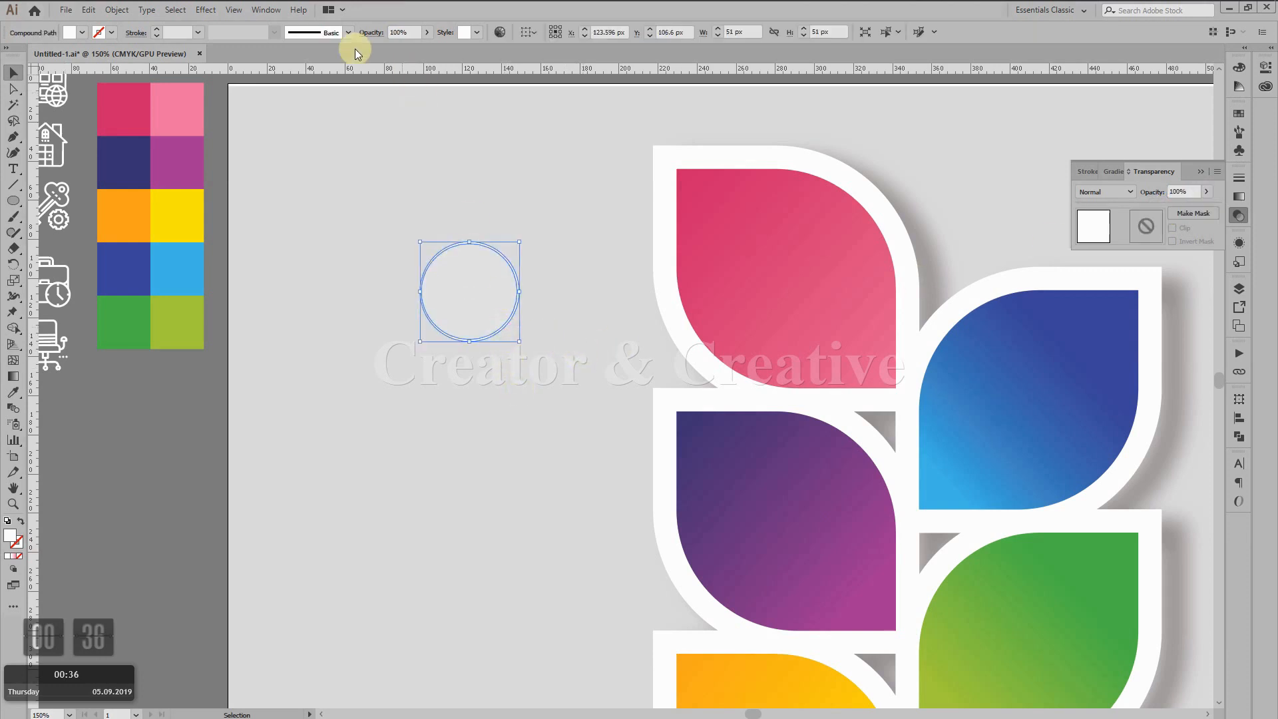
pyautogui.click(205, 10)
pyautogui.click(237, 38)
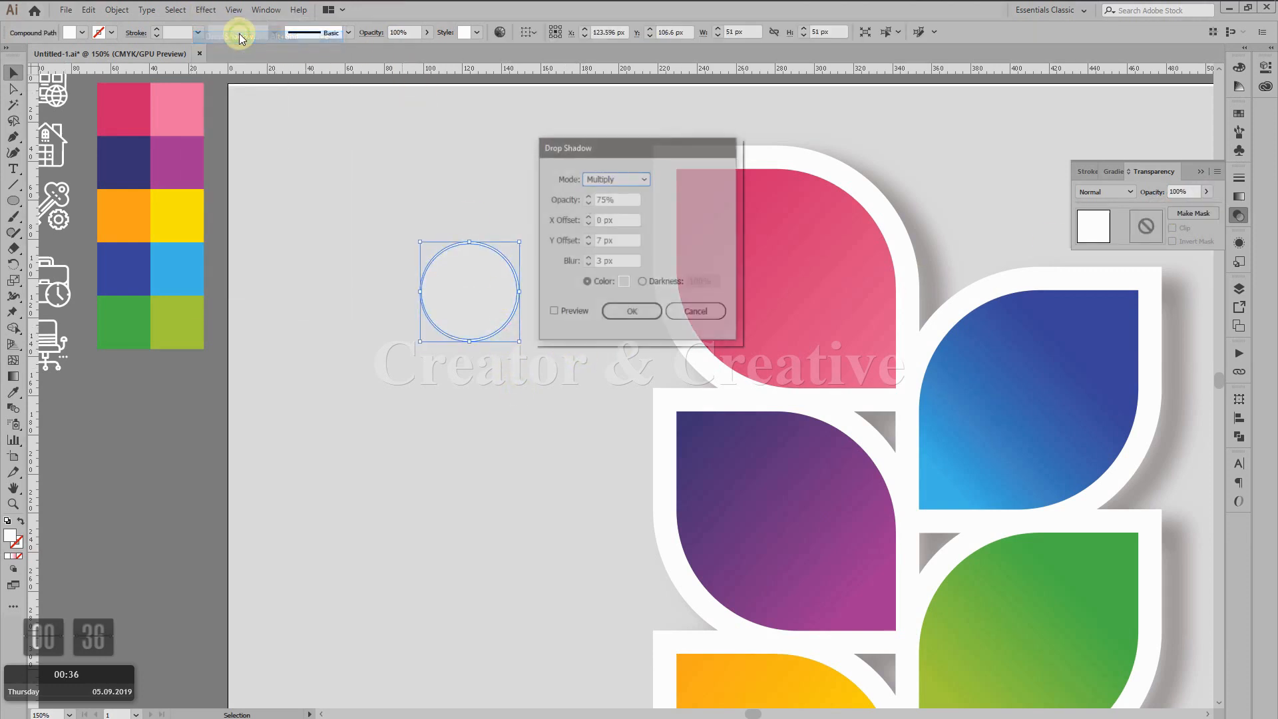
pyautogui.click(563, 312)
pyautogui.click(625, 286)
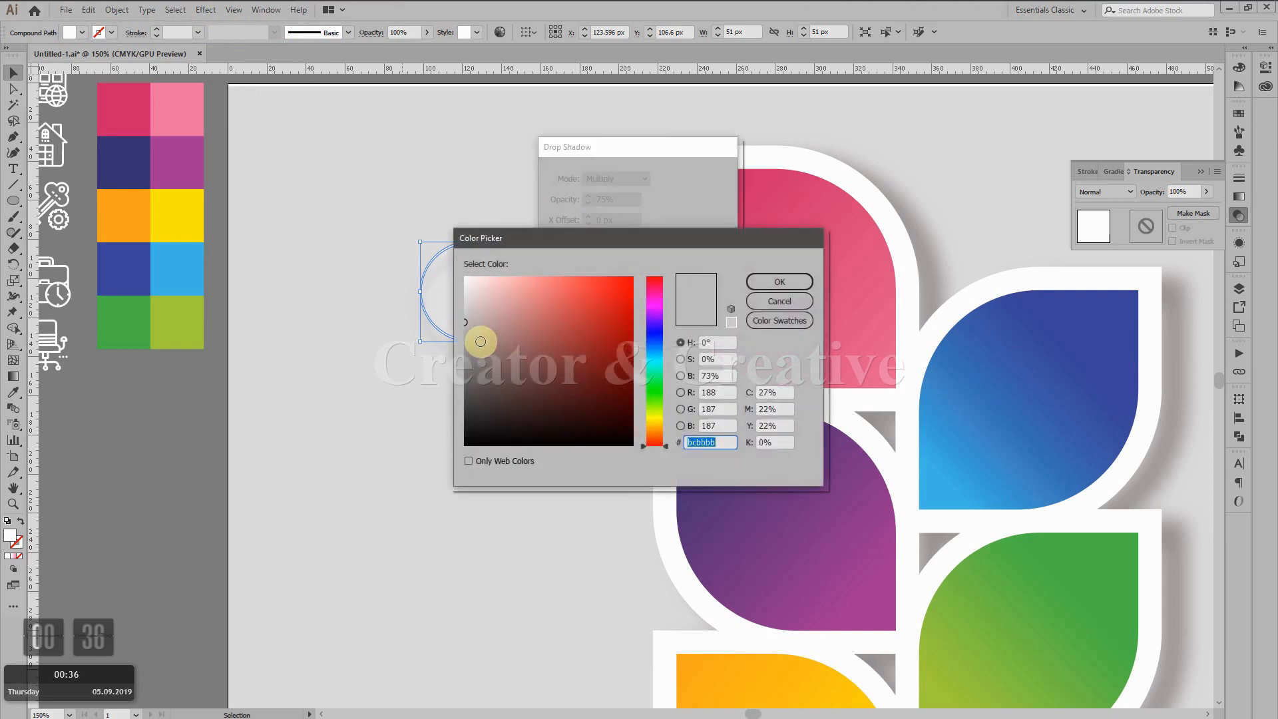
pyautogui.click(471, 342)
pyautogui.click(789, 285)
pyautogui.click(635, 319)
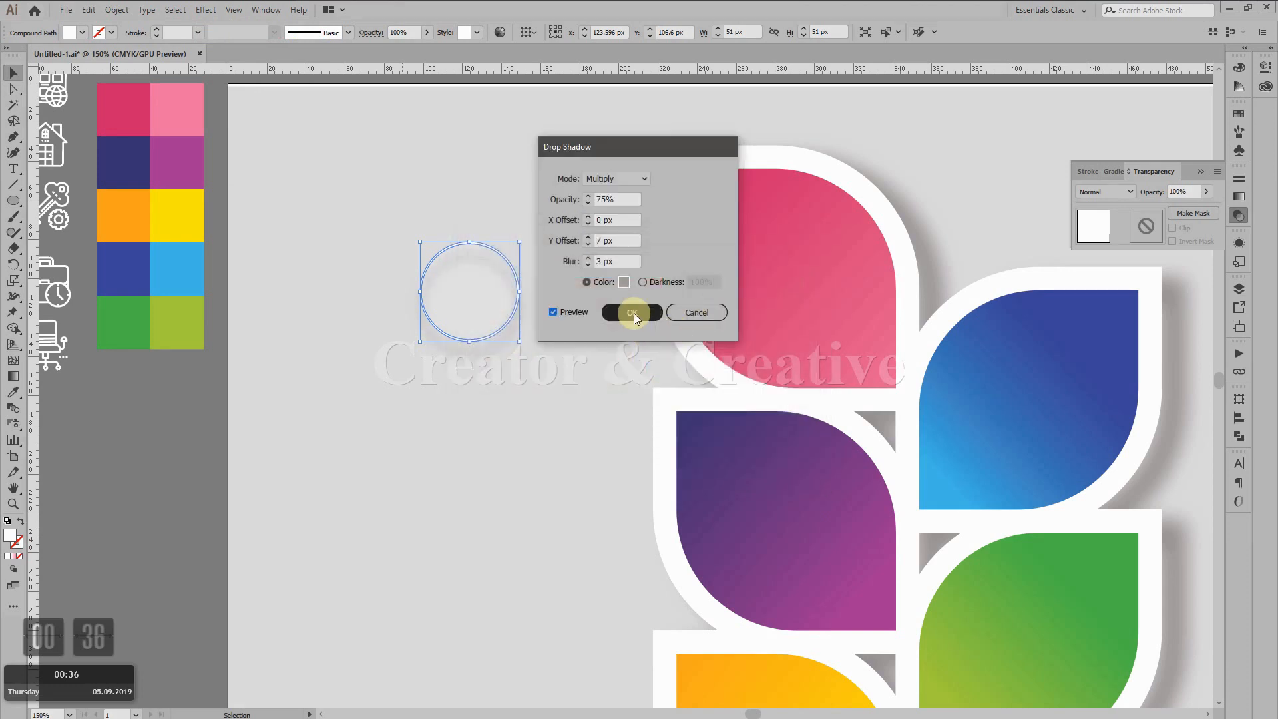
pyautogui.click(632, 313)
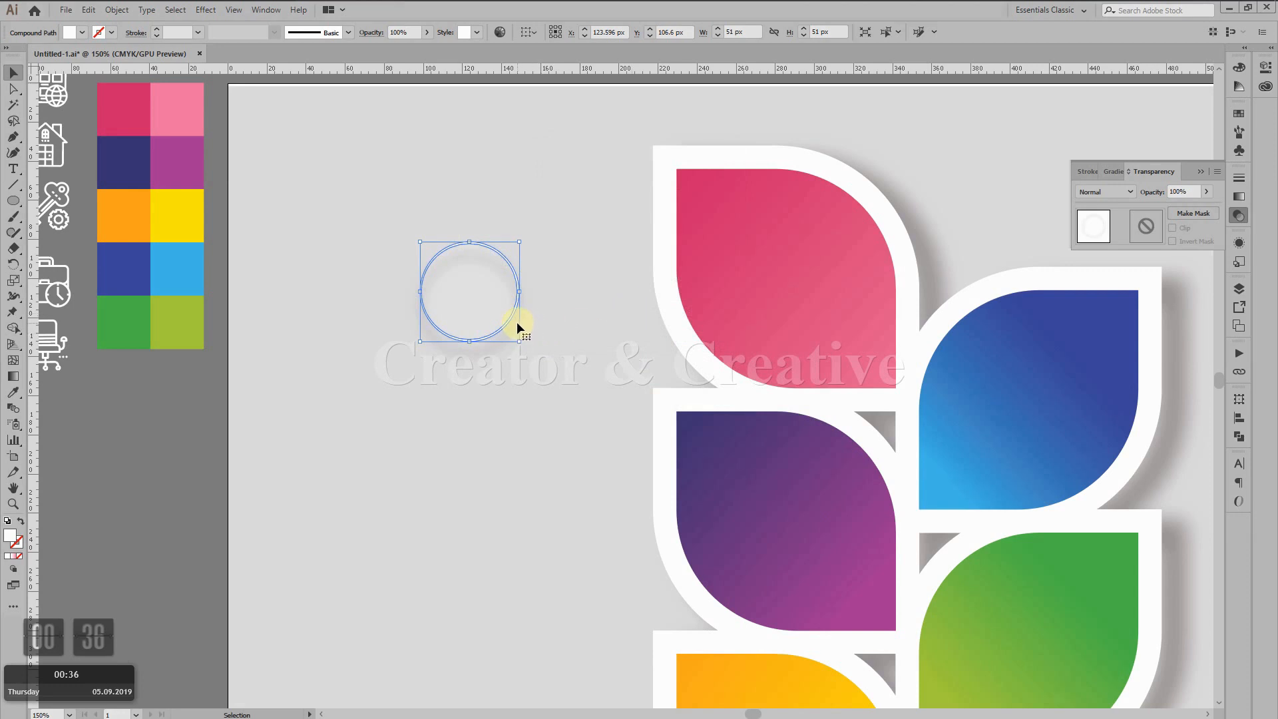
# Edit the ring's existing drop shadow, changing its colour to black and lowering its opacity
pyautogui.click(1266, 68)
pyautogui.click(1132, 269)
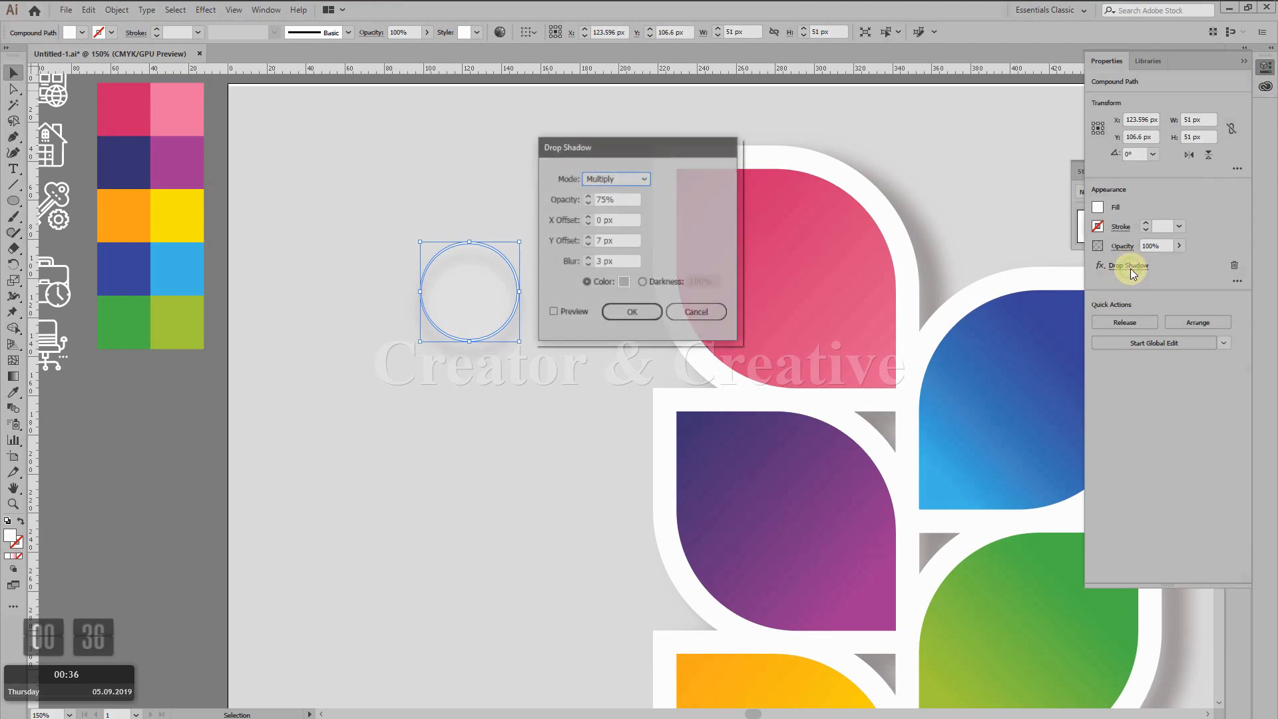
pyautogui.click(624, 281)
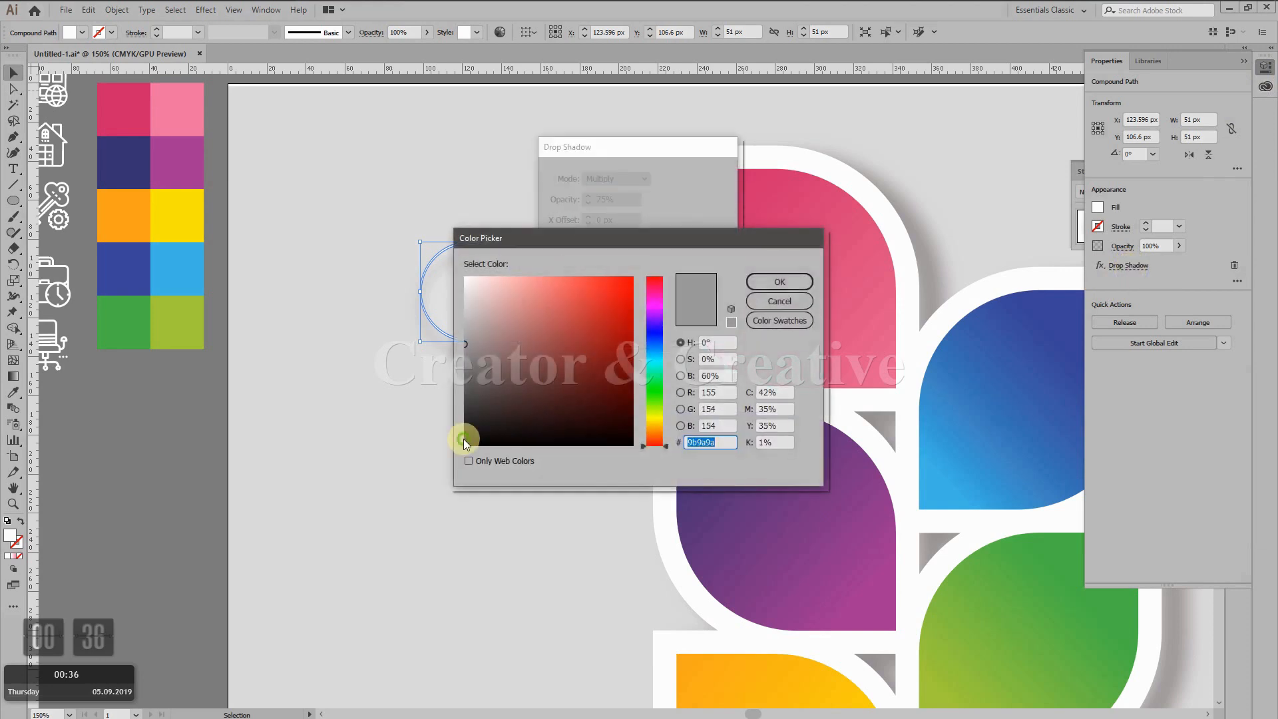
pyautogui.click(459, 437)
pyautogui.click(760, 283)
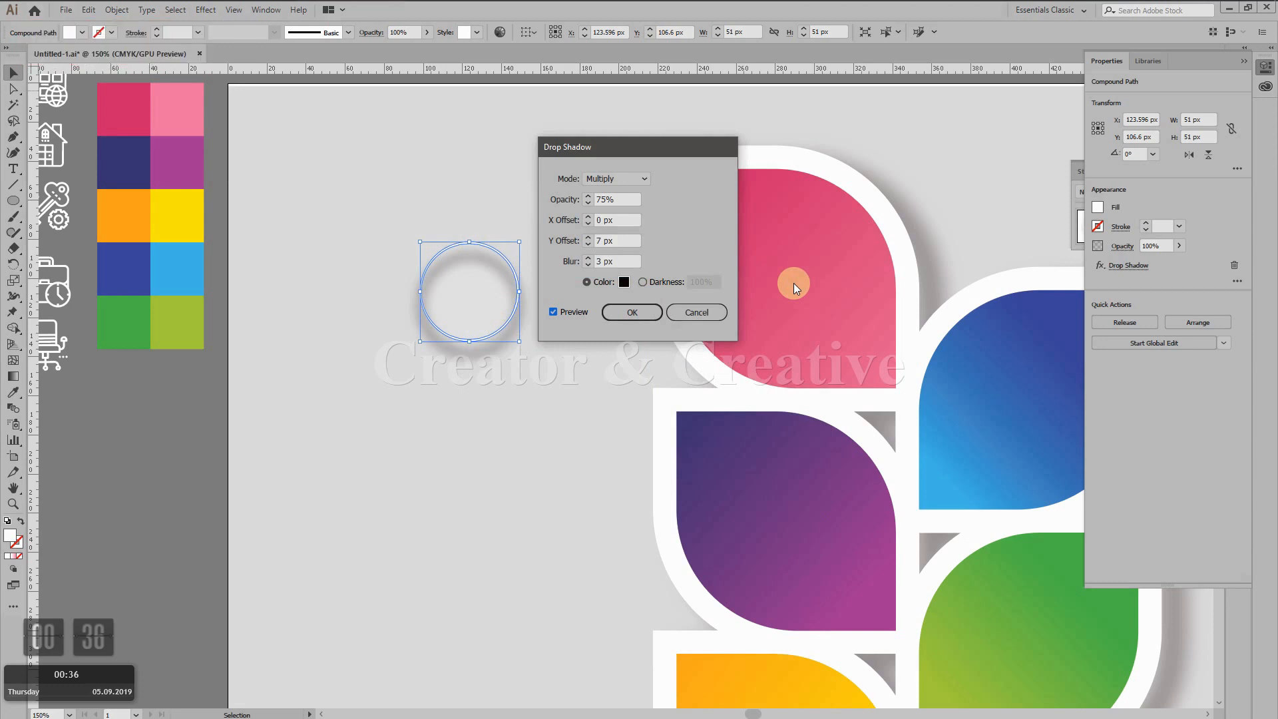
pyautogui.click(618, 199)
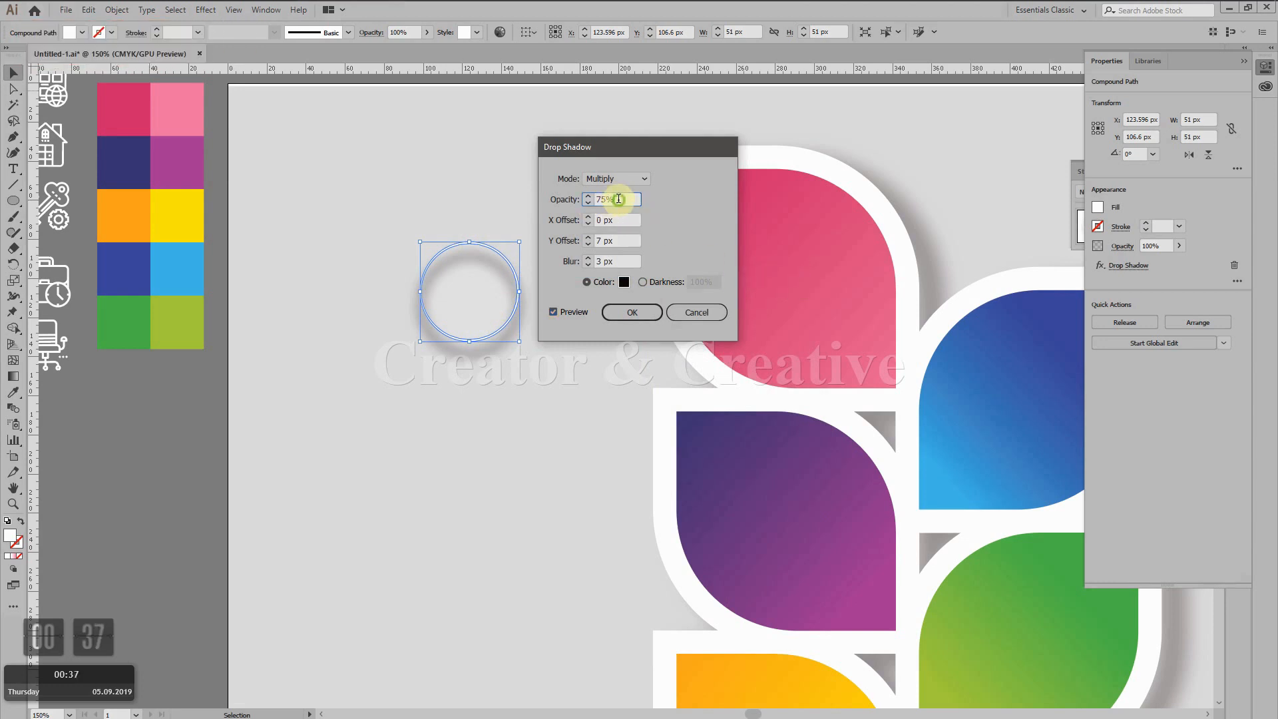
pyautogui.press('Return')
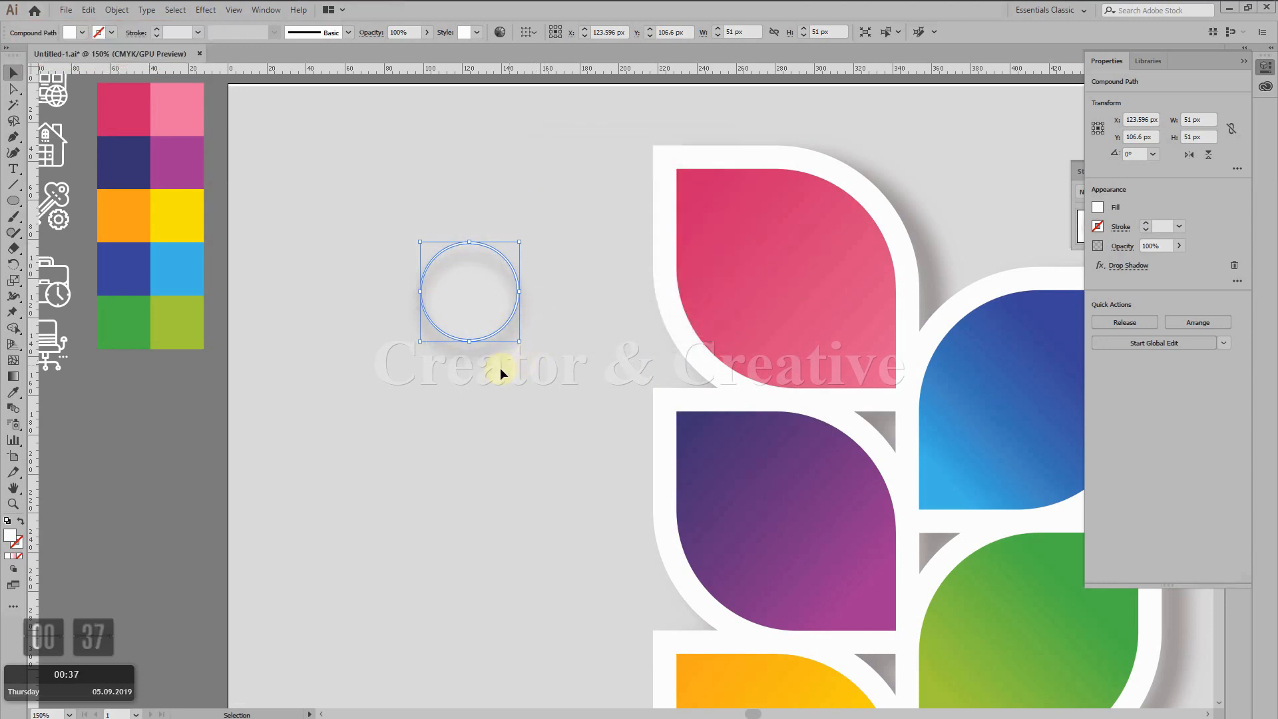
pyautogui.click(500, 369)
pyautogui.click(482, 338)
pyautogui.click(491, 378)
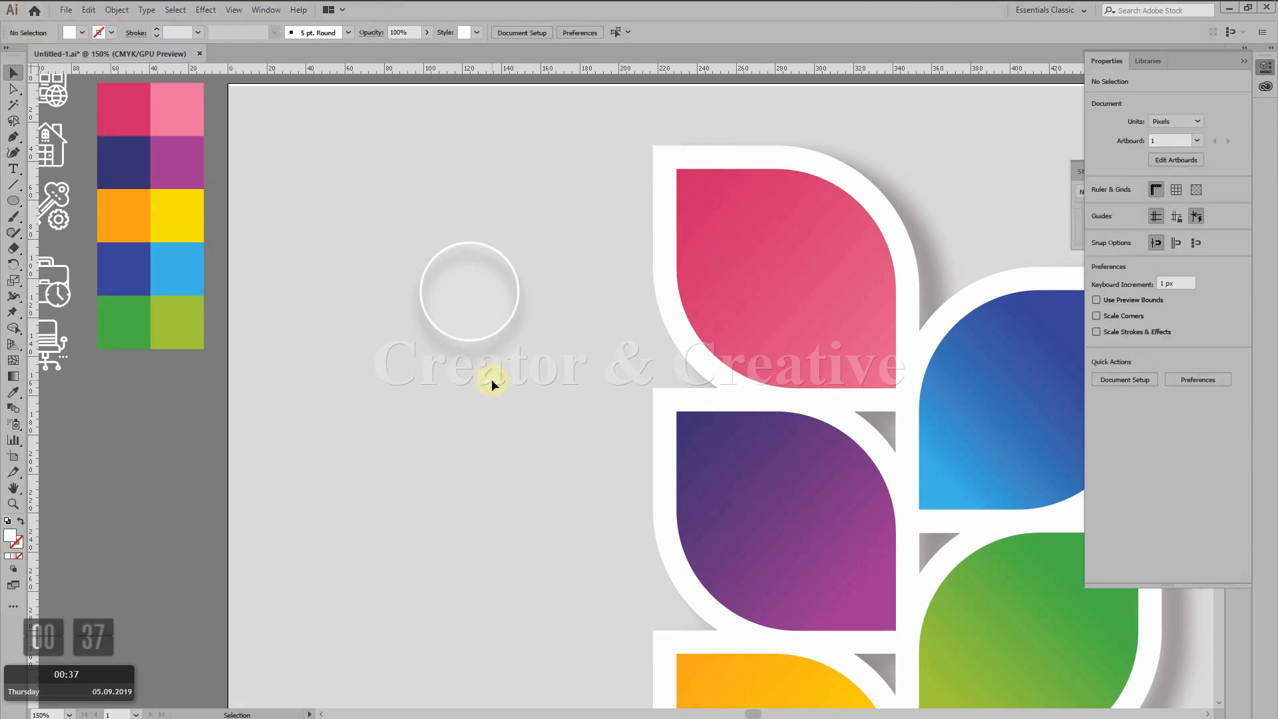
# Draw a white 44 px by 44 px circle below the shadowed ring
pyautogui.click(11, 198)
pyautogui.click(355, 385)
pyautogui.write('44')
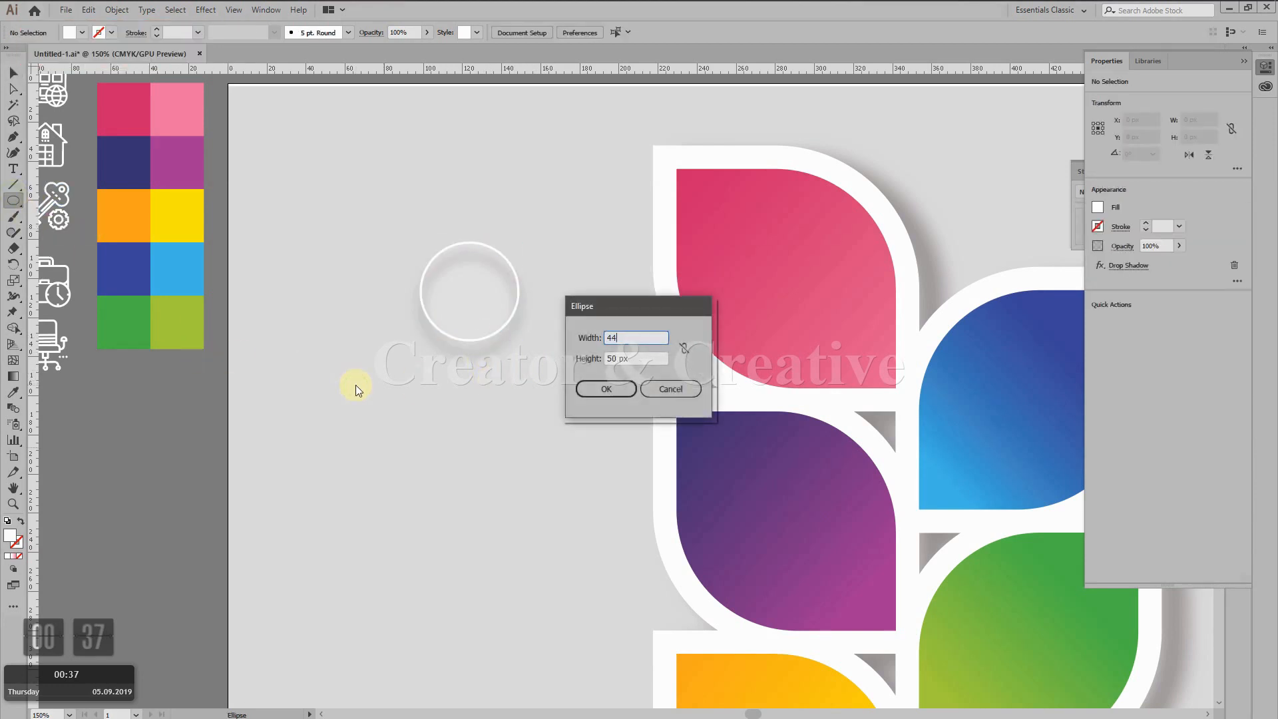
pyautogui.press('Tab')
pyautogui.write('44')
pyautogui.press('Return')
pyautogui.click(18, 77)
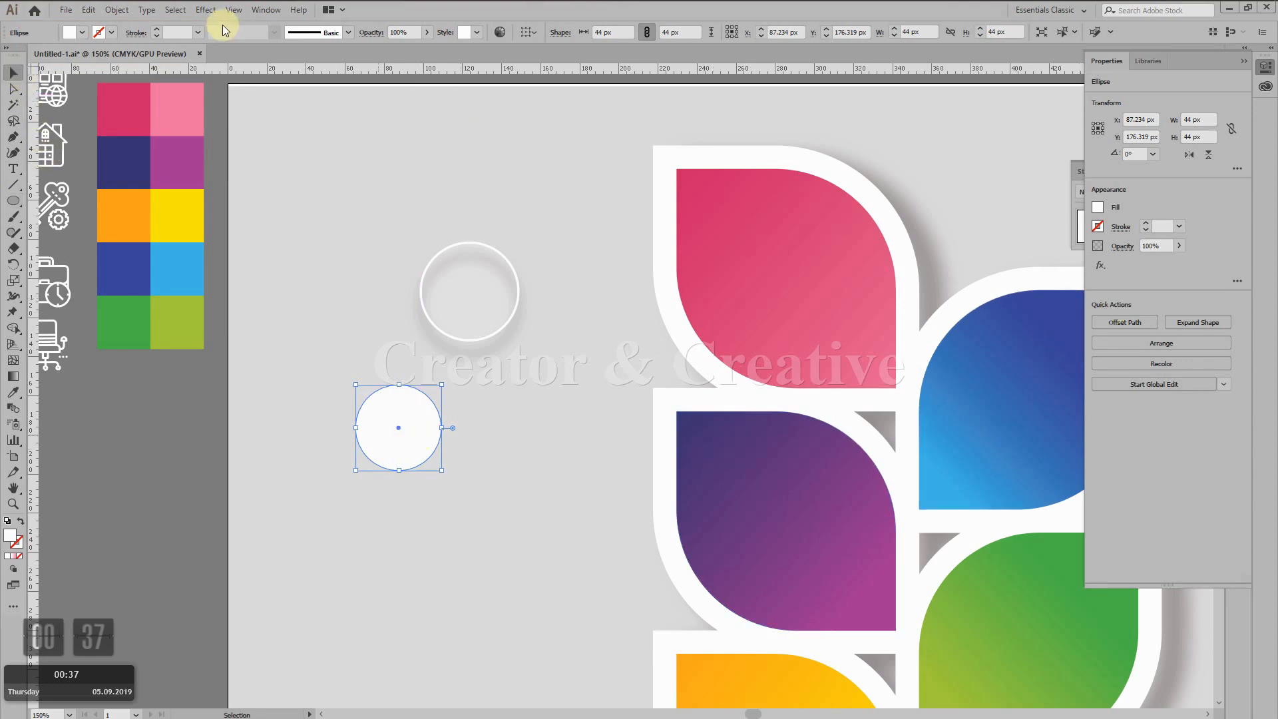
# Apply a Multiply drop shadow to the 44 px circle with a near-black colour and 30% opacity
pyautogui.click(206, 9)
pyautogui.click(229, 31)
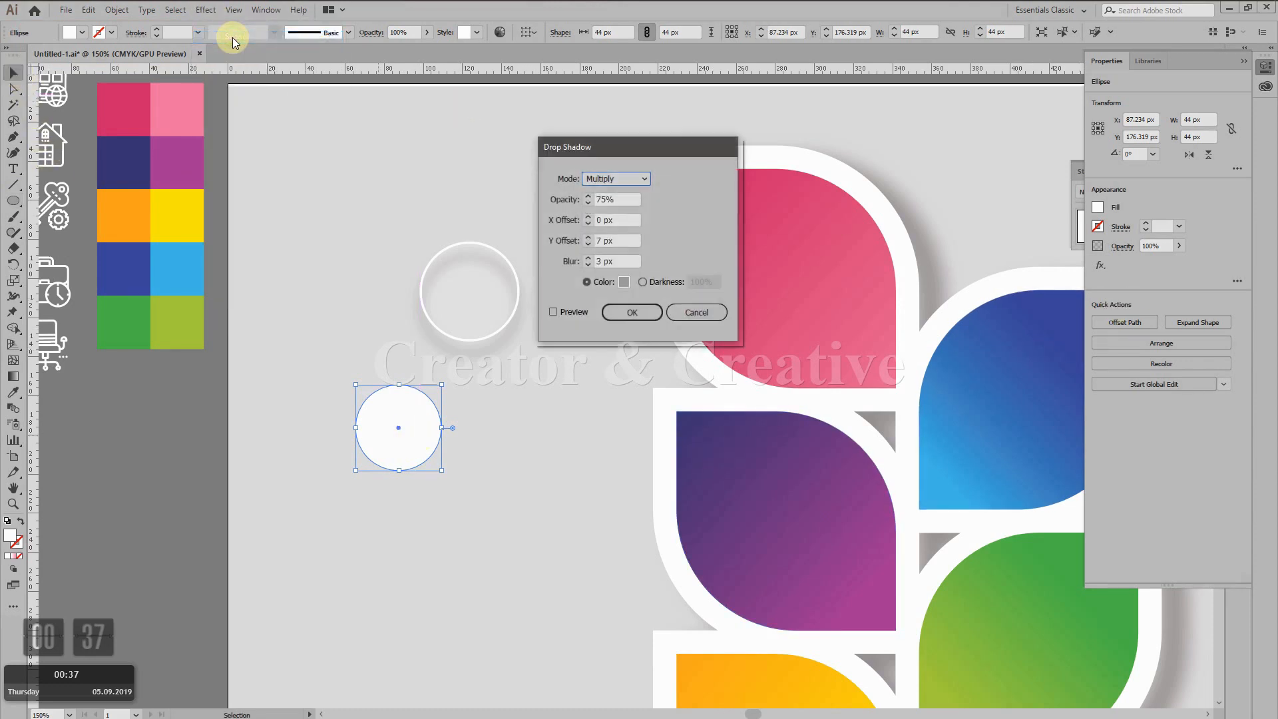
pyautogui.click(554, 311)
pyautogui.click(623, 282)
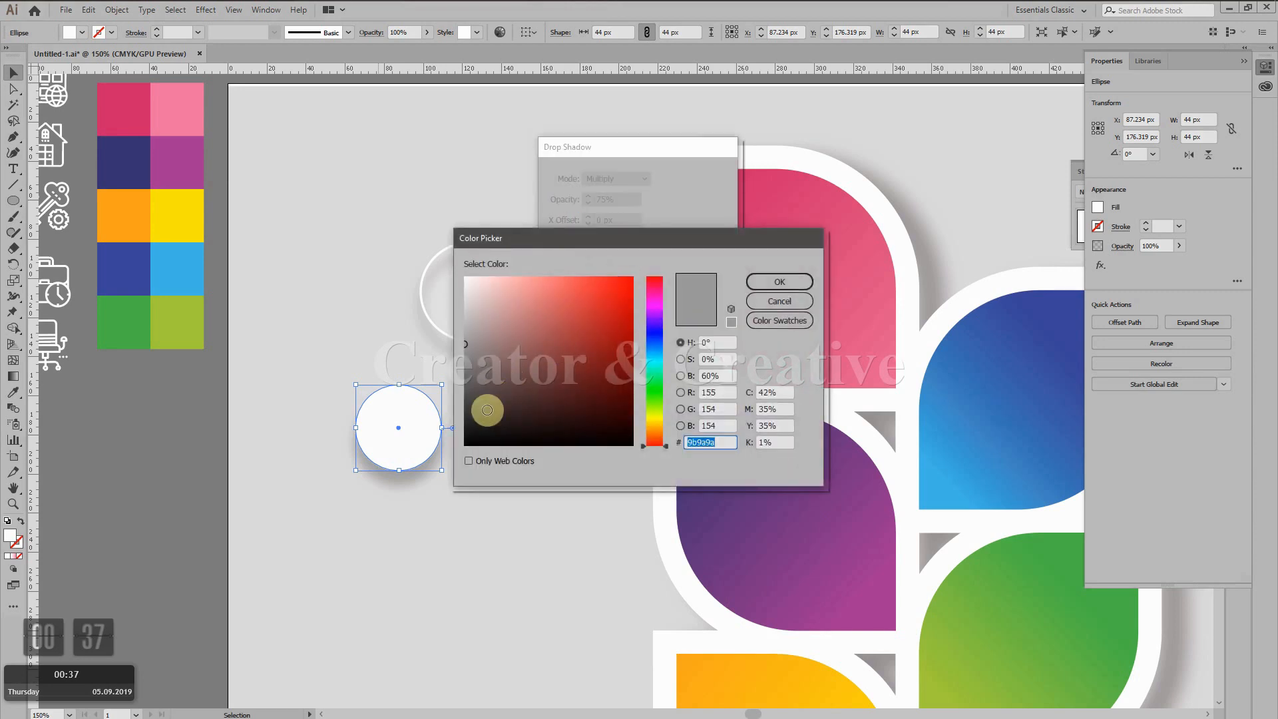
pyautogui.moveTo(487, 411); pyautogui.dragTo(496, 445)
pyautogui.click(776, 282)
pyautogui.moveTo(623, 197); pyautogui.dragTo(542, 193)
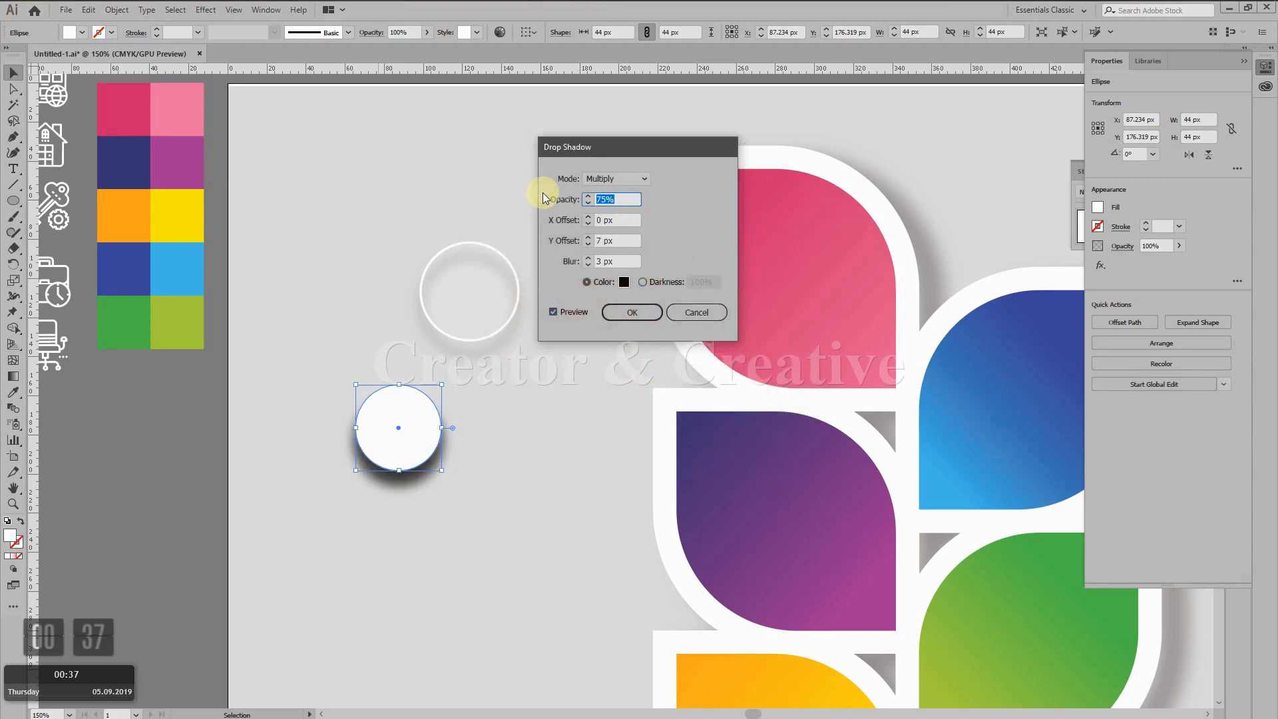
pyautogui.write('30')
pyautogui.click(635, 310)
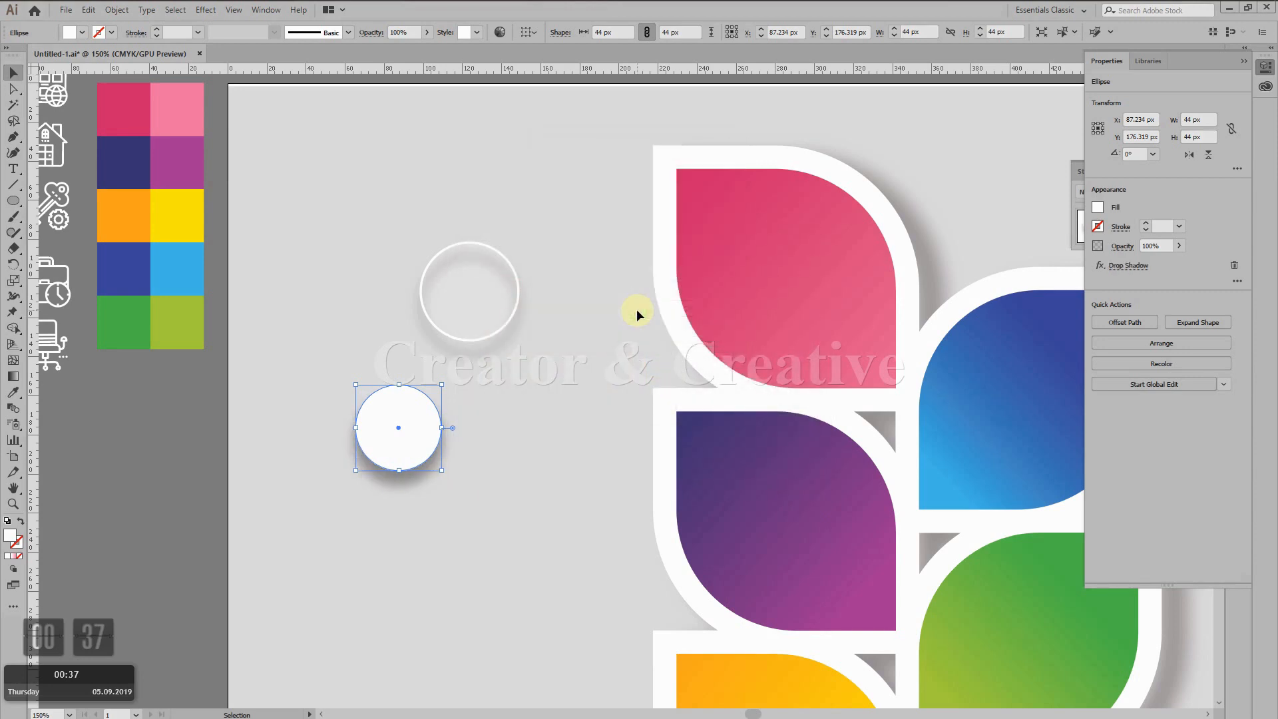
# Move the 44 px circle into the ring, align both on their centres, and group them as one button
pyautogui.moveTo(390, 414); pyautogui.dragTo(470, 288)
pyautogui.moveTo(386, 186); pyautogui.dragTo(534, 337)
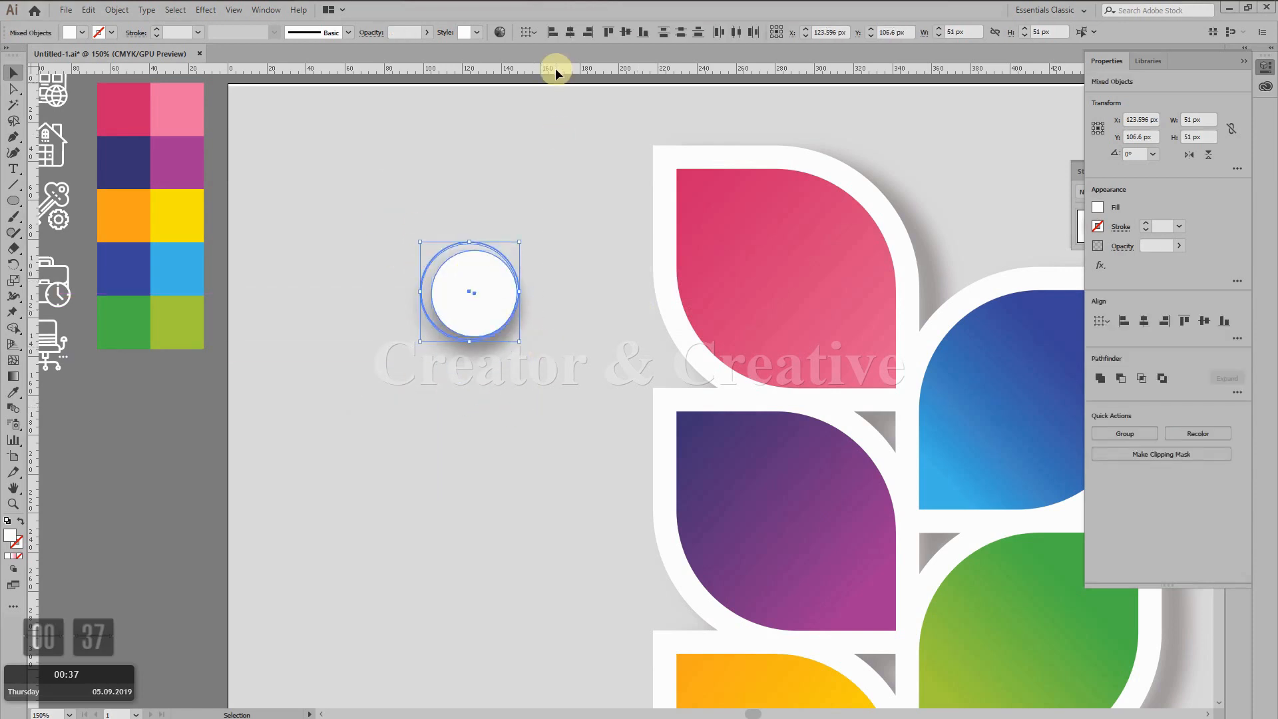
pyautogui.click(622, 34)
pyautogui.click(557, 362)
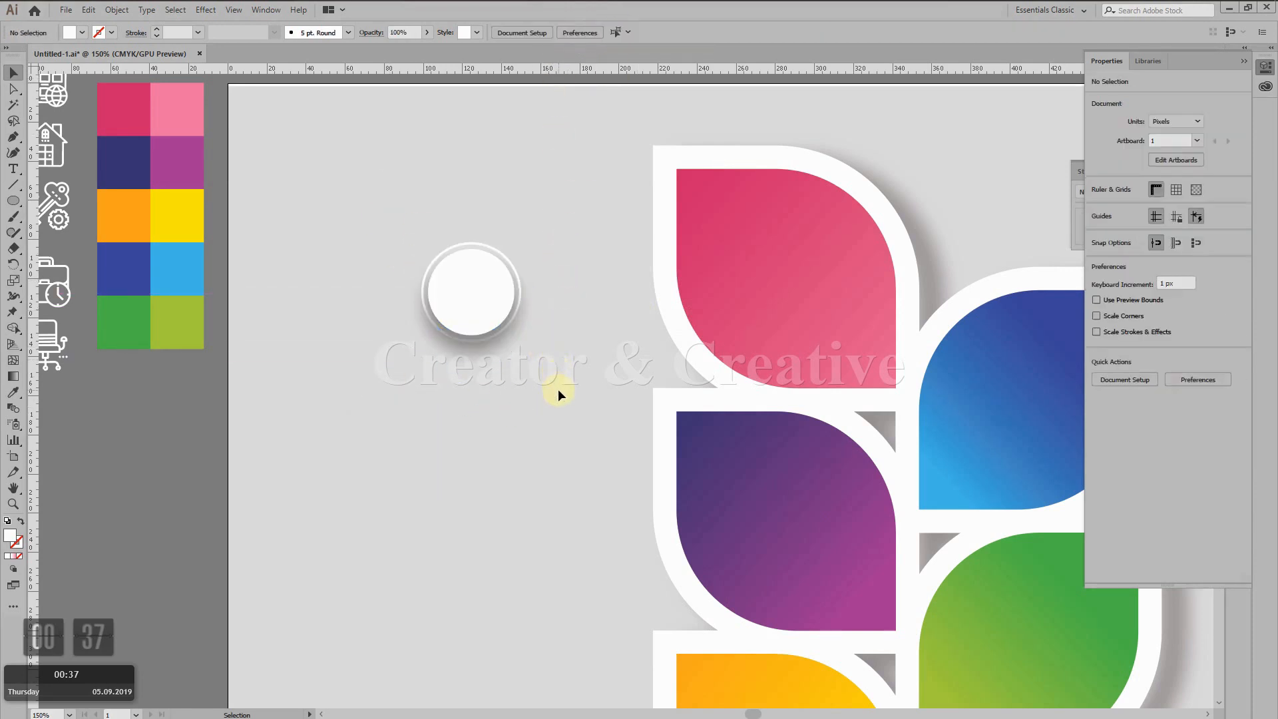
pyautogui.moveTo(387, 337); pyautogui.dragTo(570, 393)
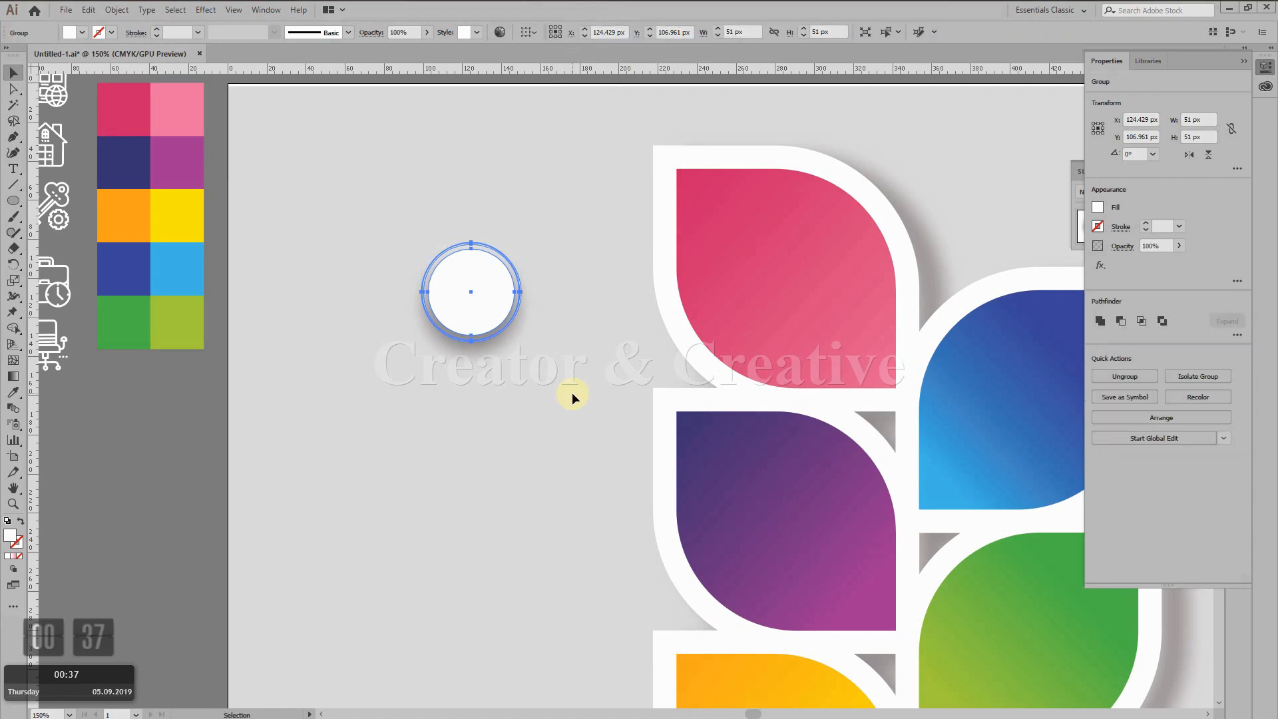
# Place the button group across the outer straight edge of the pink leaf and nudge it down 3 px
pyautogui.moveTo(493, 286); pyautogui.dragTo(677, 217)
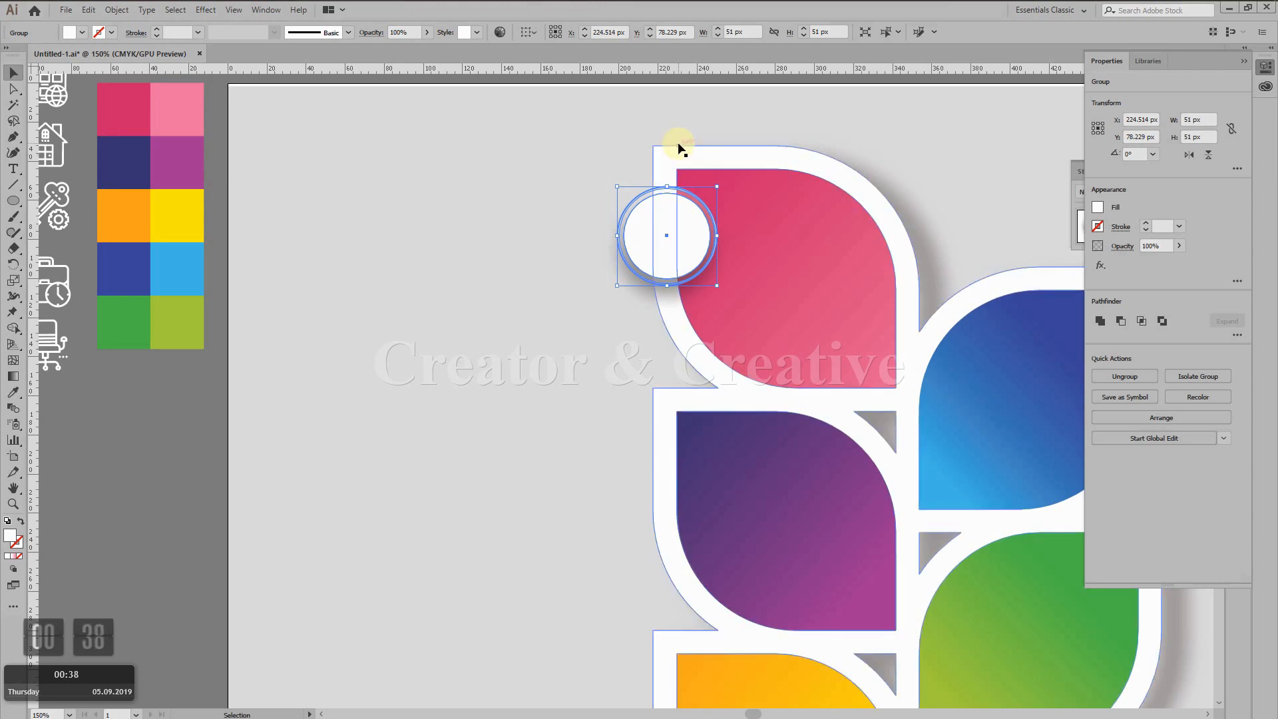
pyautogui.press('Down')
pyautogui.press('Down')
pyautogui.press('Down')
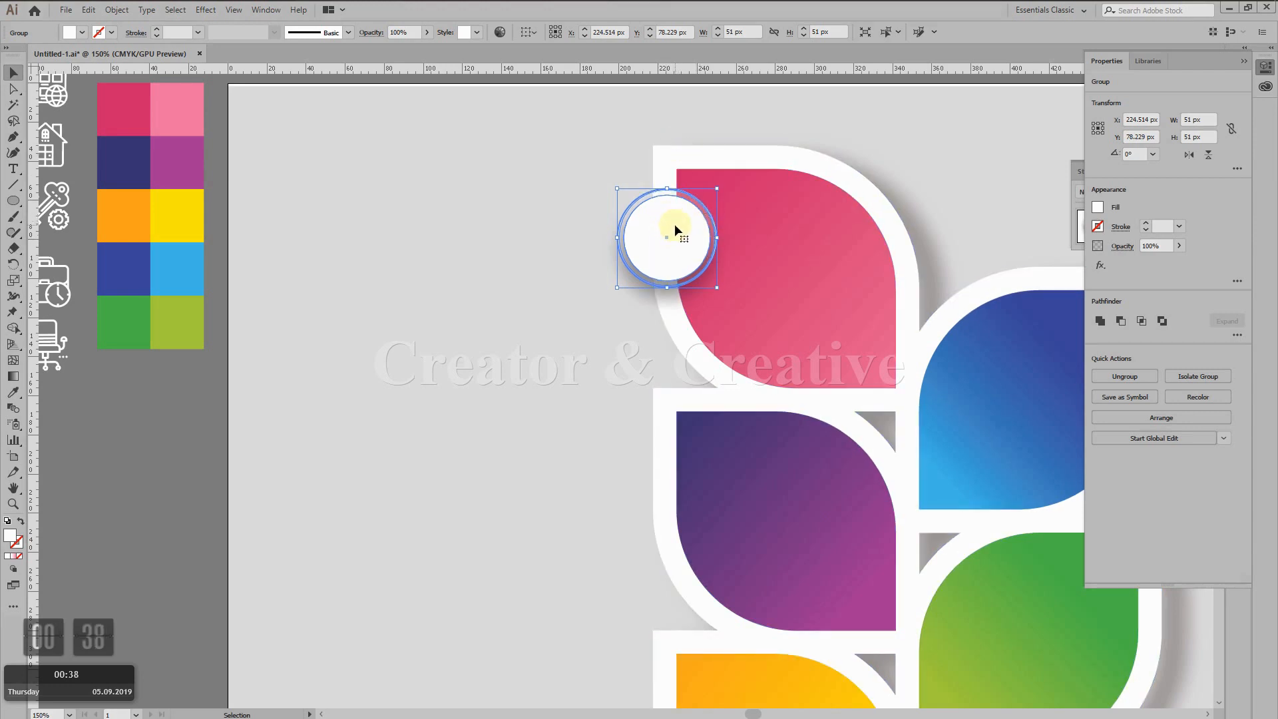
pyautogui.click(760, 229)
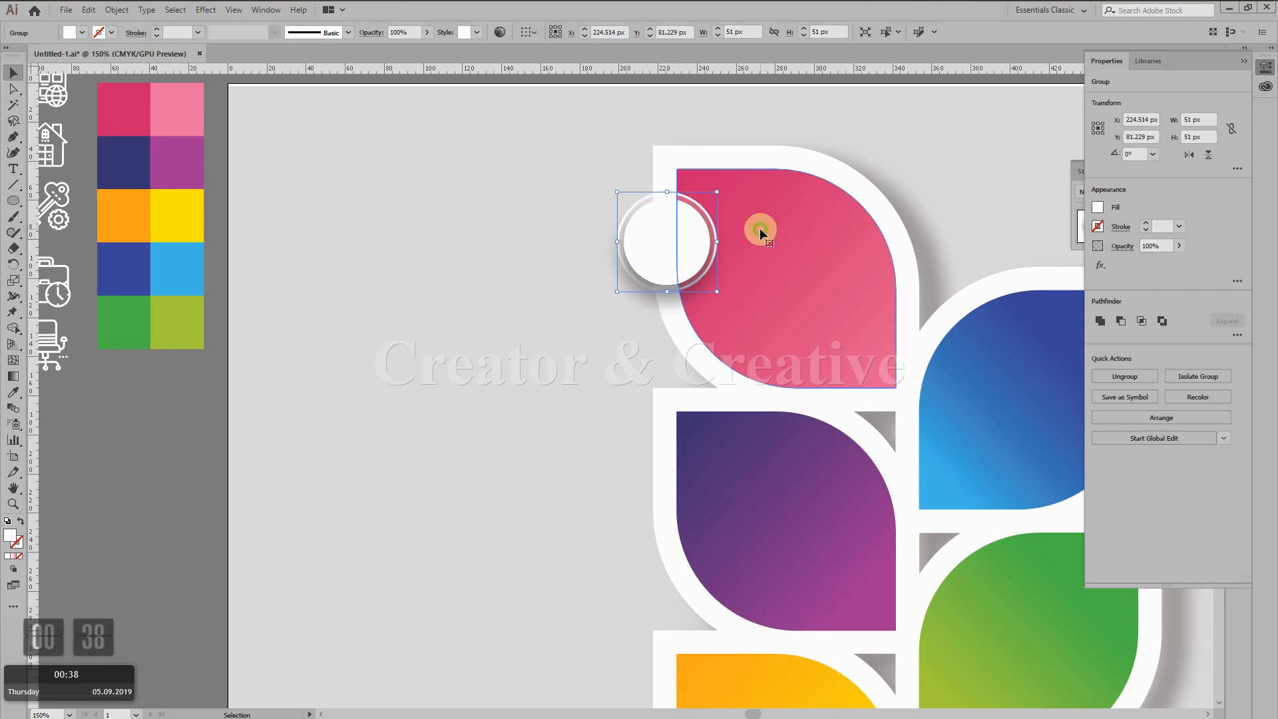
# Copy the button group straight down onto the matching edge of the purple leaf
pyautogui.click(657, 226)
pyautogui.moveTo(666, 217); pyautogui.dragTo(685, 464)
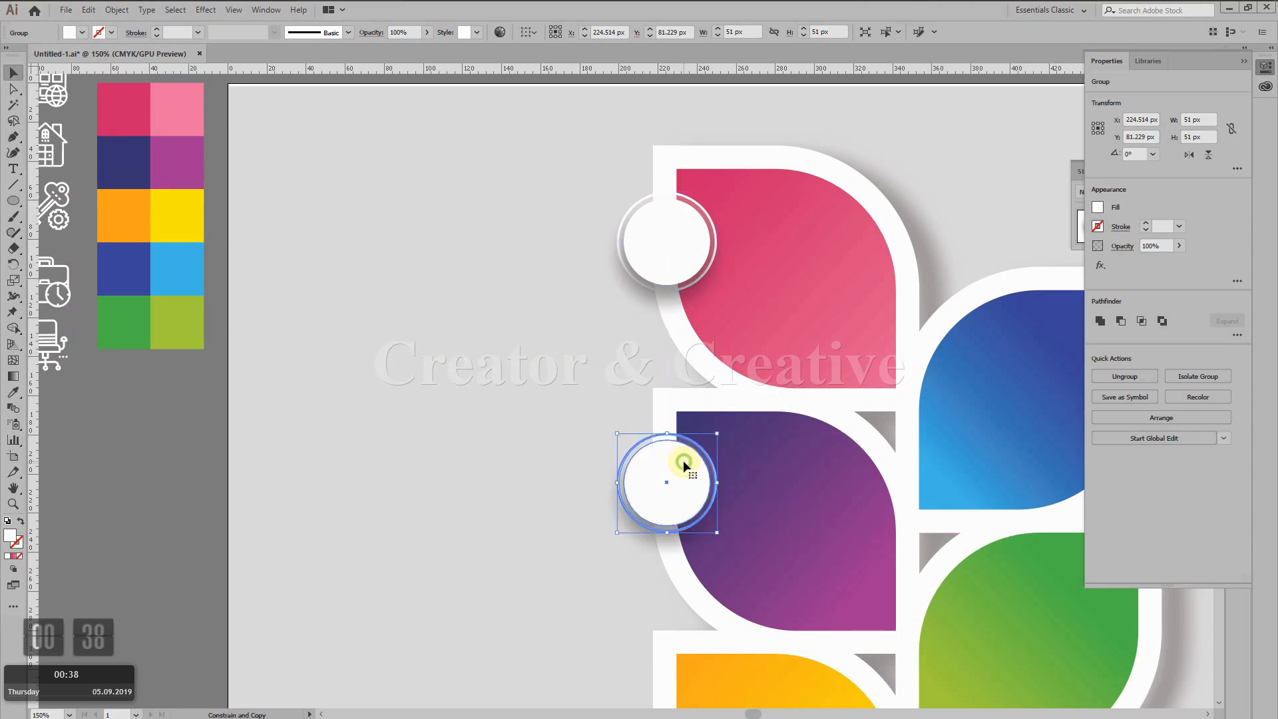
pyautogui.scroll(-5, 683, 460)
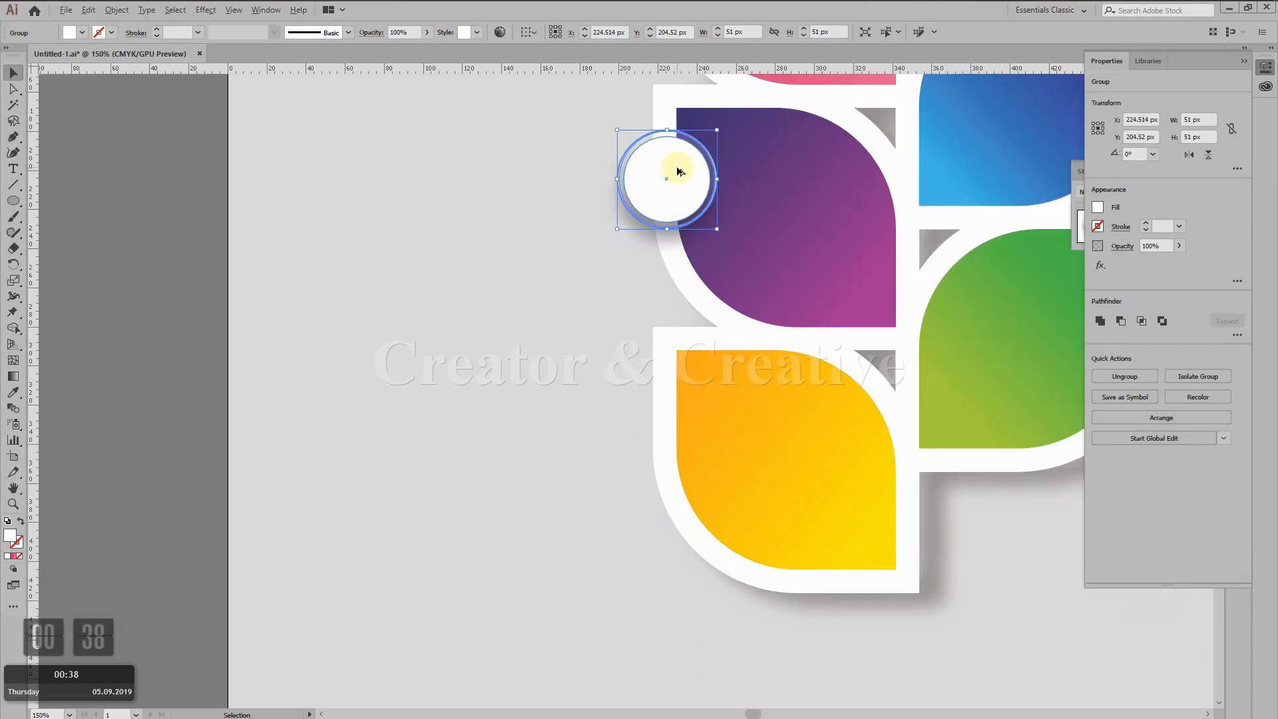
# Copy the button group onto the yellow leaf's matching edge and the blue leaf's outer edge, nudging the blue one 1 px right and 1 px down
pyautogui.moveTo(676, 173); pyautogui.dragTo(698, 416)
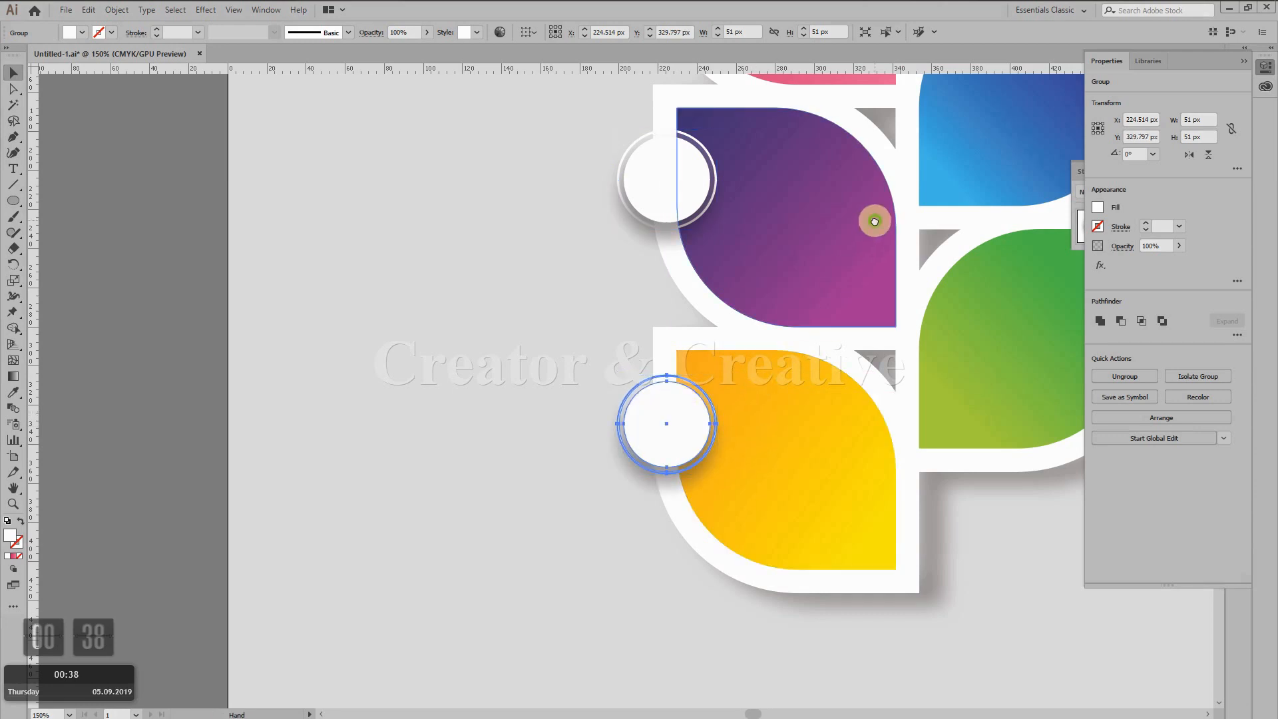
pyautogui.moveTo(876, 217); pyautogui.dragTo(609, 391)
pyautogui.moveTo(733, 178); pyautogui.dragTo(646, 263)
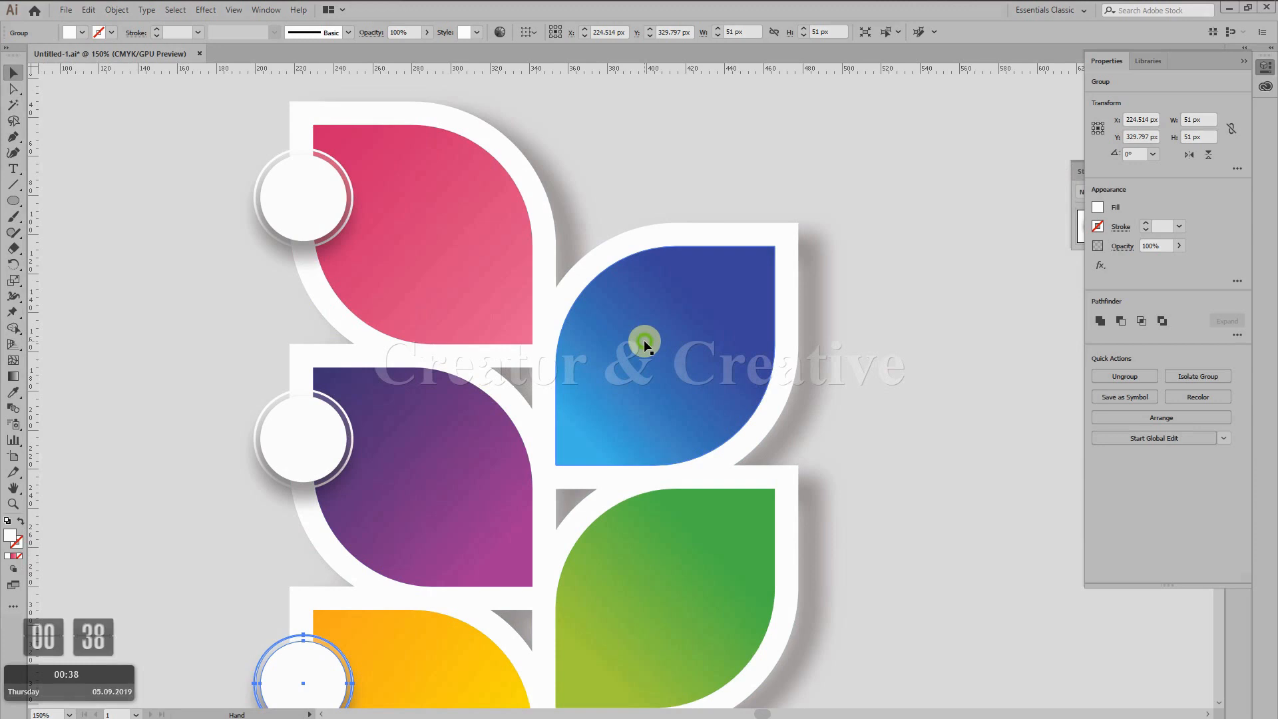
pyautogui.click(318, 186)
pyautogui.moveTo(319, 190); pyautogui.dragTo(797, 311)
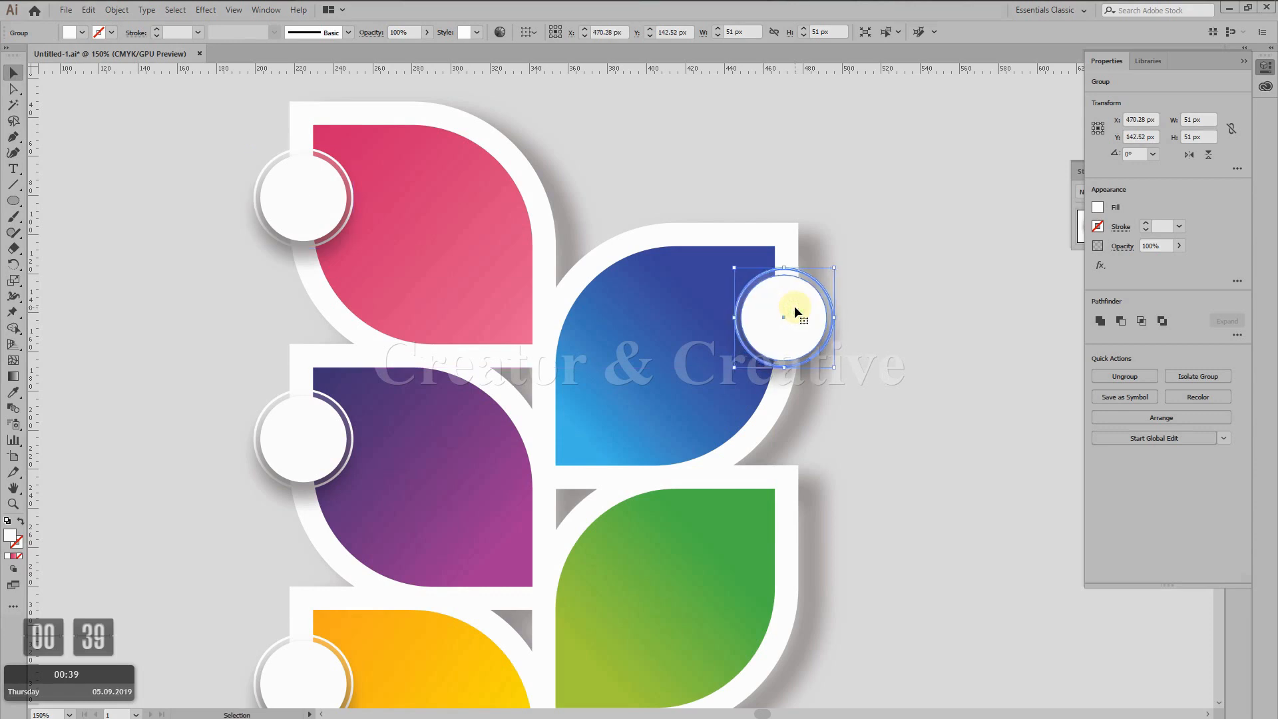
pyautogui.press('Right')
pyautogui.press('Down')
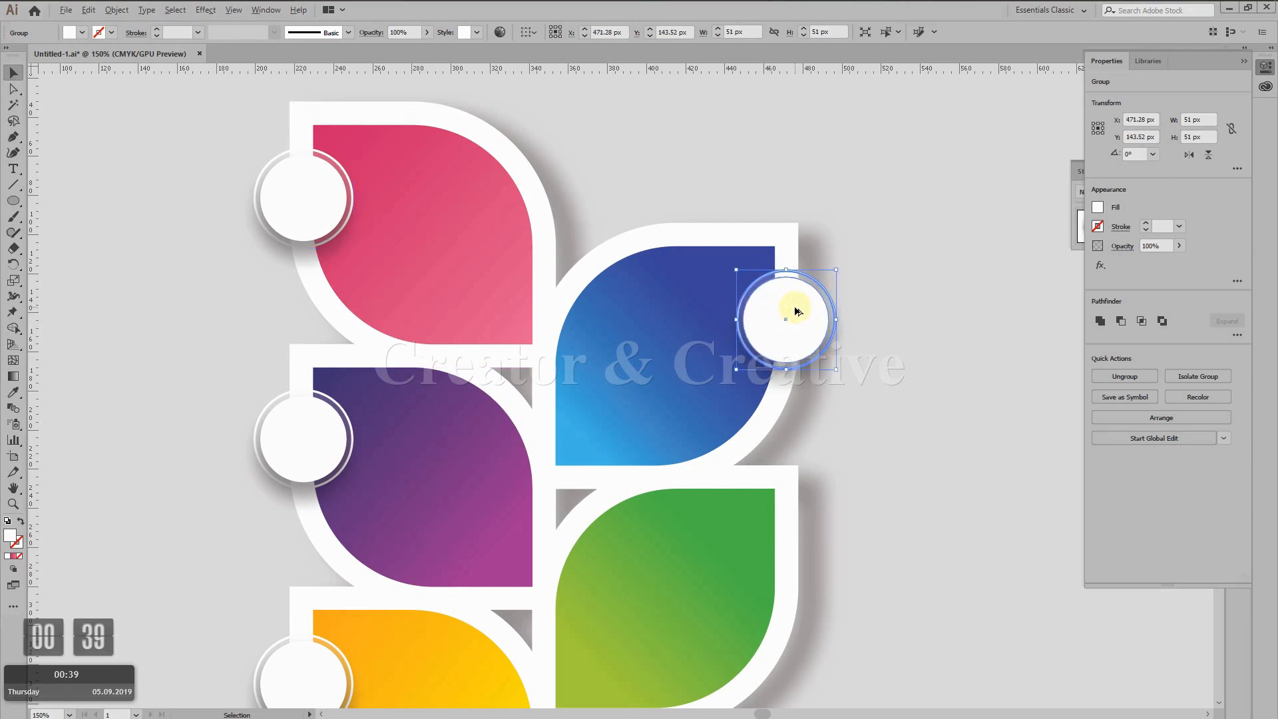
# Copy the blue leaf's button group straight down onto the matching outer edge of the green leaf
pyautogui.moveTo(797, 311); pyautogui.dragTo(790, 551)
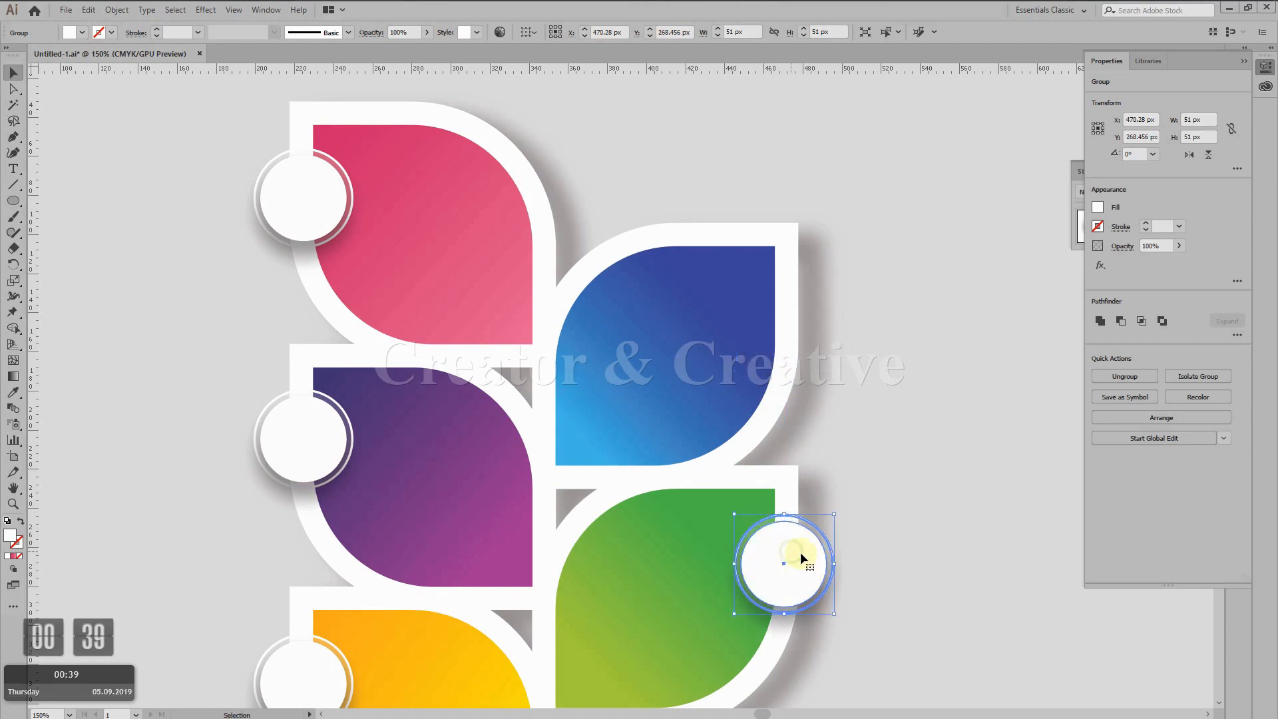
pyautogui.hotkey('ctrl', 'z')
pyautogui.moveTo(809, 319); pyautogui.dragTo(810, 556)
pyautogui.click(877, 514)
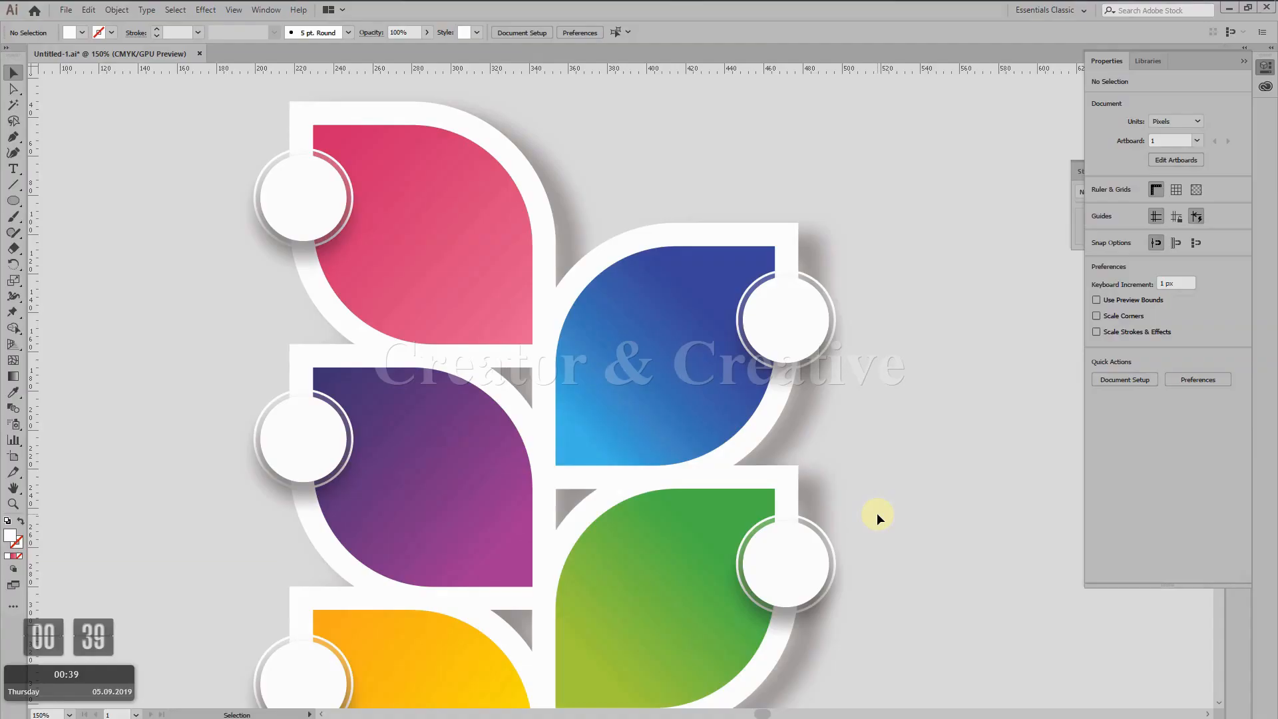
# Add the text STEP in Myriad Pro Regular 12 pt on the empty artboard area beside the pink leaf
pyautogui.scroll(-4, 844, 533)
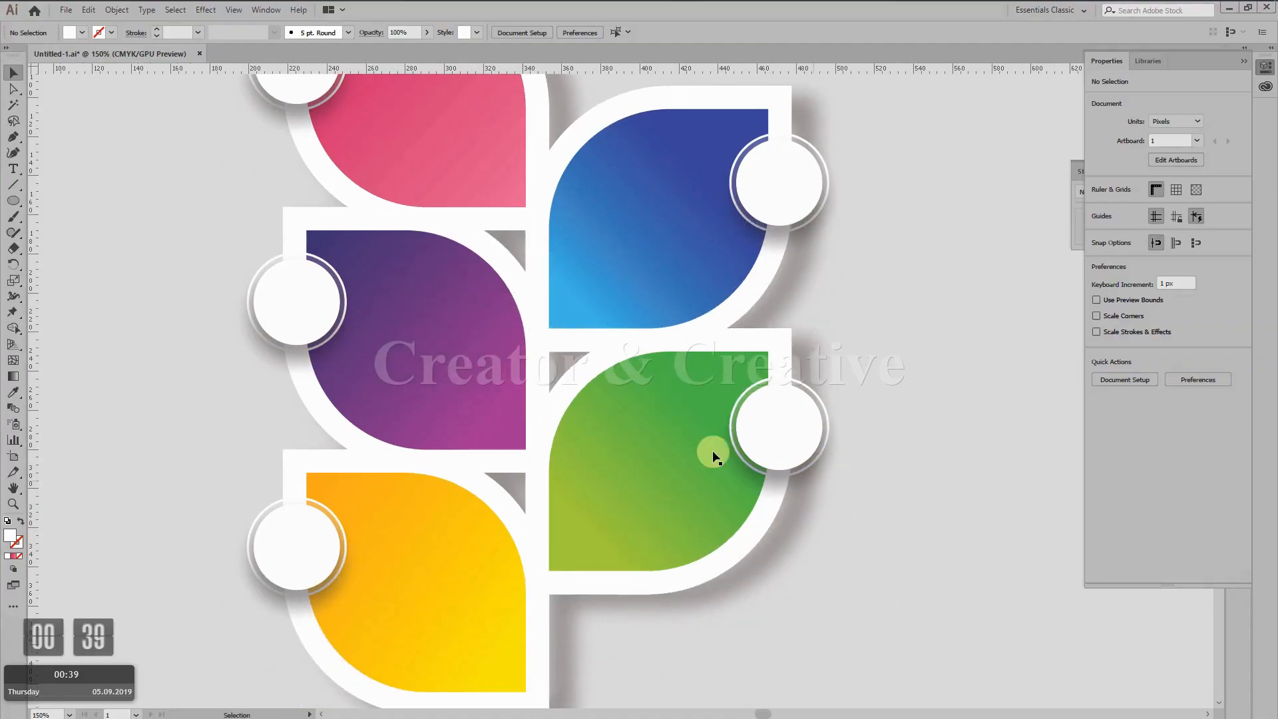
pyautogui.scroll(7, 608, 405)
pyautogui.scroll(-8, 600, 419)
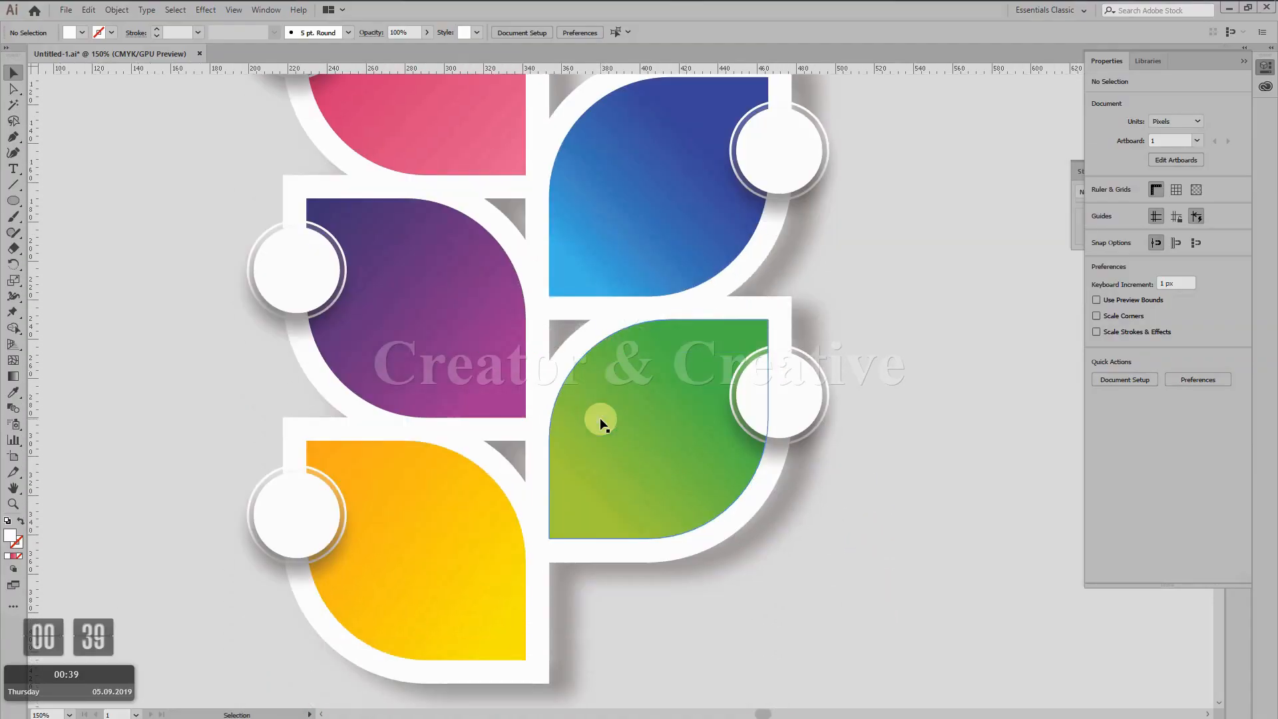
pyautogui.scroll(-2, 601, 420)
pyautogui.hscroll(-5, 605, 523)
pyautogui.scroll(8, 586, 477)
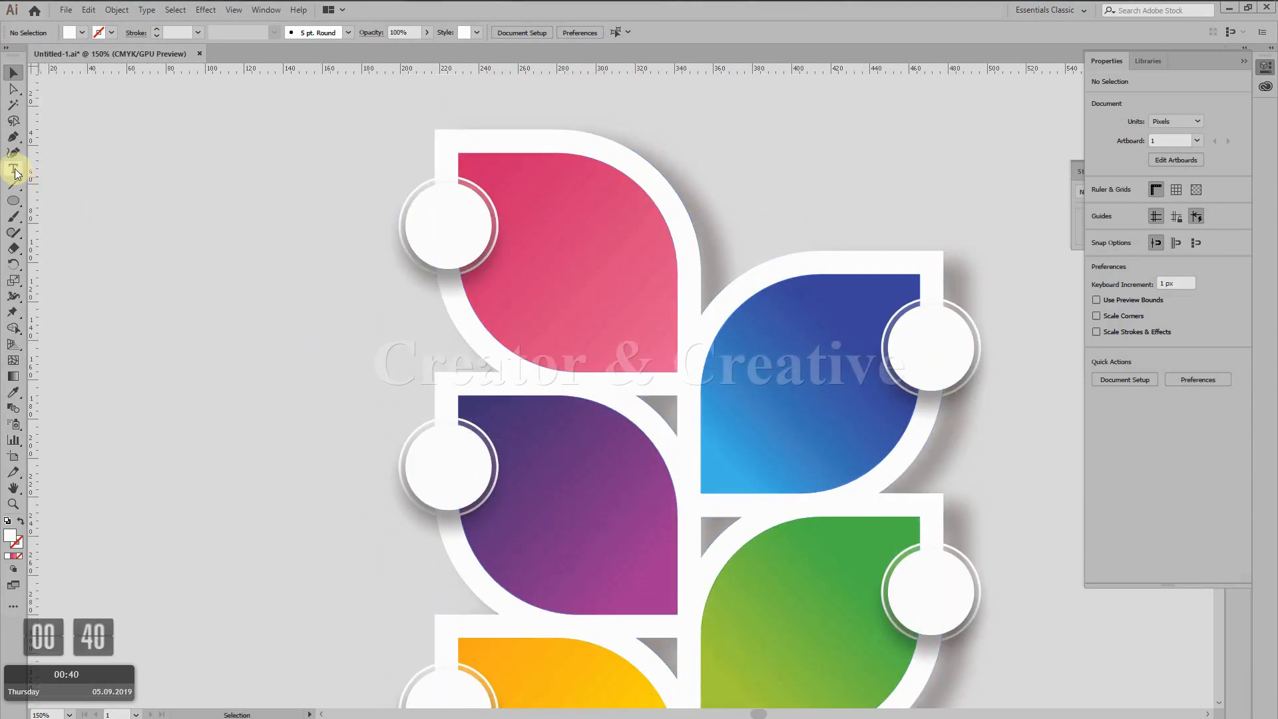
pyautogui.hscroll(-4, 225, 249)
pyautogui.click(350, 242)
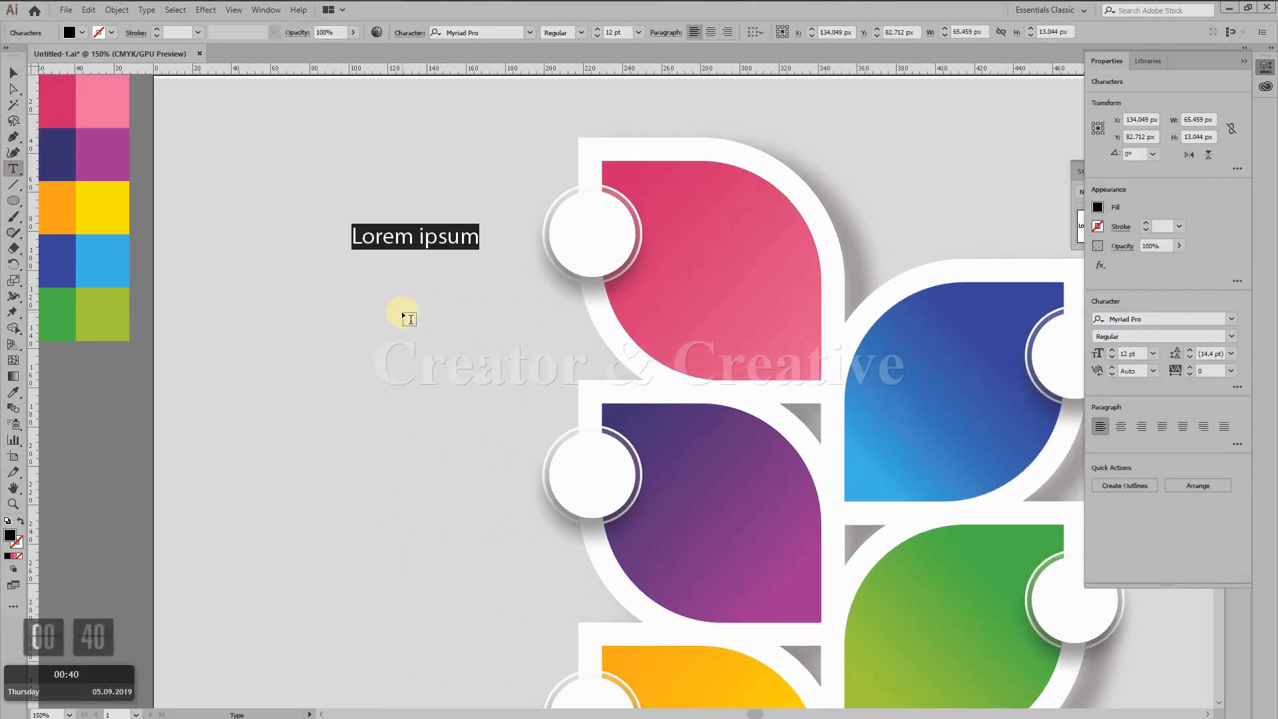
pyautogui.write('STEP')
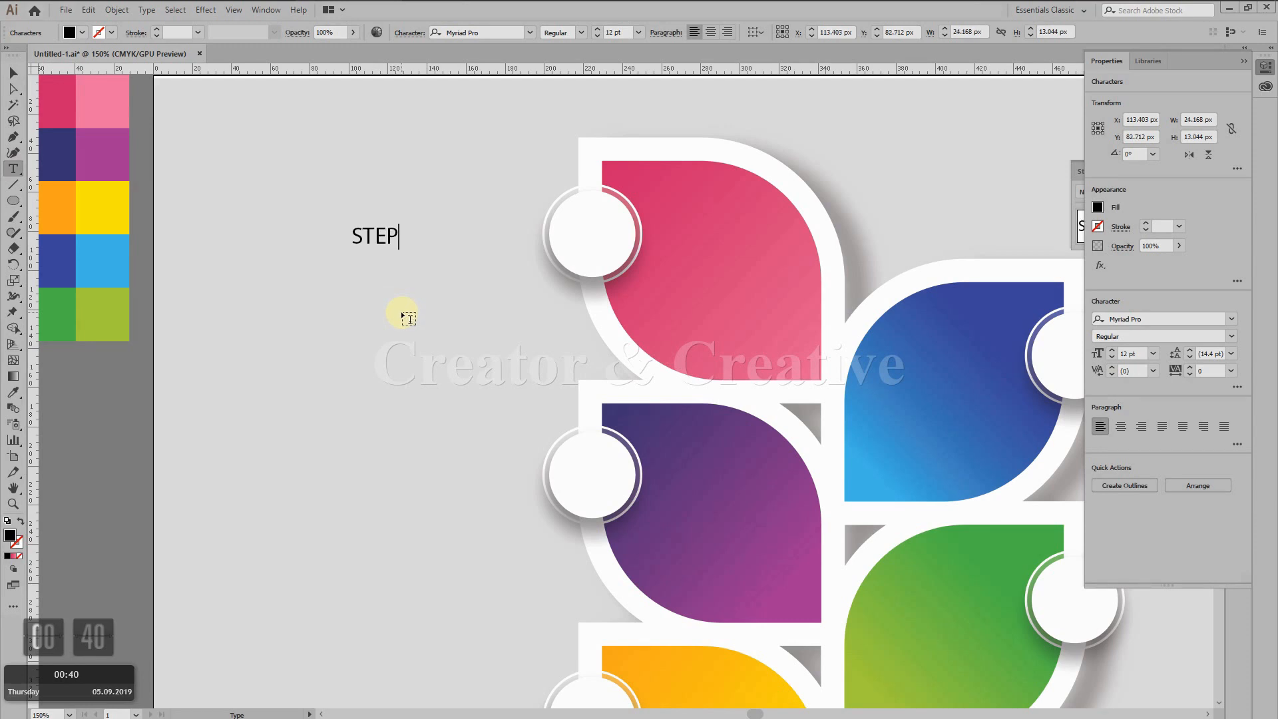
# Colour the STEP text with the light pink sampled from the palette swatches beside the artboard
pyautogui.click(12, 71)
pyautogui.press('d')
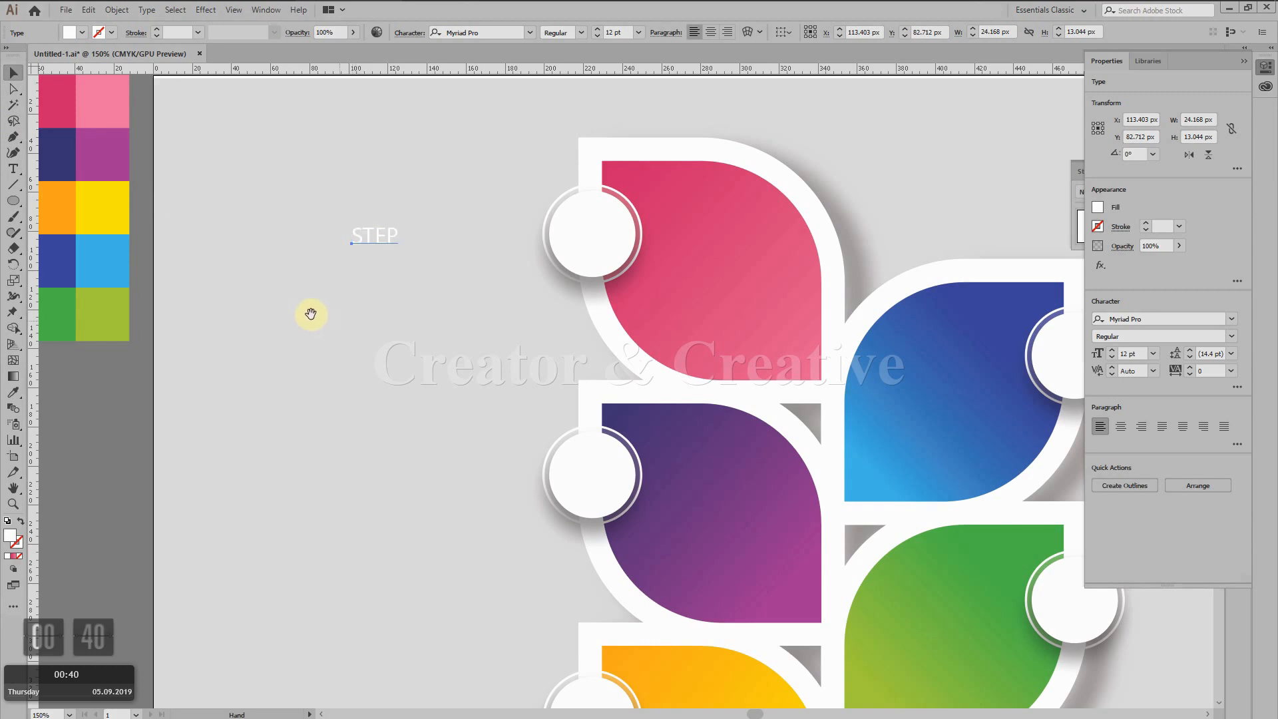
pyautogui.moveTo(310, 314); pyautogui.dragTo(471, 419)
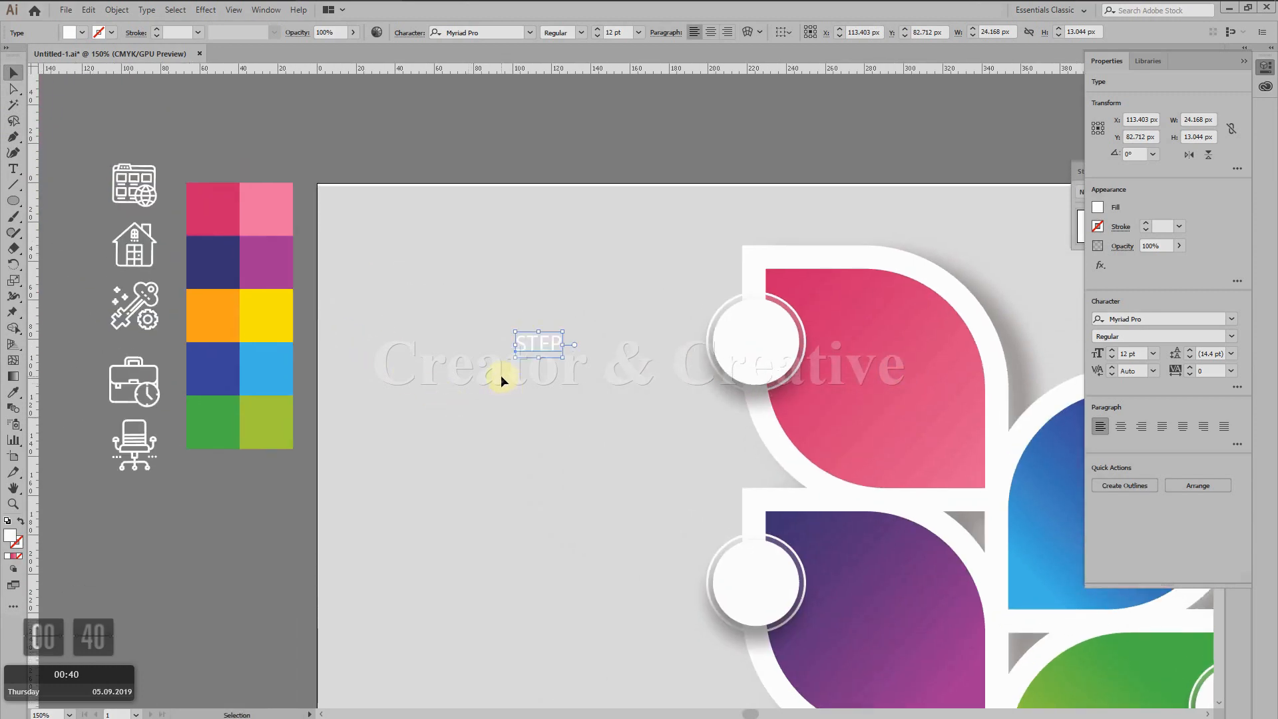
pyautogui.press('i')
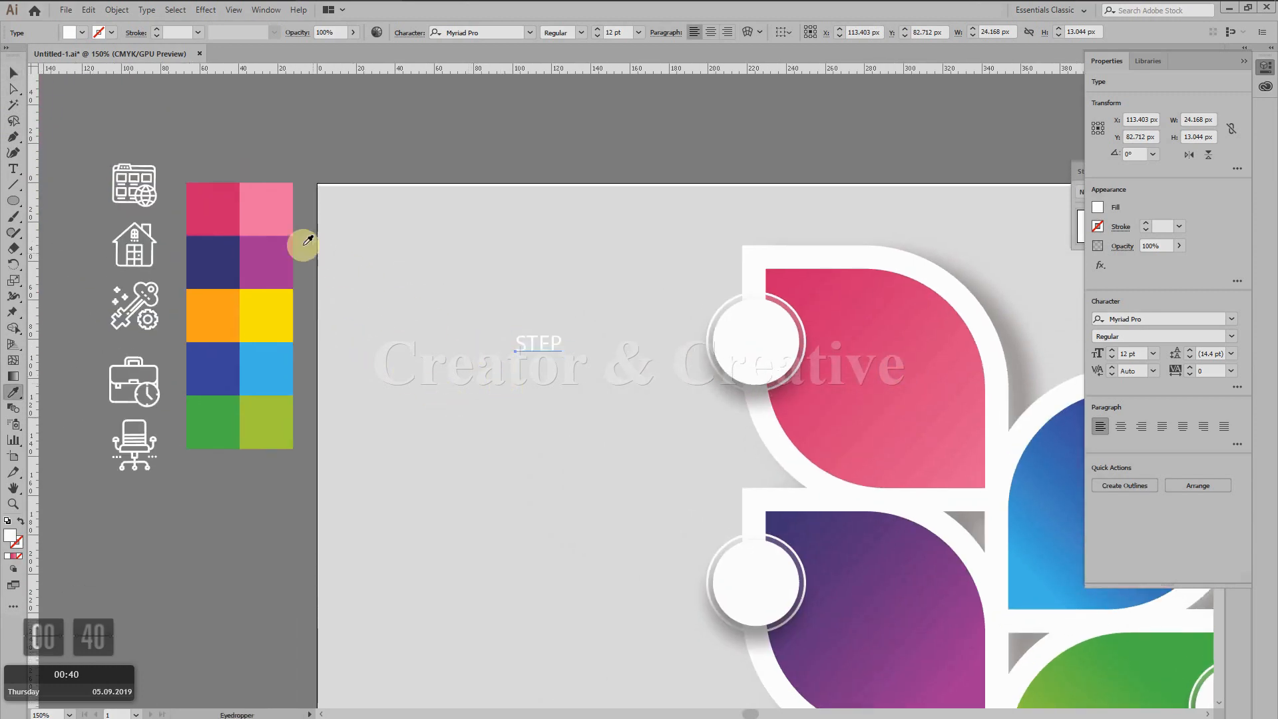
pyautogui.click(264, 195)
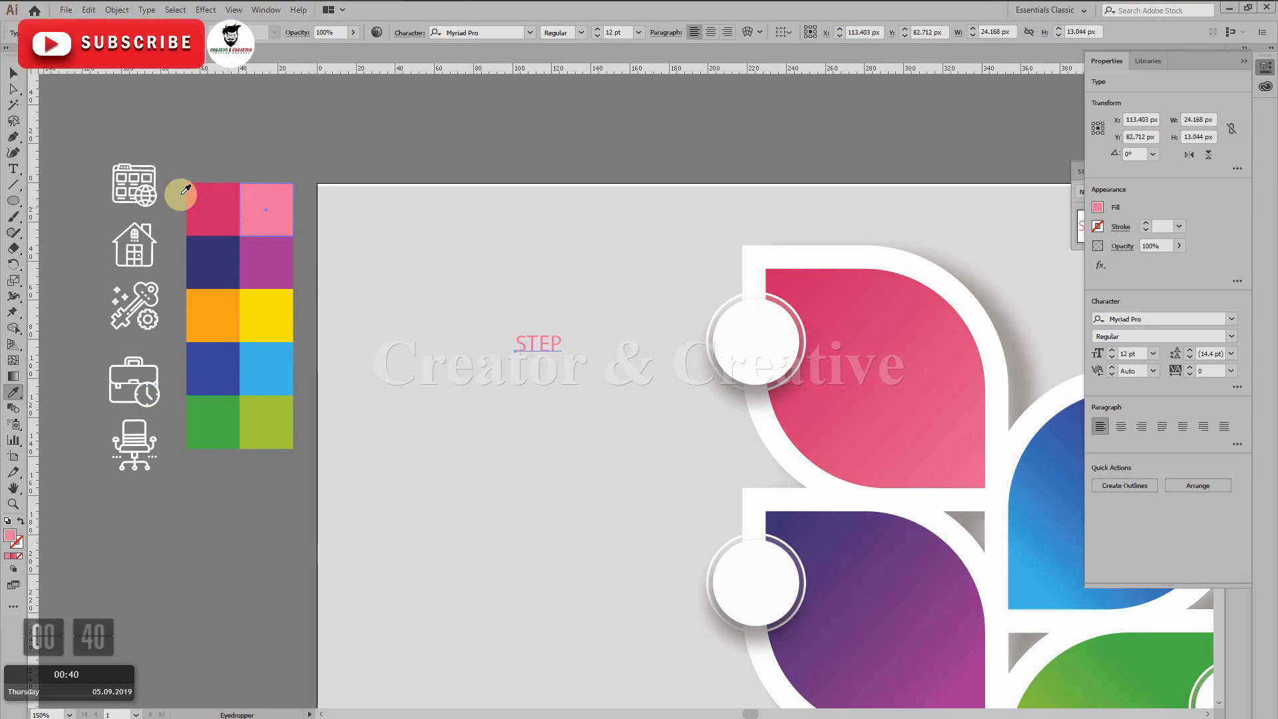
pyautogui.click(13, 72)
pyautogui.click(562, 488)
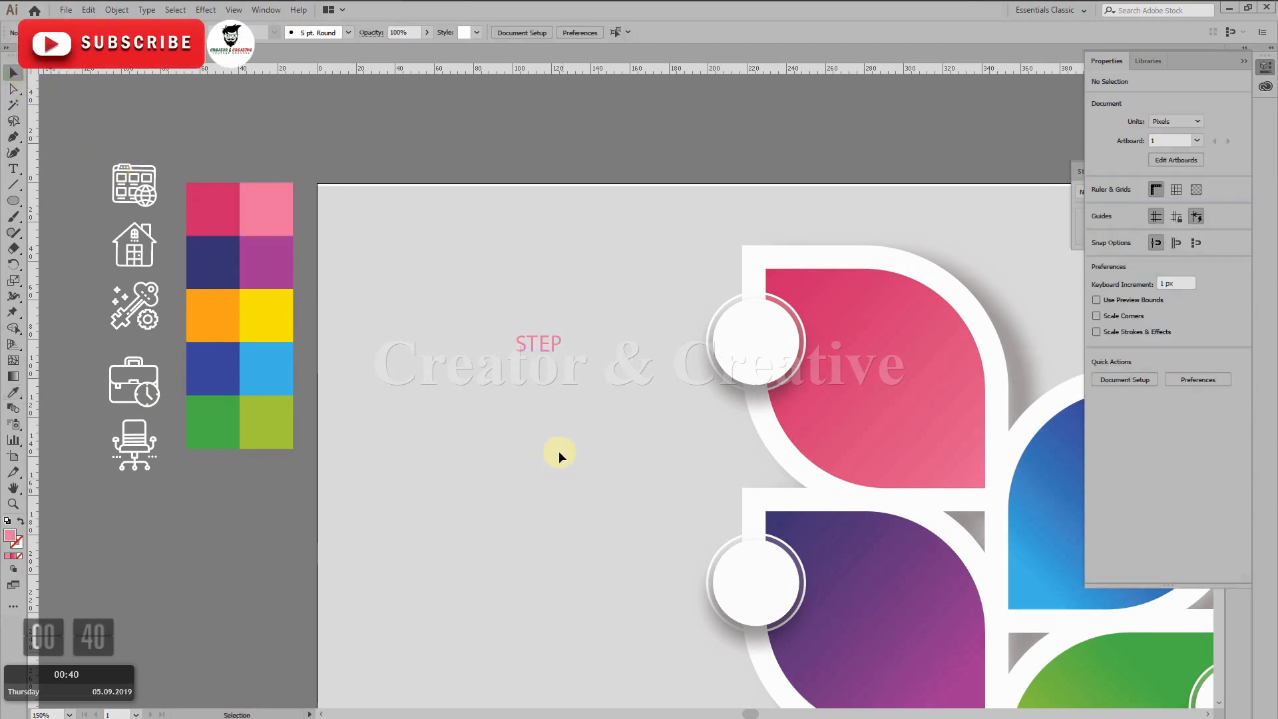
# Add a separate text 01 below STEP and colour it with the same light pink swatch
pyautogui.click(16, 172)
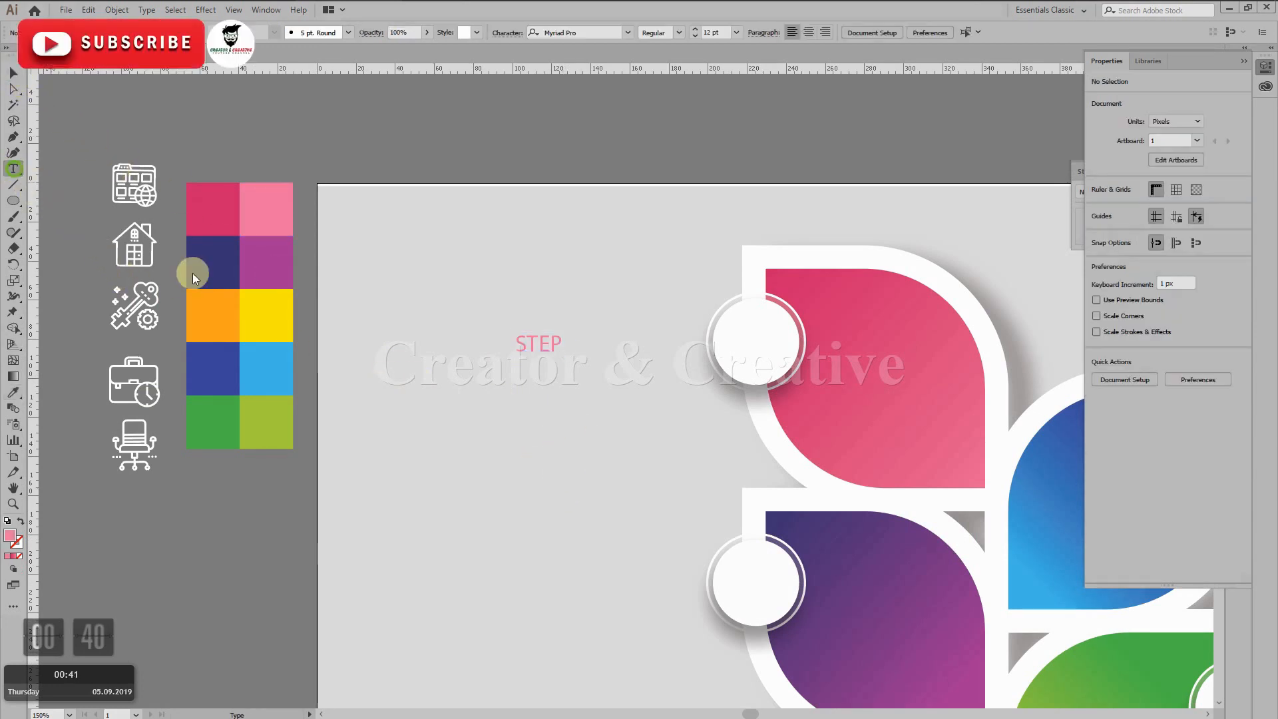
pyautogui.click(527, 399)
pyautogui.write('01')
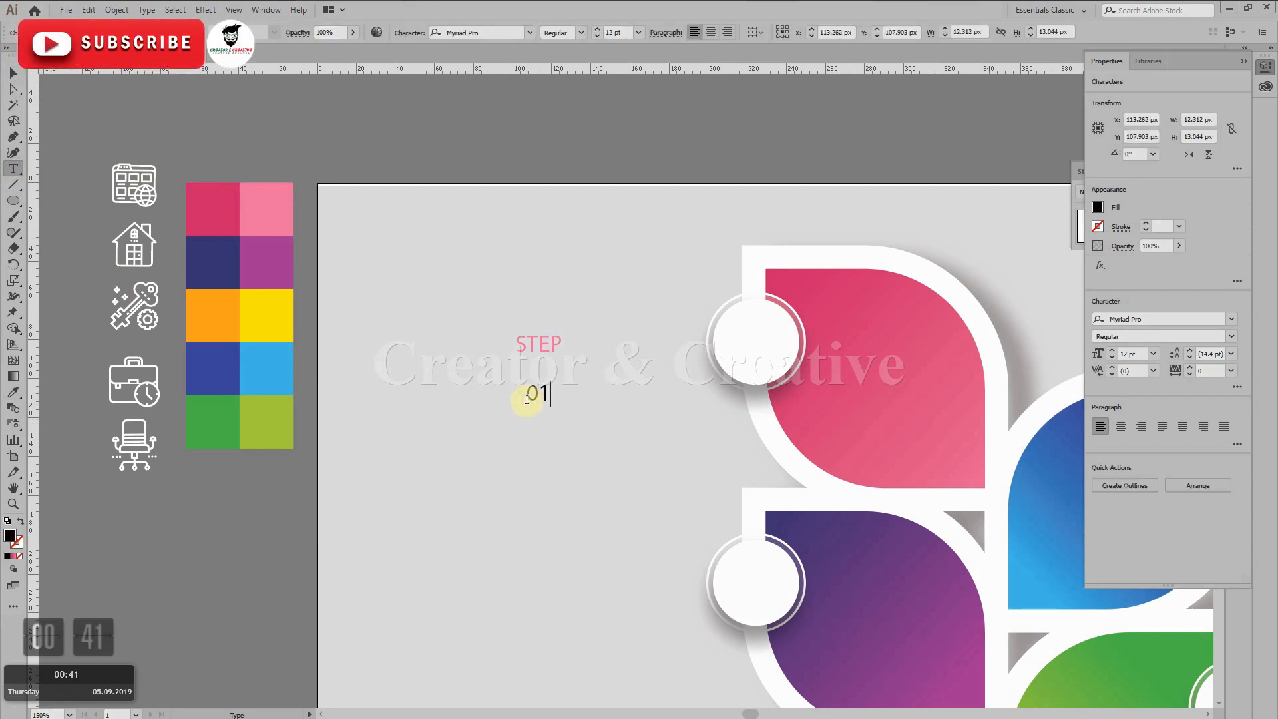
pyautogui.click(13, 74)
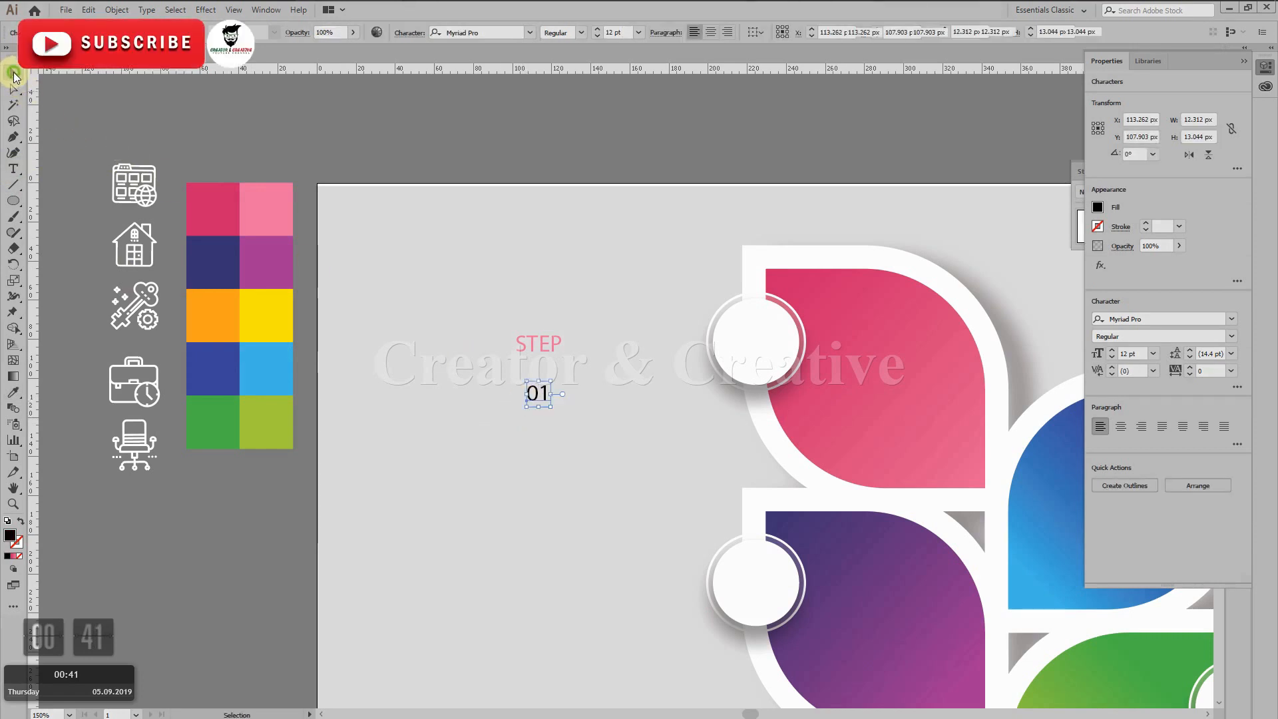
pyautogui.press('i')
pyautogui.click(273, 211)
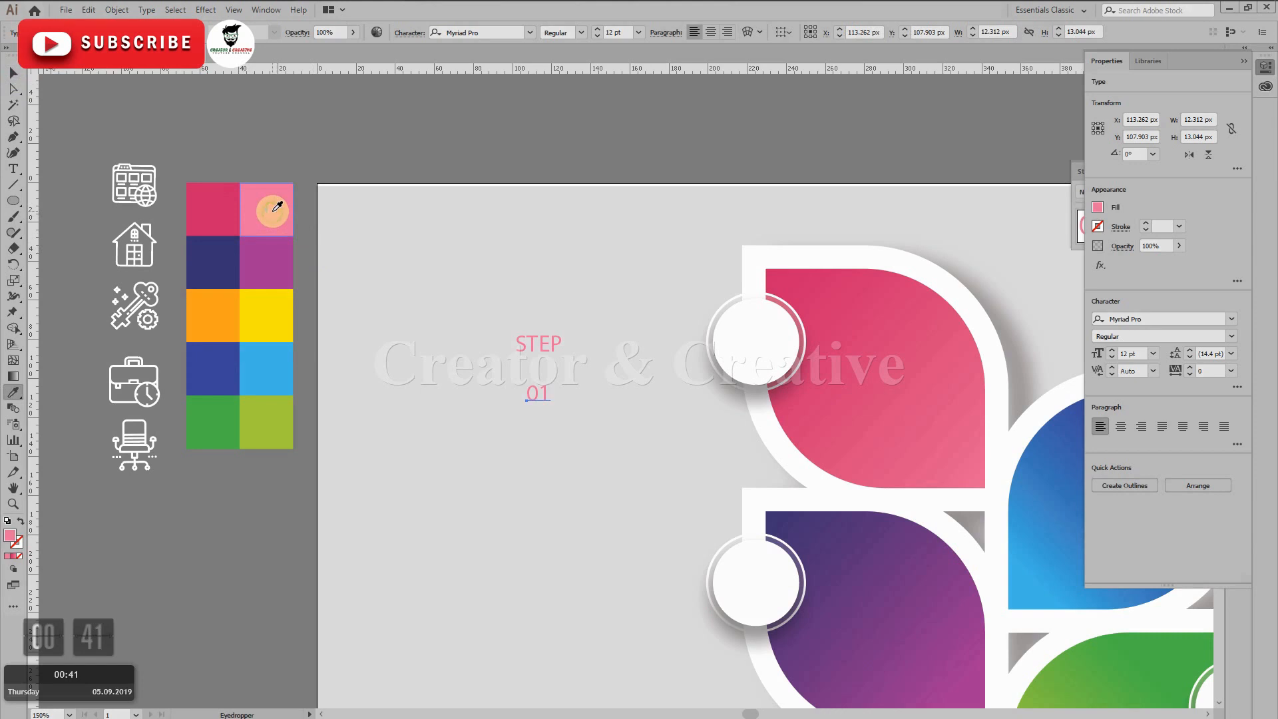
pyautogui.click(14, 74)
pyautogui.click(533, 442)
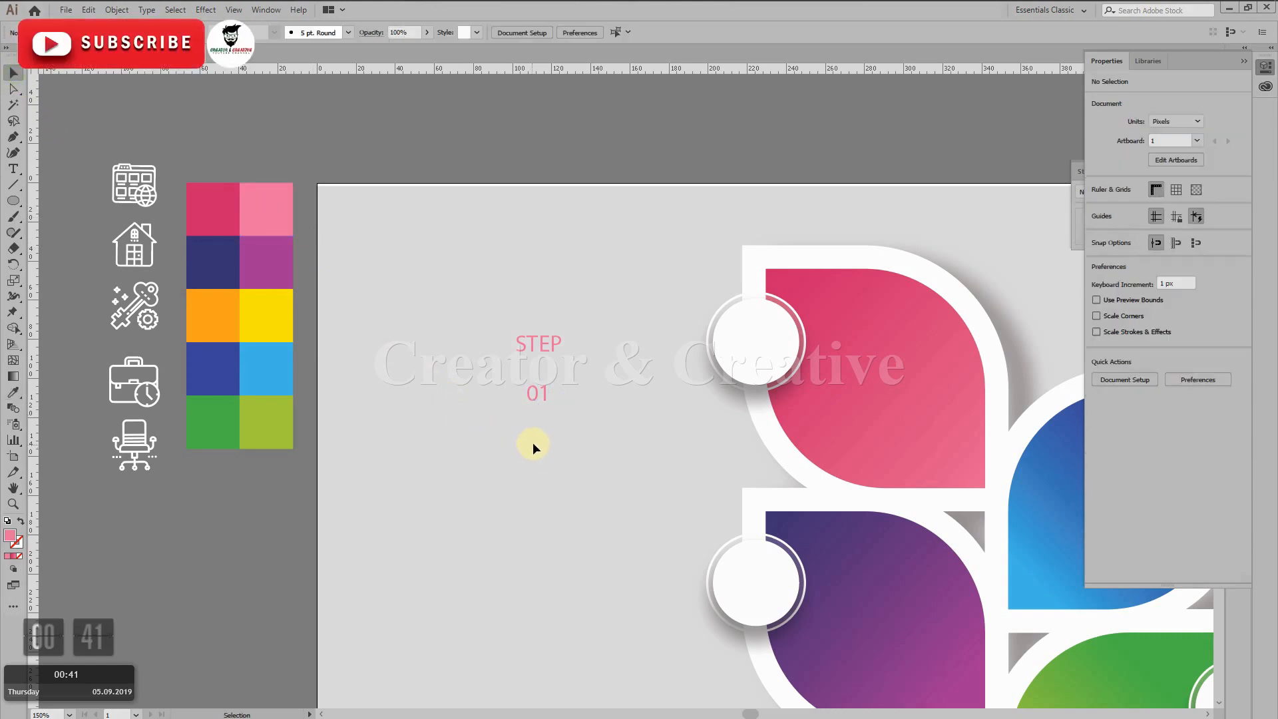
# Set the font size of the 01 text to 22 pt
pyautogui.click(544, 399)
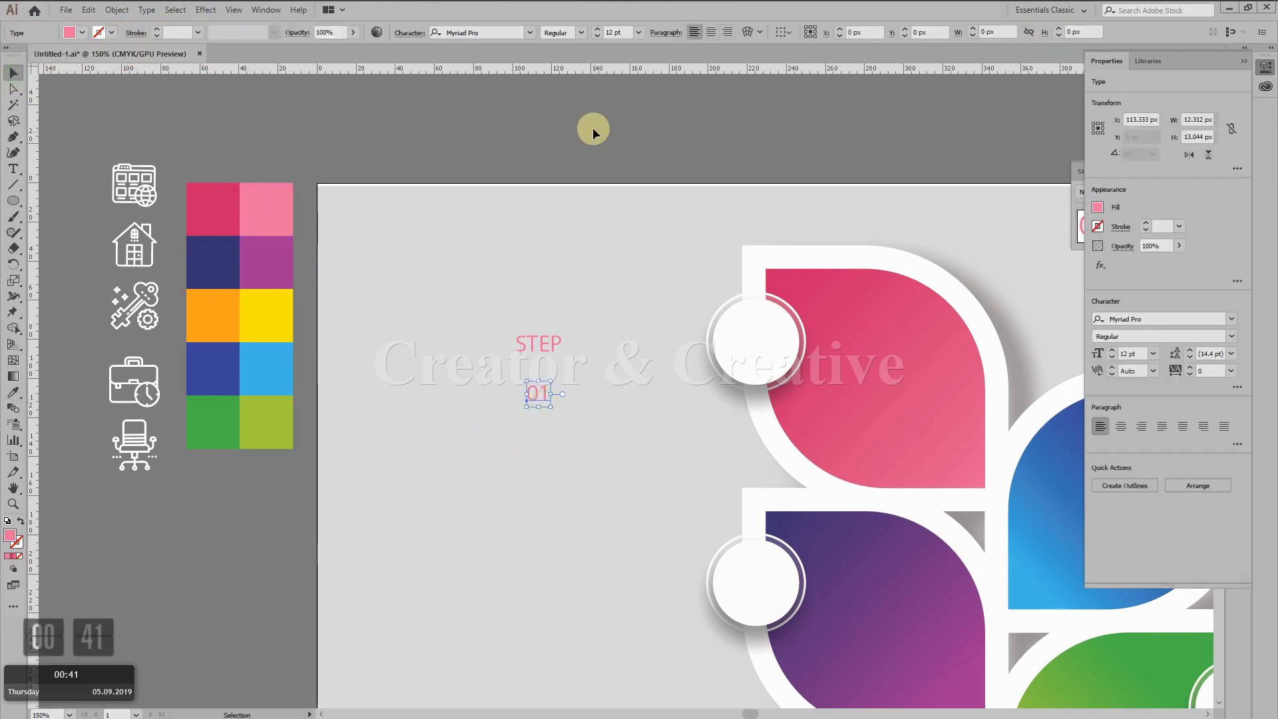
pyautogui.click(598, 29)
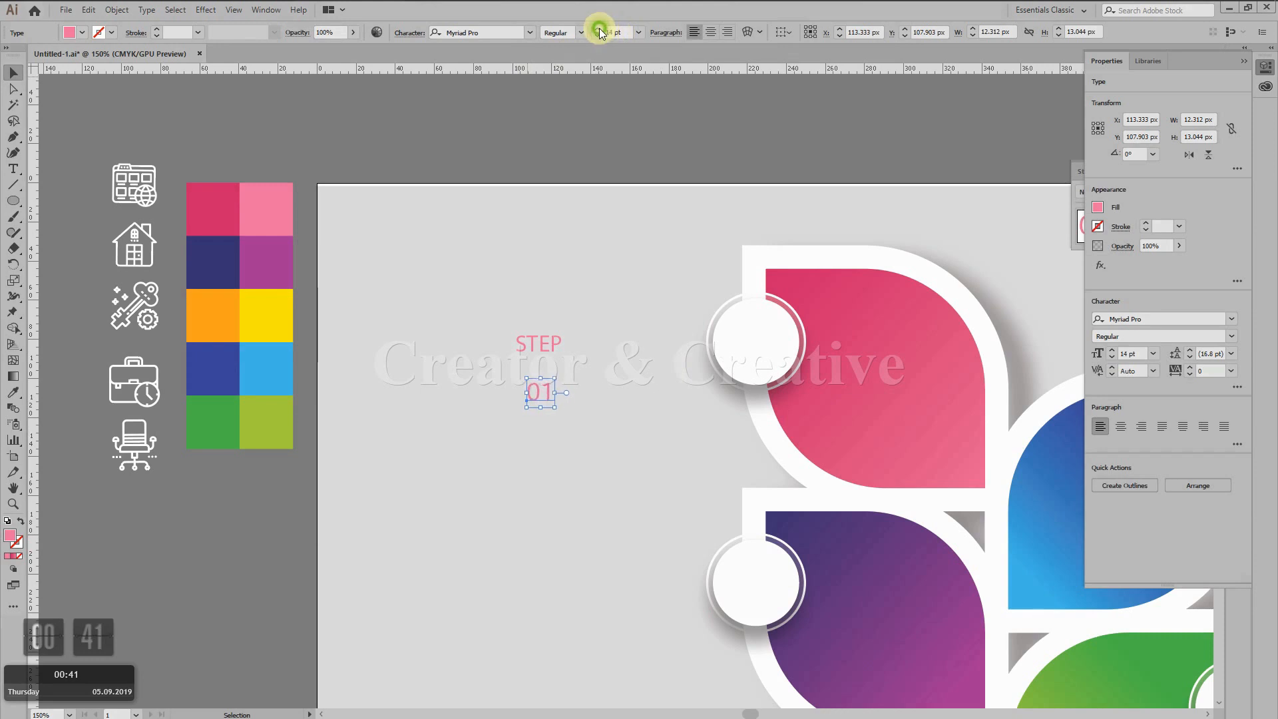
pyautogui.click(599, 30)
pyautogui.click(599, 29)
pyautogui.click(599, 29)
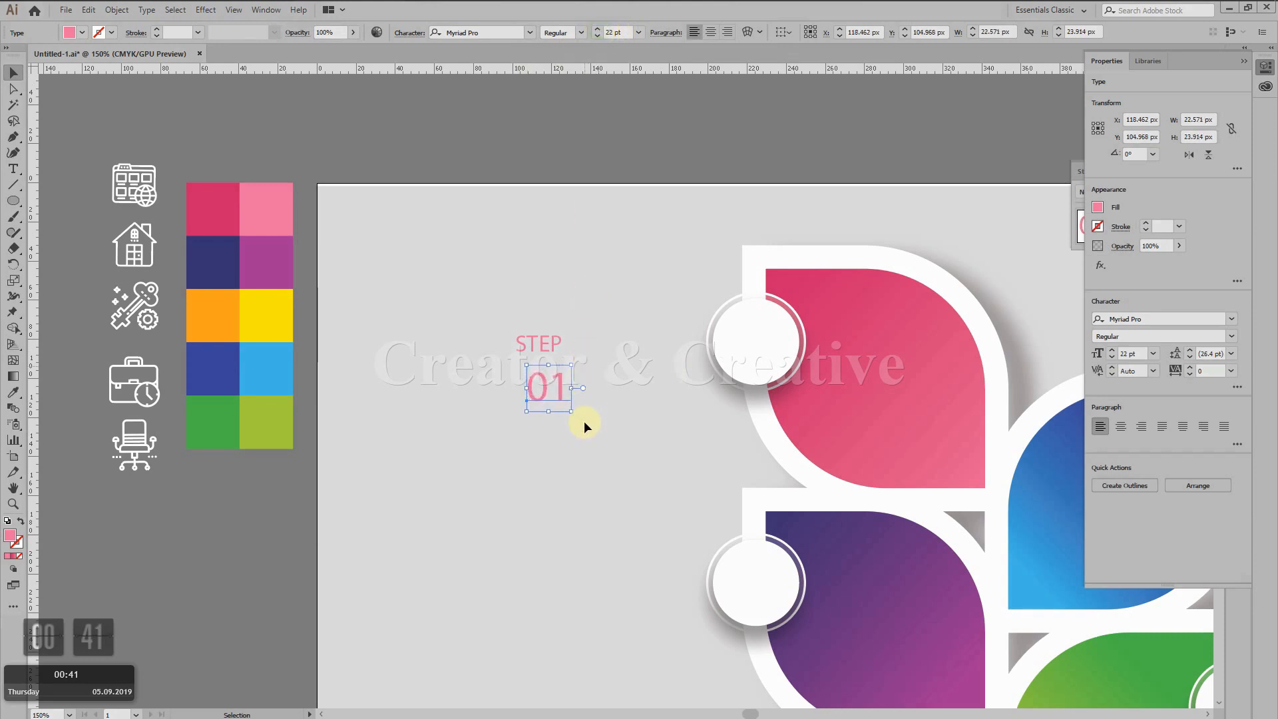
# Move the 01 text up close beneath STEP and align both texts on their horizontal centres
pyautogui.moveTo(493, 335); pyautogui.dragTo(590, 461)
pyautogui.click(577, 473)
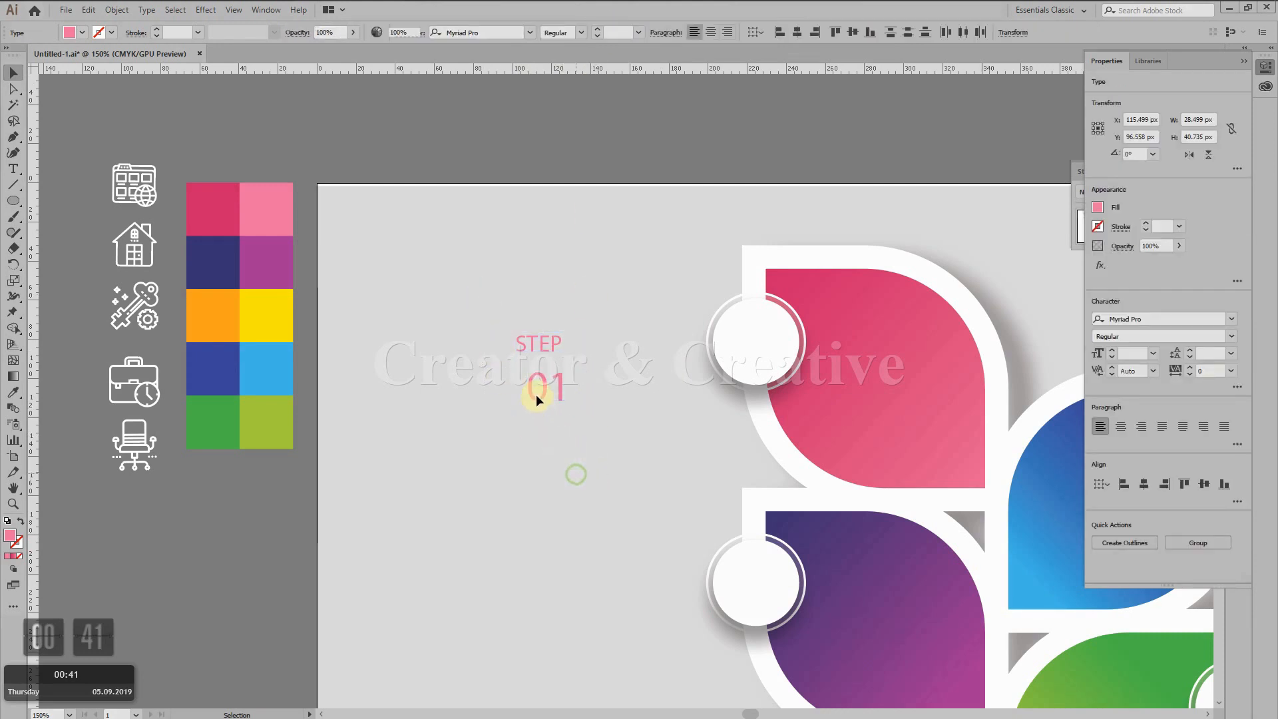
pyautogui.moveTo(545, 399); pyautogui.dragTo(538, 380)
pyautogui.doubleClick(538, 381)
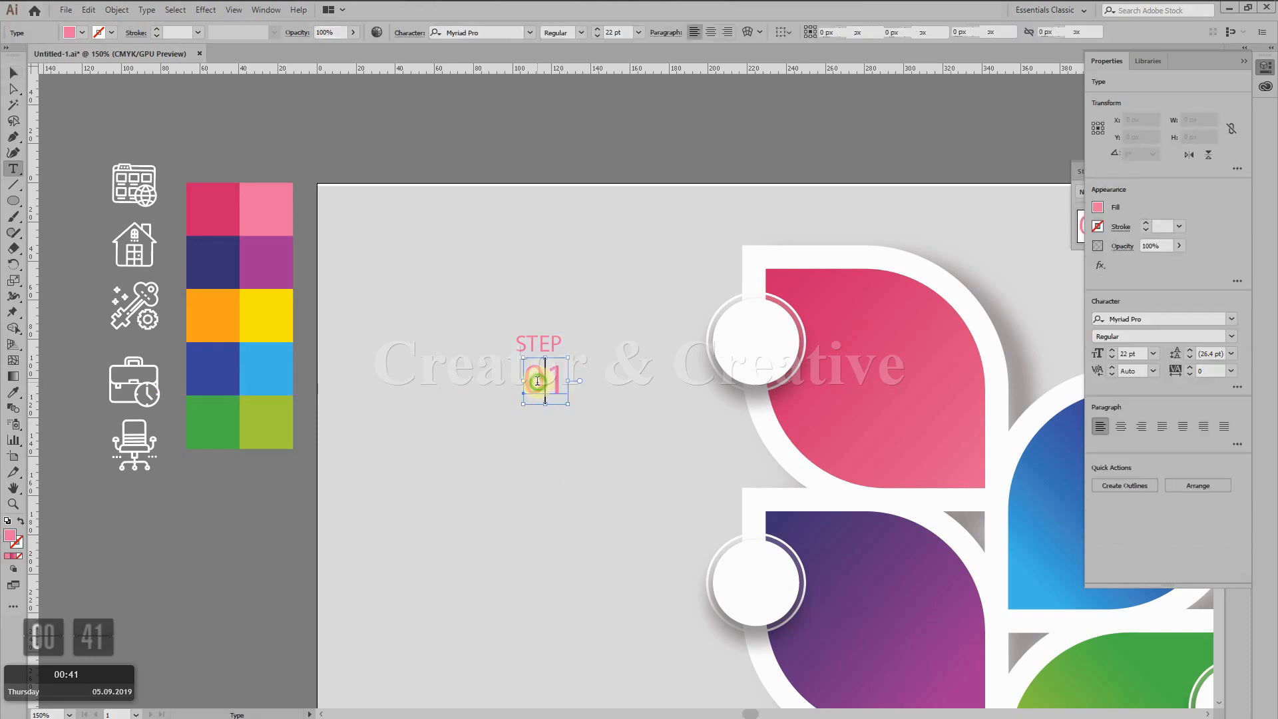
pyautogui.click(554, 427)
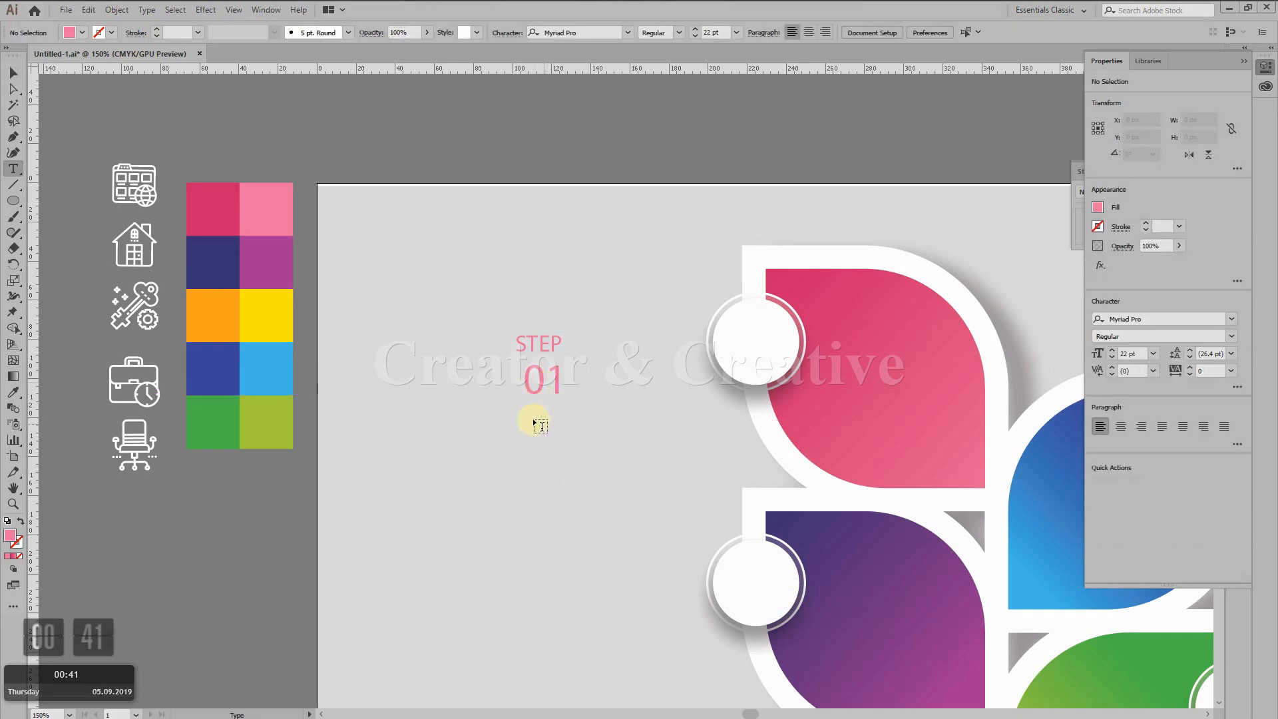
pyautogui.click(13, 72)
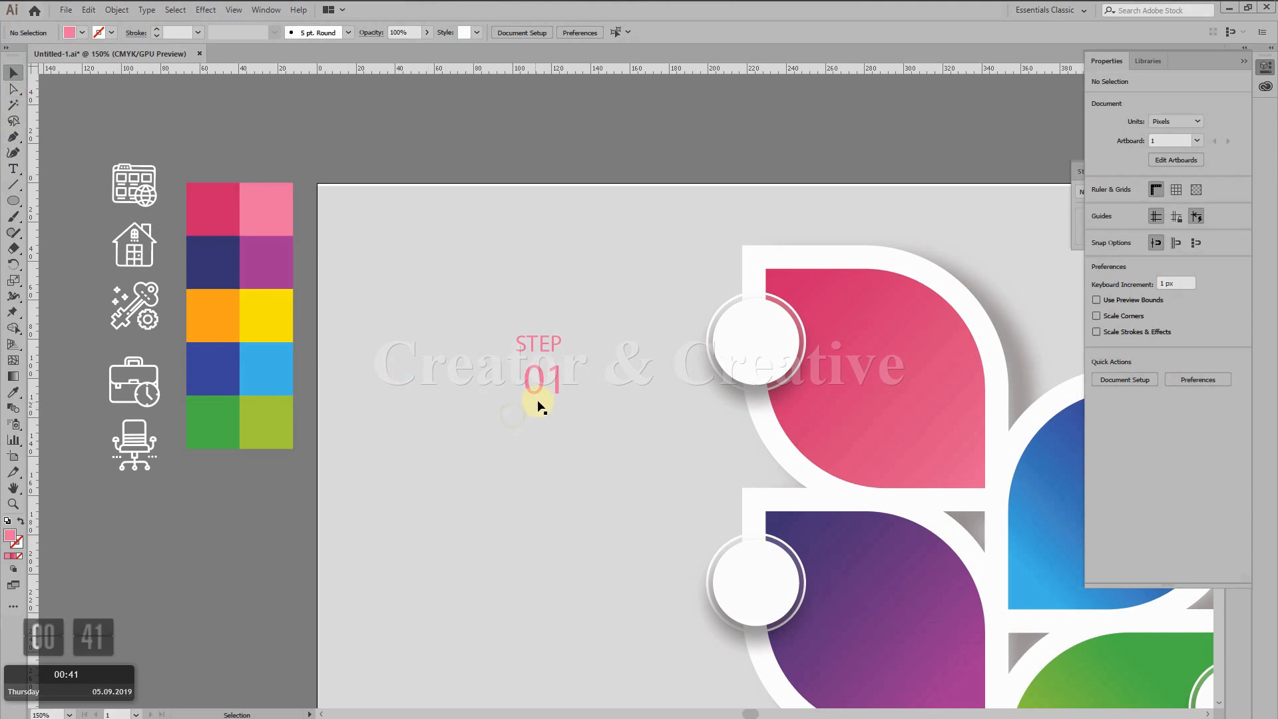
pyautogui.moveTo(526, 382); pyautogui.dragTo(528, 384)
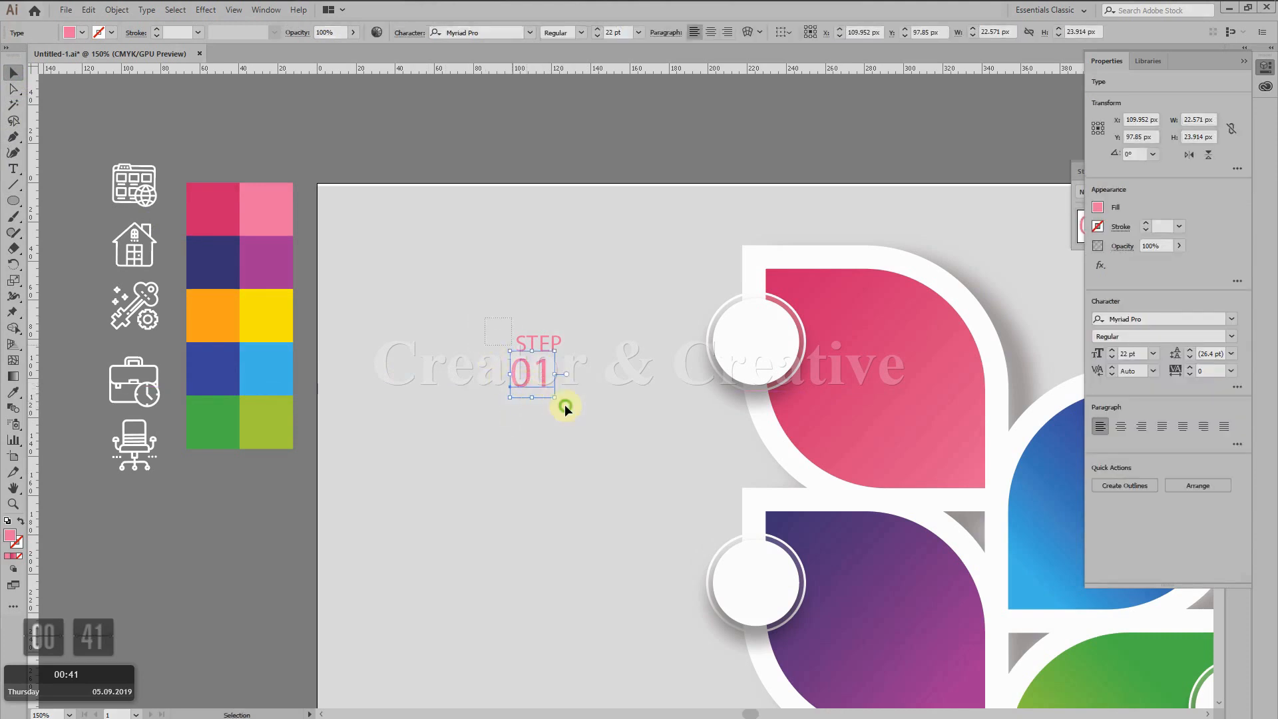
pyautogui.click(618, 406)
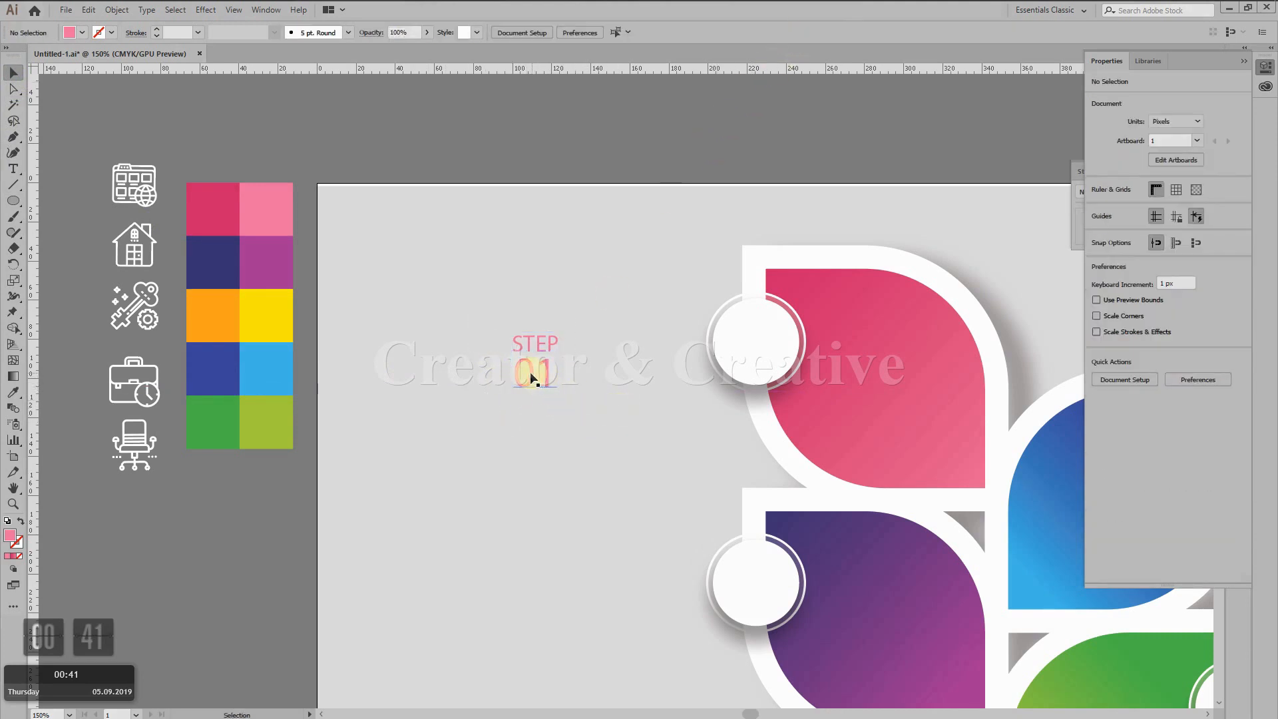
# Group the STEP and 01 texts into one label
pyautogui.moveTo(531, 371); pyautogui.dragTo(729, 362)
pyautogui.hotkey('ctrl', 'z')
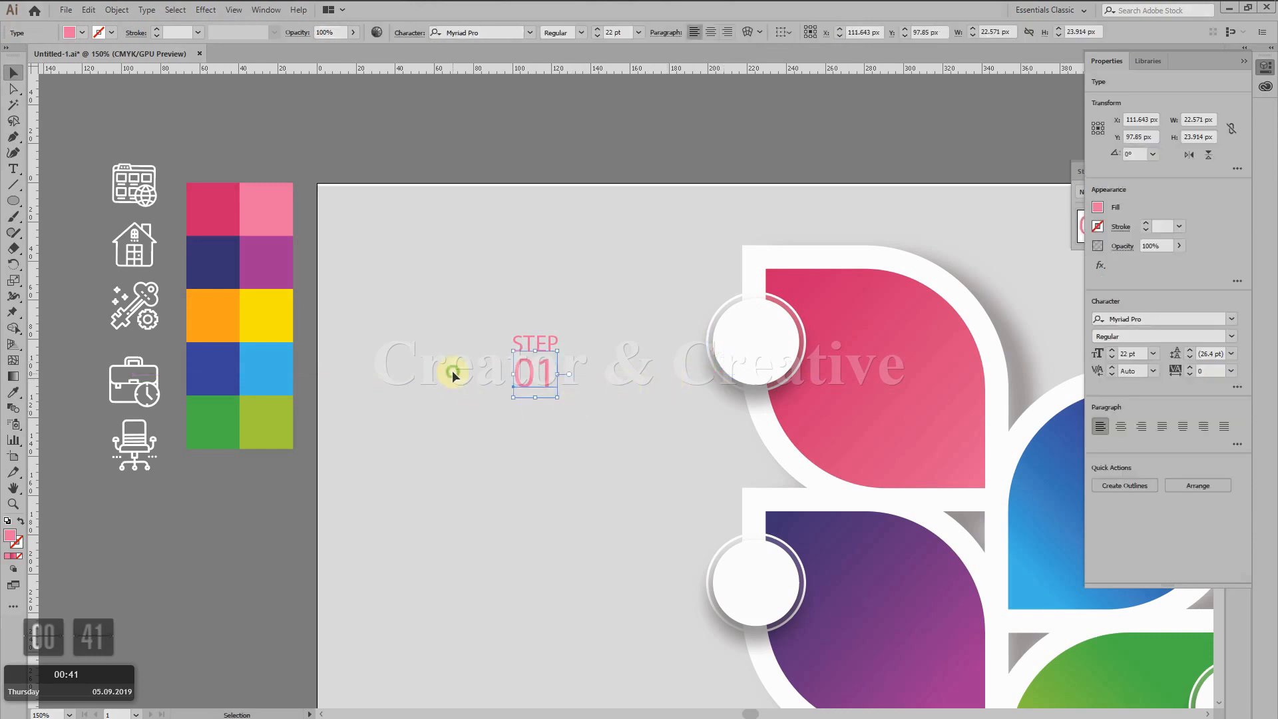
pyautogui.moveTo(459, 326); pyautogui.dragTo(556, 390)
pyautogui.hotkey('ctrl', 'g')
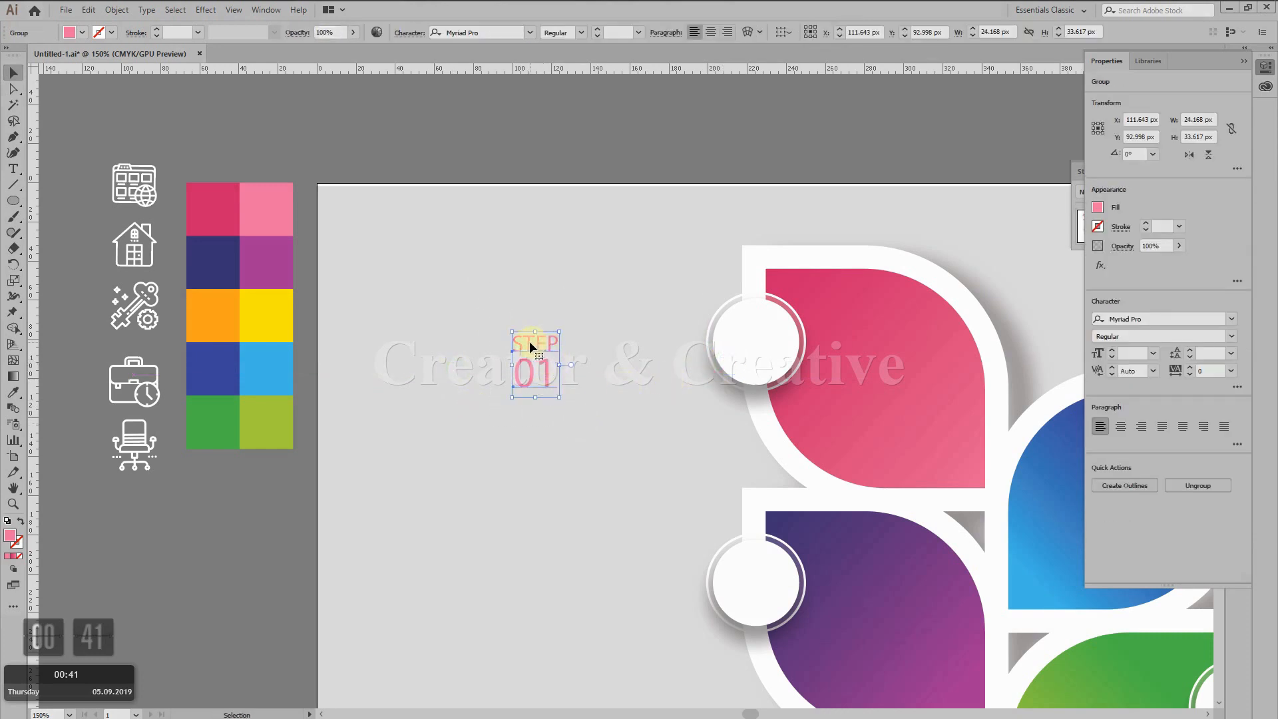
# Move the STEP 01 label into the pink leaf's white button and nudge it left to centre it
pyautogui.moveTo(530, 341); pyautogui.dragTo(751, 325)
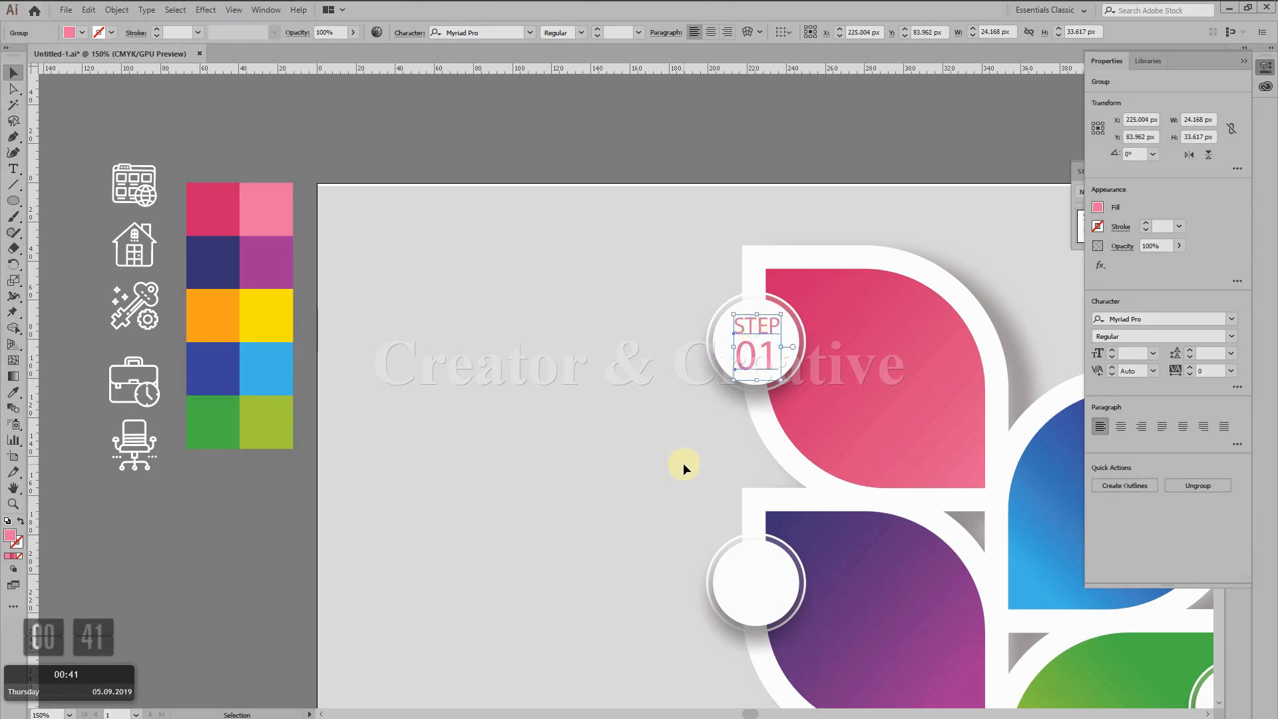
pyautogui.press('Left')
pyautogui.press('Left')
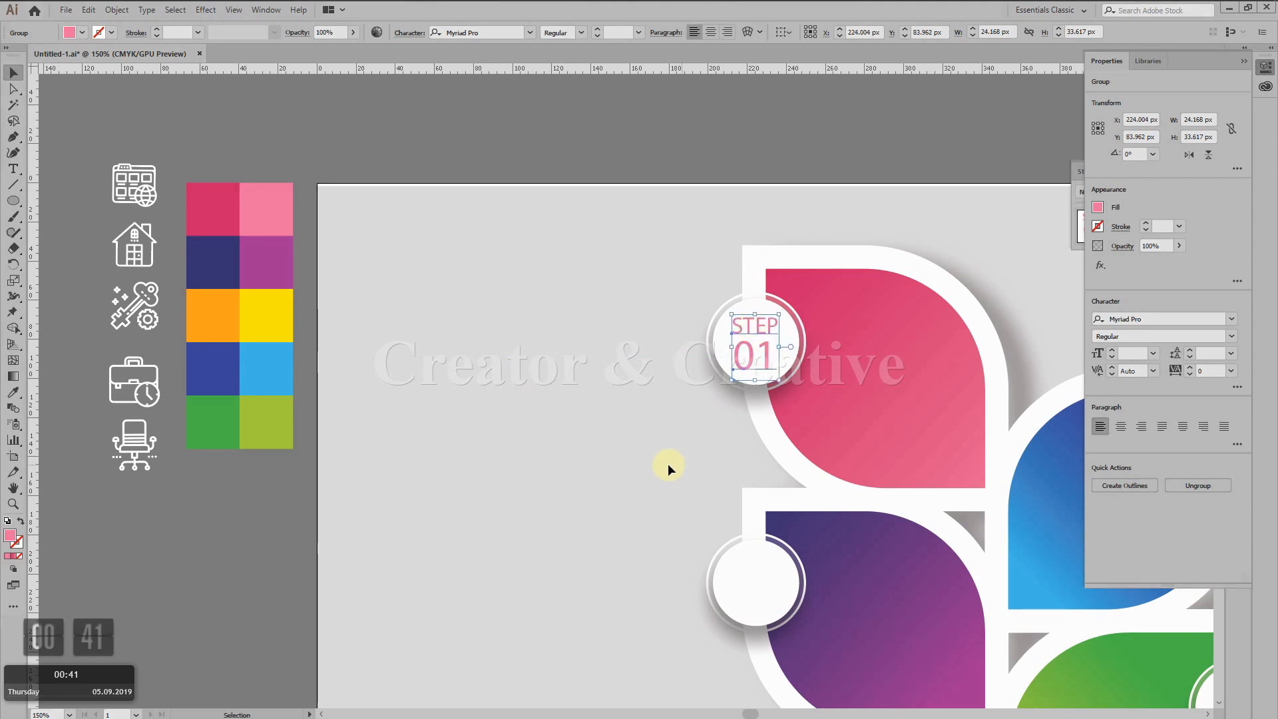
# Copy the pink STEP 01 label into the white buttons of the purple and yellow leaves
pyautogui.click(534, 391)
pyautogui.scroll(-3, 589, 415)
pyautogui.click(744, 222)
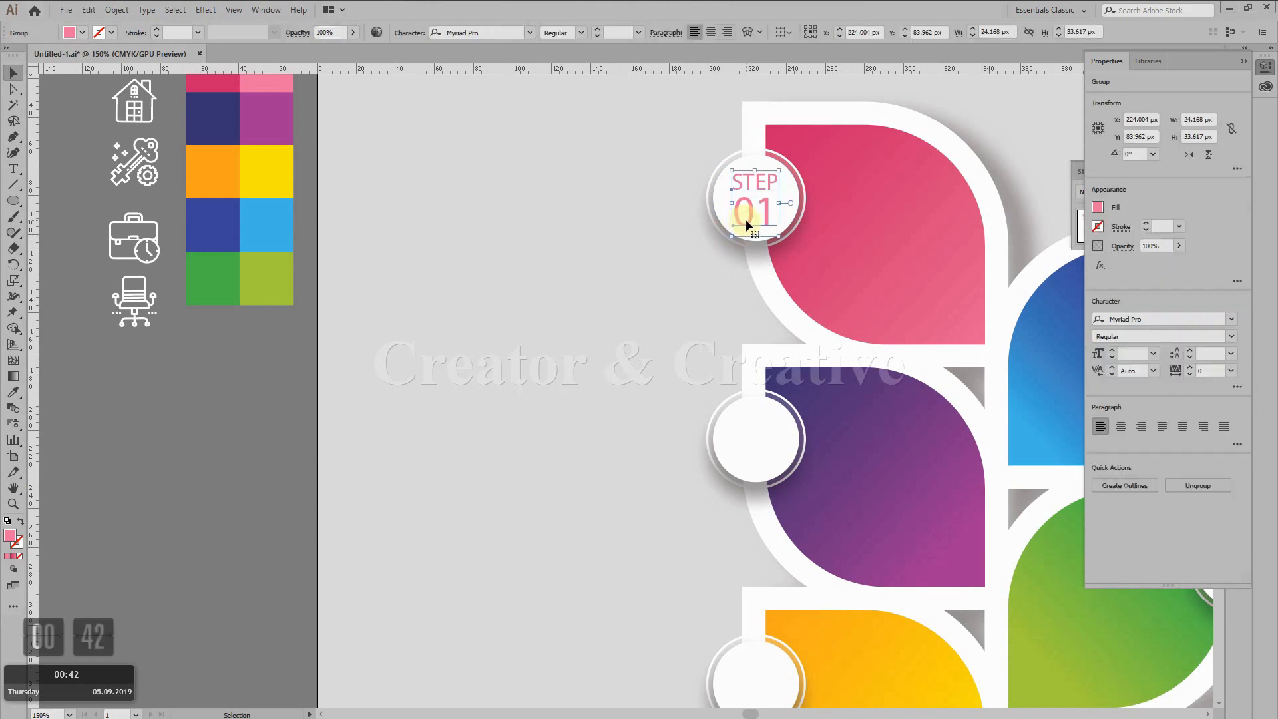
pyautogui.moveTo(744, 223); pyautogui.dragTo(756, 461)
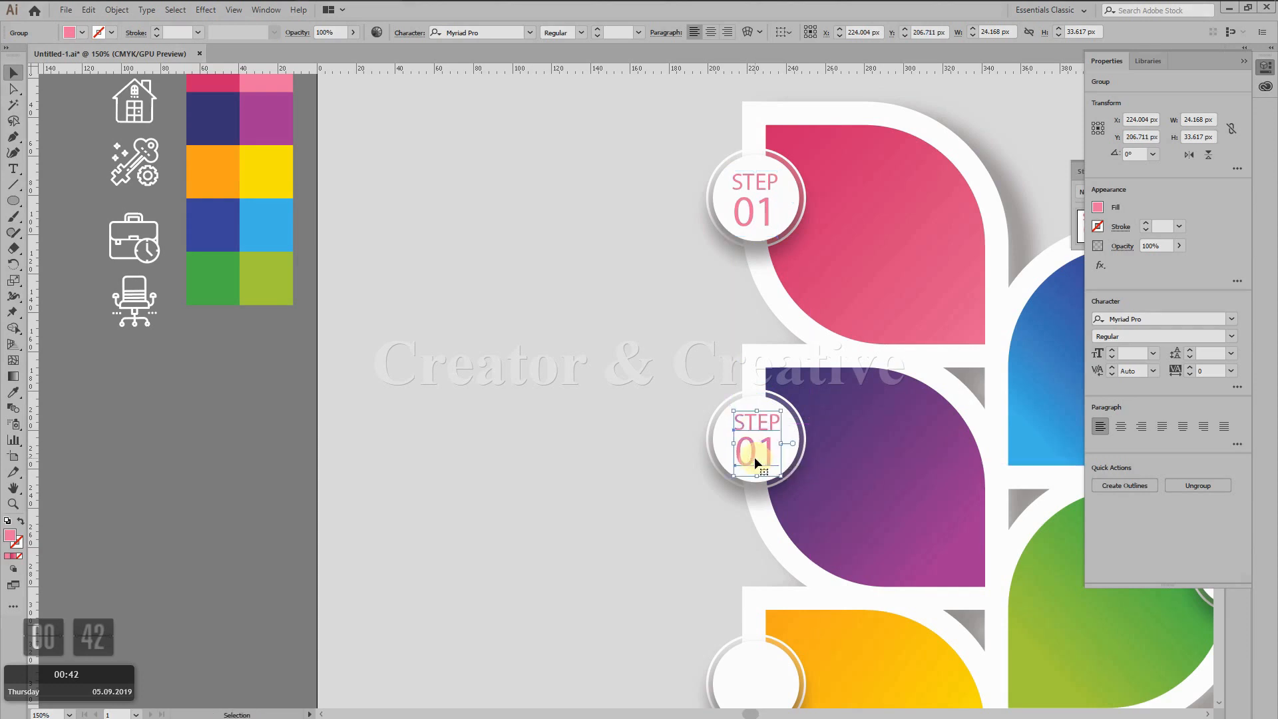
pyautogui.scroll(-3, 757, 420)
pyautogui.moveTo(750, 281); pyautogui.dragTo(764, 528)
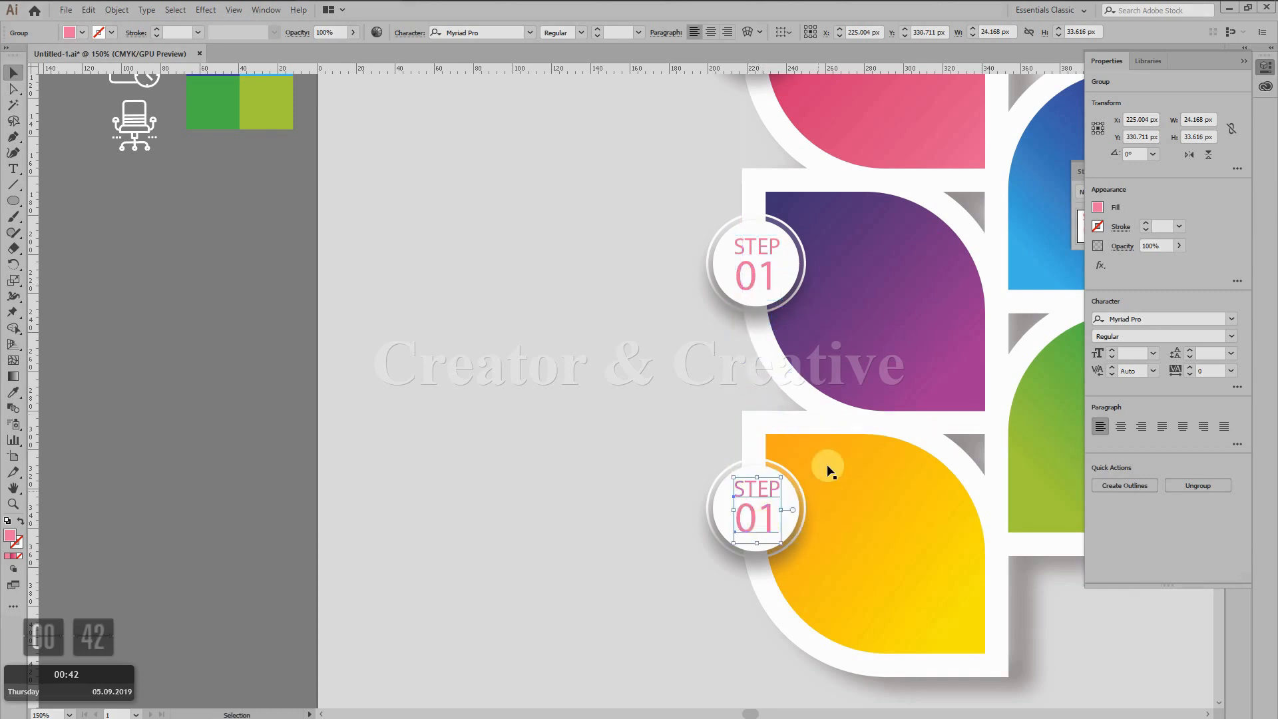
# Recolour the yellow leaf's STEP 01 label with the yellow from the colour palette
pyautogui.scroll(1, 789, 403)
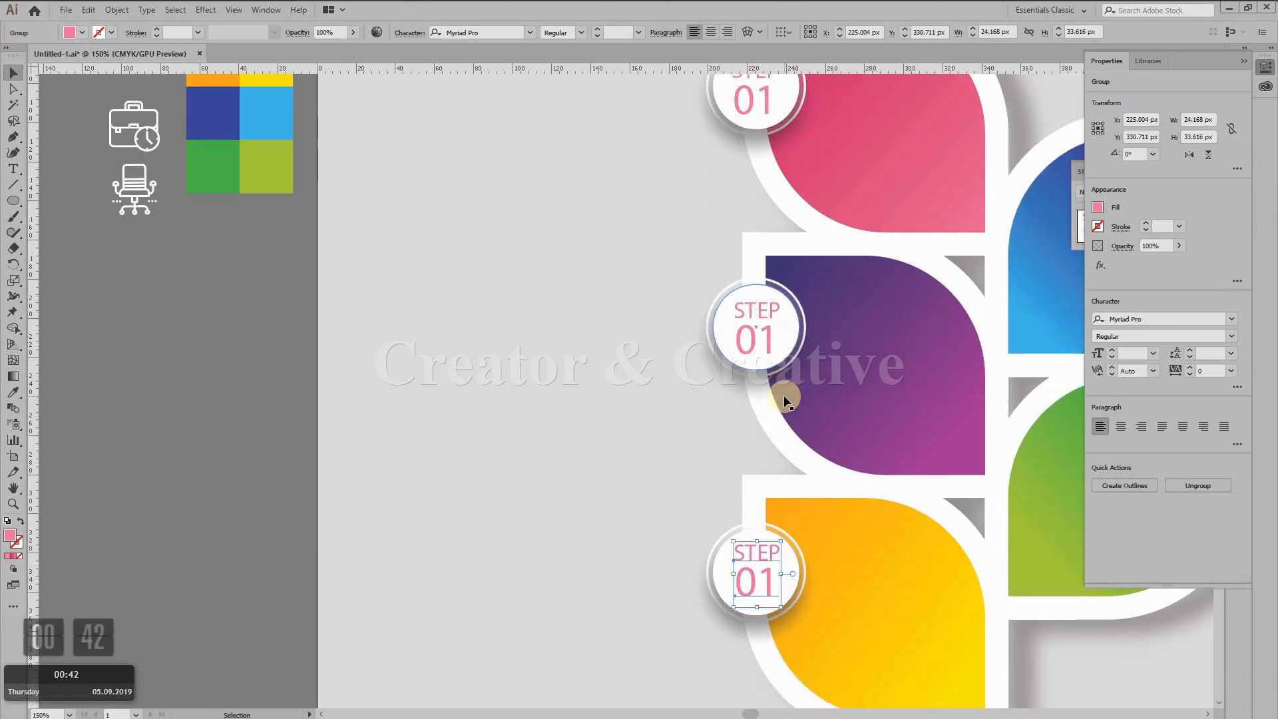
pyautogui.scroll(-3, 786, 399)
pyautogui.scroll(4, 633, 414)
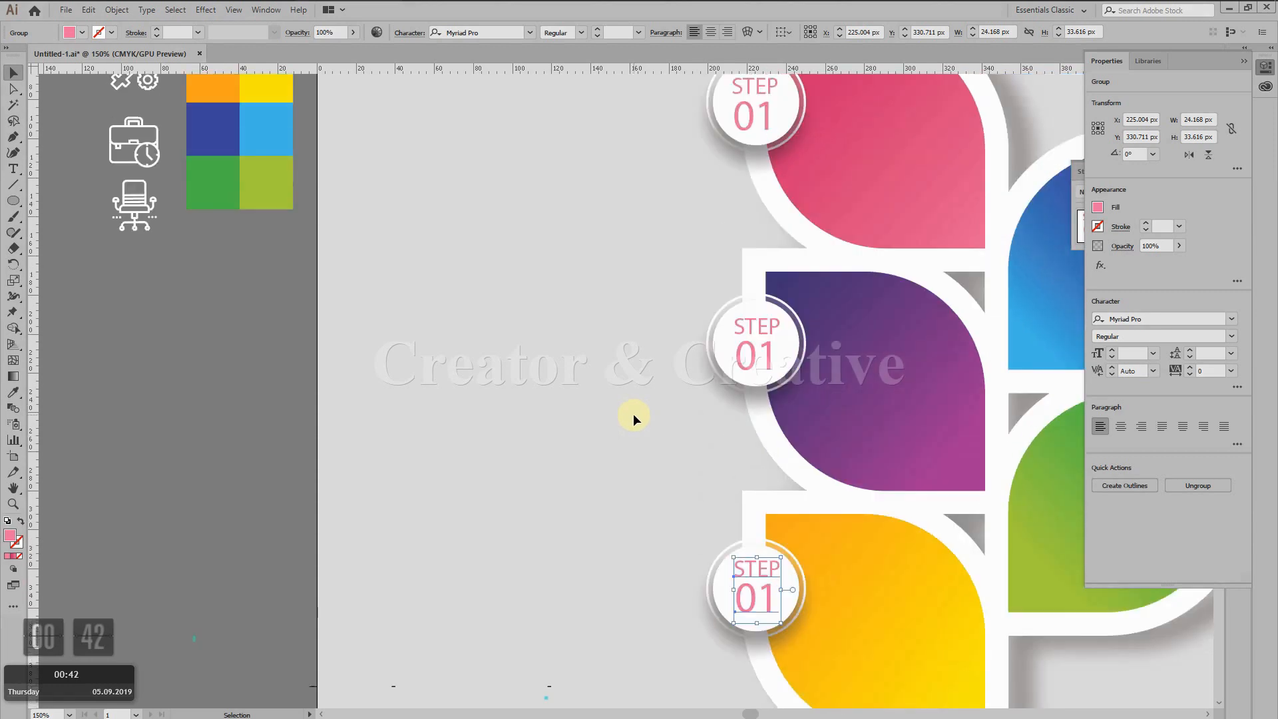
pyautogui.press('i')
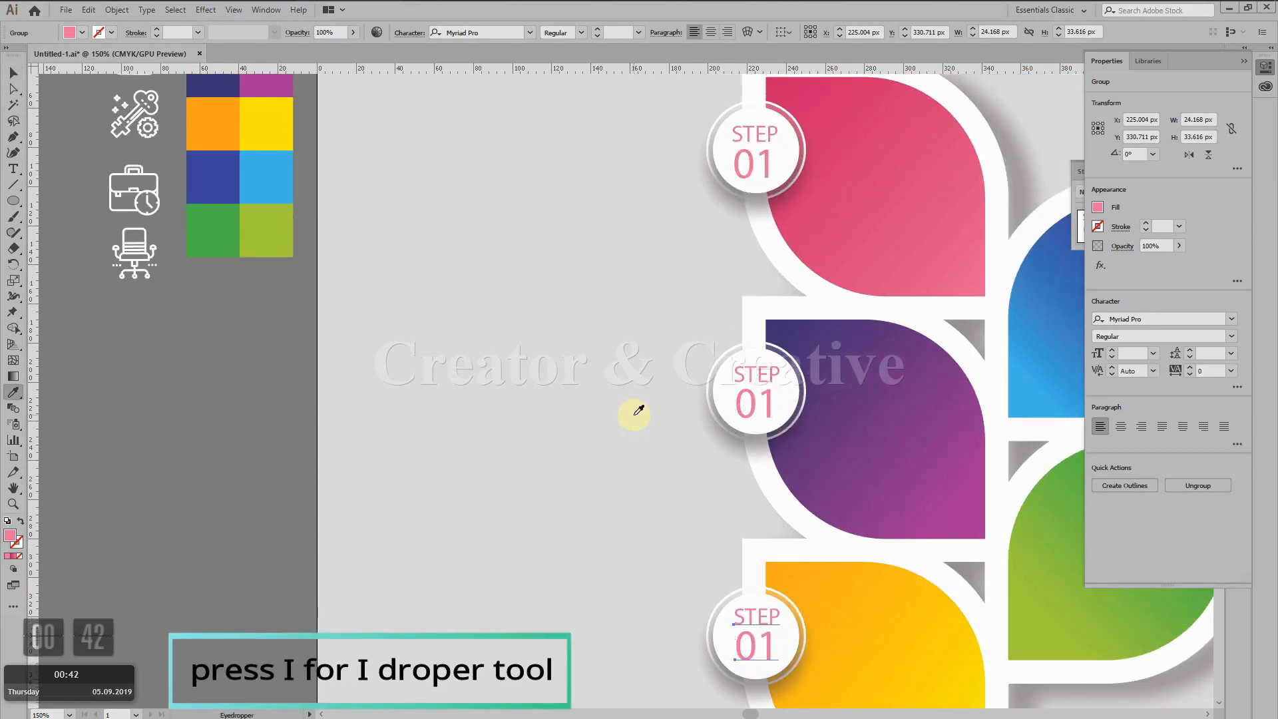
pyautogui.click(261, 135)
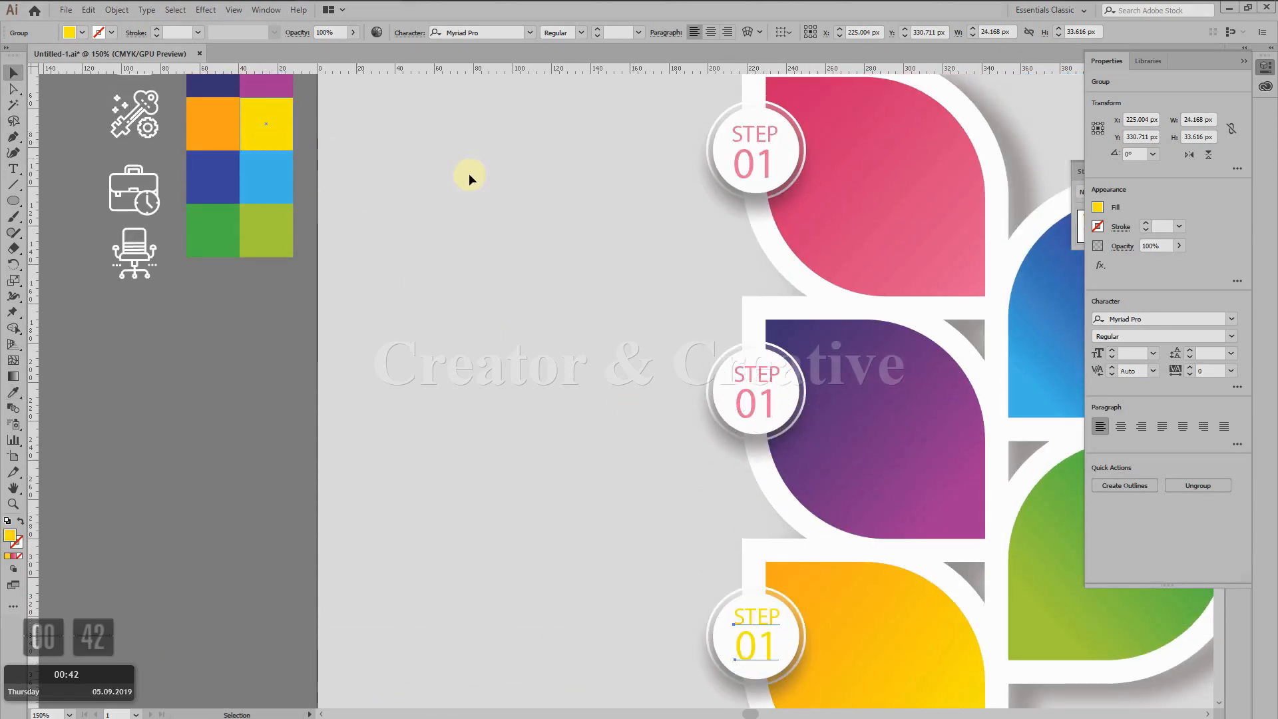
pyautogui.press('v')
# Recolour the purple leaf's STEP 01 label with the light purple from the colour palette
pyautogui.click(759, 380)
pyautogui.scroll(1, 371, 242)
pyautogui.press('i')
pyautogui.click(267, 133)
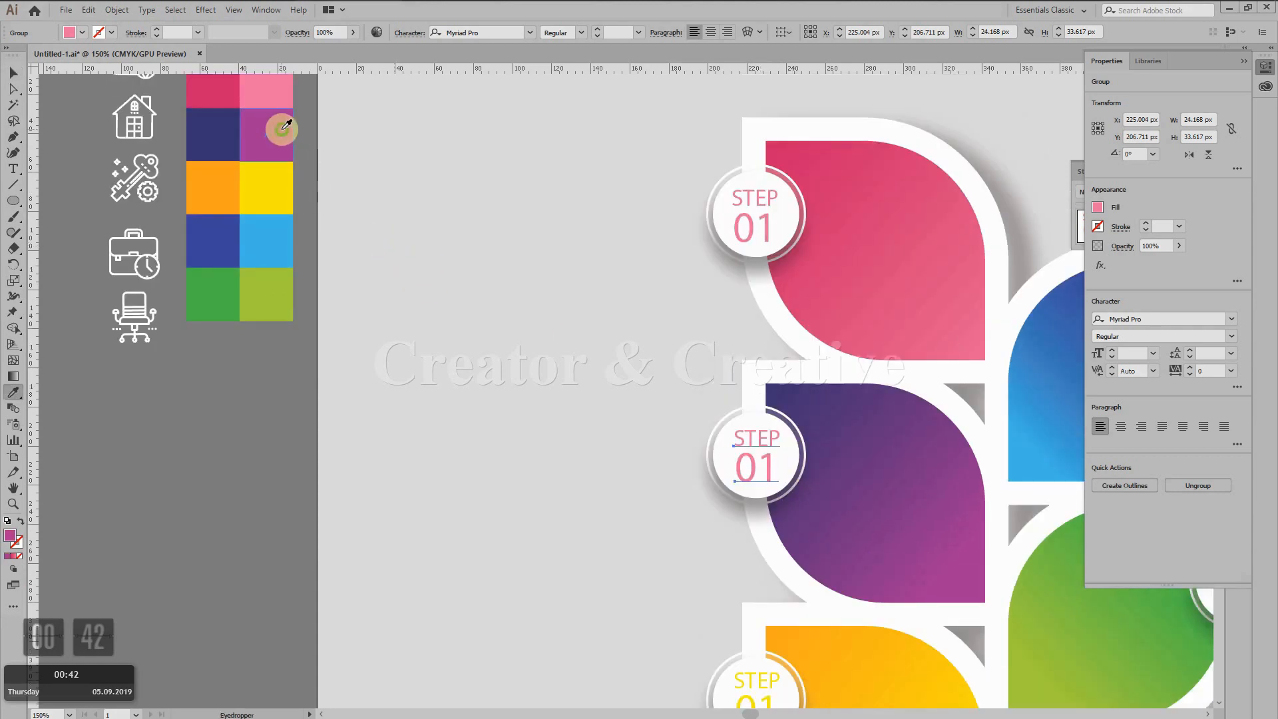
pyautogui.scroll(-2, 651, 391)
pyautogui.press('v')
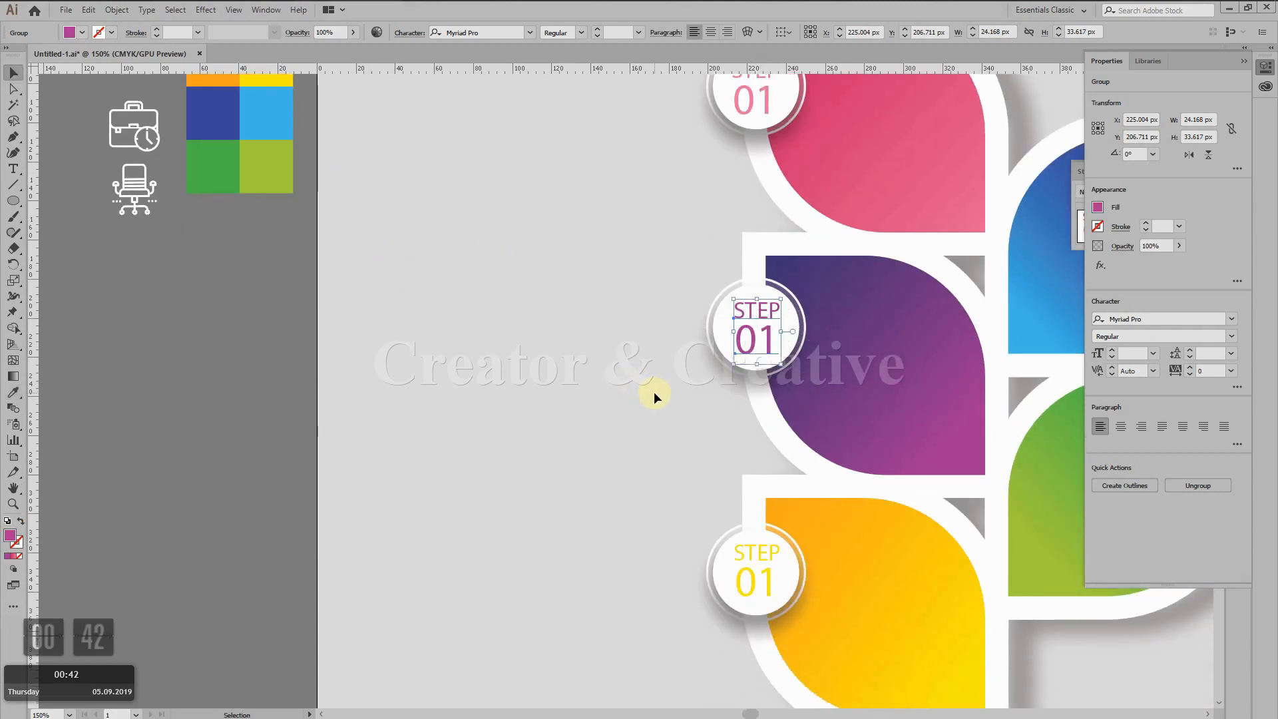
# Copy the pink STEP 01 label into the blue and green leaves' white buttons, nudging the green leaf's copy down 1 px
pyautogui.moveTo(908, 351); pyautogui.dragTo(400, 405)
pyautogui.doubleClick(230, 154)
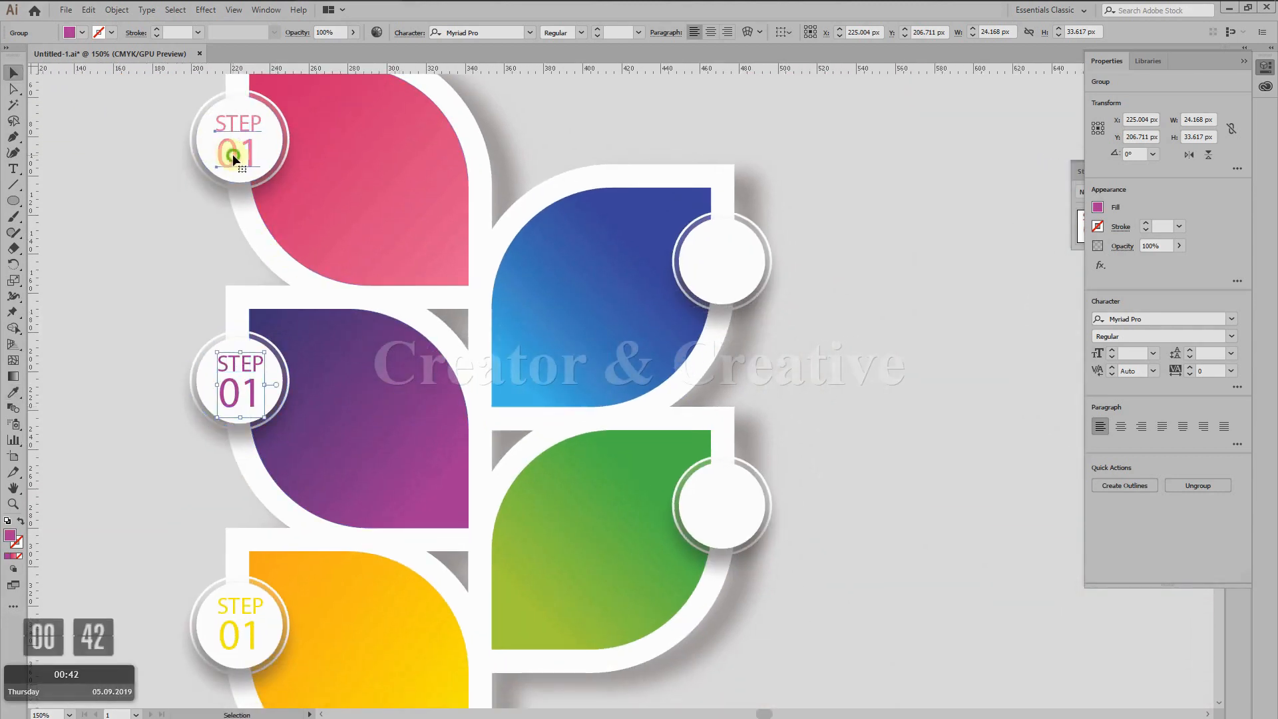
pyautogui.press('Escape')
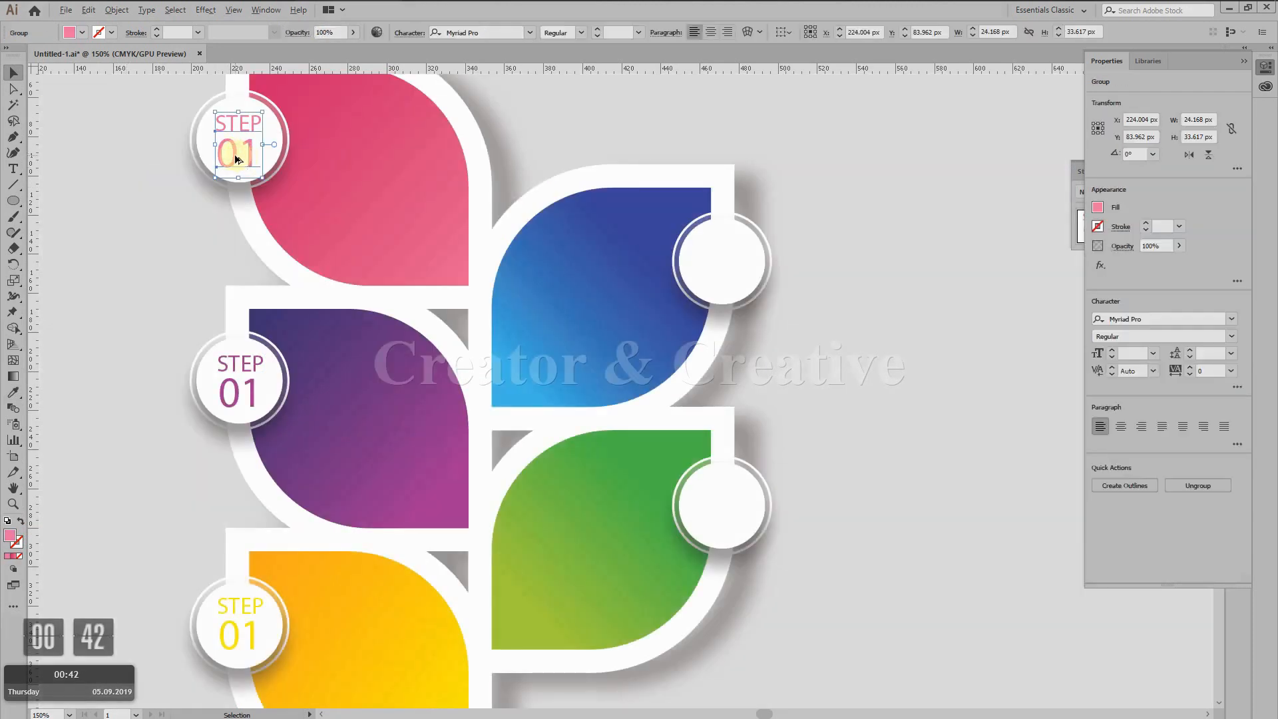
pyautogui.moveTo(237, 159); pyautogui.dragTo(721, 280)
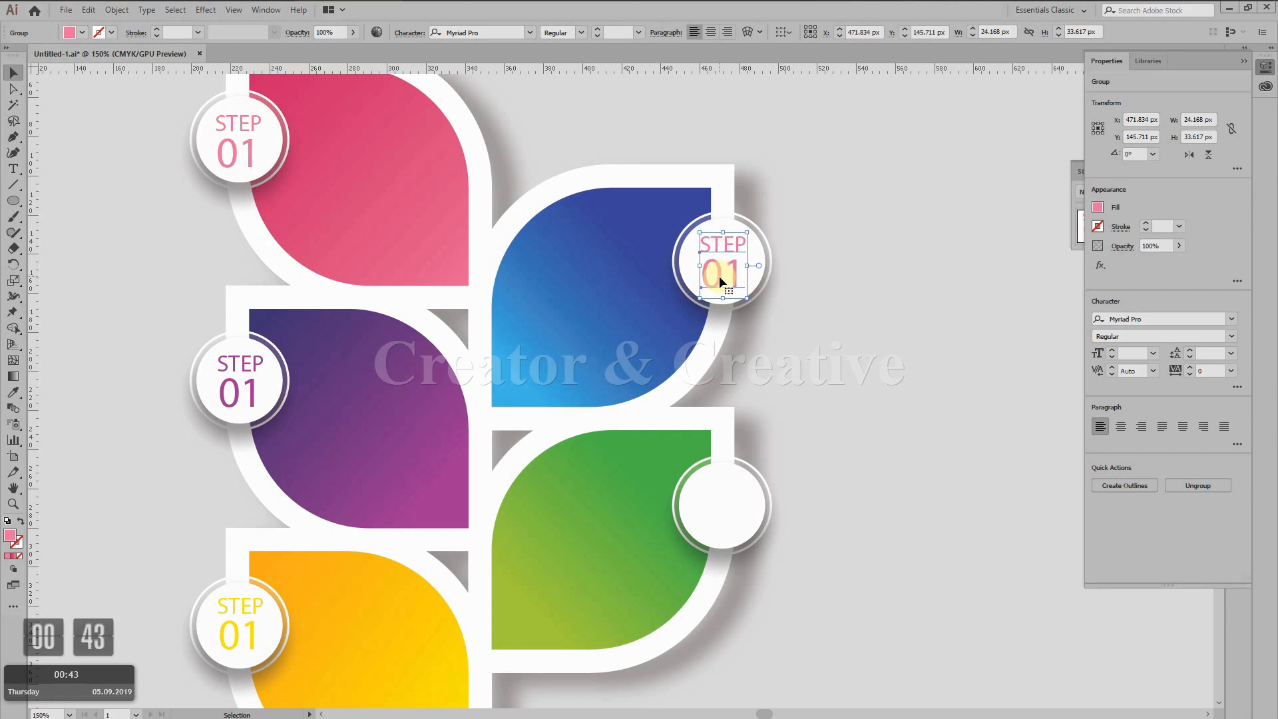
pyautogui.moveTo(718, 271); pyautogui.dragTo(731, 506)
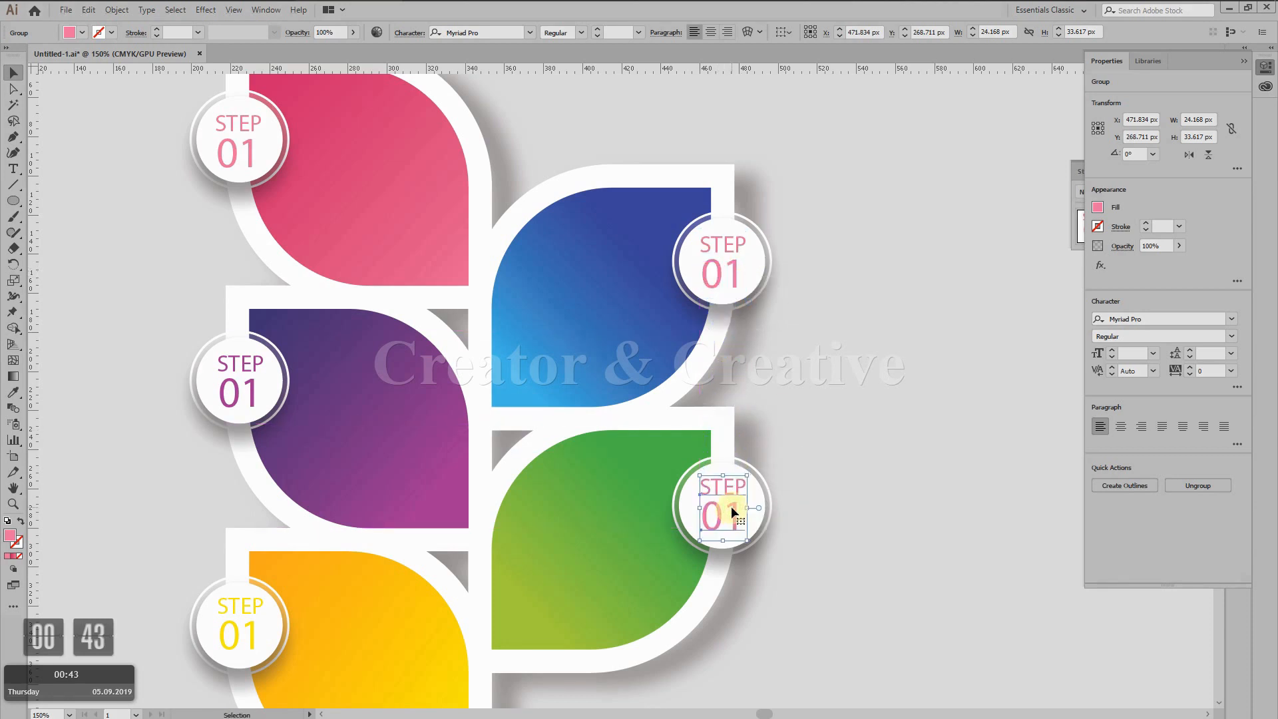
pyautogui.press('Down')
# Recolour the green leaf's STEP 01 label with the light green from the colour palette
pyautogui.press('i')
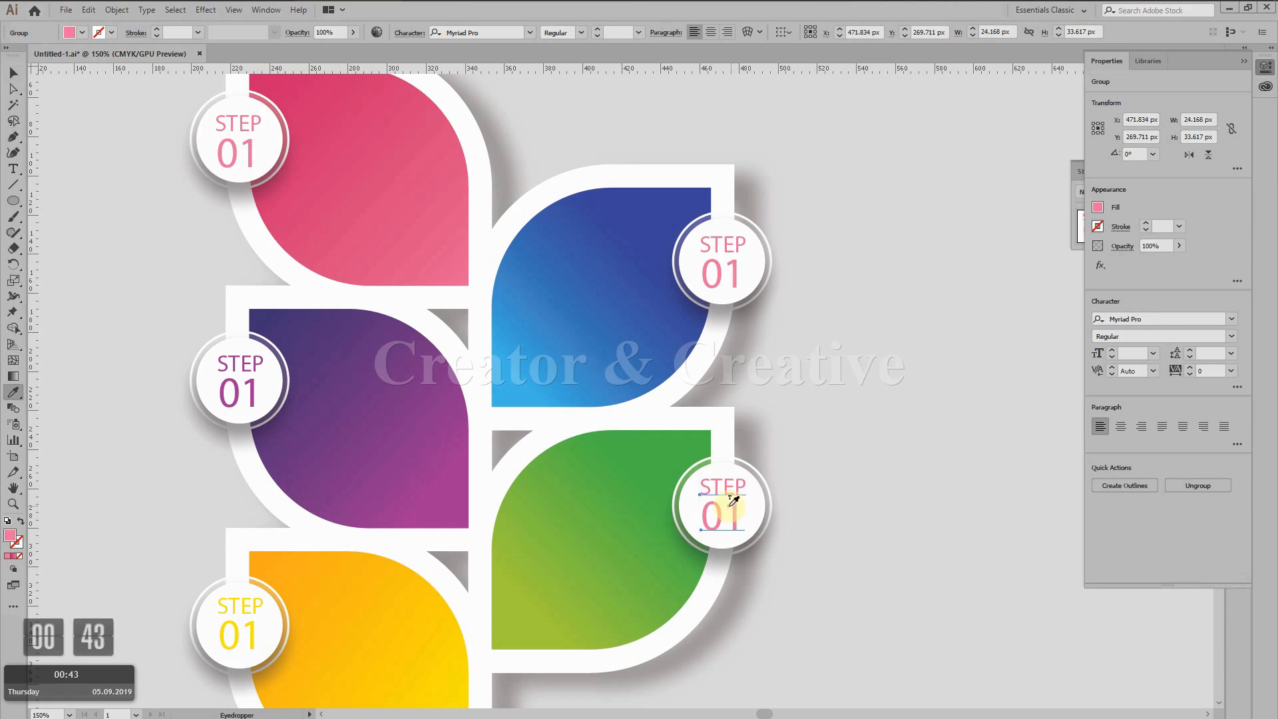
pyautogui.moveTo(484, 442); pyautogui.dragTo(893, 477)
pyautogui.click(210, 242)
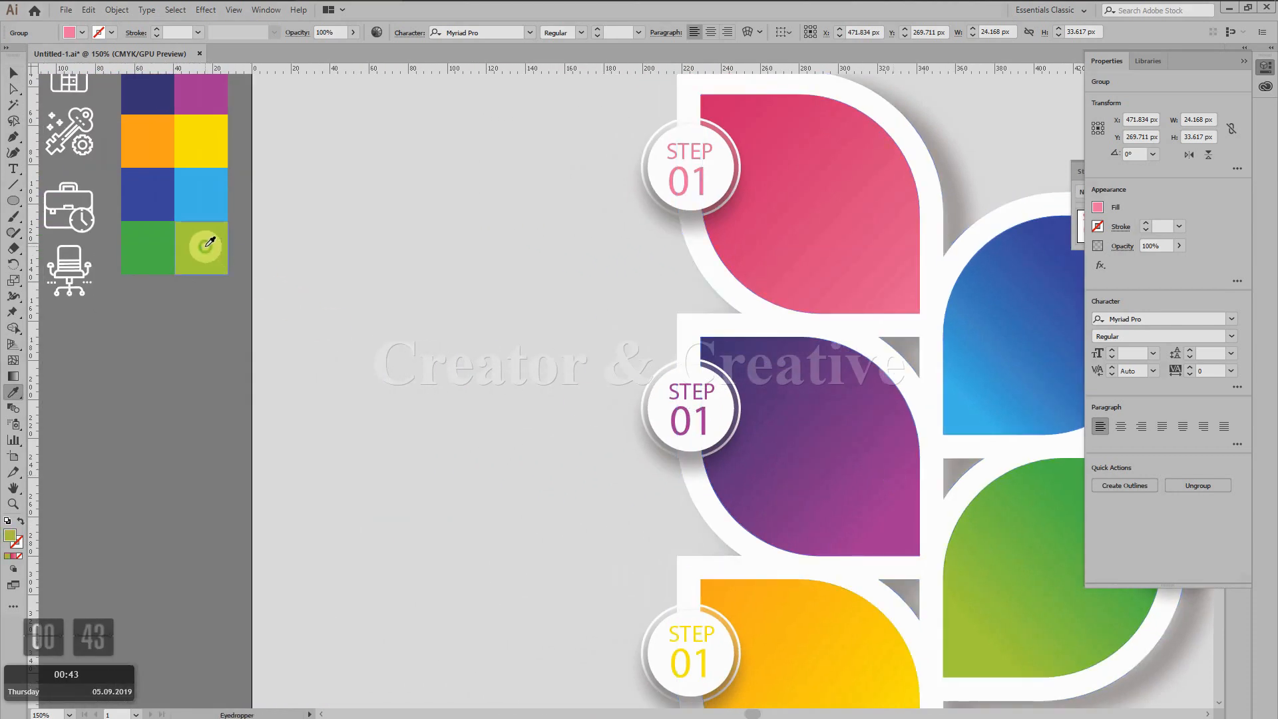
pyautogui.moveTo(750, 413); pyautogui.dragTo(247, 382)
pyautogui.press('v')
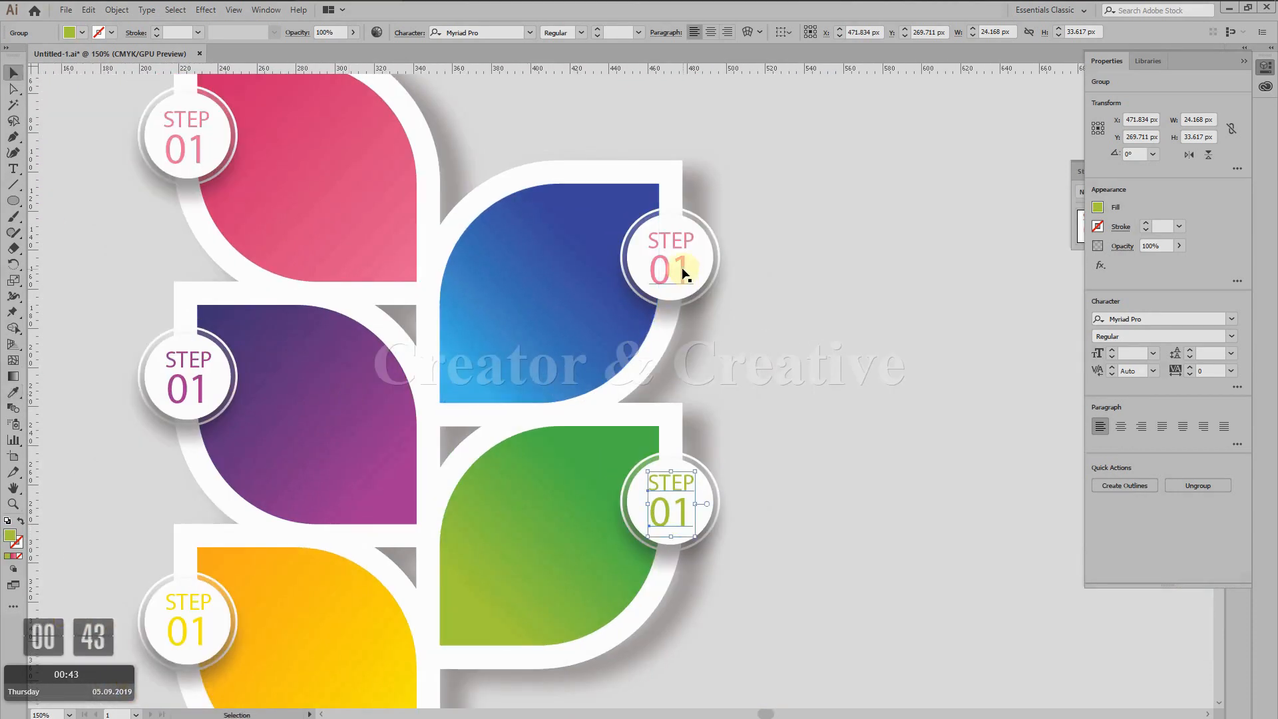
# Recolour the blue leaf's STEP 01 label with the light blue from the colour palette
pyautogui.click(686, 273)
pyautogui.press('i')
pyautogui.moveTo(490, 357); pyautogui.dragTo(830, 481)
pyautogui.click(220, 274)
pyautogui.moveTo(932, 400); pyautogui.dragTo(336, 356)
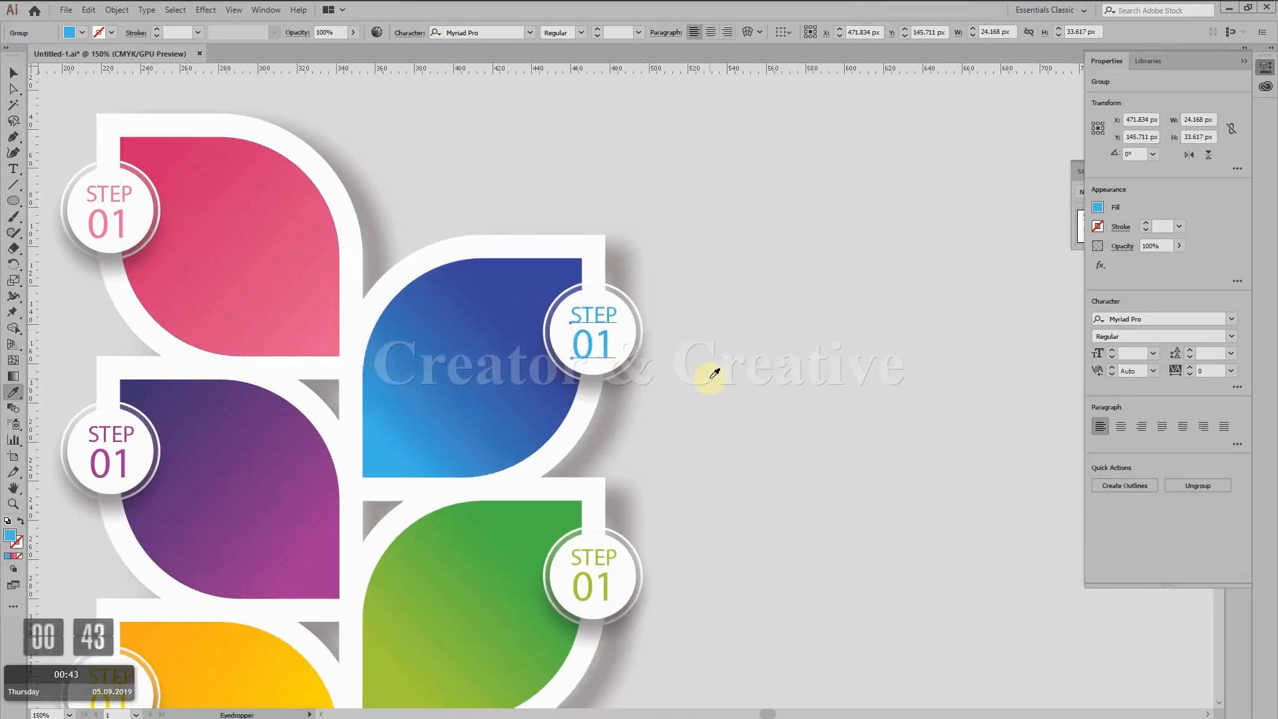
pyautogui.press('v')
pyautogui.click(697, 401)
pyautogui.moveTo(608, 491); pyautogui.dragTo(744, 391)
pyautogui.click(759, 479)
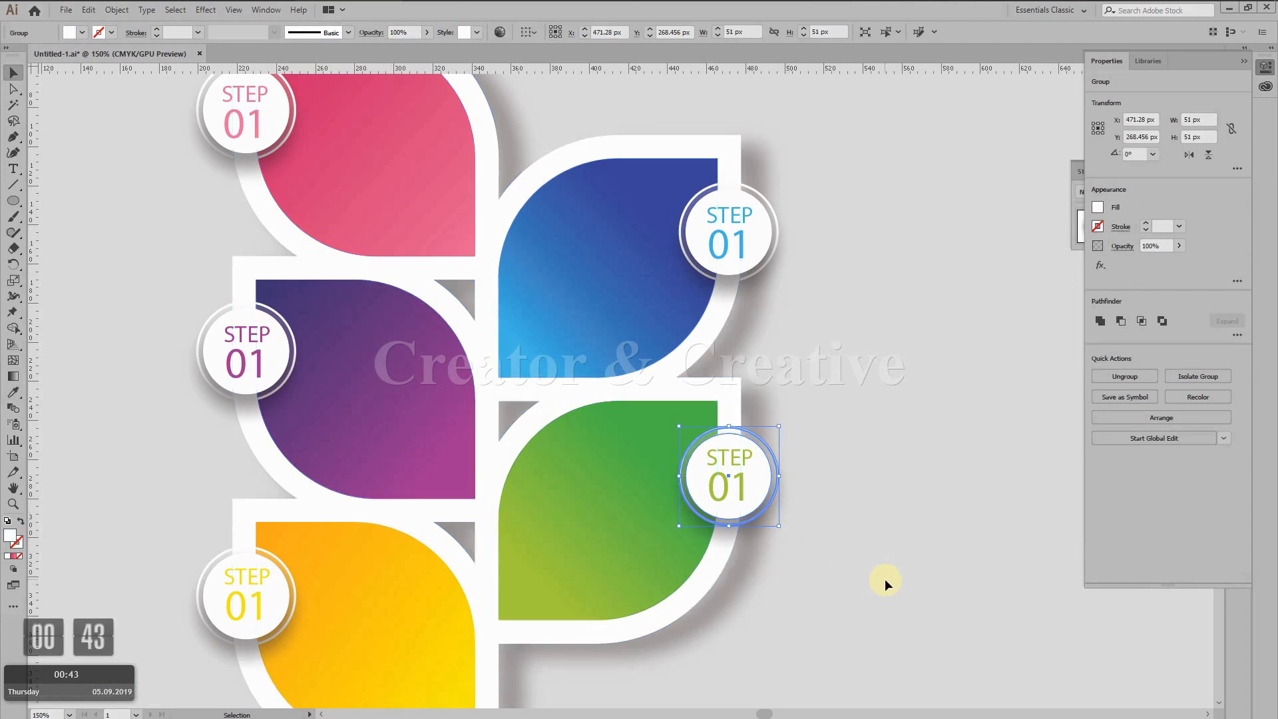
pyautogui.click(886, 579)
# Add a text object reading SAMPLE TEXT in the free area below the colour palette
pyautogui.moveTo(884, 548); pyautogui.dragTo(934, 349)
pyautogui.hotkey('ctrl', '-')
pyautogui.moveTo(508, 319); pyautogui.dragTo(709, 457)
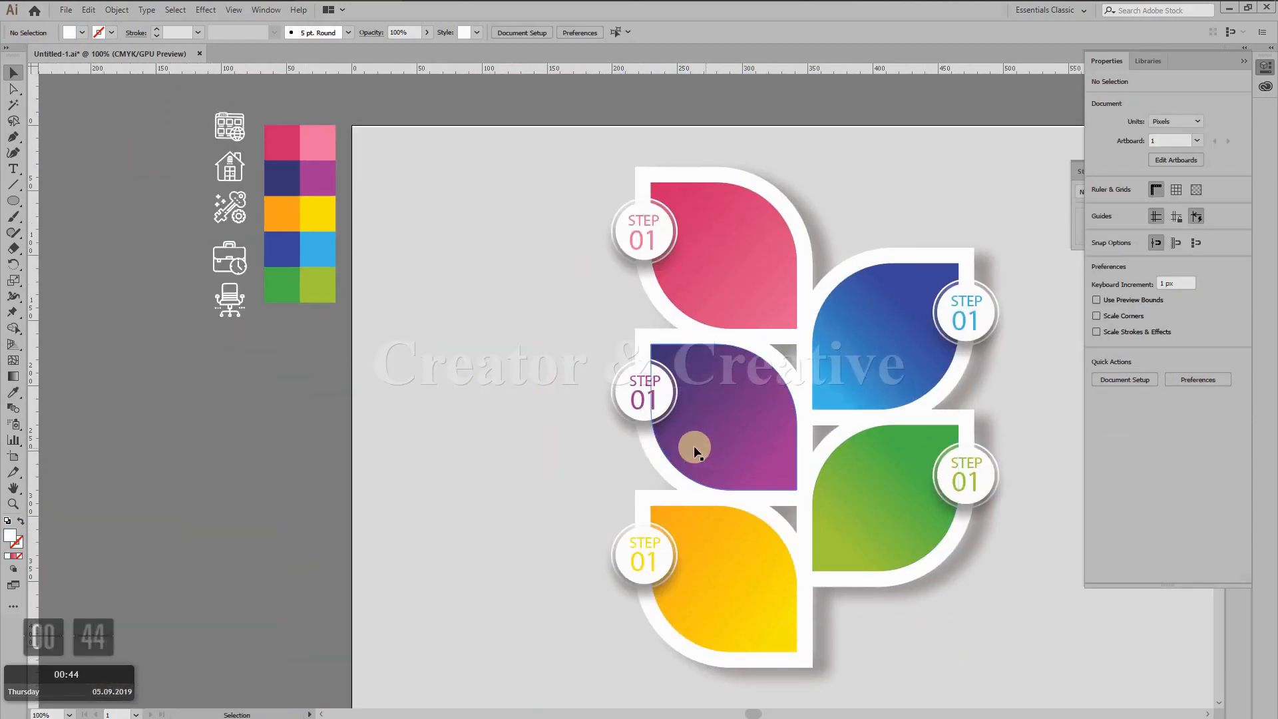
pyautogui.click(15, 169)
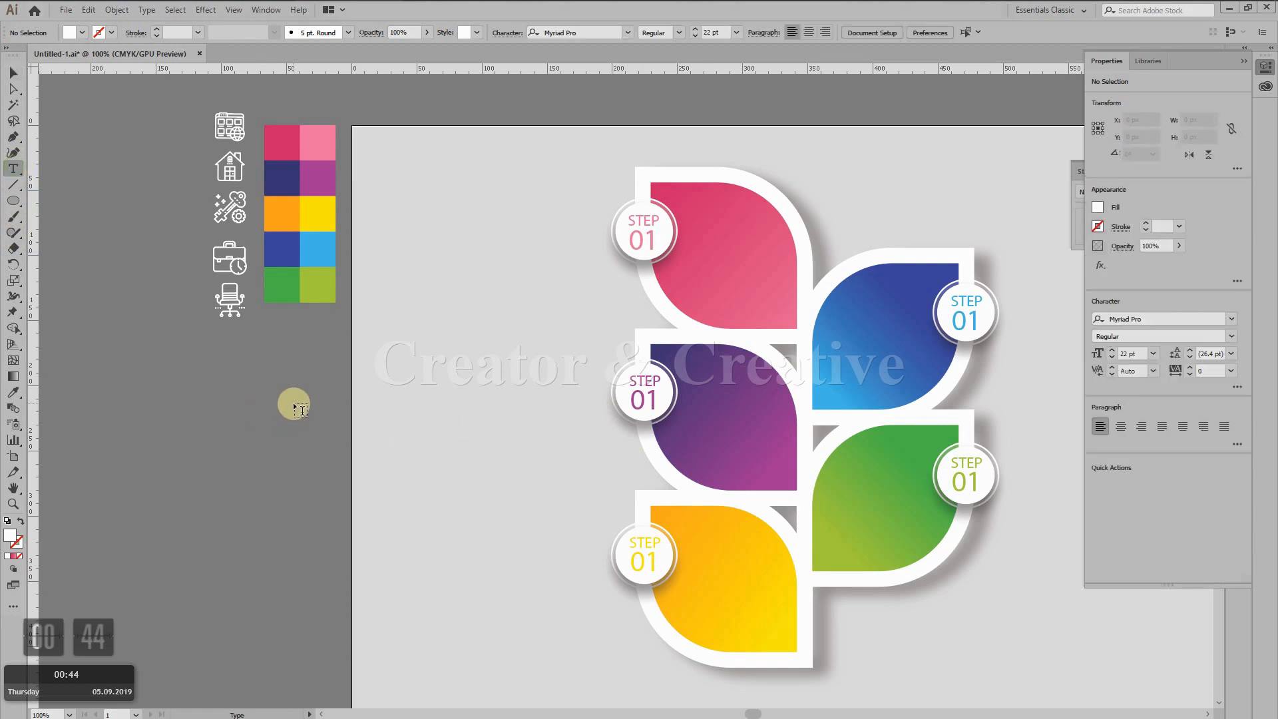
pyautogui.click(293, 402)
pyautogui.write('SAMPLE ')
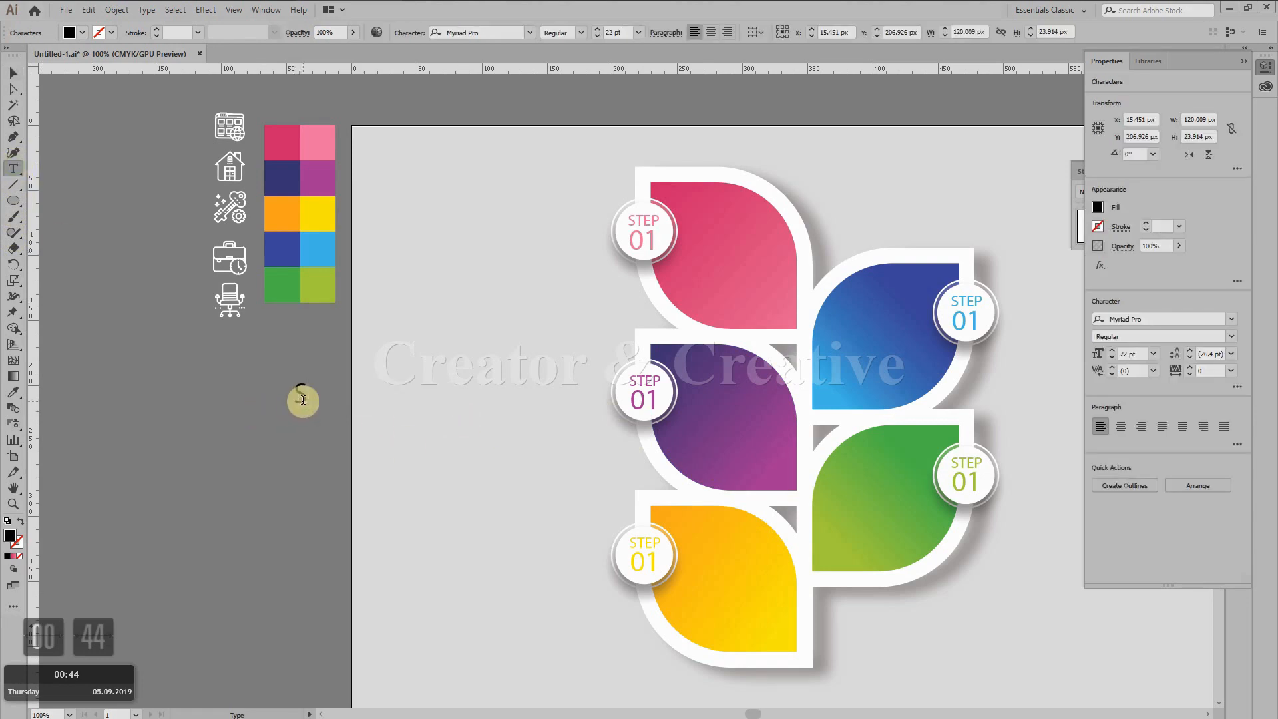
pyautogui.write('TEXT')
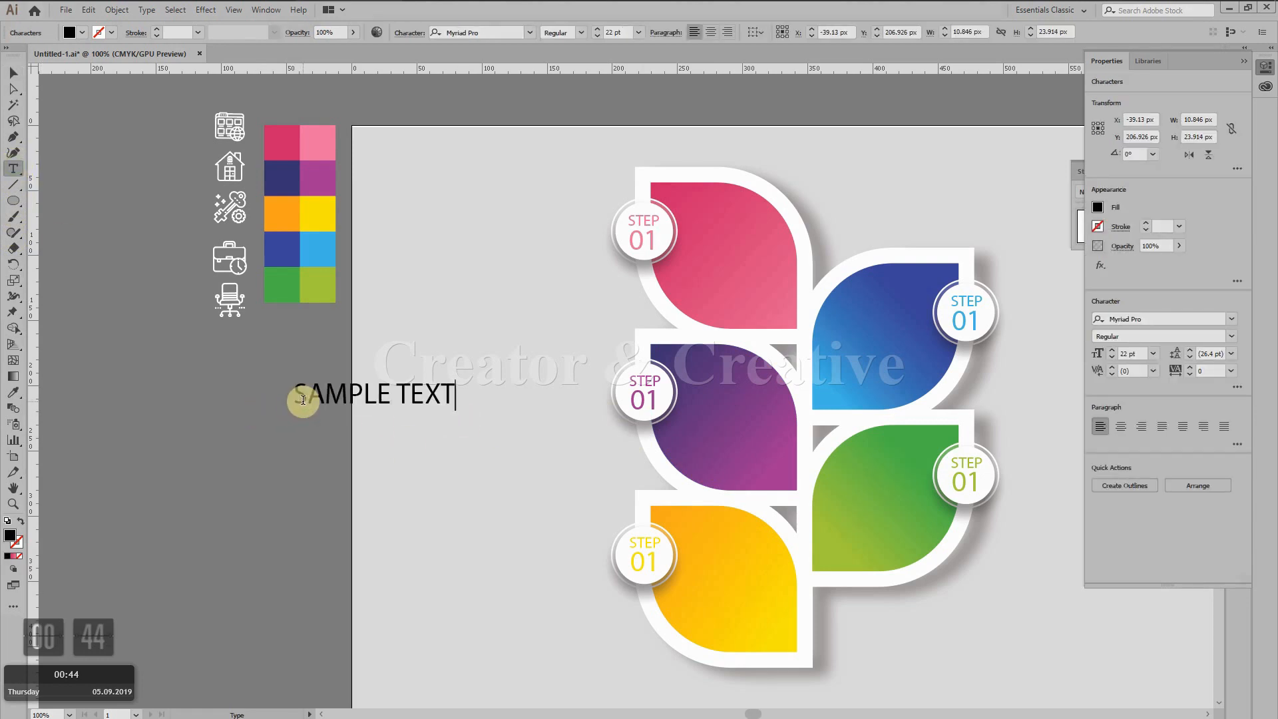
pyautogui.click(13, 72)
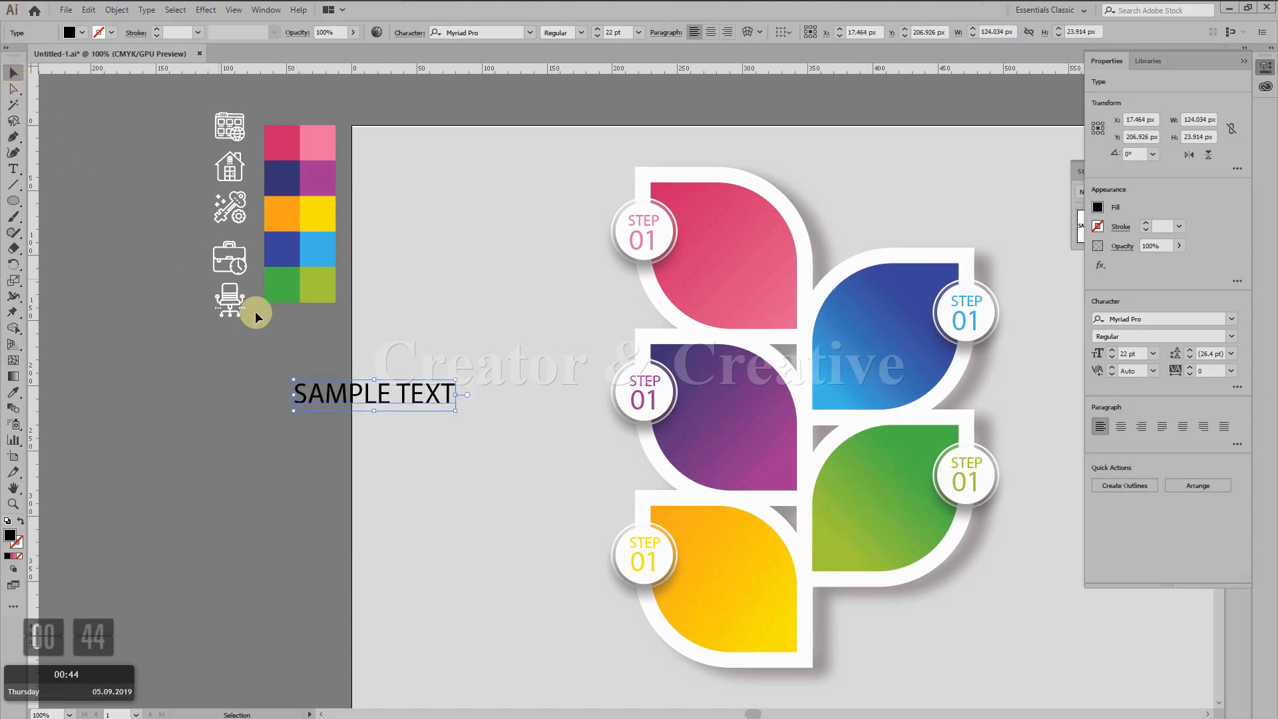
# Fill the SAMPLE TEXT with white and reduce its font size to 16 pt
pyautogui.doubleClick(10, 536)
pyautogui.click(466, 277)
pyautogui.click(778, 281)
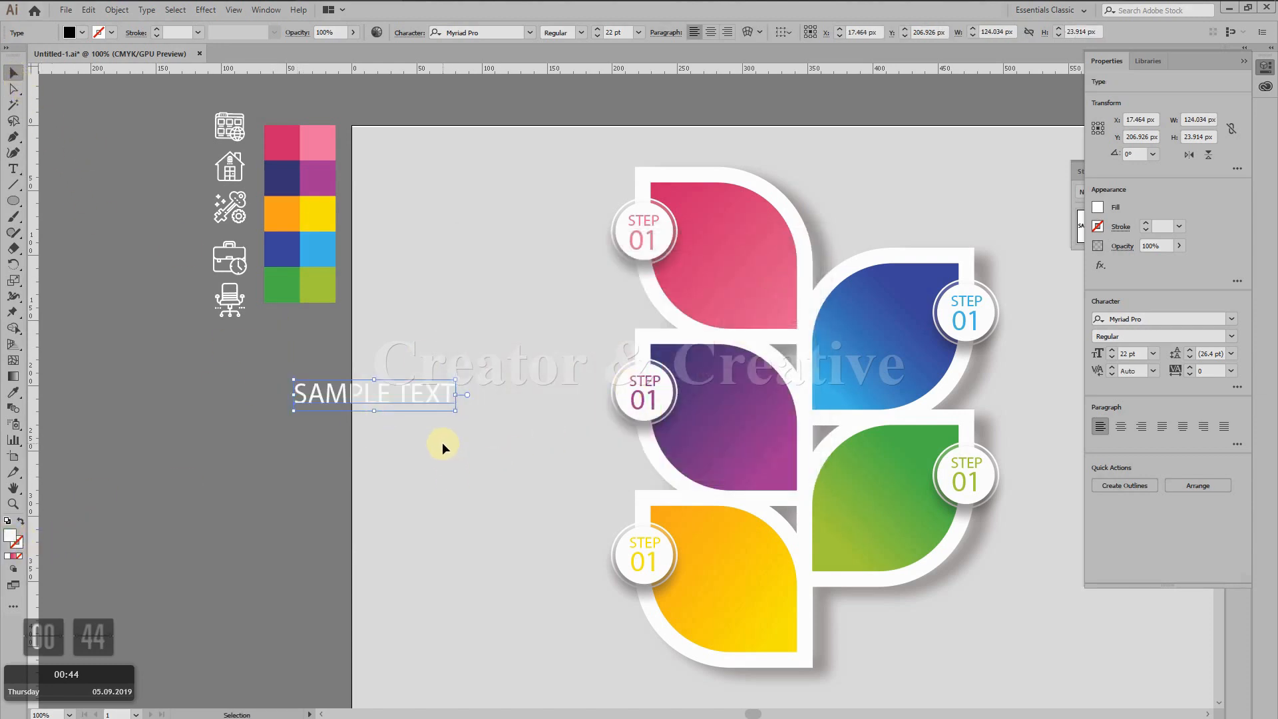
pyautogui.click(597, 36)
pyautogui.click(597, 36)
pyautogui.click(597, 36)
pyautogui.click(597, 36)
pyautogui.click(597, 36)
pyautogui.click(597, 36)
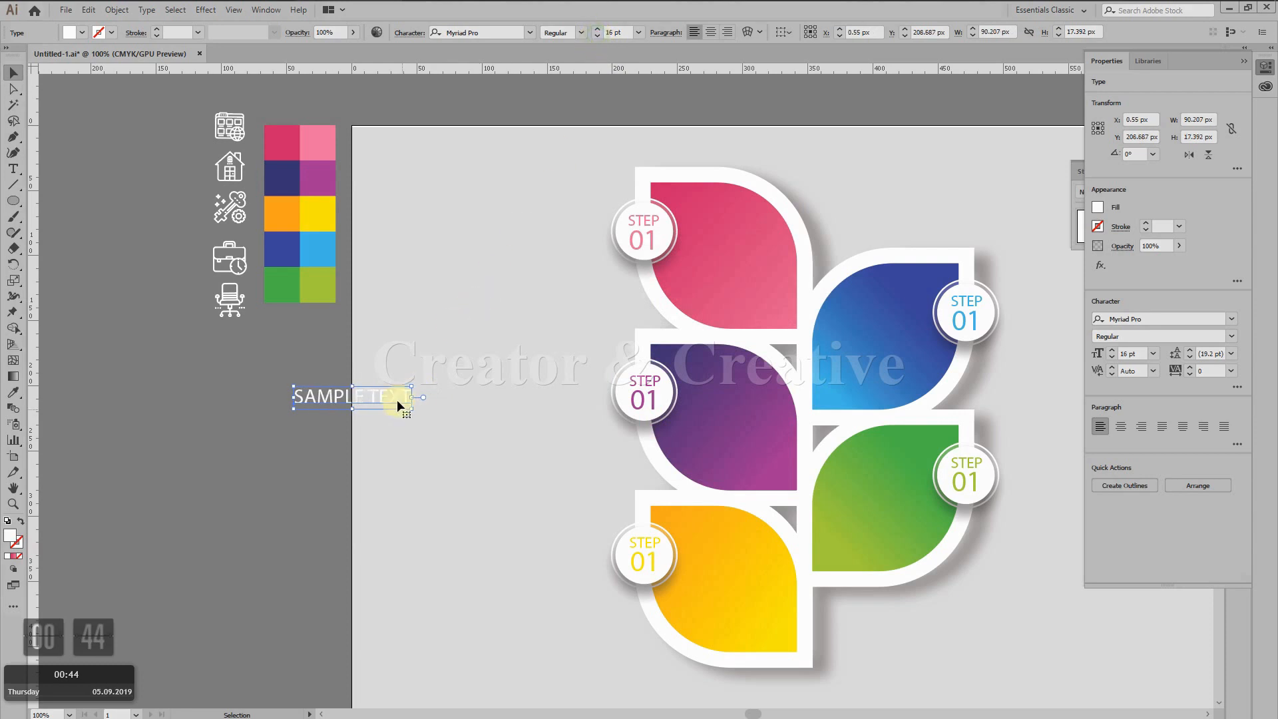
# Move the SAMPLE TEXT onto the pink leaf beside its STEP label and reduce the font size to 12 pt
pyautogui.moveTo(400, 404); pyautogui.dragTo(784, 223)
pyautogui.hotkey('ctrl', '+')
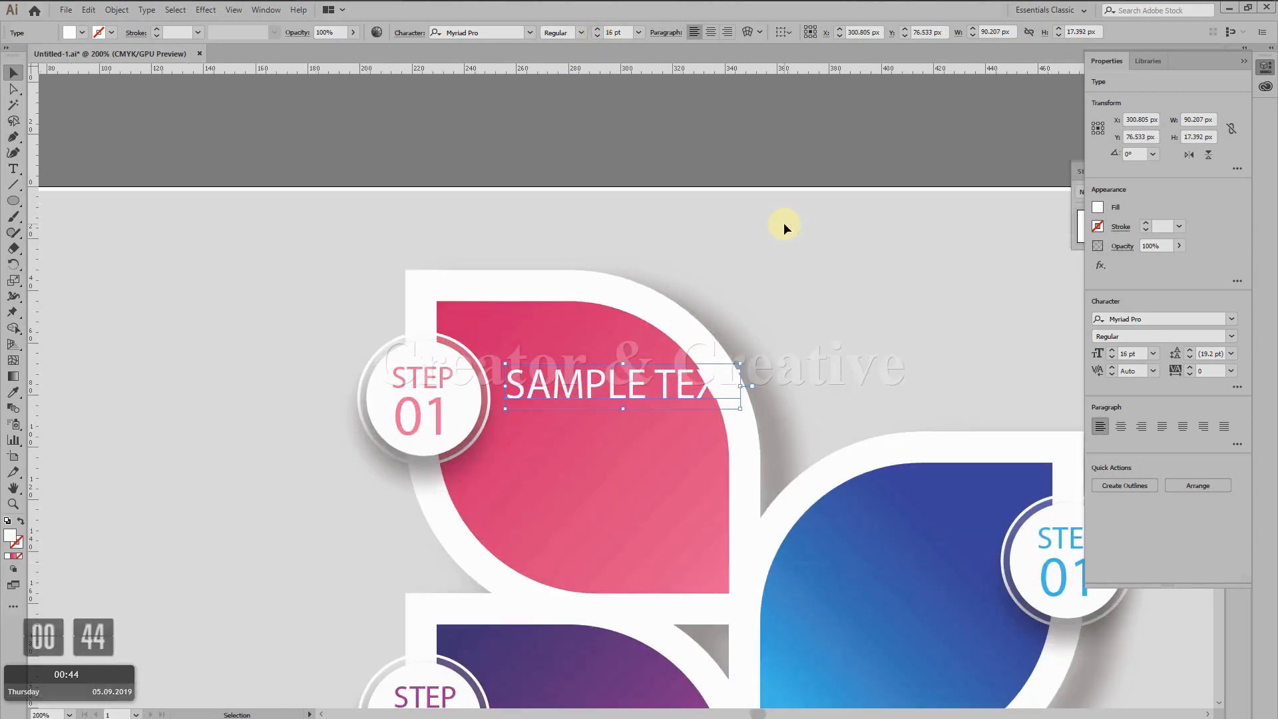
pyautogui.moveTo(708, 504); pyautogui.dragTo(624, 364)
pyautogui.click(596, 36)
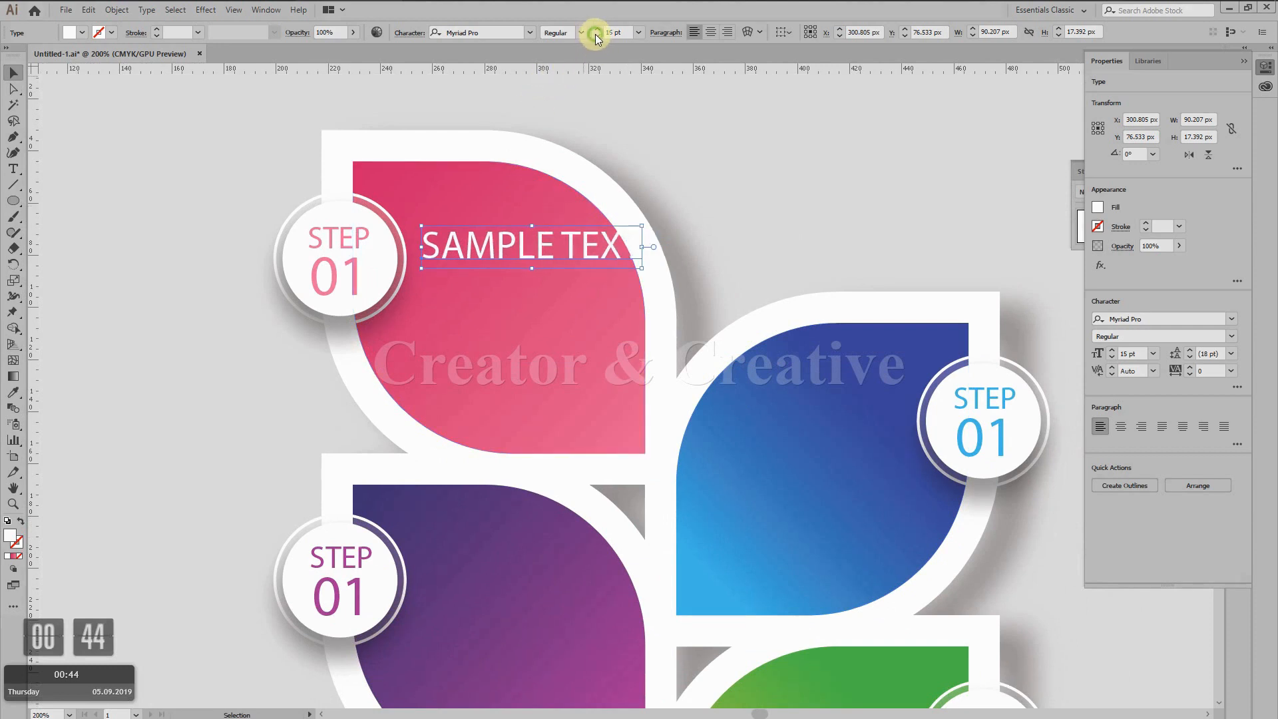
pyautogui.click(597, 36)
pyautogui.click(596, 36)
pyautogui.click(597, 36)
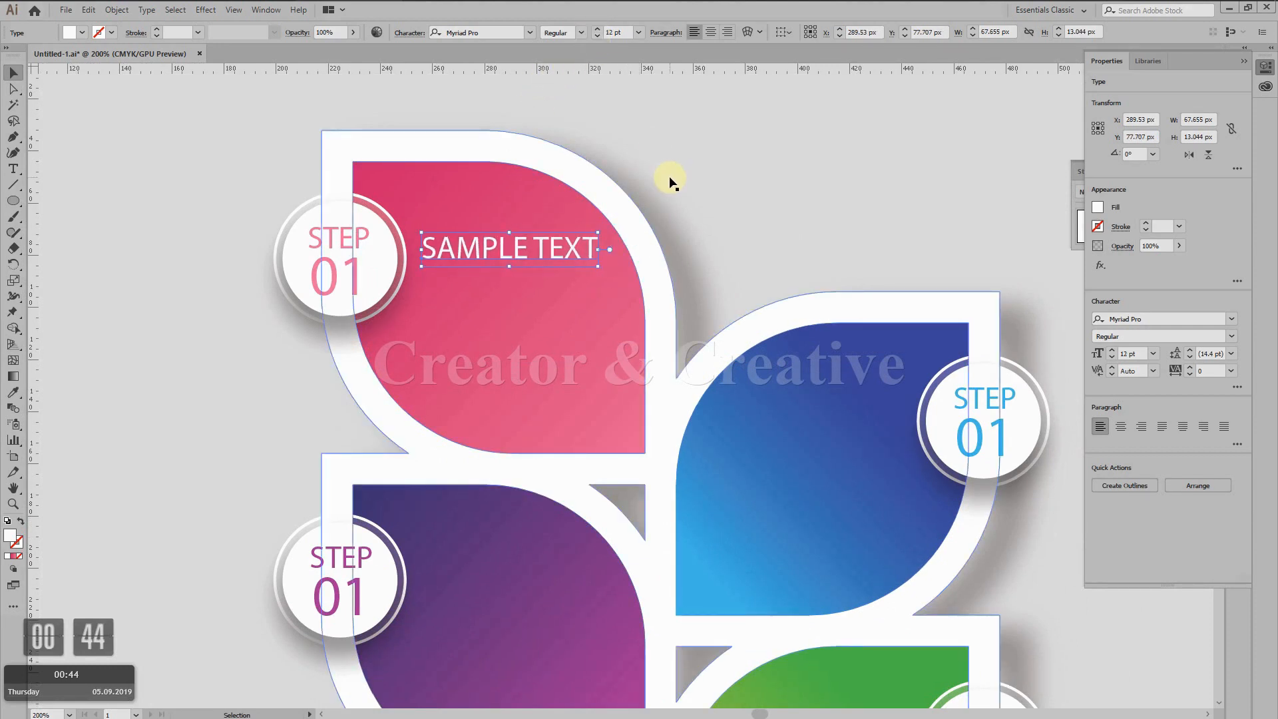
# Nudge the pink leaf's SAMPLE TEXT up 6 px and left 1 px
pyautogui.press('Up')
pyautogui.press('Up')
pyautogui.press('Up')
pyautogui.press('Up')
pyautogui.press('Up')
pyautogui.press('Up')
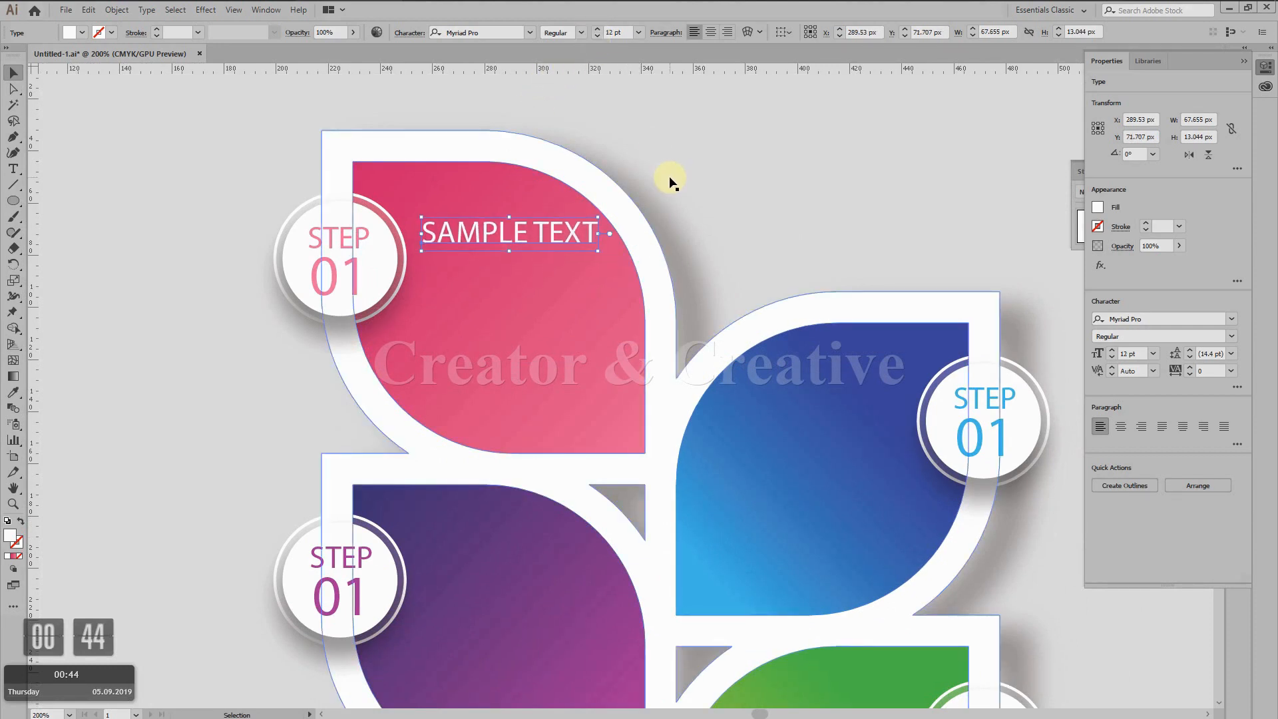
pyautogui.press('Left')
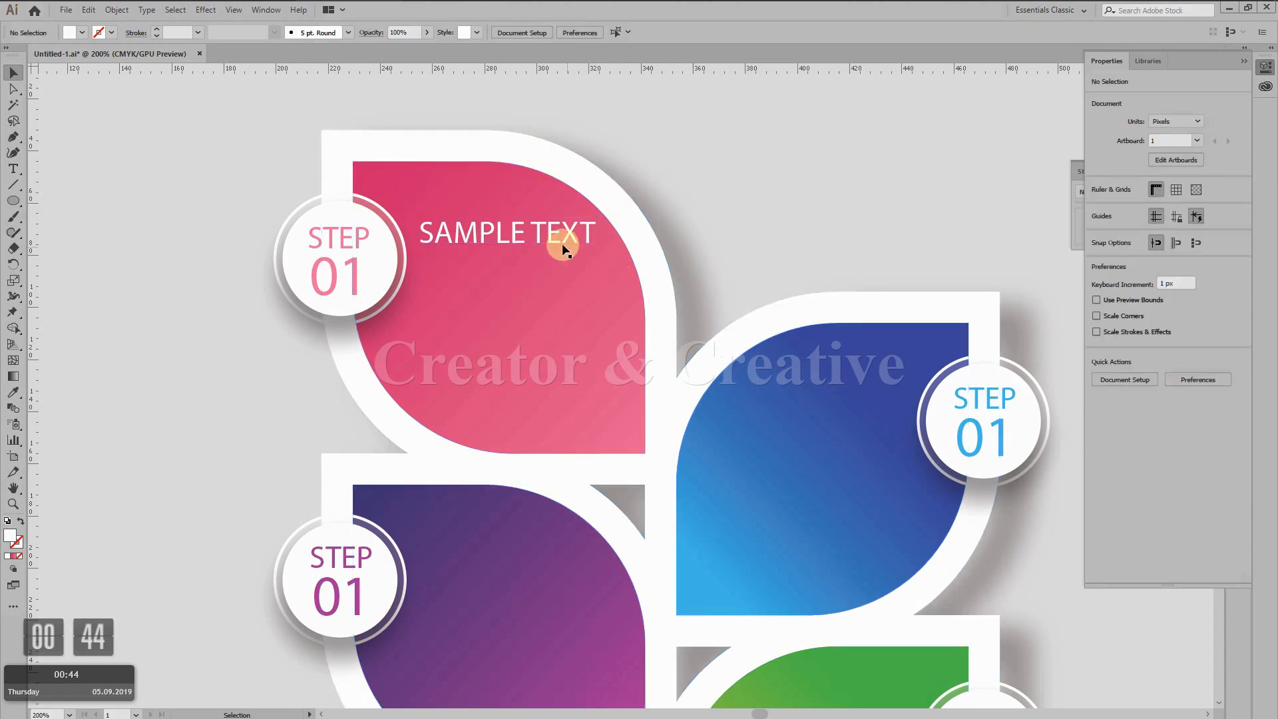
# Copy the SAMPLE TEXT straight down onto the purple leaf and nudge the pink leaf's text down 2 px
pyautogui.scroll(-2, 554, 235)
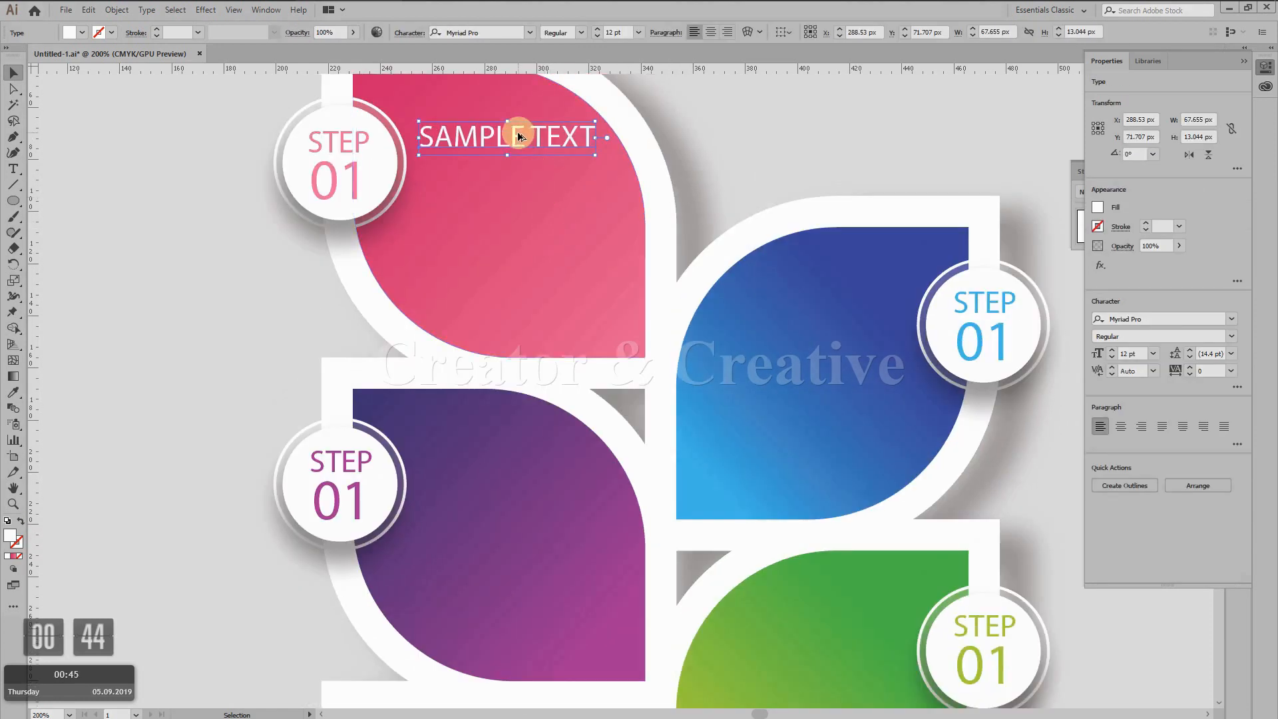
pyautogui.moveTo(522, 134); pyautogui.dragTo(522, 454)
pyautogui.click(481, 136)
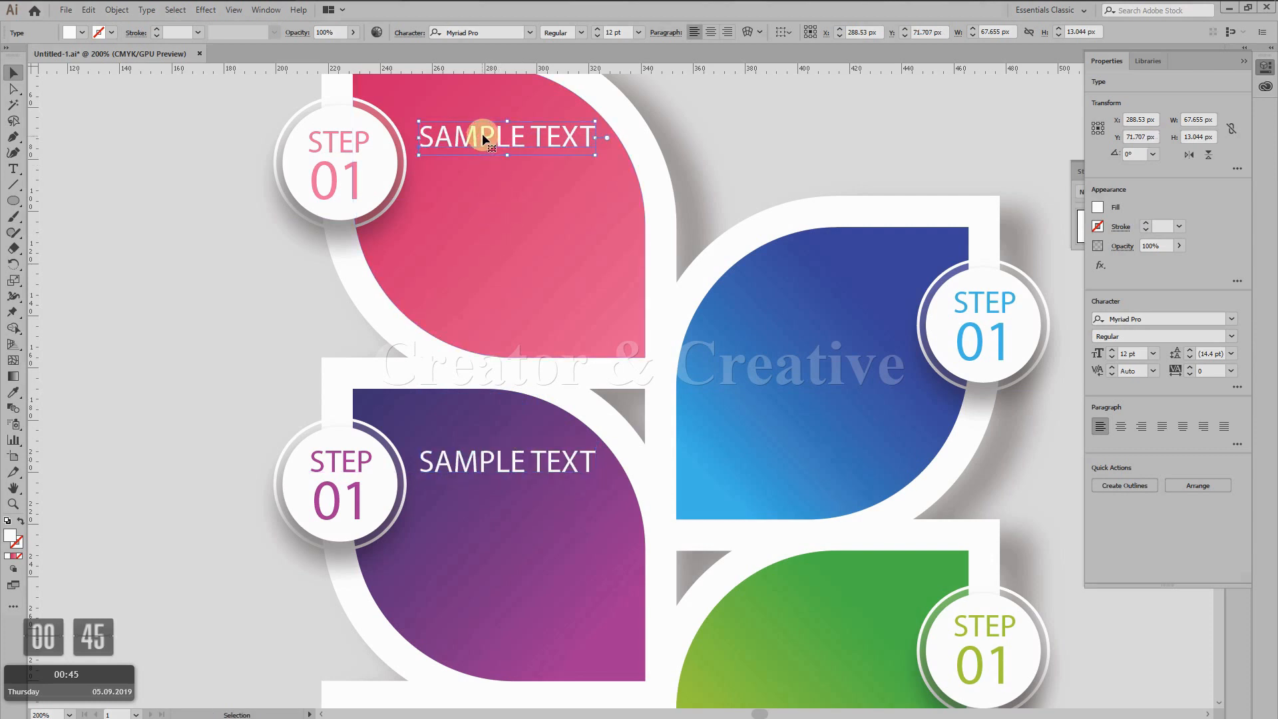
pyautogui.press('Down')
pyautogui.press('Down')
# Copy the purple leaf's SAMPLE TEXT onto the yellow leaf and the blue leaf, beside their STEP labels
pyautogui.scroll(-3, 516, 343)
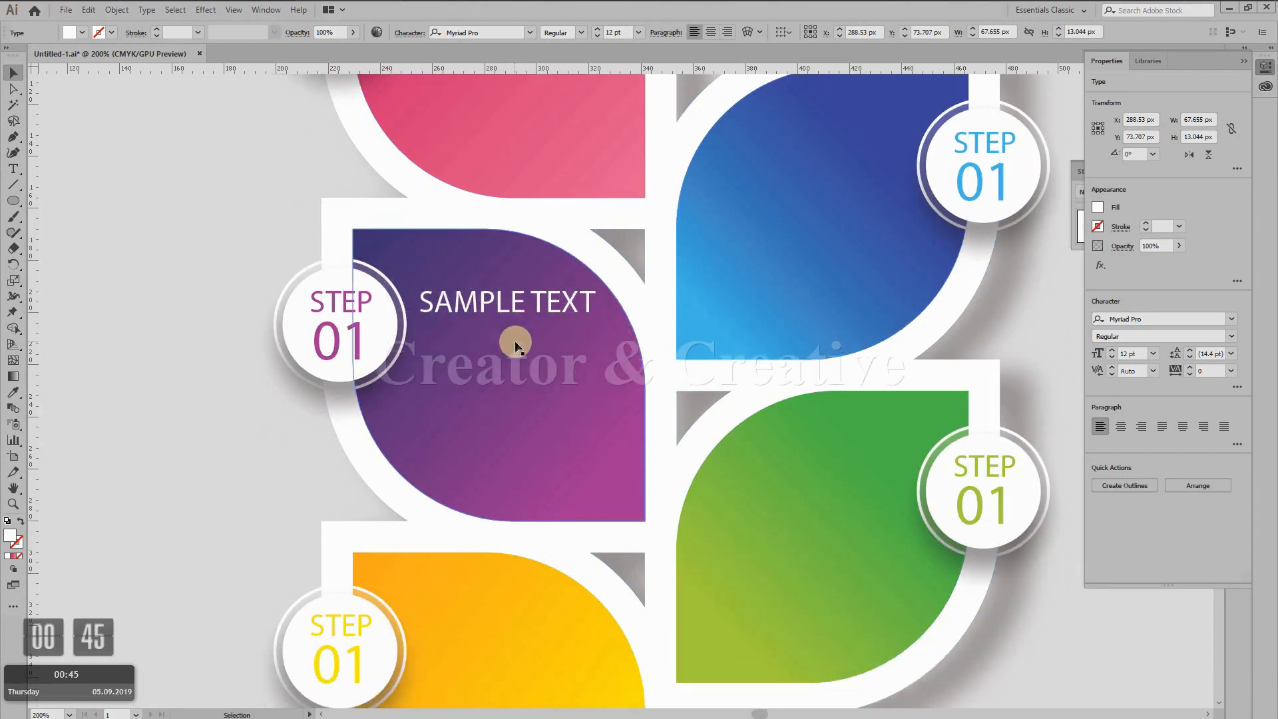
pyautogui.scroll(-2, 516, 343)
pyautogui.moveTo(494, 190); pyautogui.dragTo(518, 518)
pyautogui.scroll(4, 532, 399)
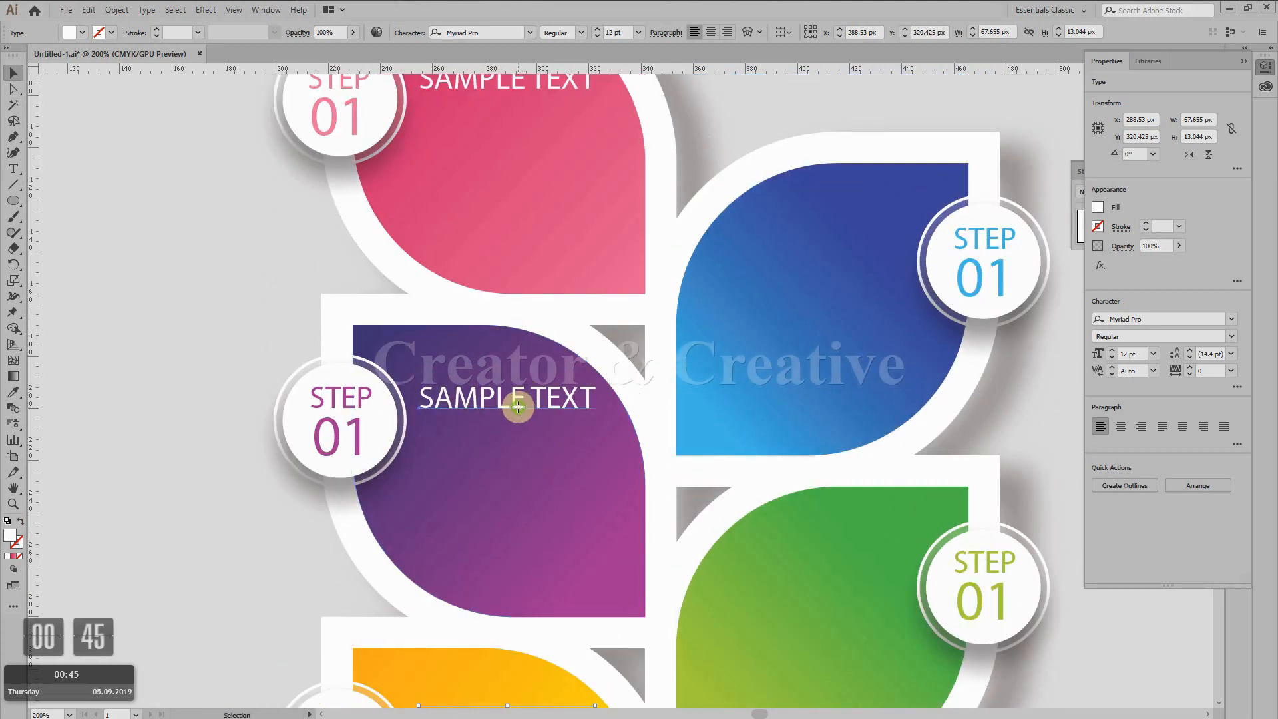
pyautogui.moveTo(518, 407); pyautogui.dragTo(828, 248)
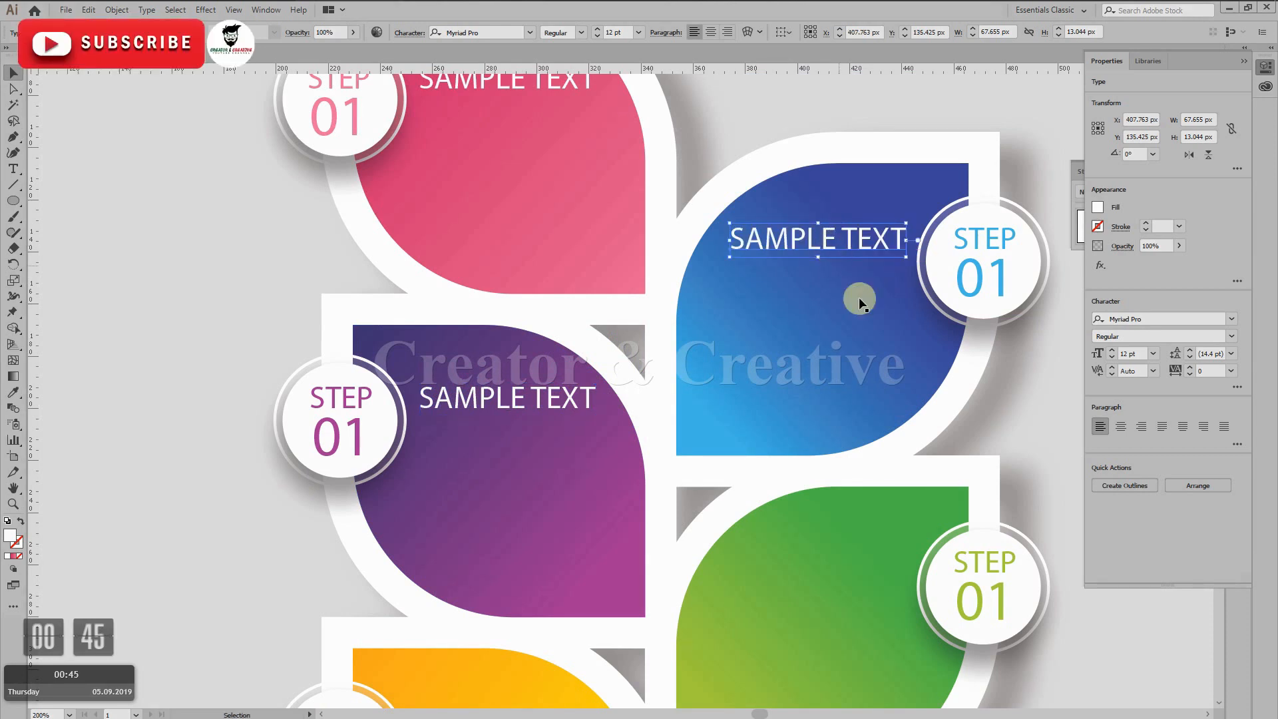
# Copy the blue leaf's SAMPLE TEXT straight down onto the green leaf, beside its STEP label
pyautogui.scroll(-3, 844, 302)
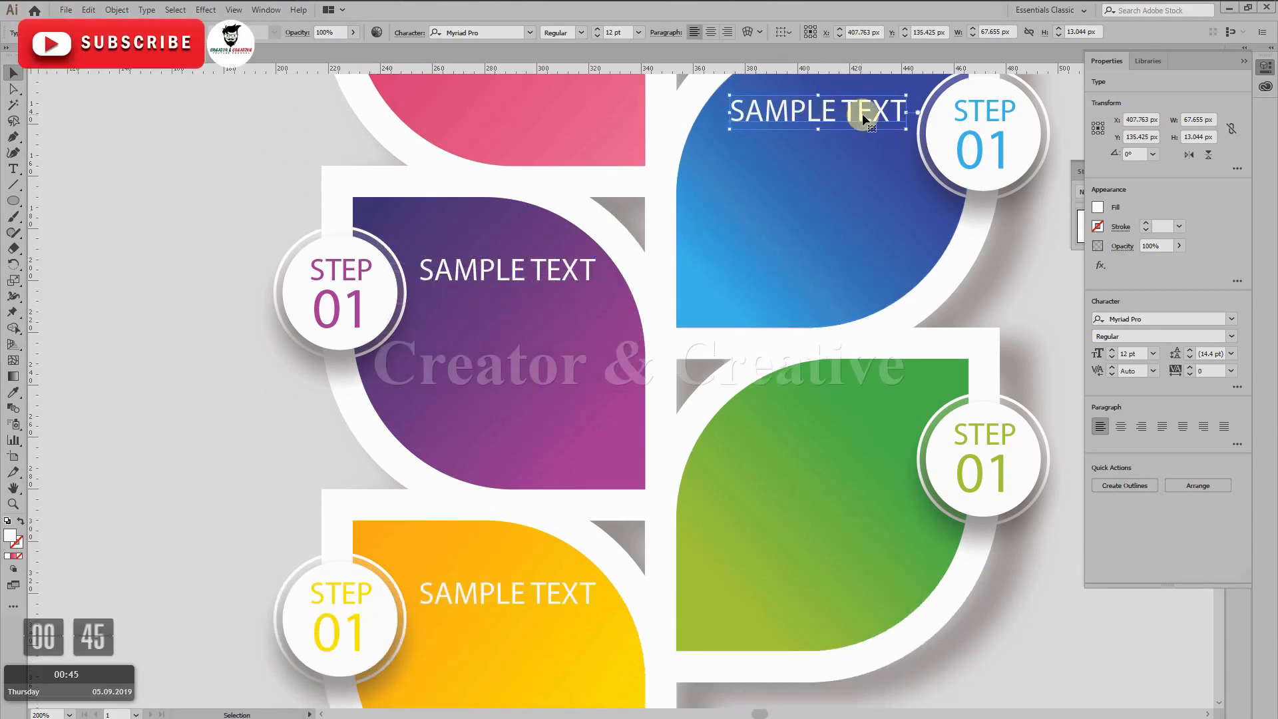
pyautogui.moveTo(861, 113); pyautogui.dragTo(856, 438)
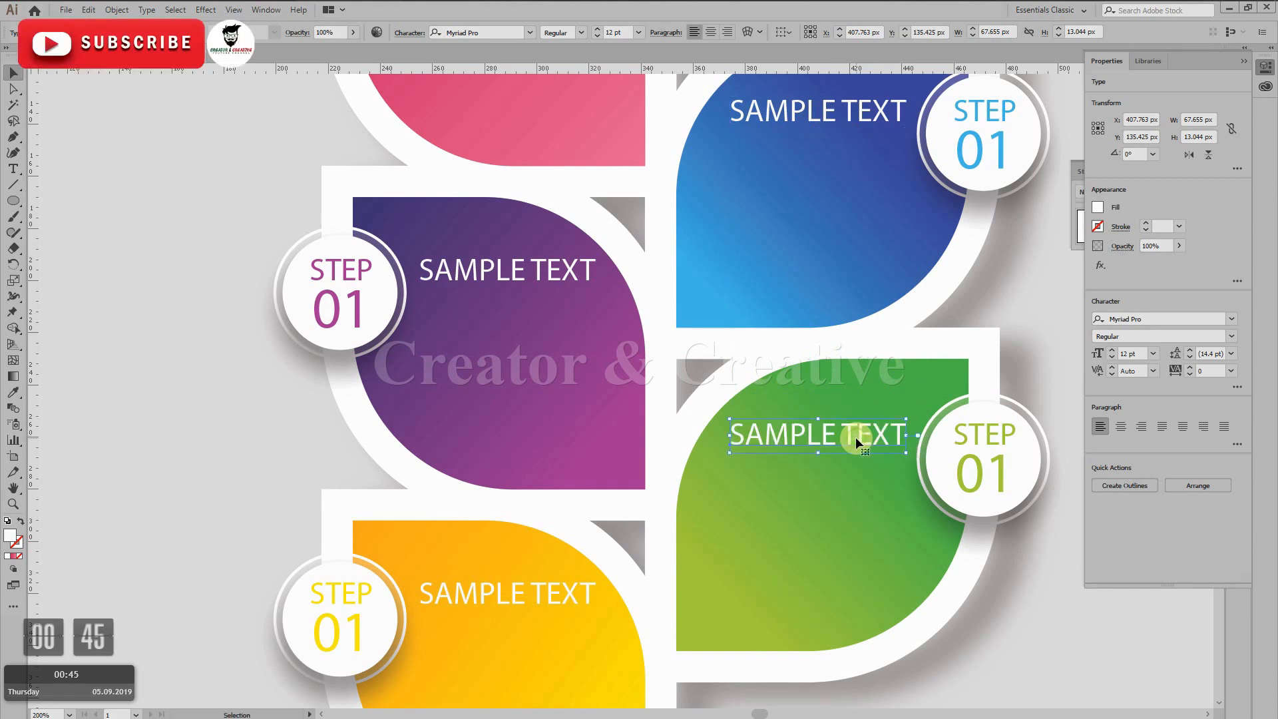
pyautogui.click(973, 266)
pyautogui.hotkey('ctrl', '-')
pyautogui.click(1016, 267)
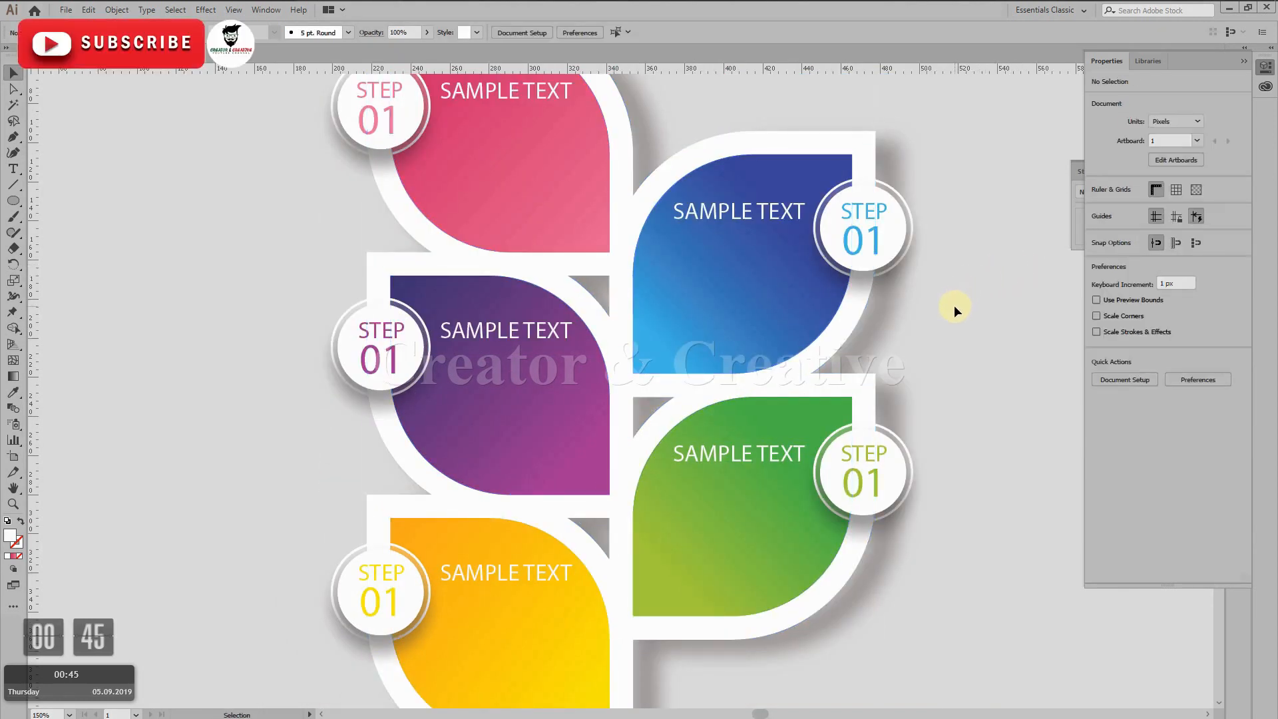
# Add a point text reading YOUR TEXT HERE on the empty canvas beside the pink and purple leaves
pyautogui.click(13, 169)
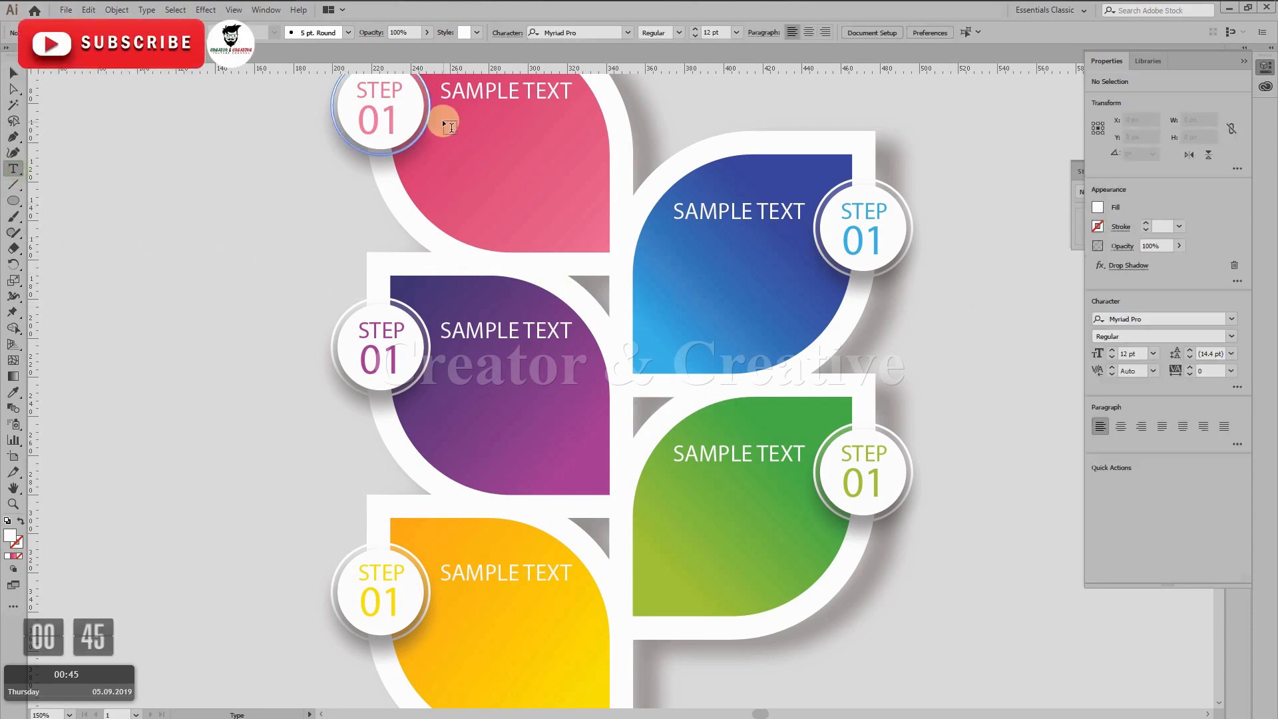
pyautogui.click(159, 187)
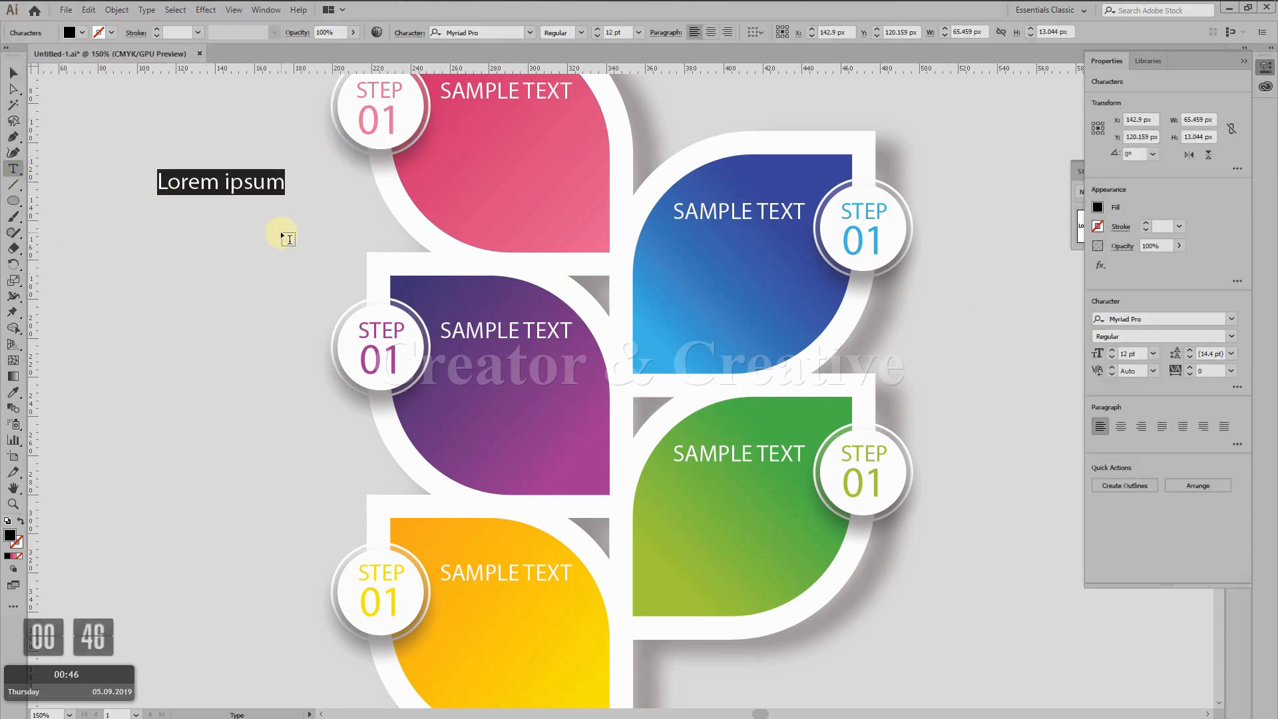
pyautogui.write('YOU')
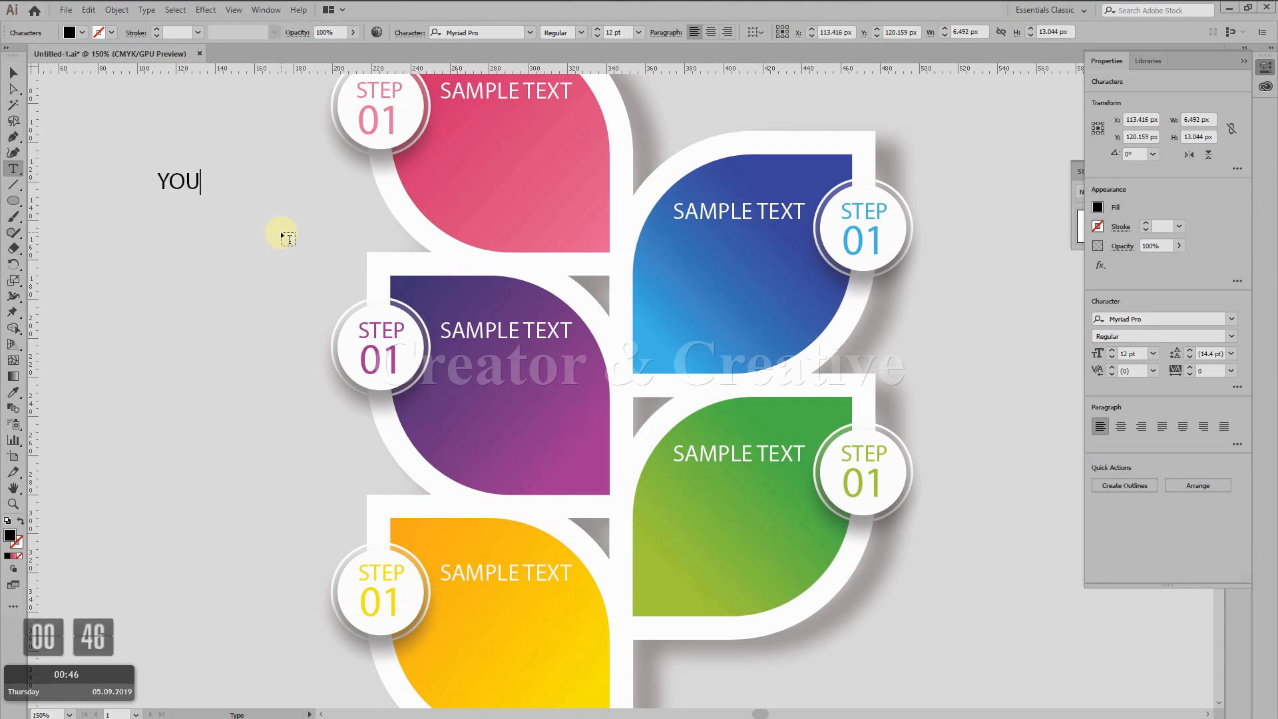
pyautogui.write('R TEXT HERE')
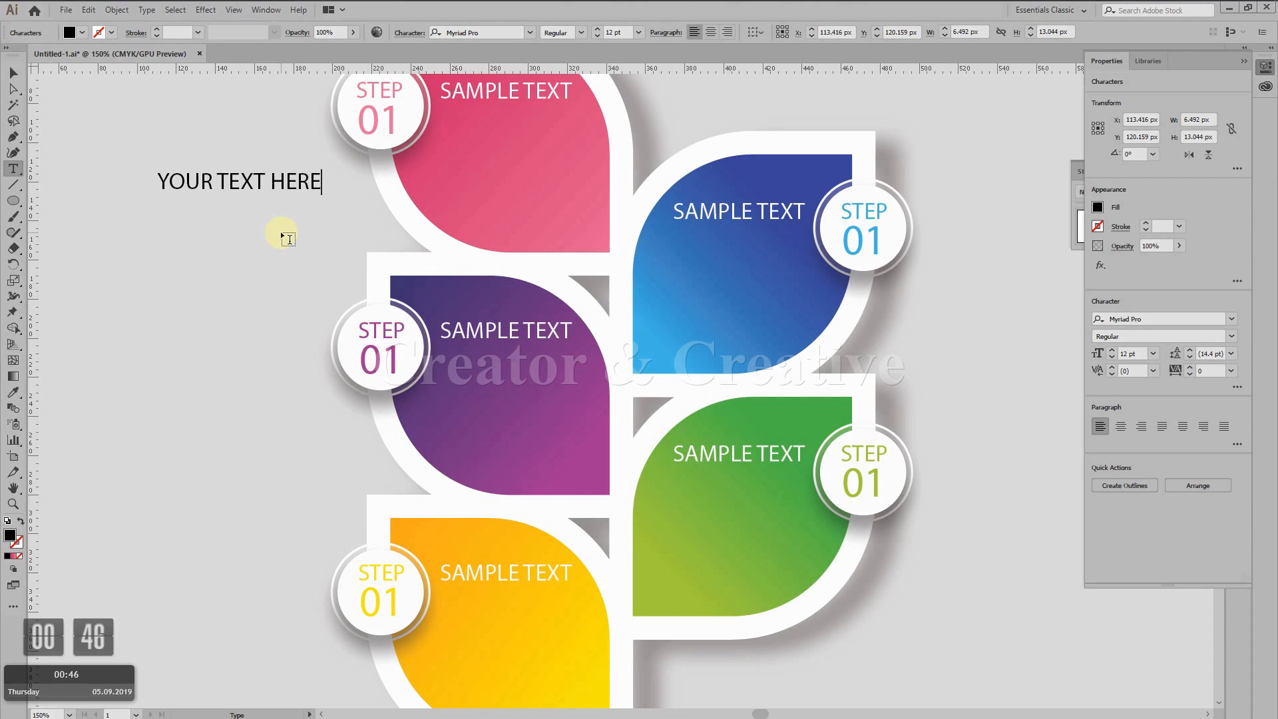
pyautogui.click(14, 70)
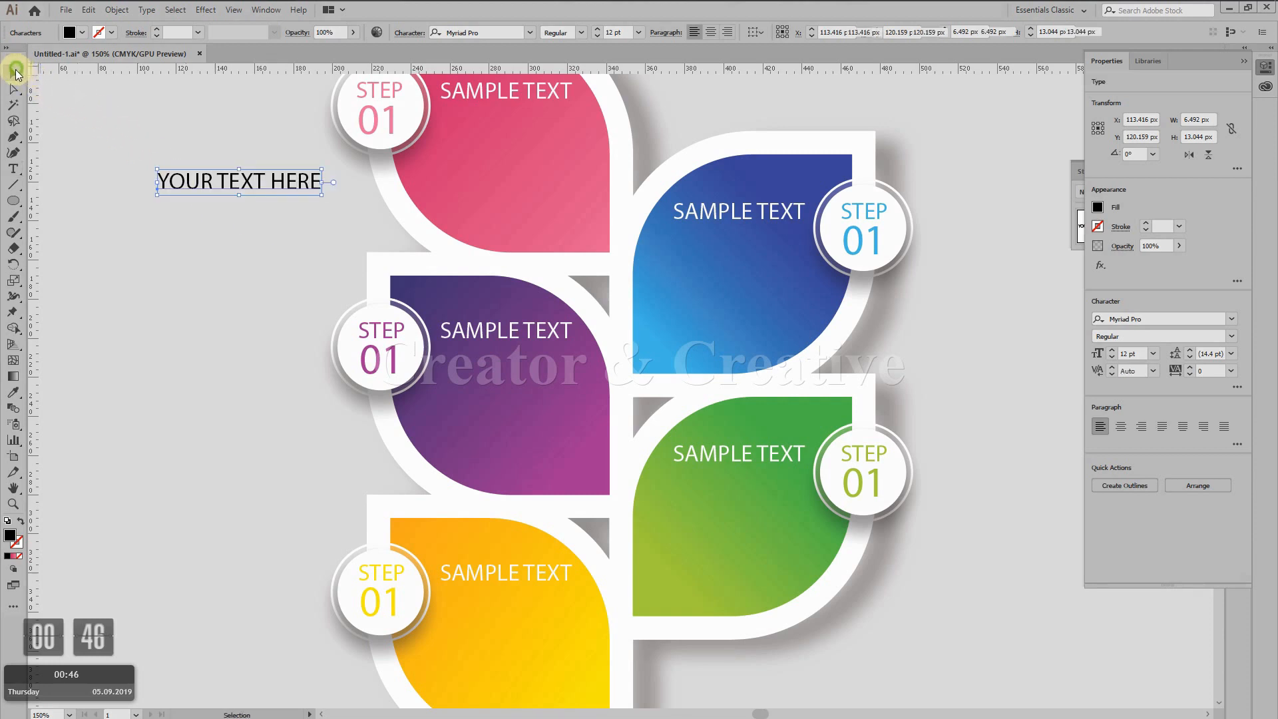
# Place YOUR TEXT HERE directly beneath the pink leaf's SAMPLE TEXT and reduce its font size to 8 pt
pyautogui.click(597, 37)
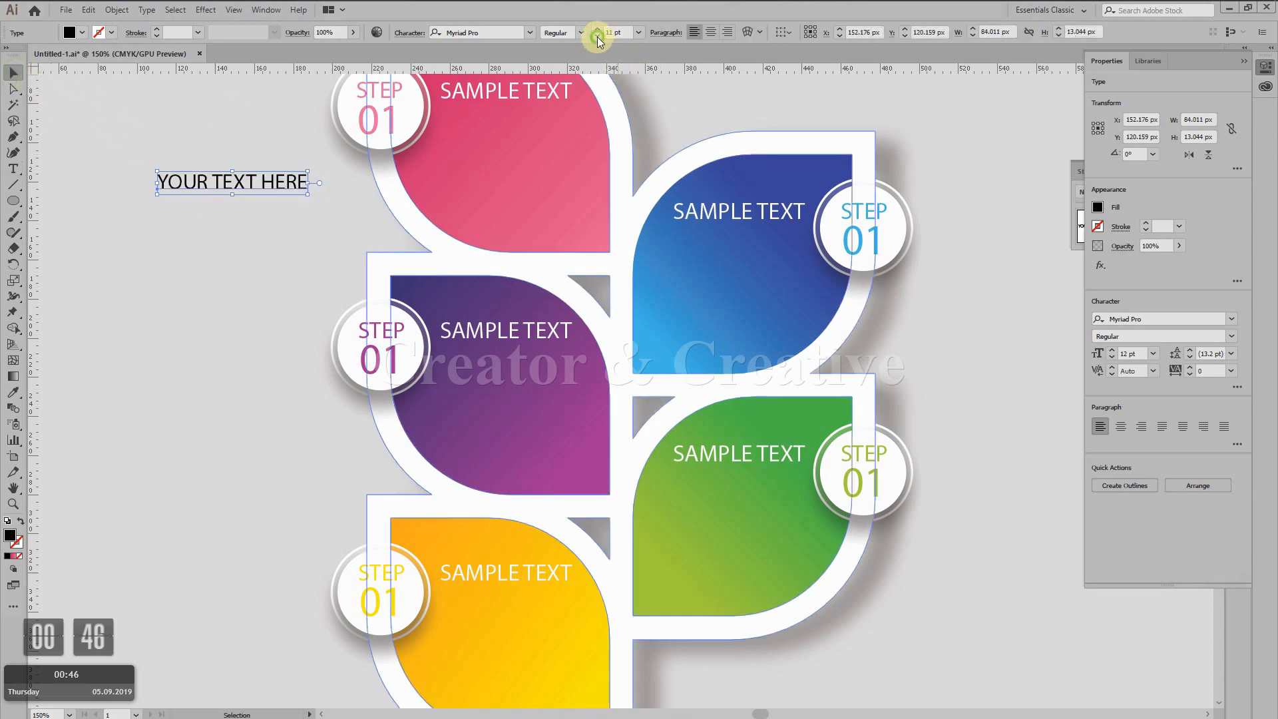
pyautogui.click(597, 38)
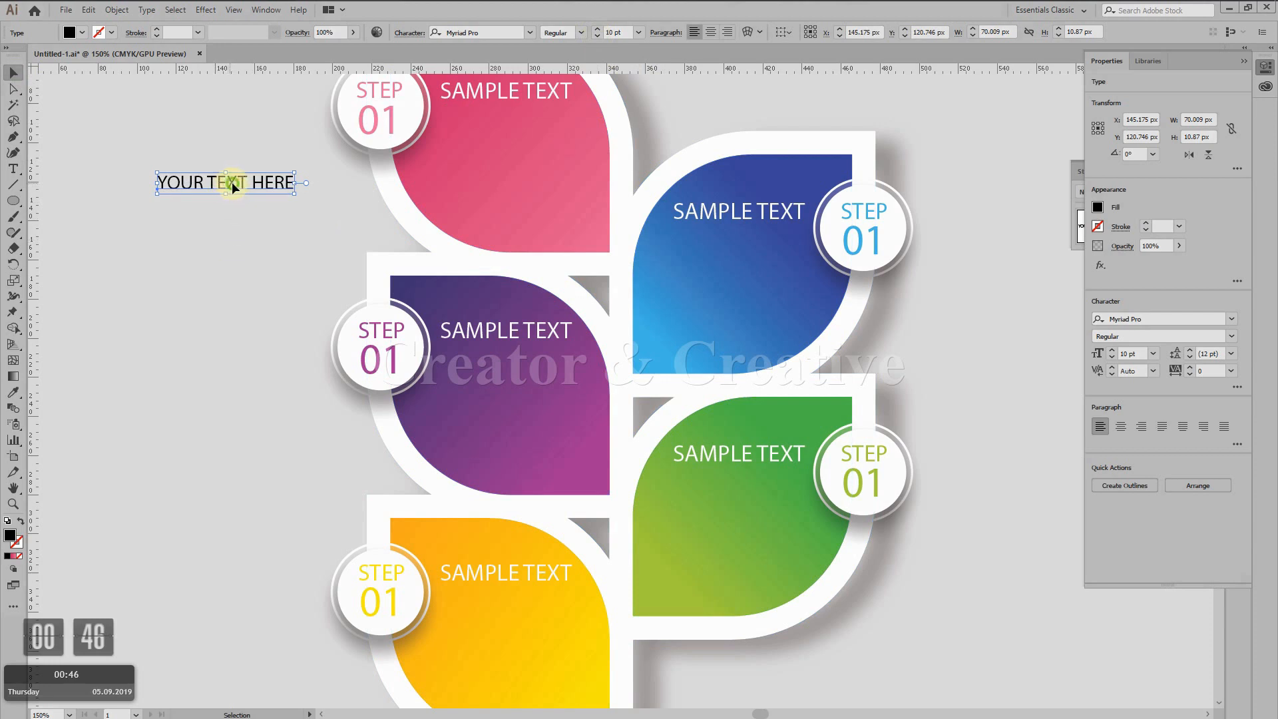
pyautogui.moveTo(231, 186); pyautogui.dragTo(510, 109)
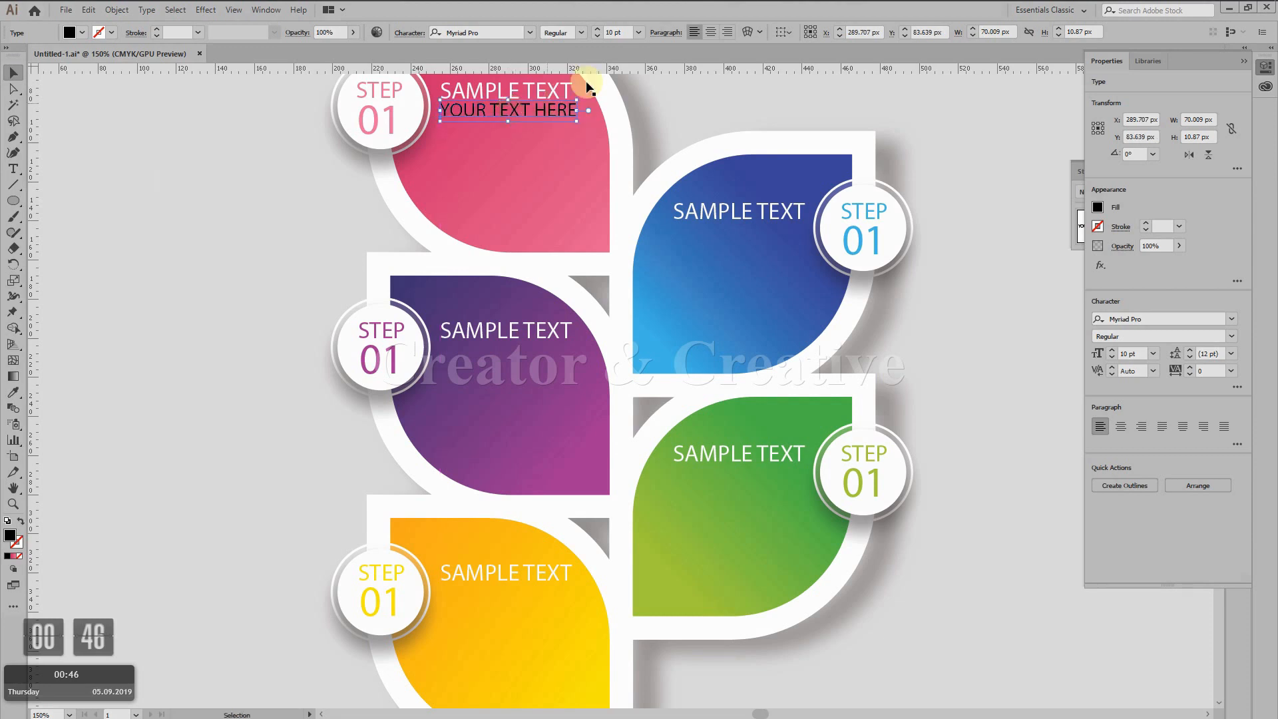
pyautogui.click(595, 34)
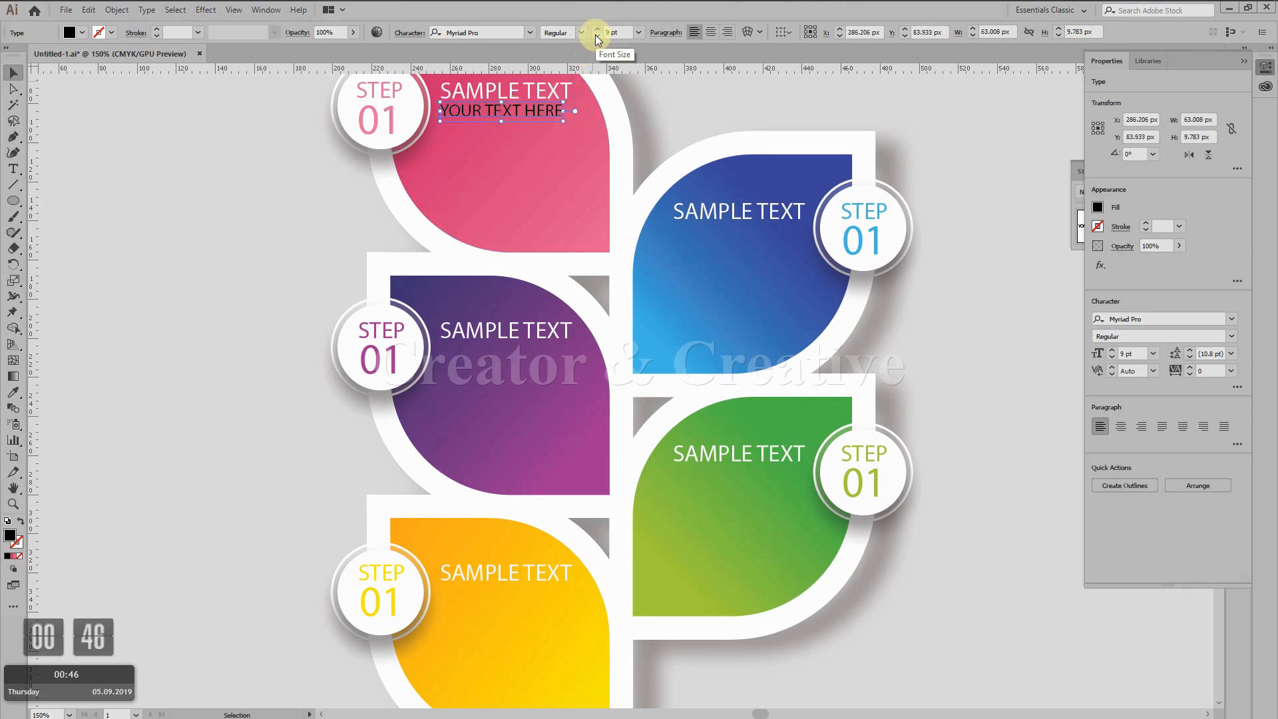
pyautogui.click(595, 35)
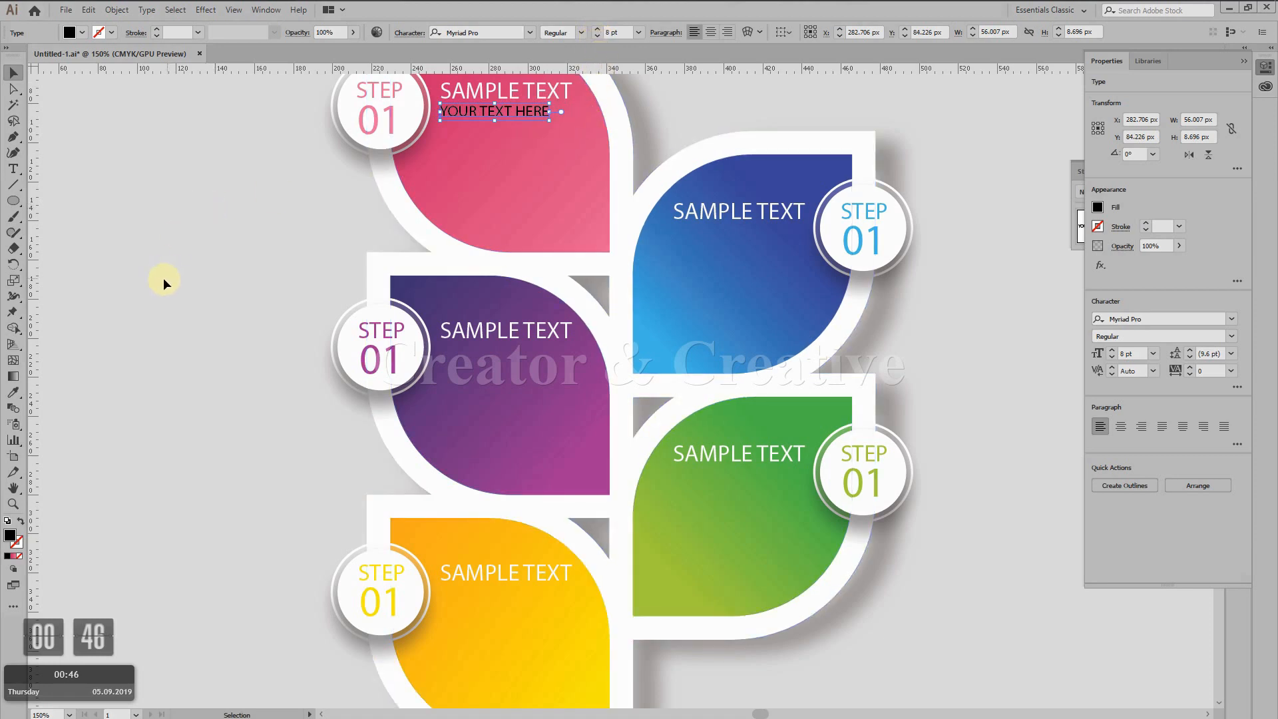
# Change the fill of the pink leaf's YOUR TEXT HERE to near-white, #f7f2f3
pyautogui.doubleClick(12, 541)
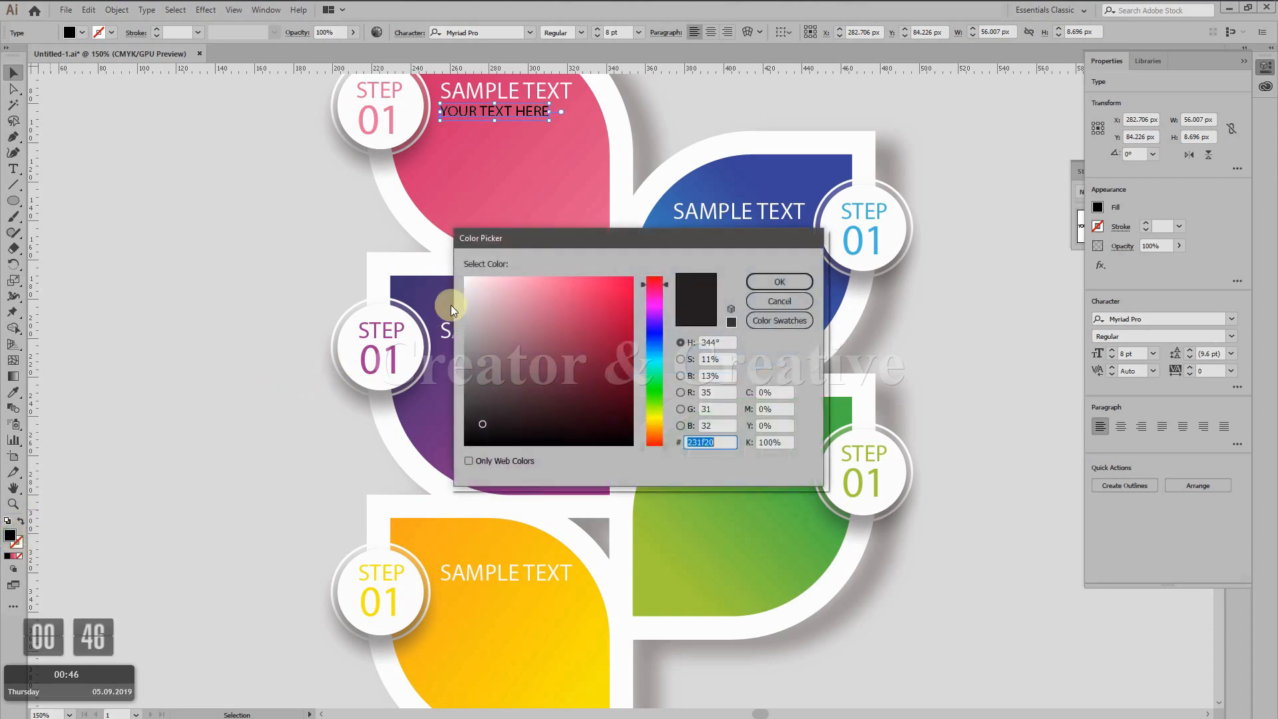
pyautogui.click(468, 282)
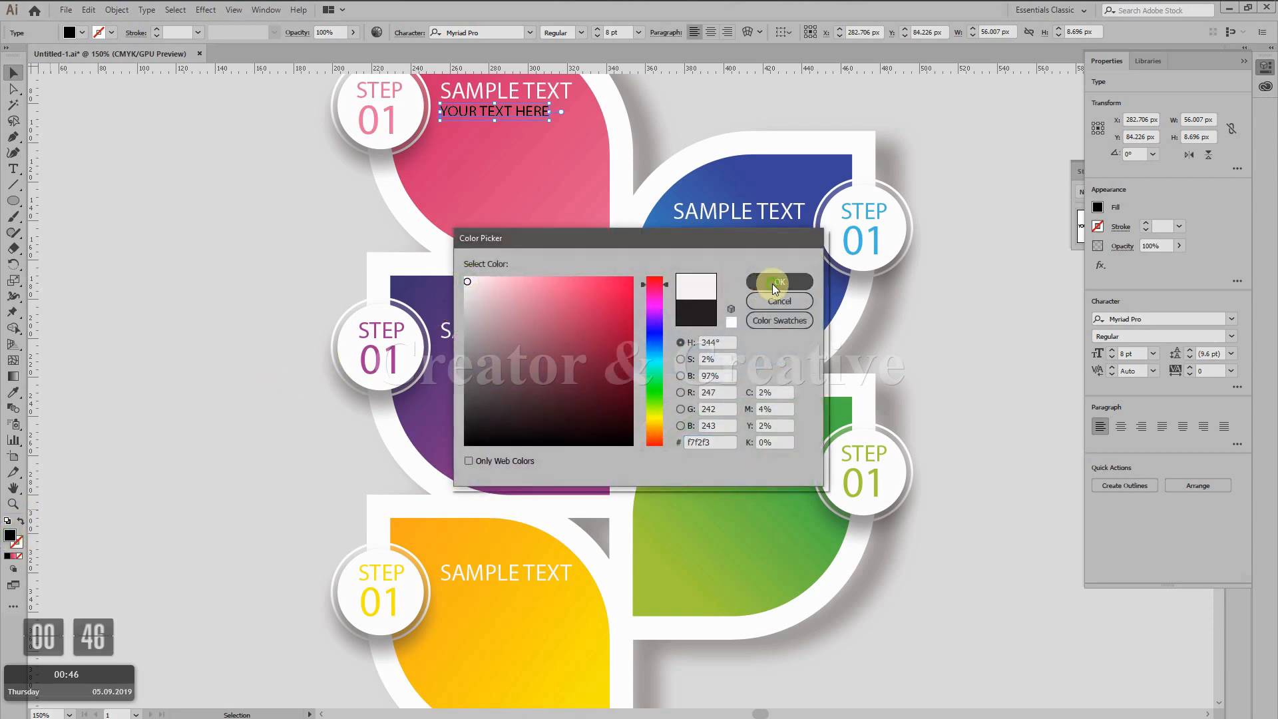
pyautogui.click(772, 285)
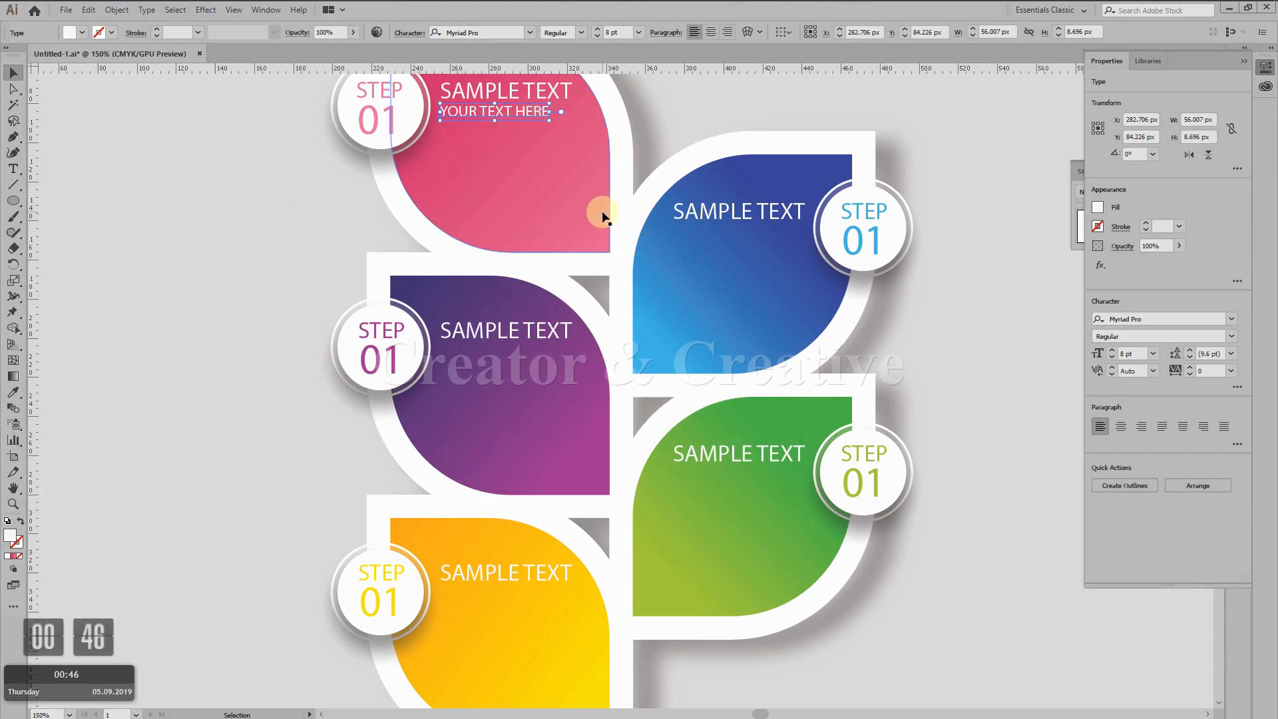
# Shift the pink leaf's YOUR TEXT HERE right by a net 1 px under the SAMPLE TEXT heading
pyautogui.press('Right')
pyautogui.press('Right')
pyautogui.press('Right')
pyautogui.press('Right')
pyautogui.press('Right')
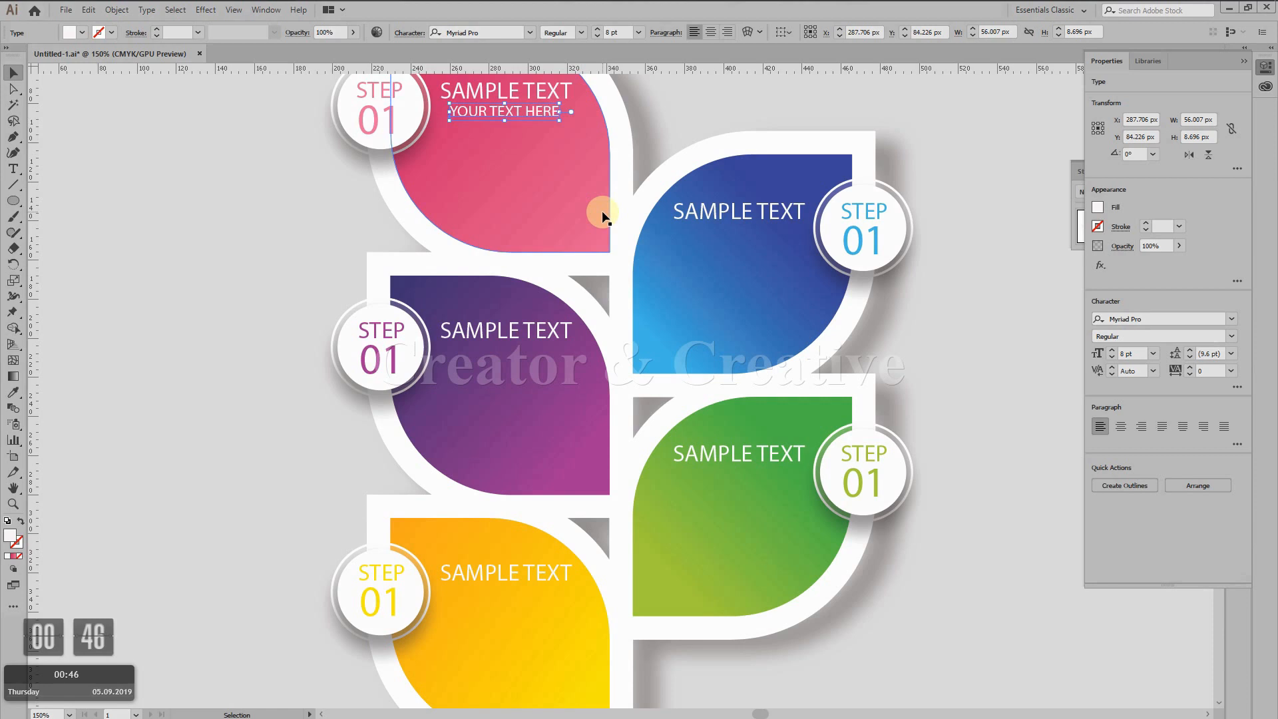
pyautogui.press('Left')
pyautogui.press('Left')
pyautogui.press('Left')
pyautogui.press('Left')
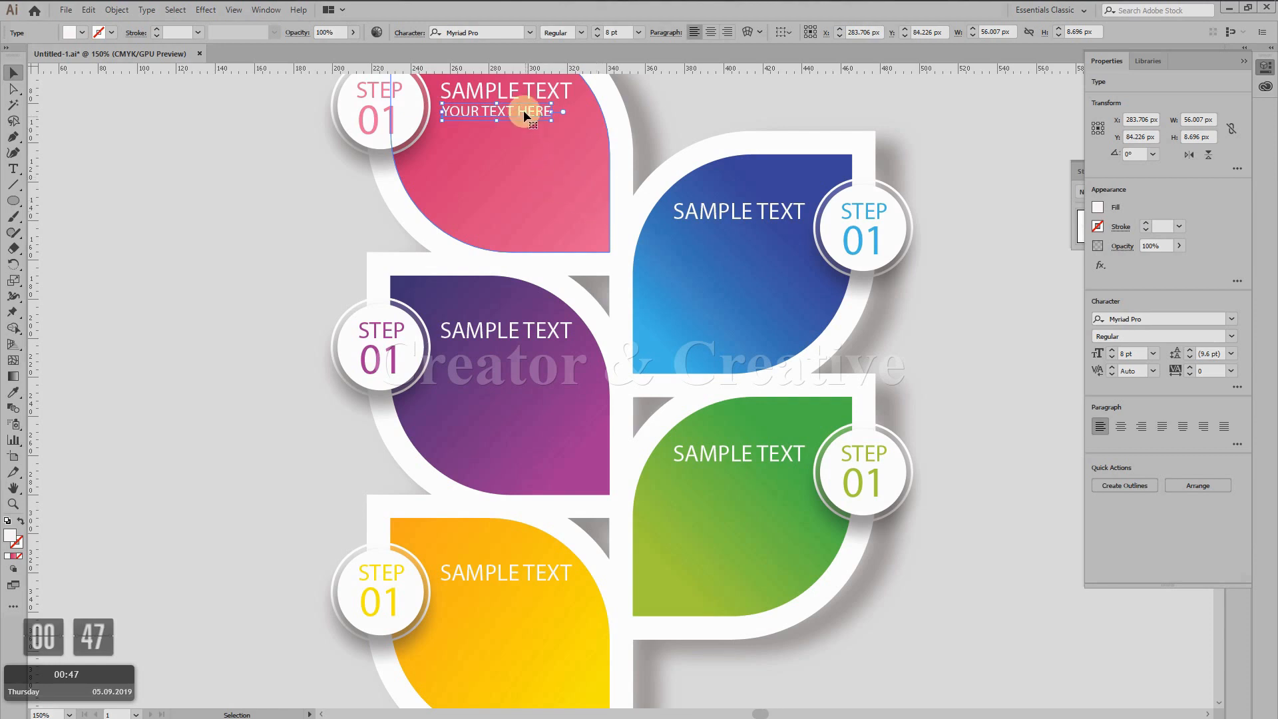
# Copy YOUR TEXT HERE beneath the SAMPLE TEXT headings on the purple, yellow, blue and green leaves
pyautogui.moveTo(524, 113); pyautogui.dragTo(511, 597)
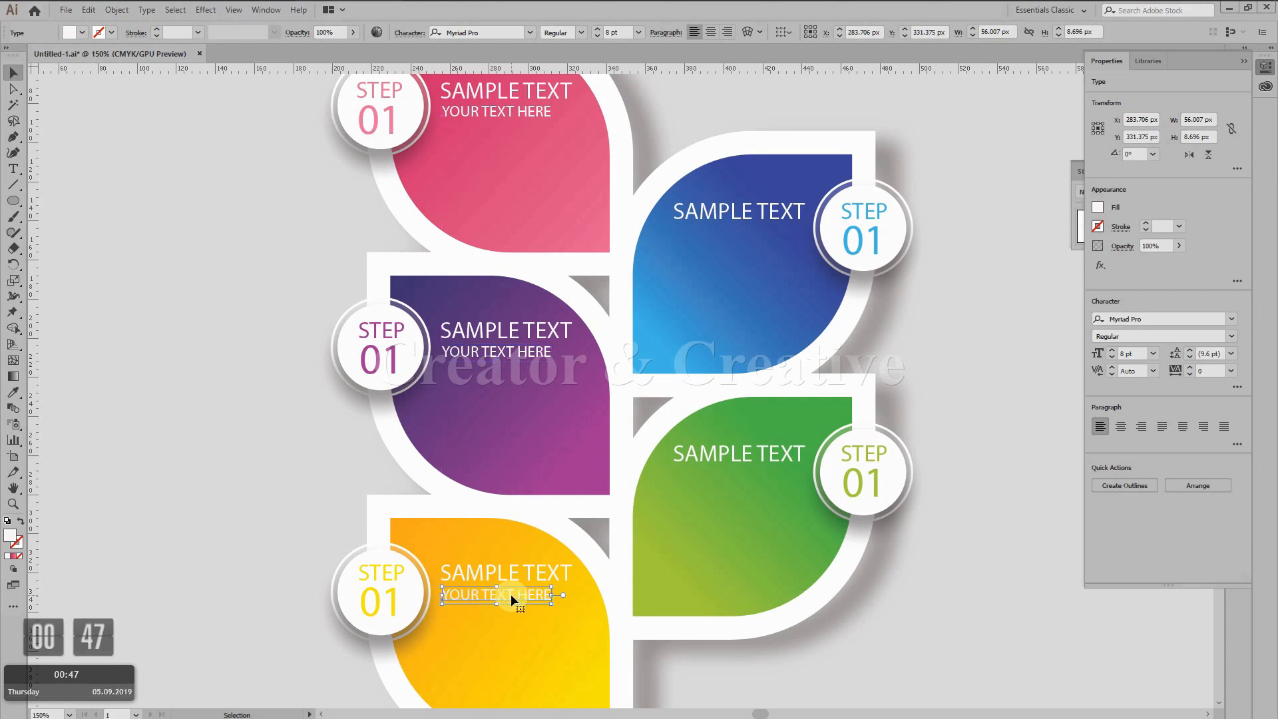
pyautogui.click(529, 350)
pyautogui.moveTo(528, 350); pyautogui.dragTo(763, 480)
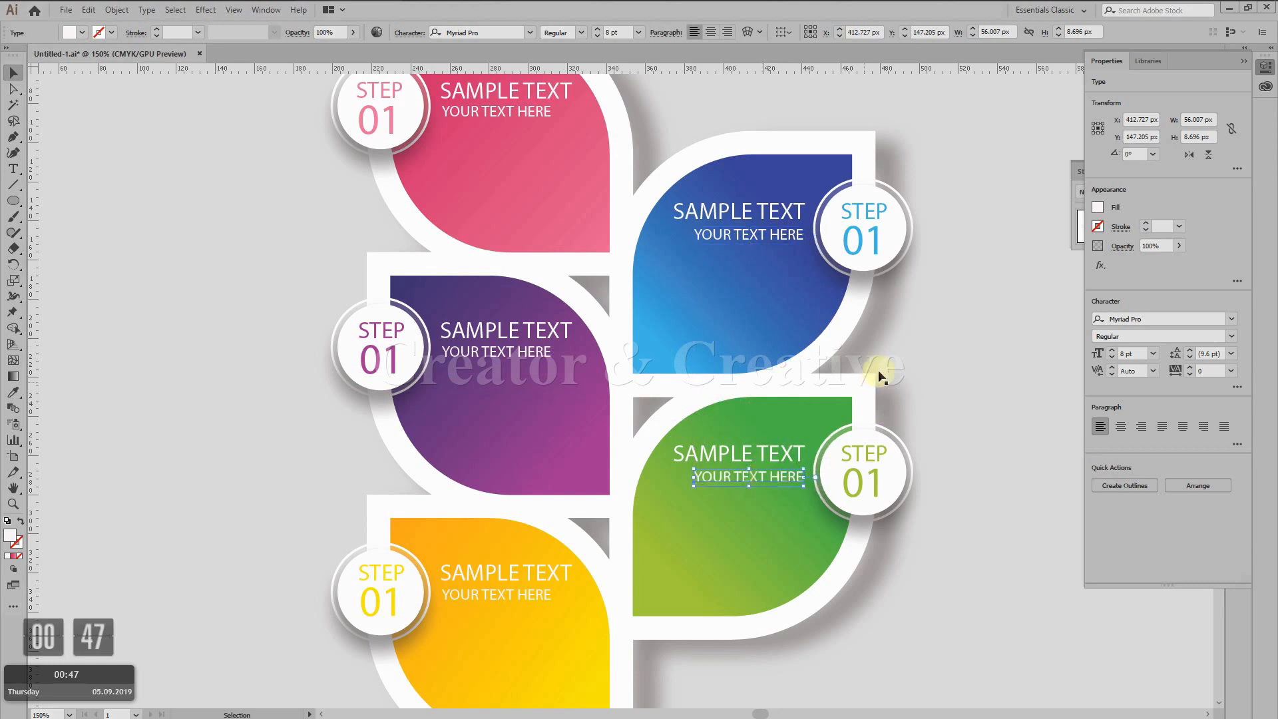
pyautogui.click(882, 370)
pyautogui.click(942, 361)
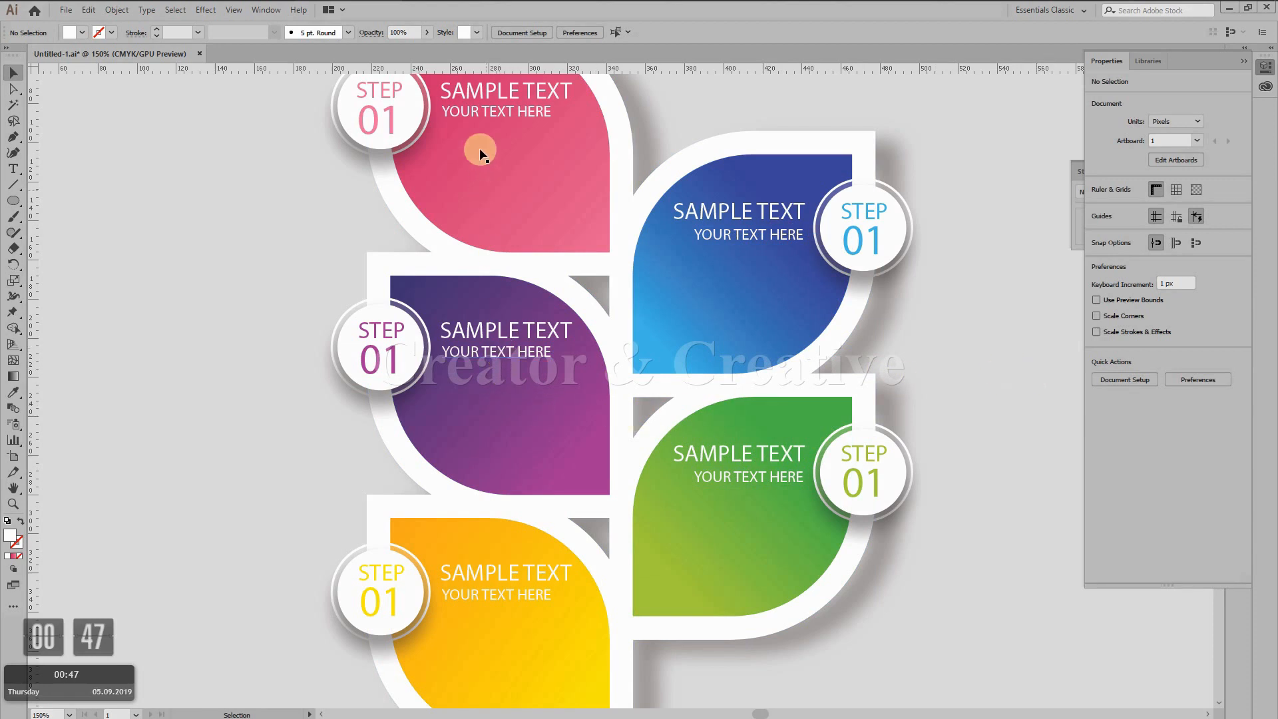
# Nudge the pink leaf's YOUR TEXT HERE down 1 px and deselect it
pyautogui.click(477, 113)
pyautogui.press('Down')
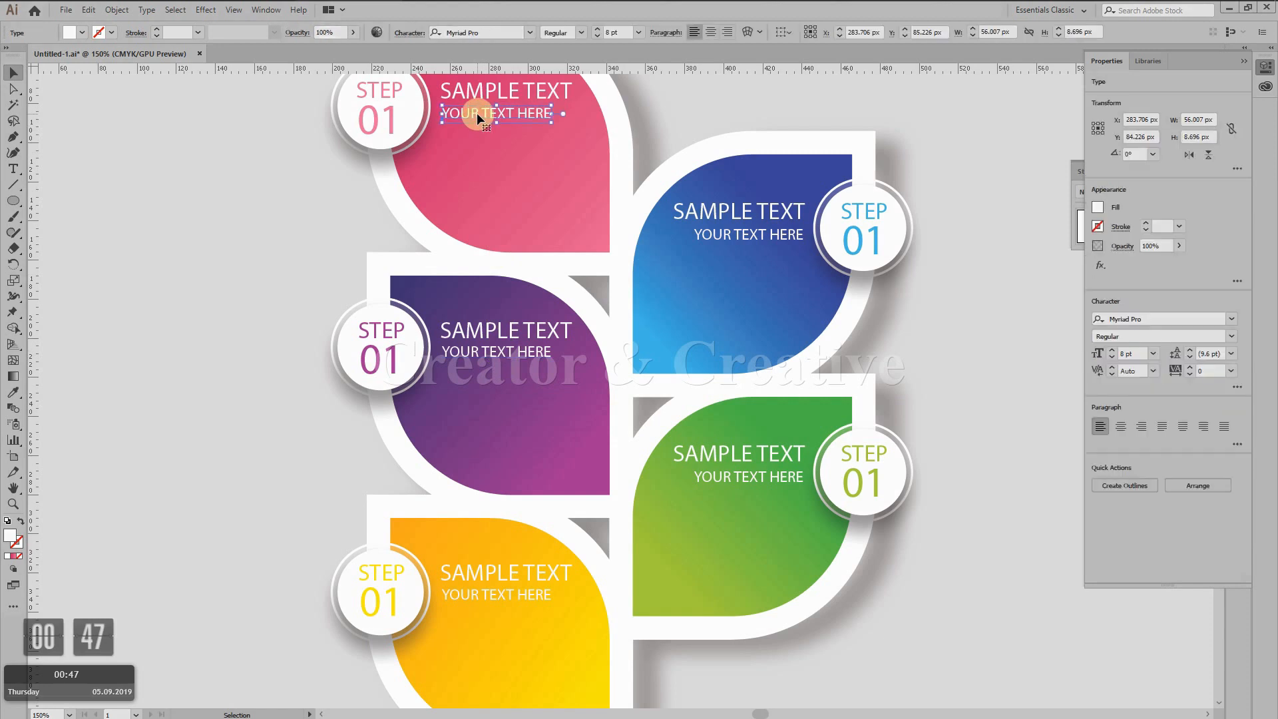
pyautogui.click(89, 345)
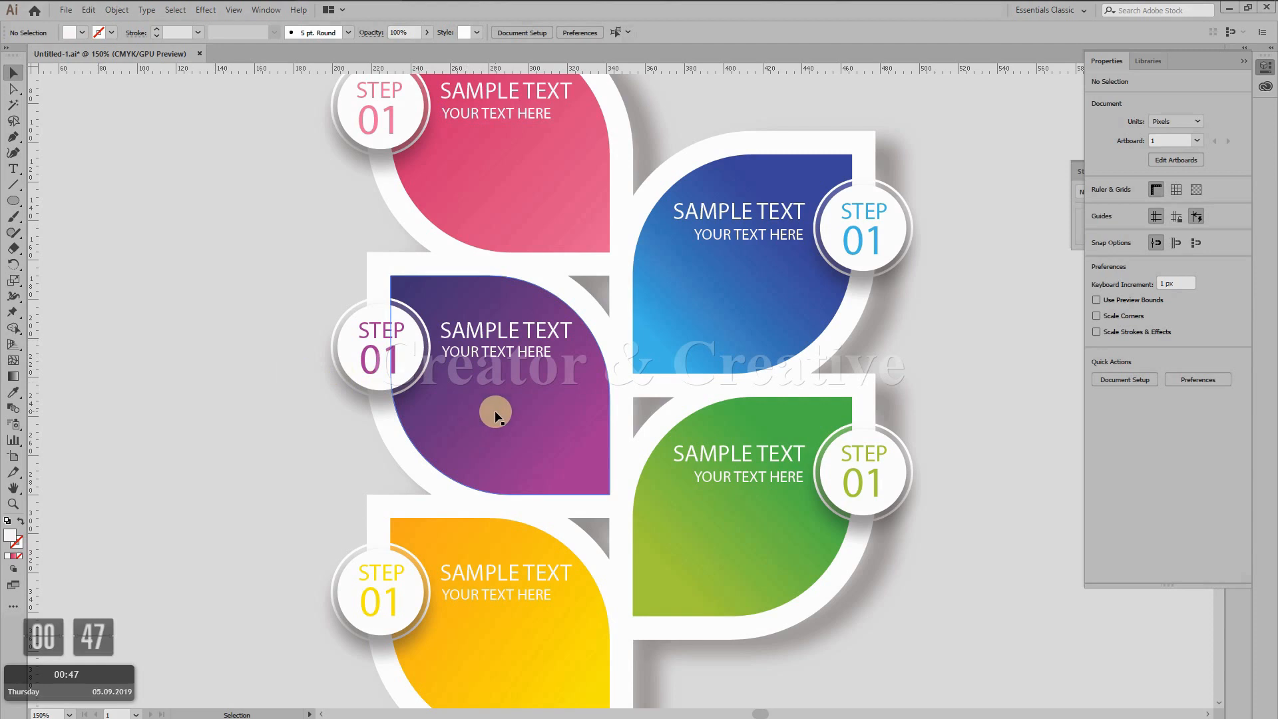
# Select the YOUR TEXT HERE lines on all five leaves and change their fill to light grey, #bfbebe
pyautogui.hotkey('ctrl', '-')
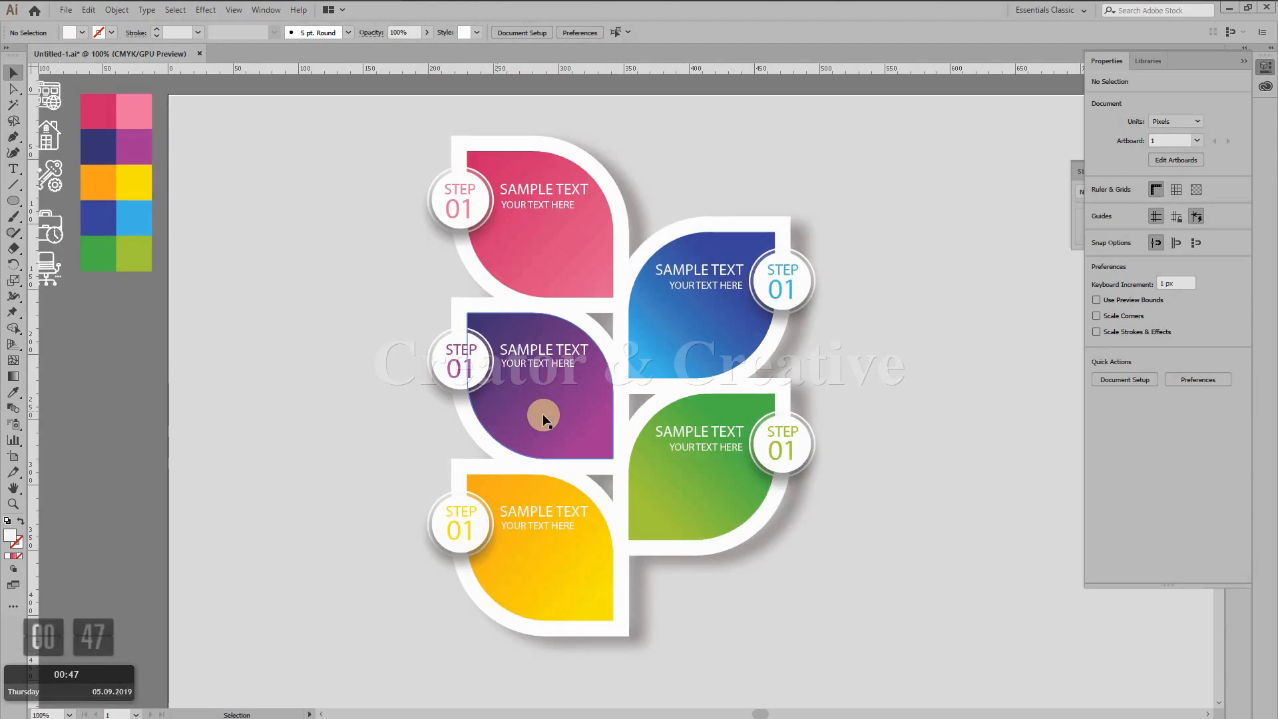
pyautogui.moveTo(701, 408); pyautogui.dragTo(562, 425)
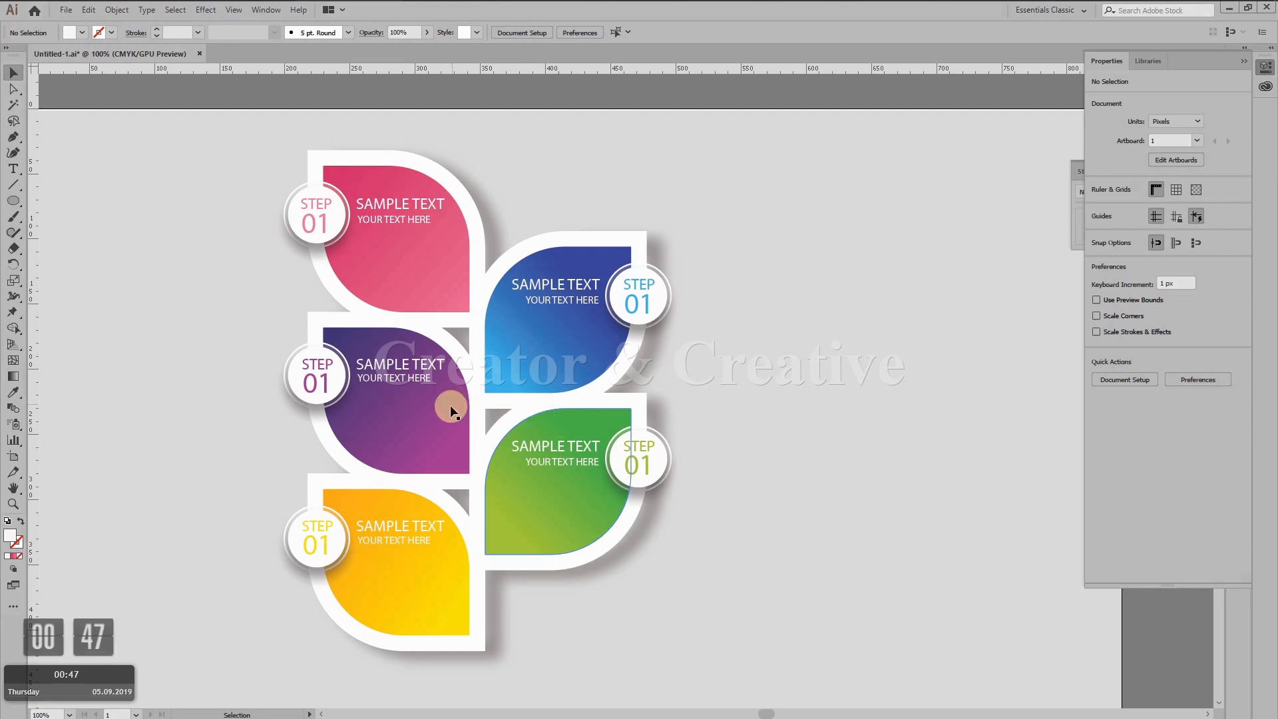
pyautogui.click(393, 379)
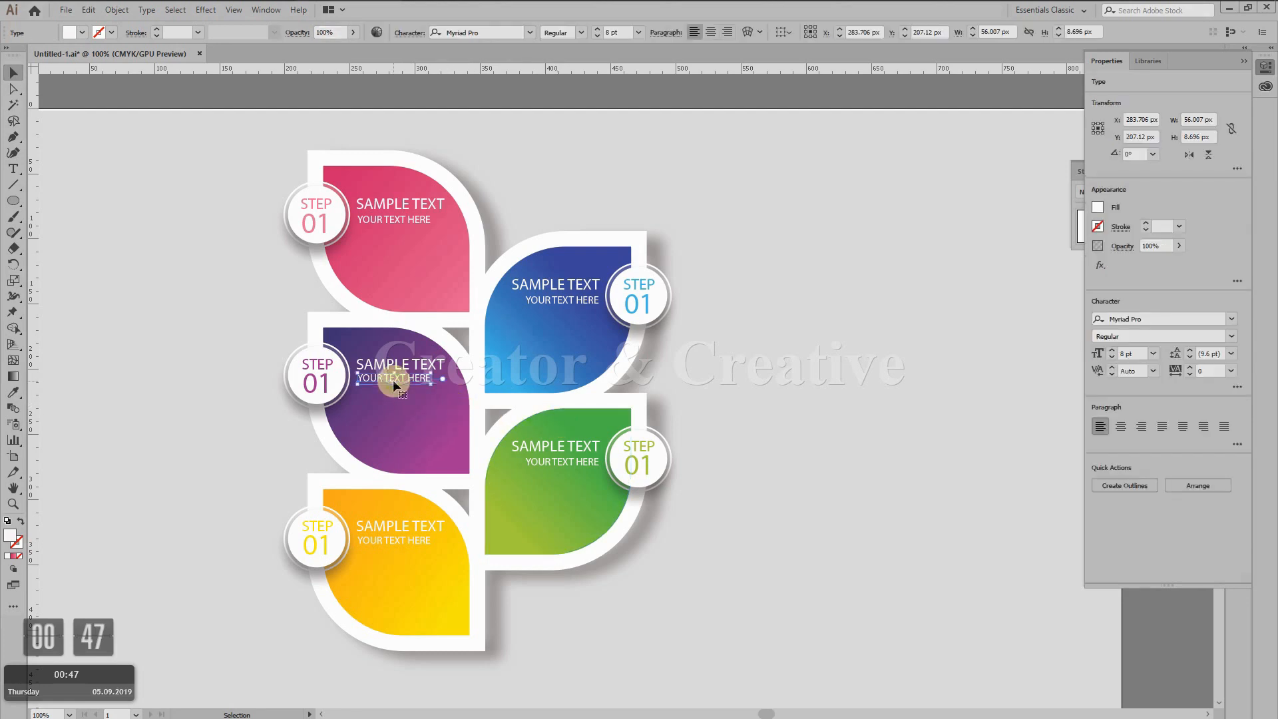
pyautogui.keyDown('shift'); pyautogui.click(403, 217); pyautogui.keyUp('shift')
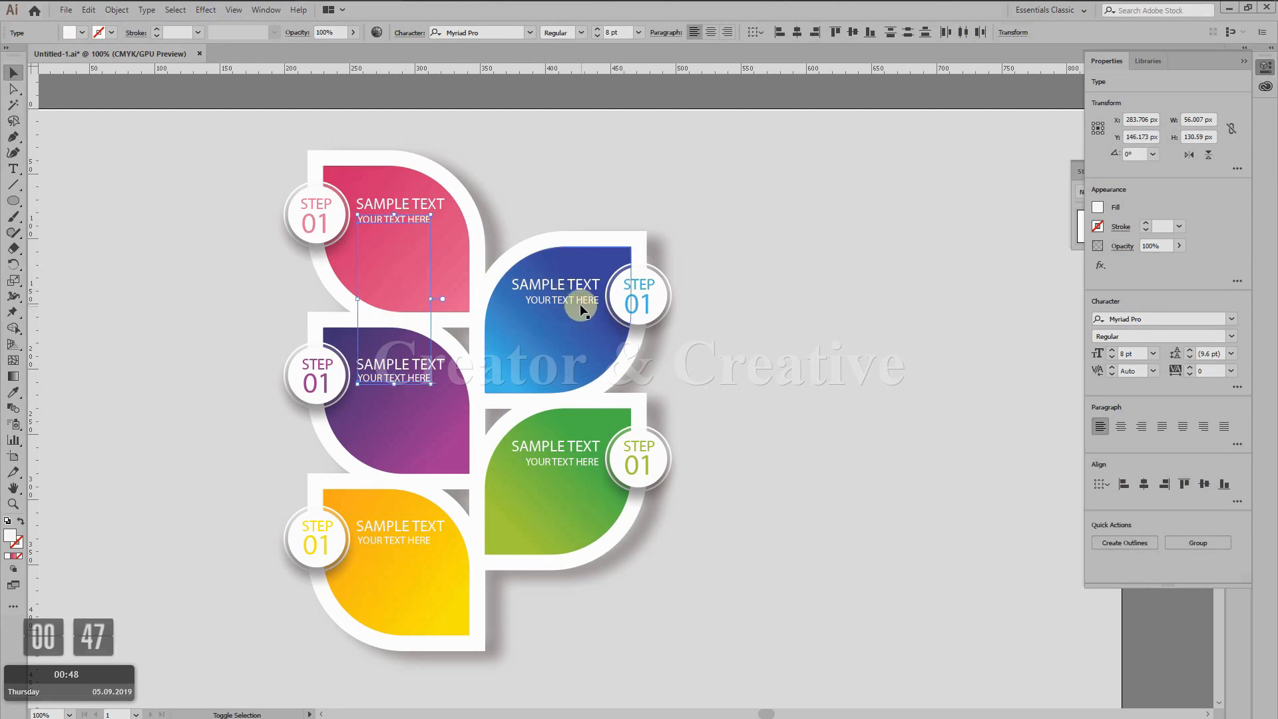
pyautogui.keyDown('shift'); pyautogui.click(578, 310); pyautogui.keyUp('shift')
pyautogui.keyDown('shift'); pyautogui.click(578, 461); pyautogui.keyUp('shift')
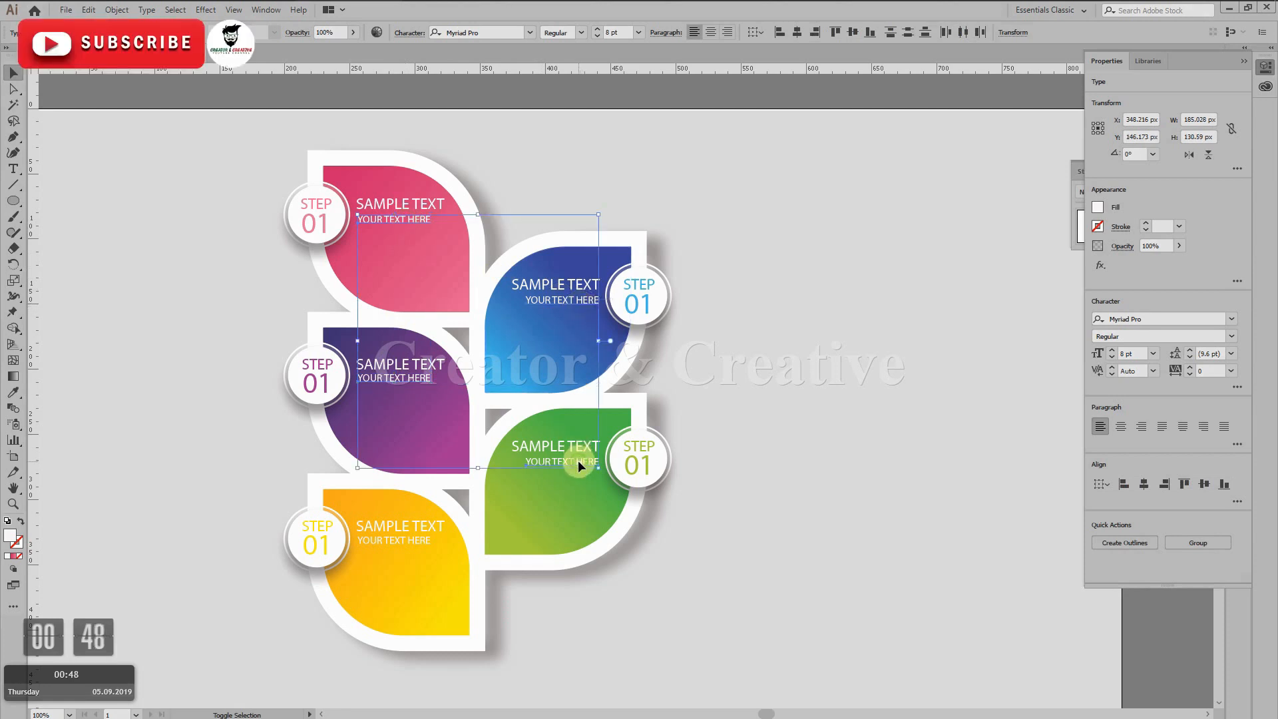
pyautogui.keyDown('shift'); pyautogui.click(405, 539); pyautogui.keyUp('shift')
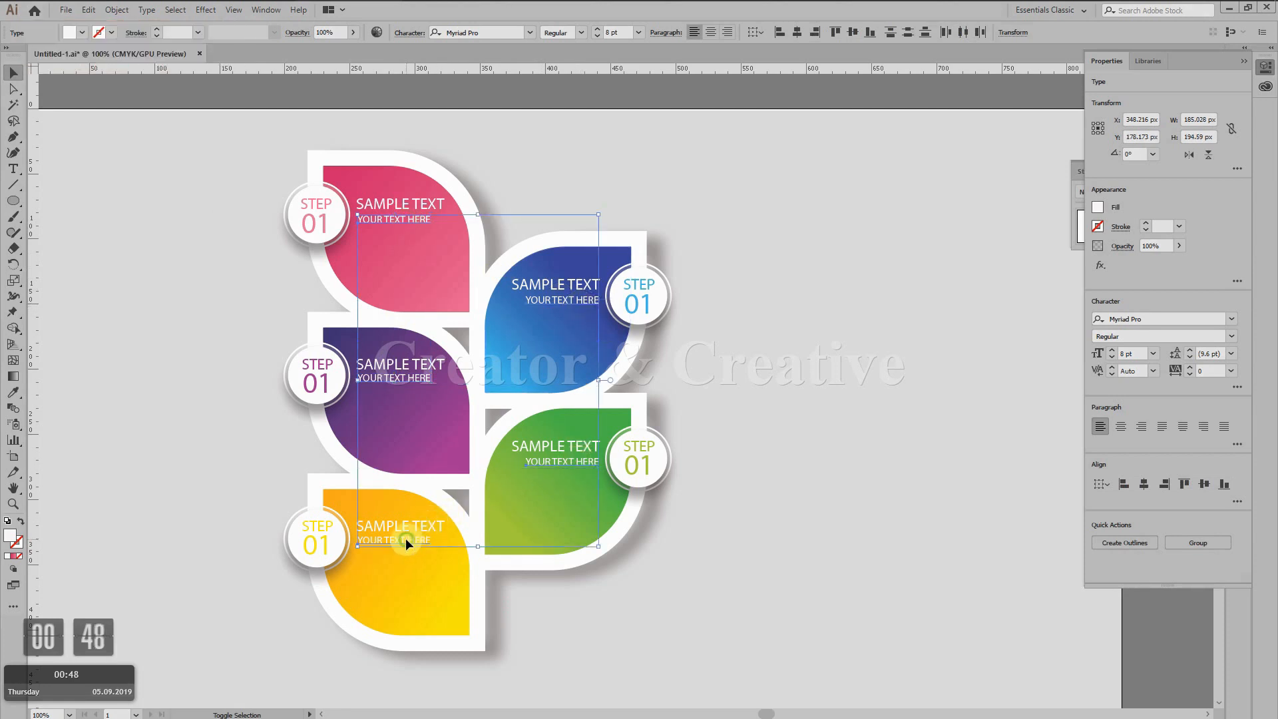
pyautogui.doubleClick(10, 536)
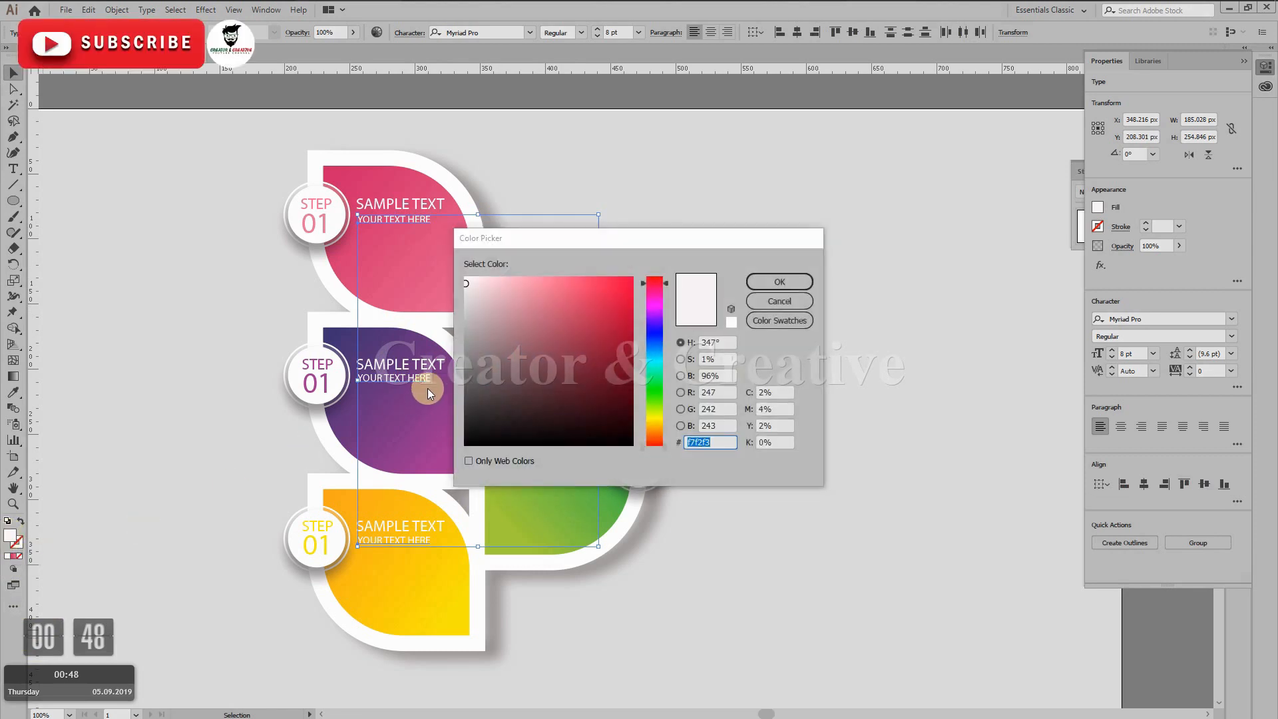
pyautogui.click(466, 318)
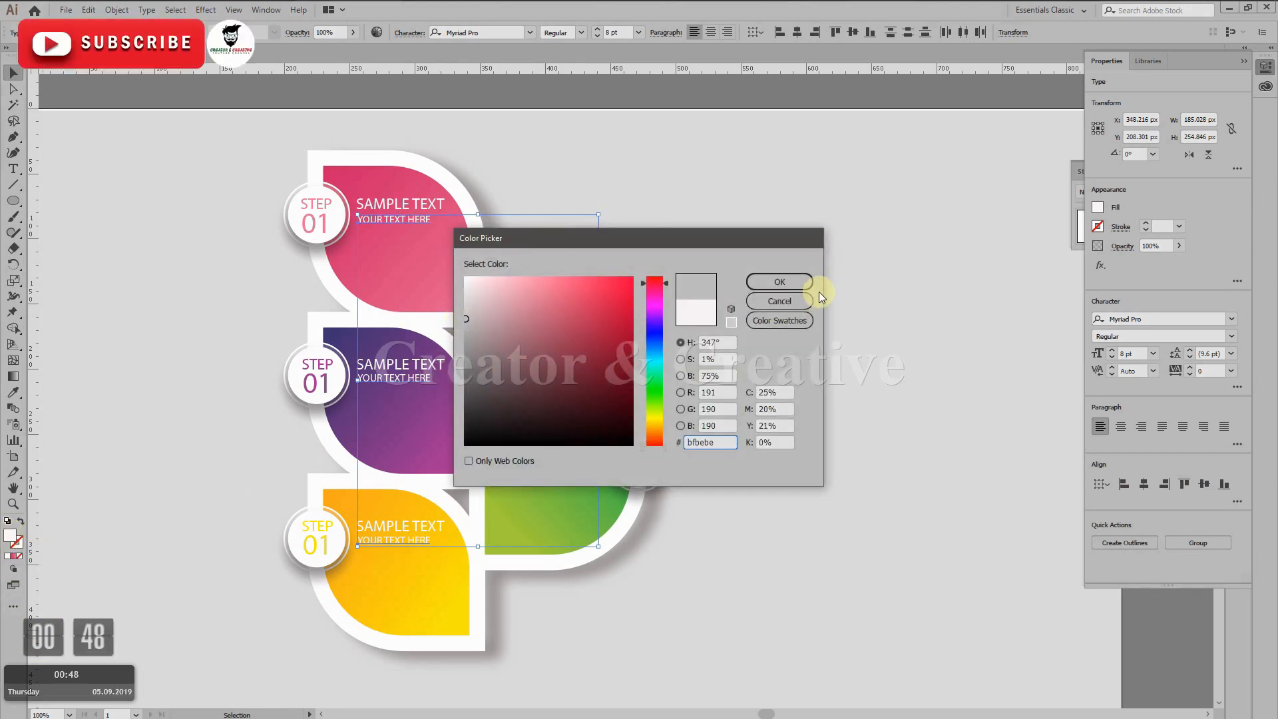
pyautogui.click(799, 278)
pyautogui.click(818, 400)
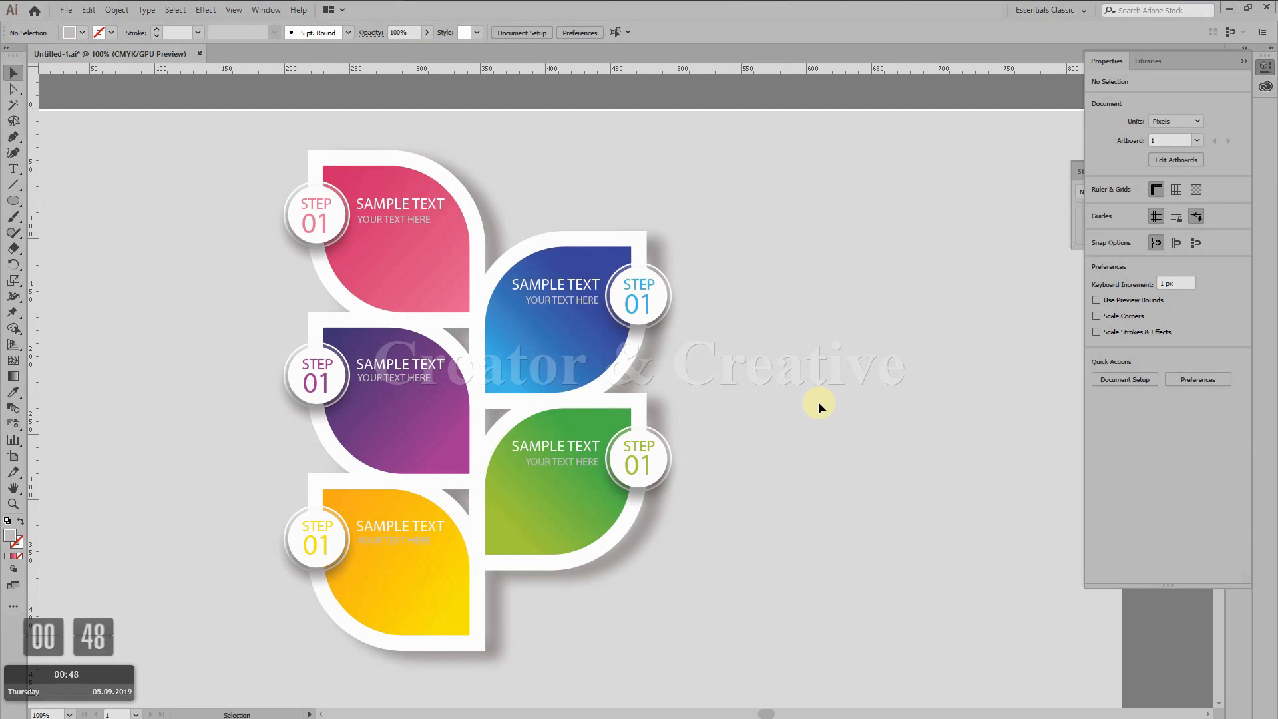
# Add a Lorem ipsum text box about 66 px wide and 39 px tall below the pink leaf's YOUR TEXT HERE
pyautogui.hotkey('ctrl', '=')
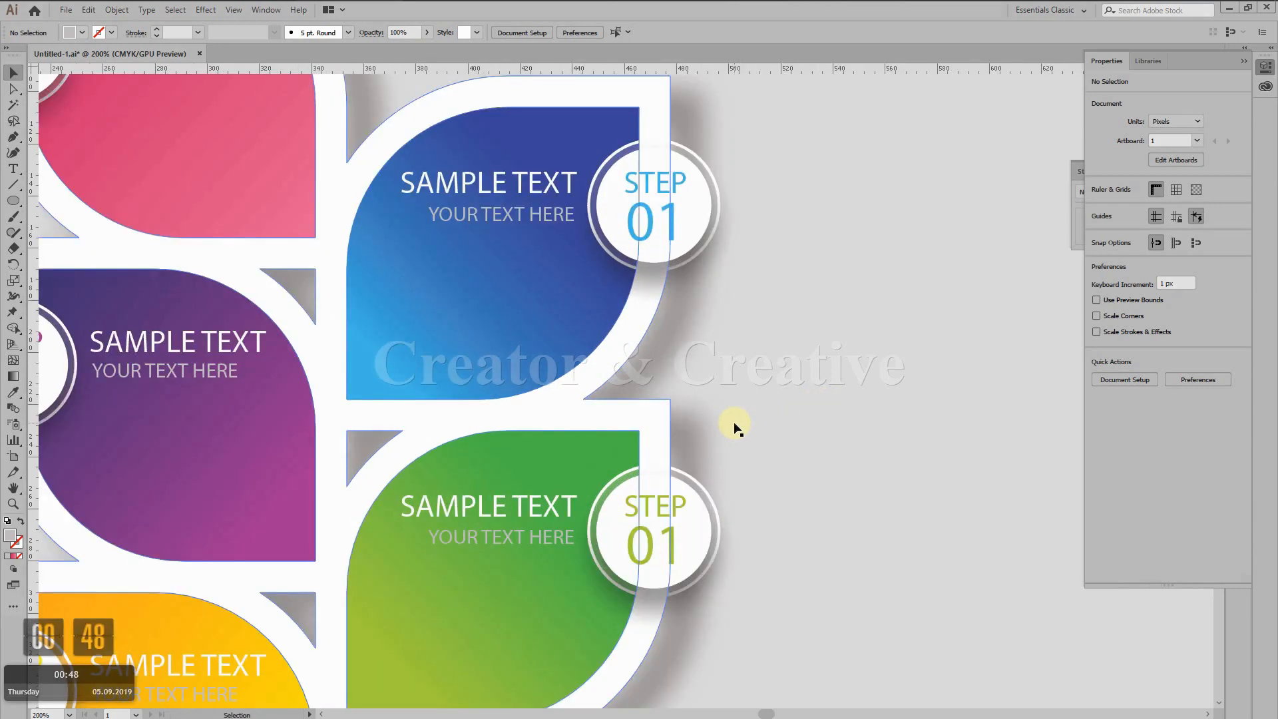
pyautogui.moveTo(127, 252); pyautogui.dragTo(536, 467)
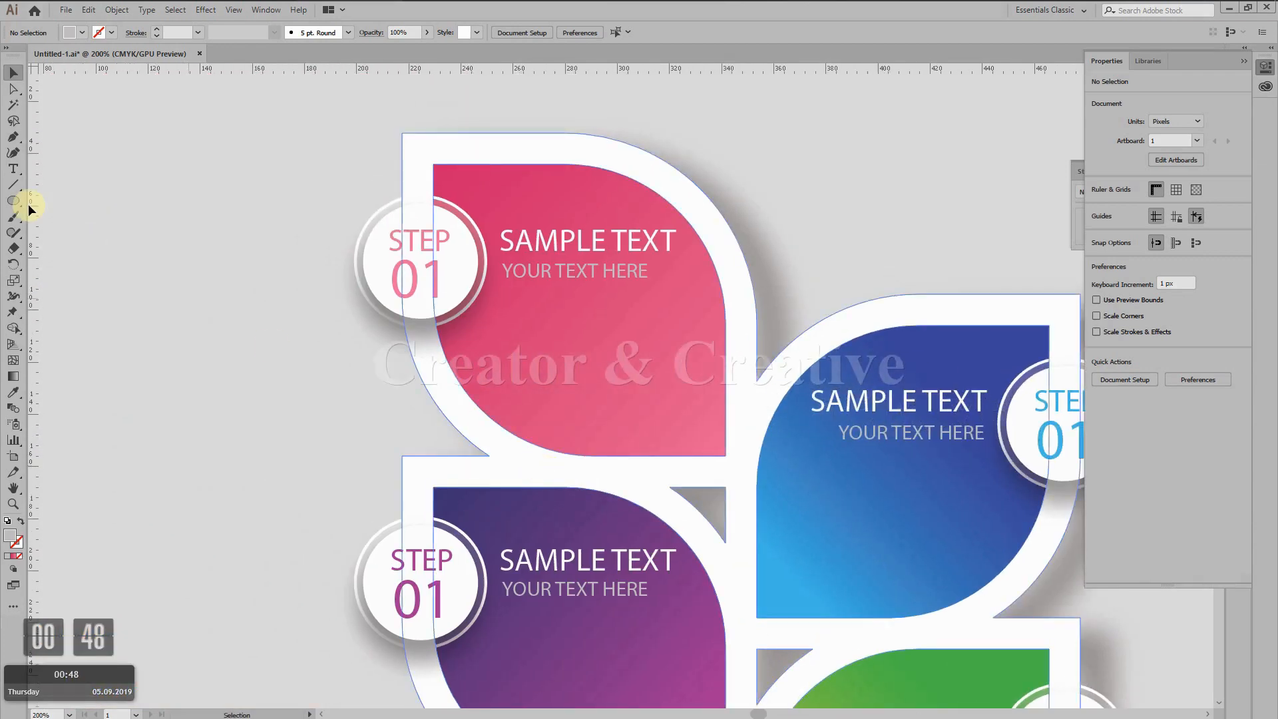
pyautogui.click(14, 170)
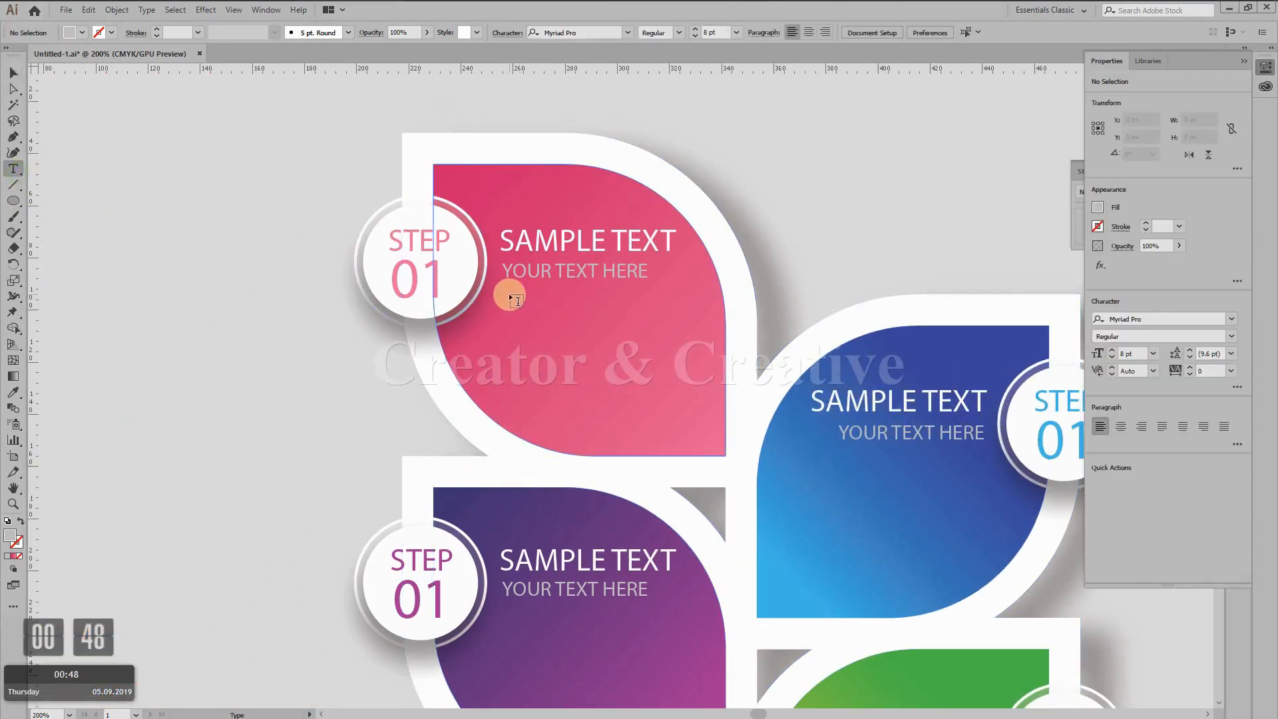
pyautogui.moveTo(511, 300); pyautogui.dragTo(660, 420)
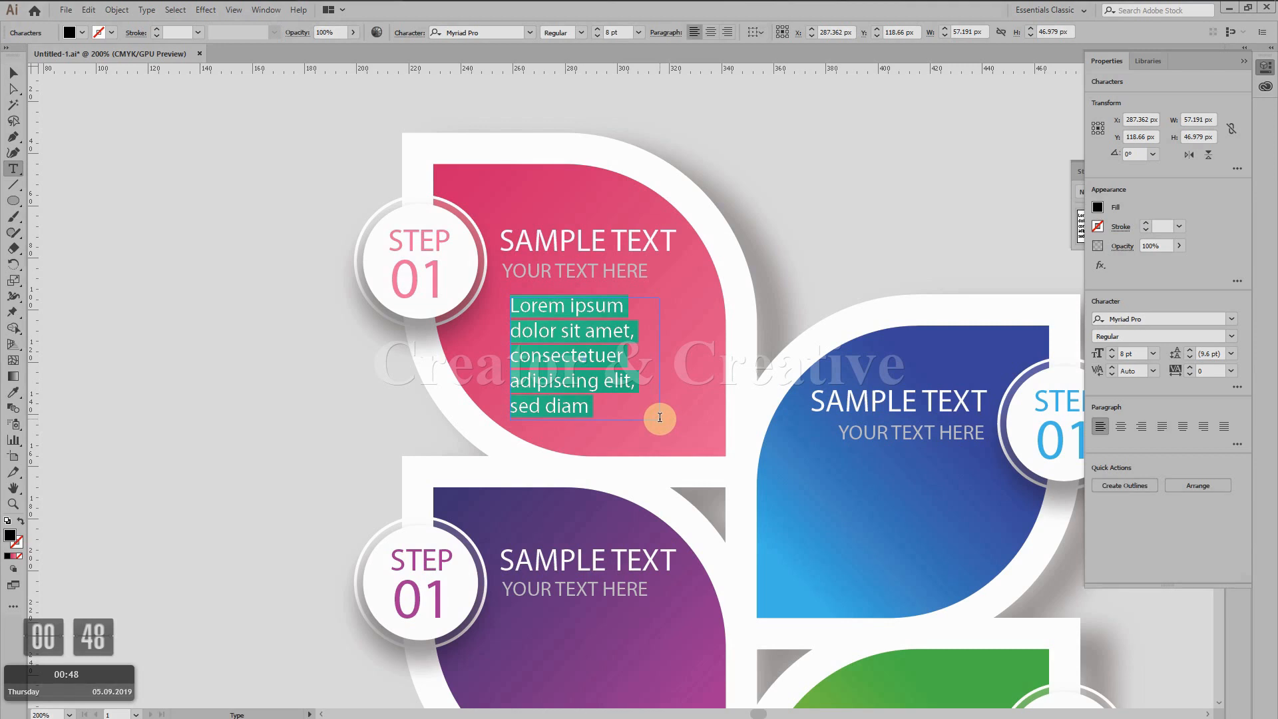
pyautogui.click(13, 72)
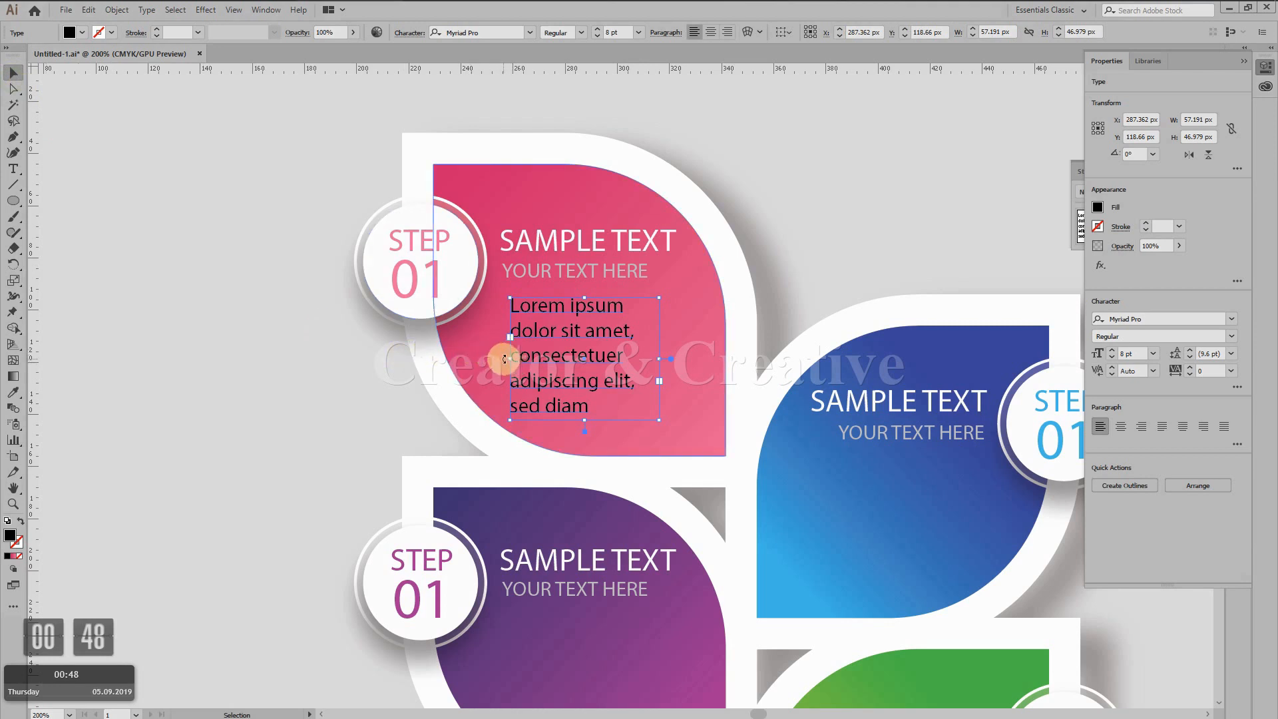
pyautogui.moveTo(508, 360); pyautogui.dragTo(502, 358)
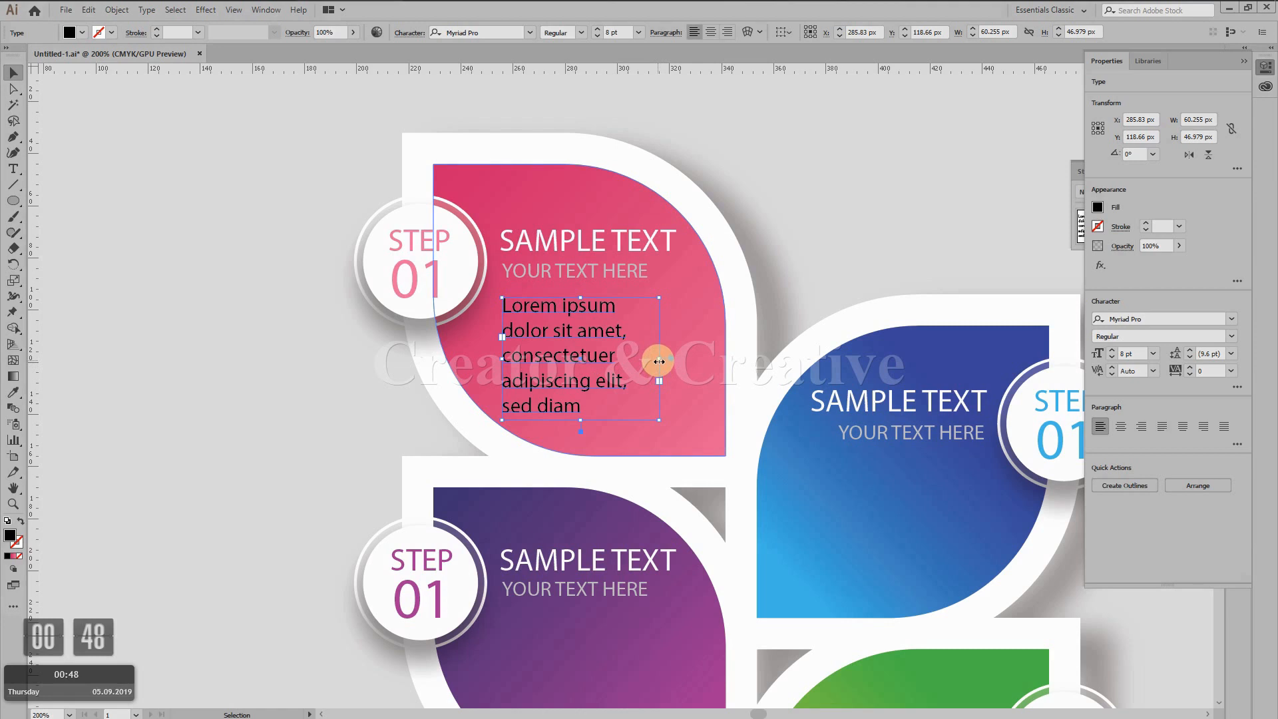
pyautogui.moveTo(659, 361); pyautogui.dragTo(674, 362)
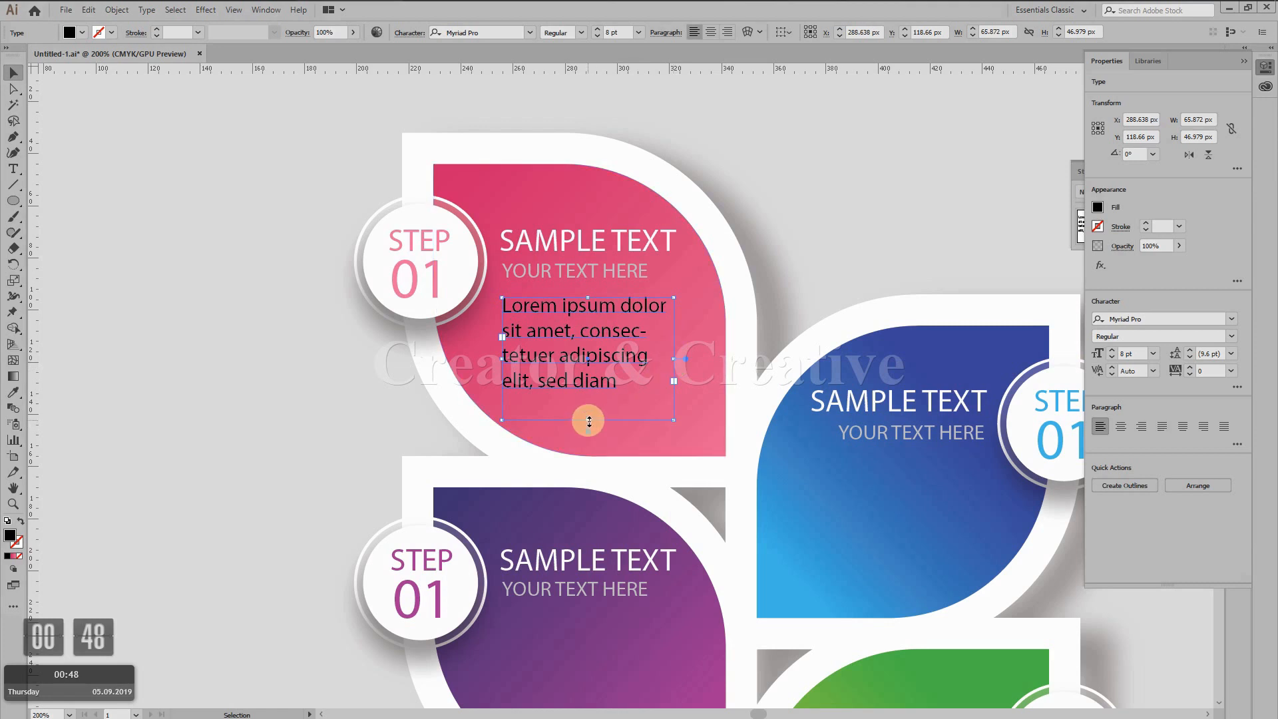
pyautogui.moveTo(588, 419); pyautogui.dragTo(592, 400)
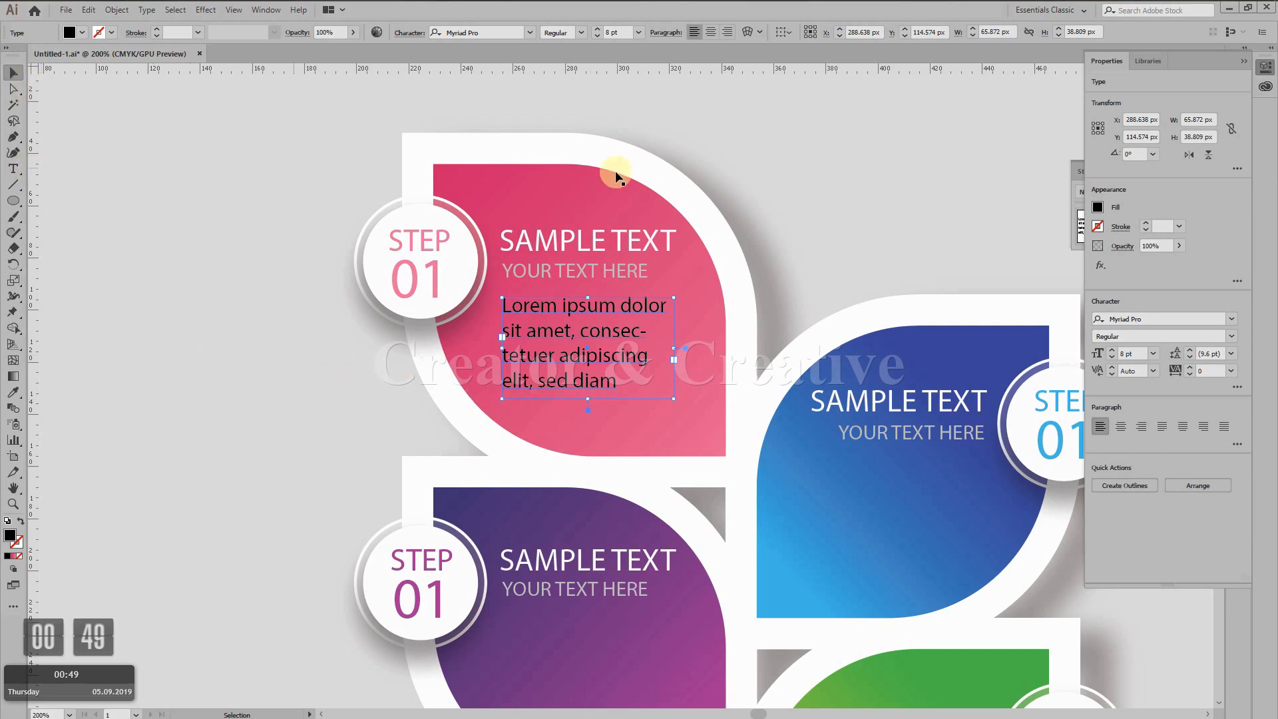
# Set the pink leaf's Lorem ipsum paragraph to 6 pt and shorten its text box to about 24 px tall
pyautogui.click(598, 38)
pyautogui.click(598, 39)
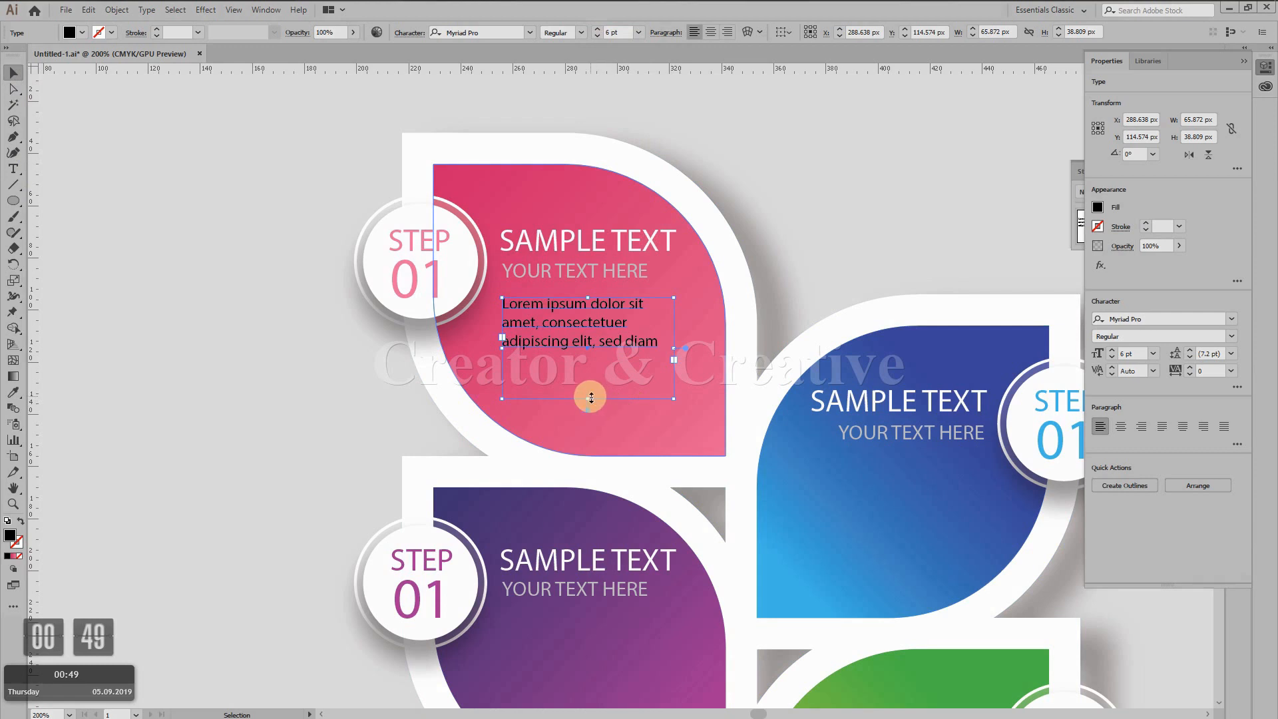
pyautogui.moveTo(588, 398); pyautogui.dragTo(585, 360)
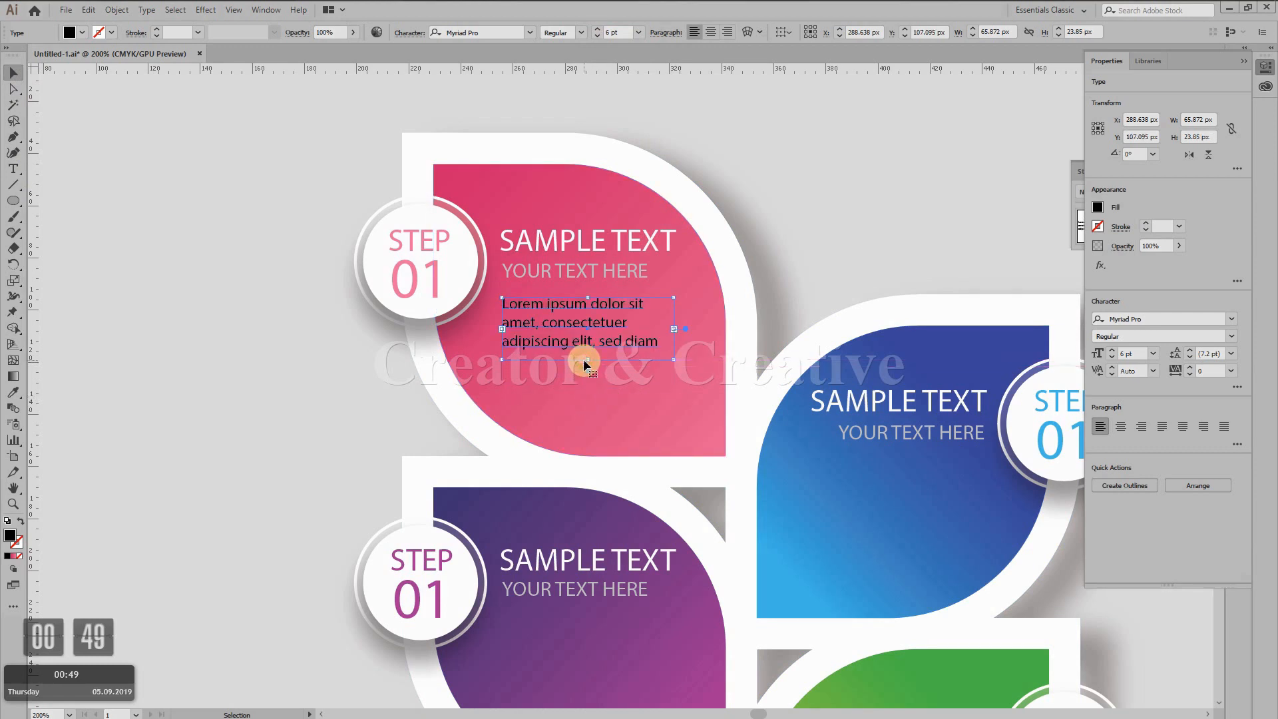
pyautogui.click(564, 392)
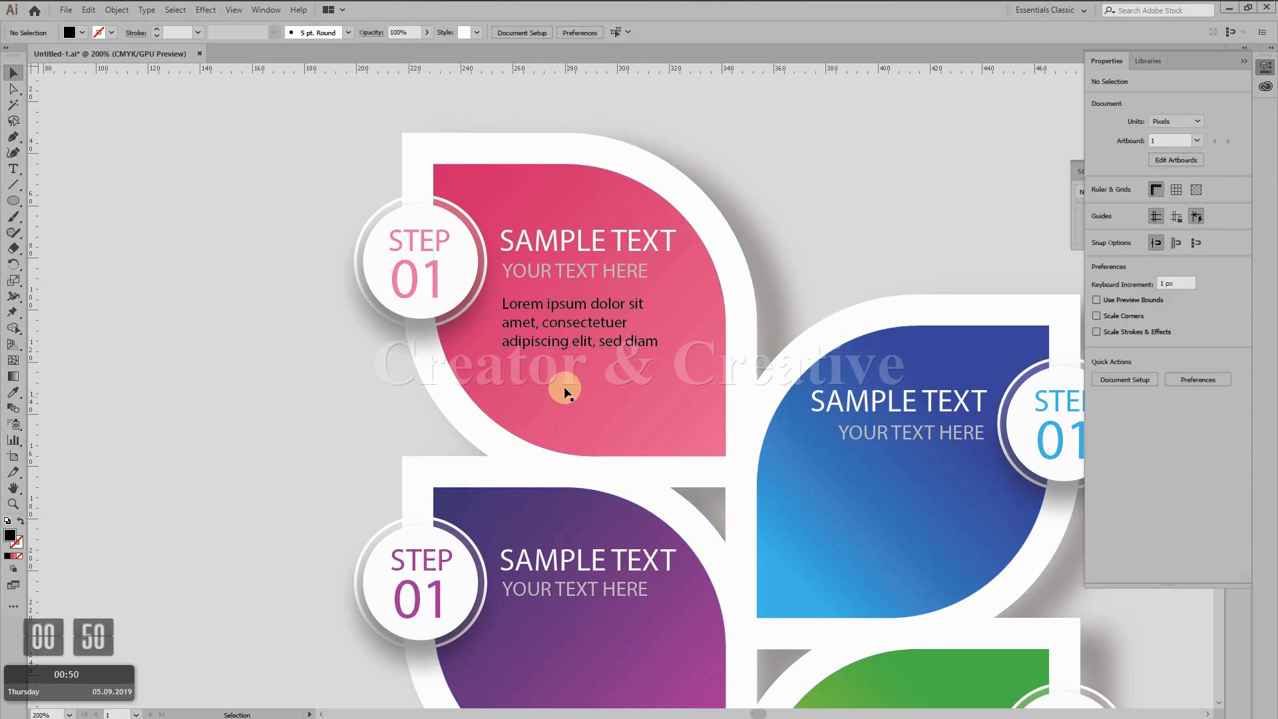
# Change the pink leaf's Lorem ipsum paragraph fill from black to near-white and deselect it
pyautogui.scroll(-1, 577, 378)
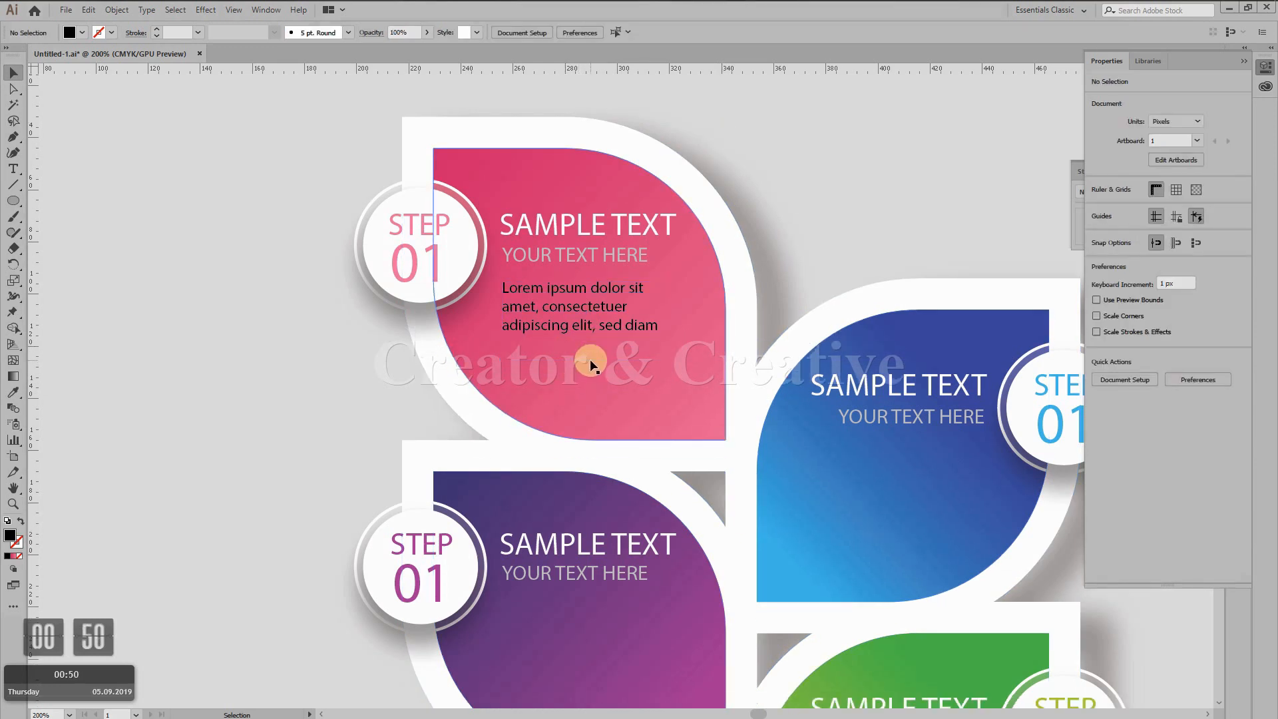
pyautogui.click(611, 310)
pyautogui.doubleClick(9, 539)
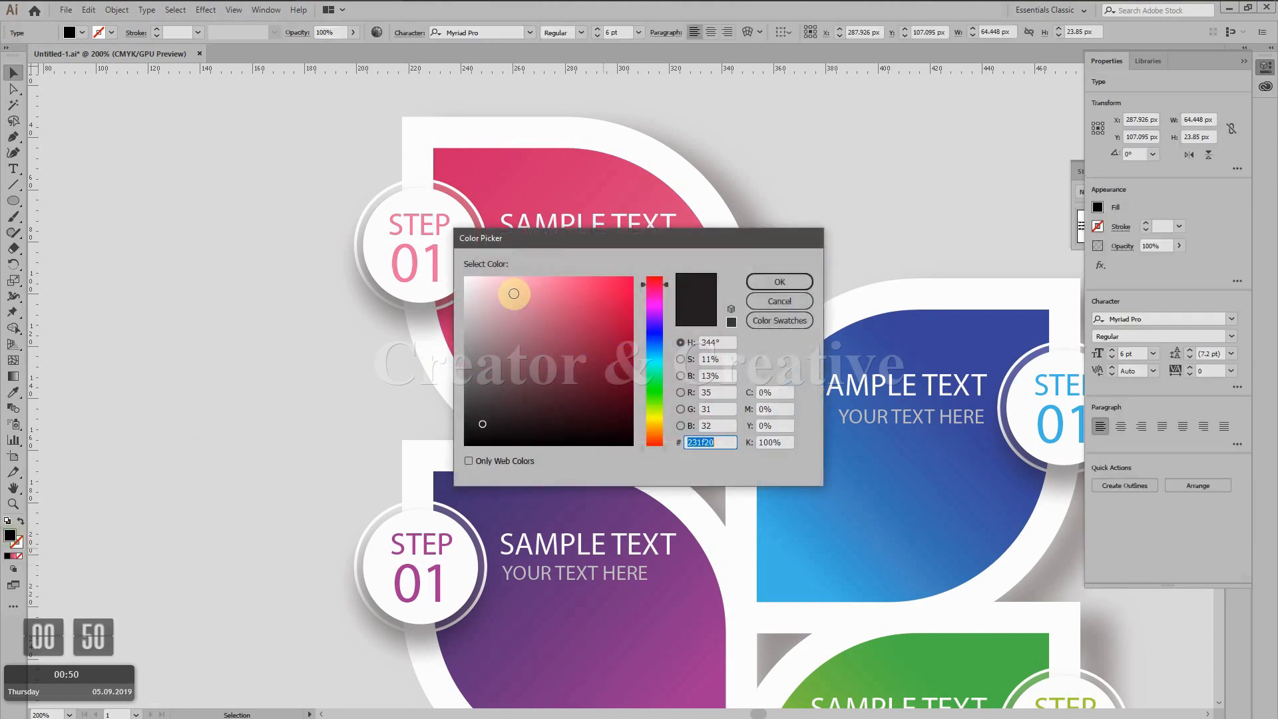
pyautogui.click(468, 286)
pyautogui.click(772, 283)
pyautogui.scroll(-4, 824, 243)
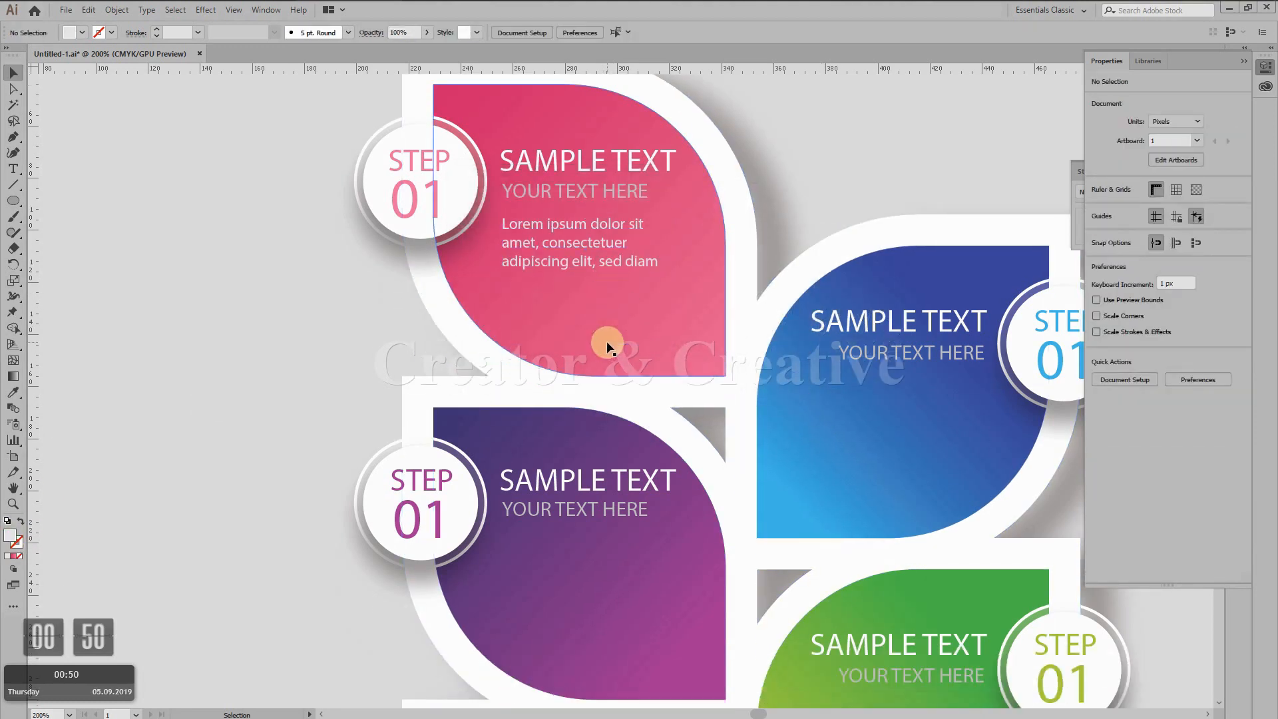
# Copy the Lorem ipsum paragraph beneath YOUR TEXT HERE on the purple and yellow leaves
pyautogui.moveTo(577, 243); pyautogui.dragTo(579, 564)
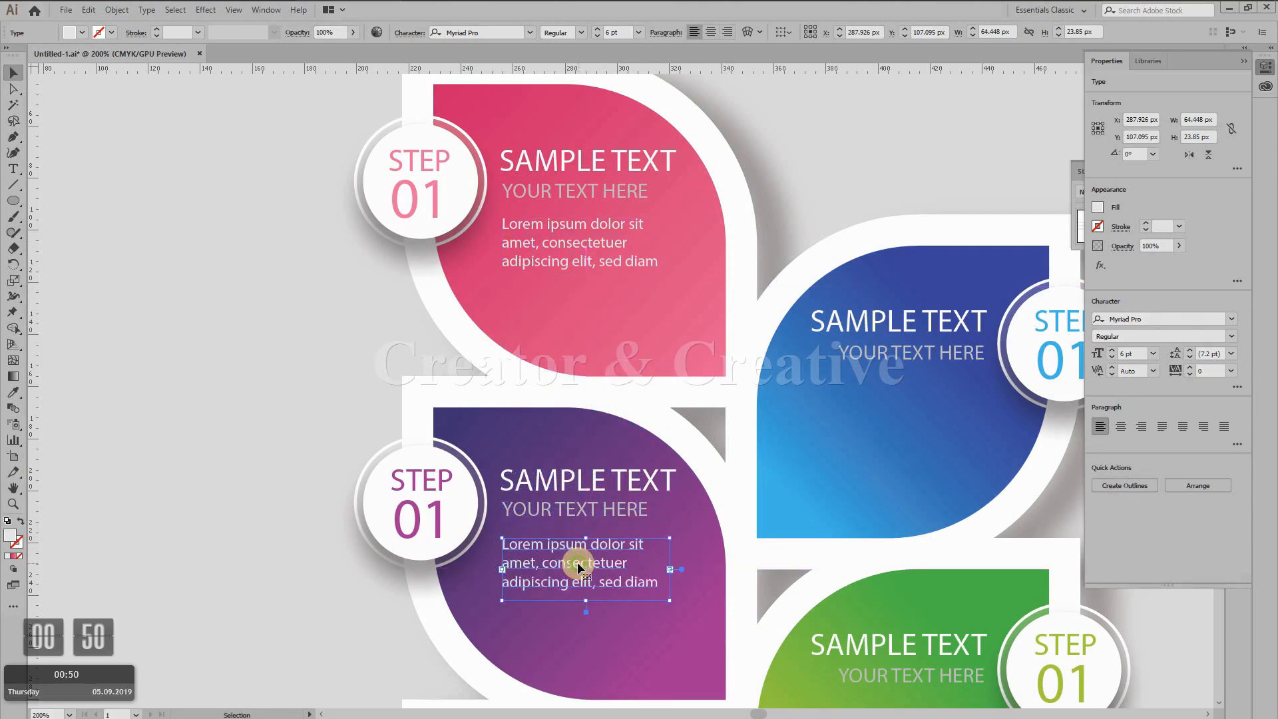
pyautogui.scroll(-6, 586, 533)
pyautogui.scroll(-2, 595, 515)
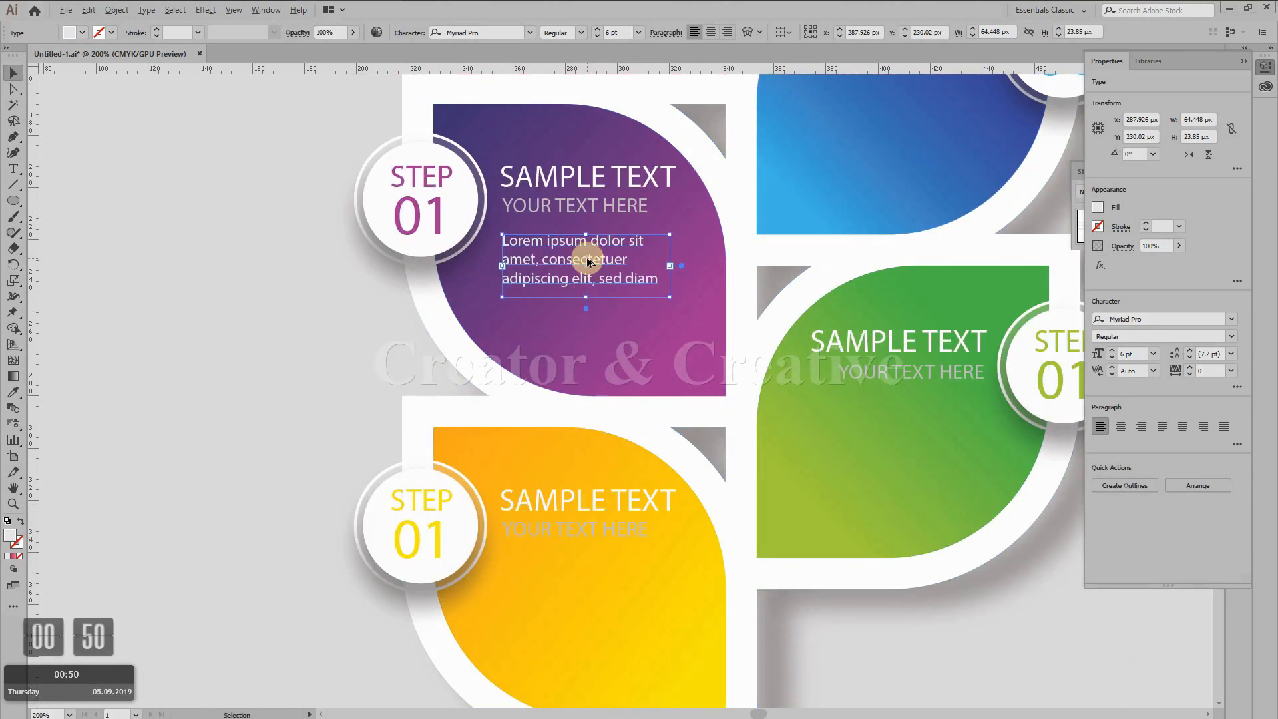
pyautogui.moveTo(586, 263); pyautogui.dragTo(585, 588)
pyautogui.scroll(4, 592, 533)
# Copy the Lorem ipsum paragraph to the blue leaf, right-align it, and duplicate that version onto the green leaf
pyautogui.moveTo(571, 391); pyautogui.dragTo(886, 231)
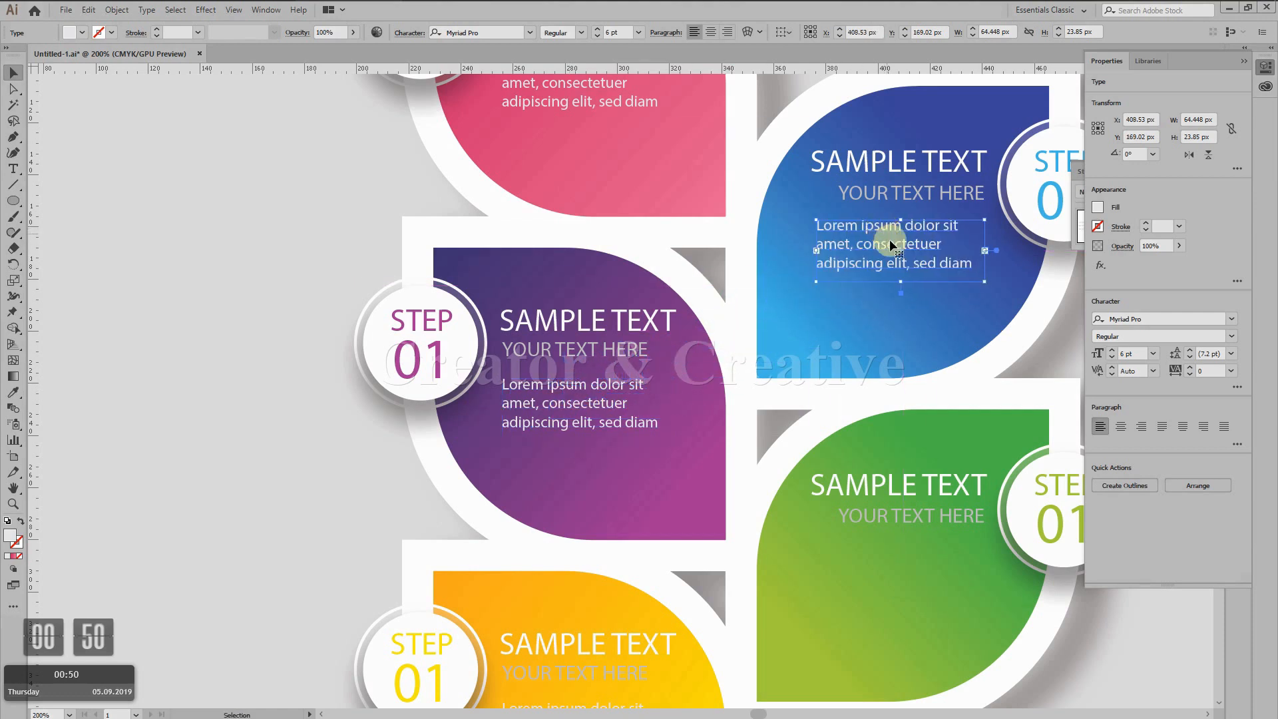
pyautogui.click(727, 32)
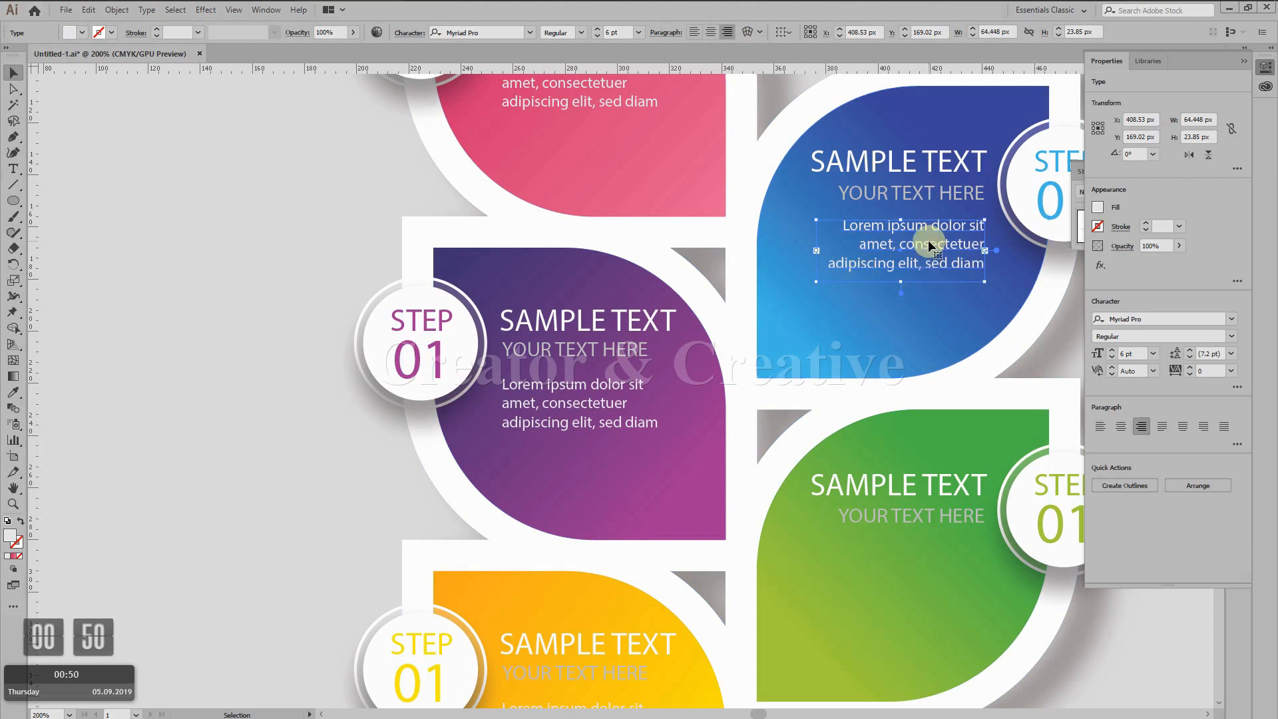
pyautogui.moveTo(928, 244); pyautogui.dragTo(913, 571)
pyautogui.click(290, 266)
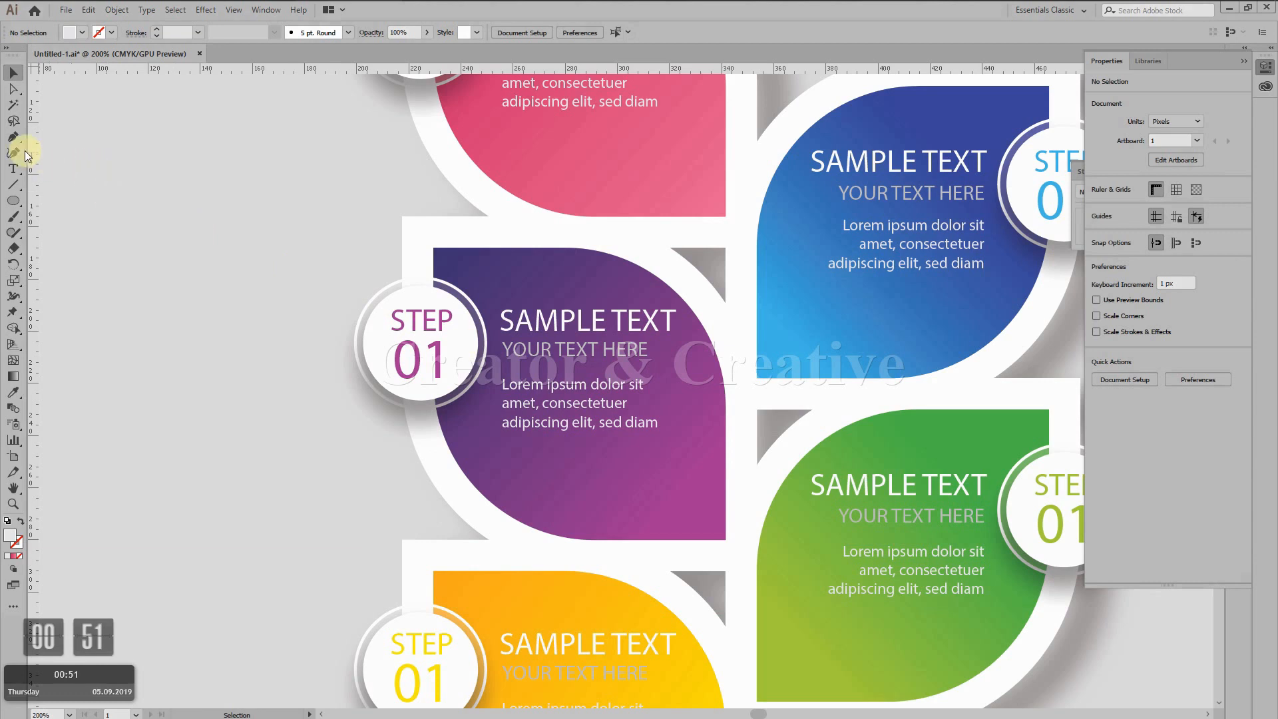
# Draw a horizontal line about 64 px long between YOUR TEXT HERE and the paragraph on the pink leaf
pyautogui.click(12, 185)
pyautogui.scroll(3, 630, 252)
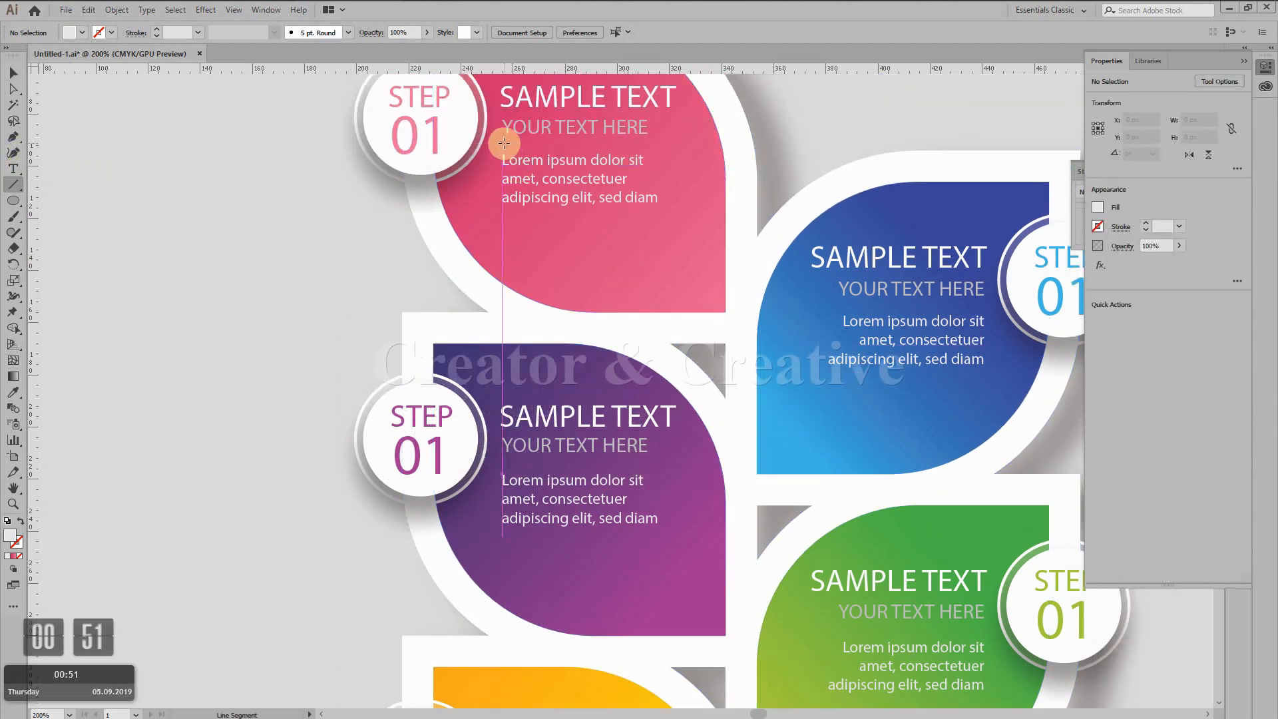
pyautogui.moveTo(504, 140); pyautogui.dragTo(670, 141)
pyautogui.click(14, 71)
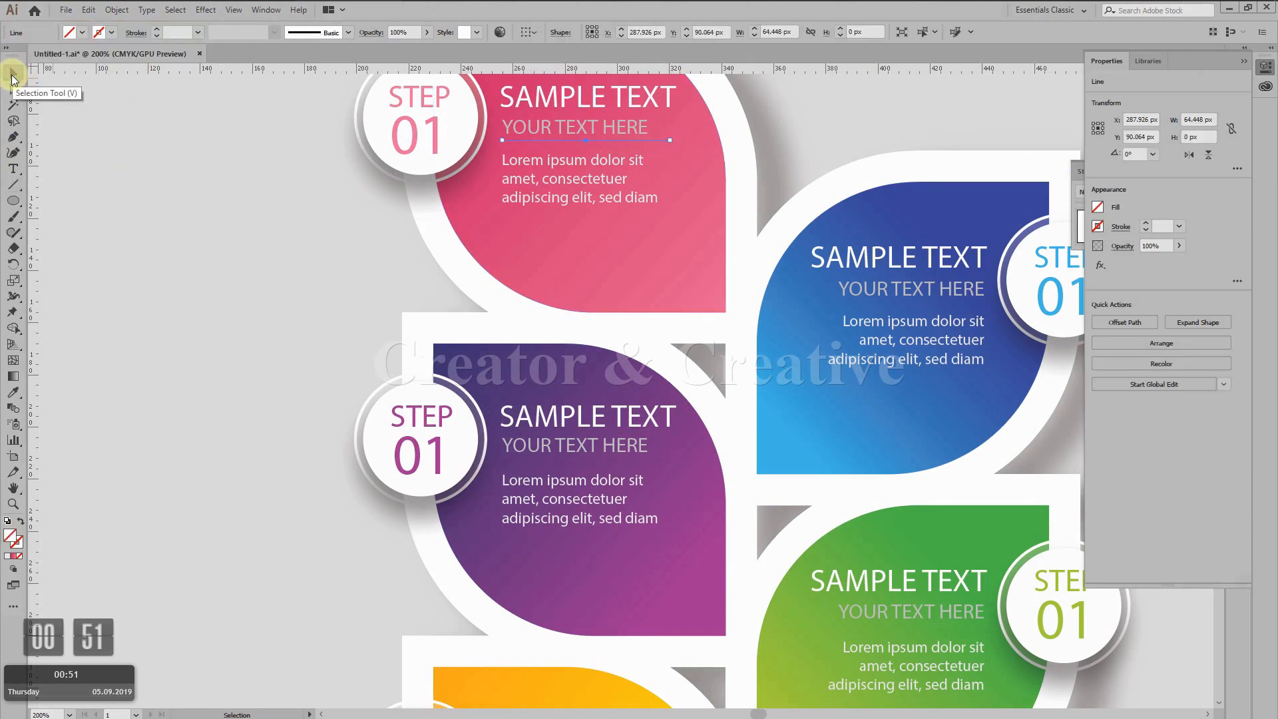
# Give the pink leaf's divider line a 0.25 pt stroke in a very light grey swatch and deselect it
pyautogui.click(156, 30)
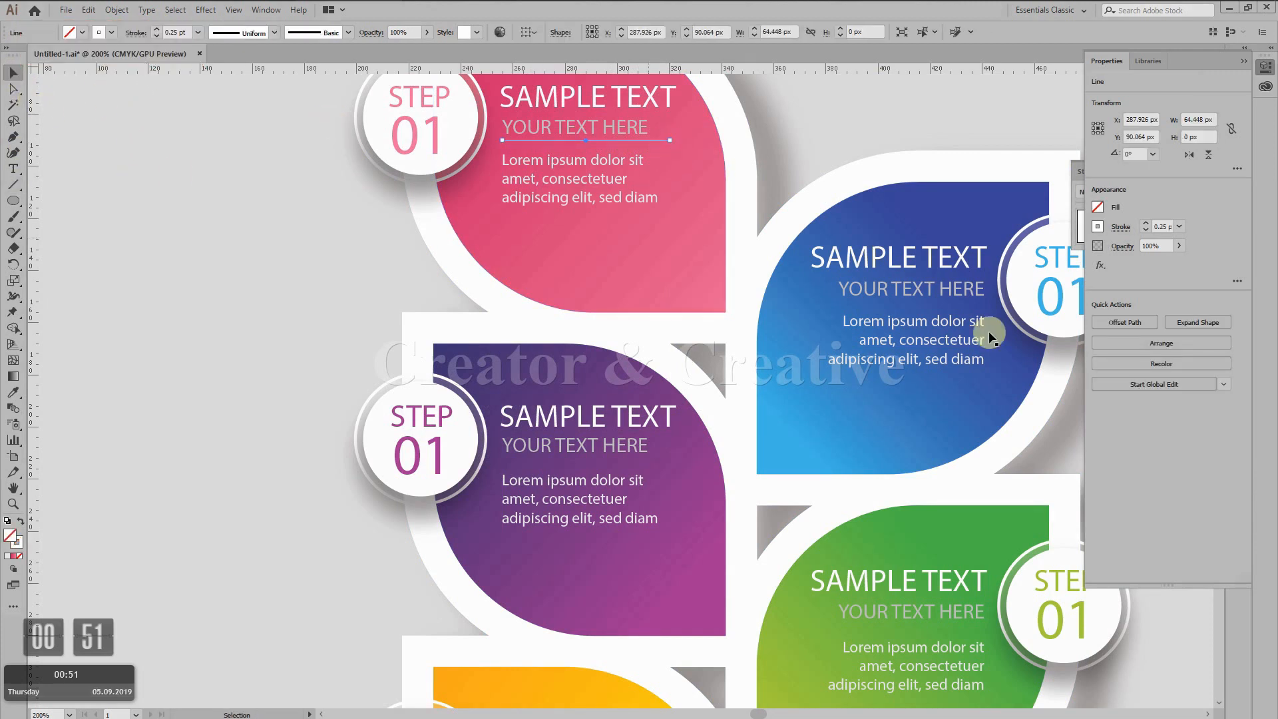
pyautogui.click(1098, 228)
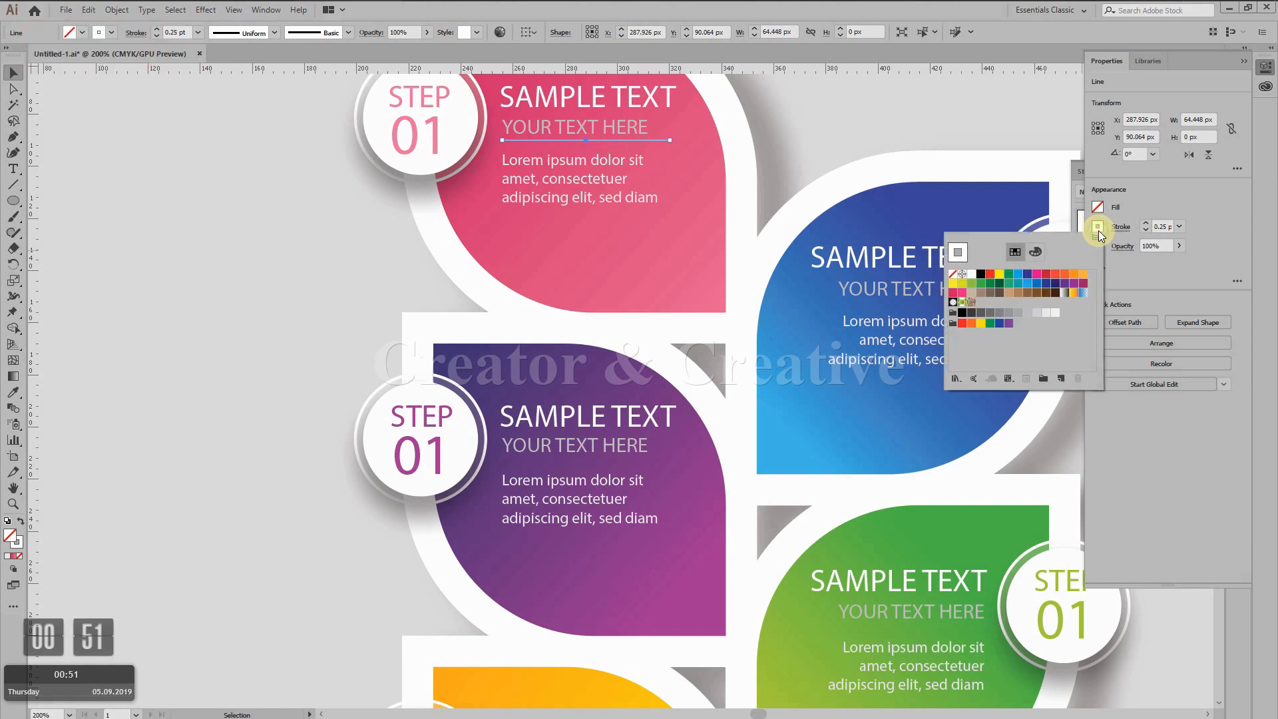
pyautogui.click(1037, 314)
pyautogui.click(1165, 268)
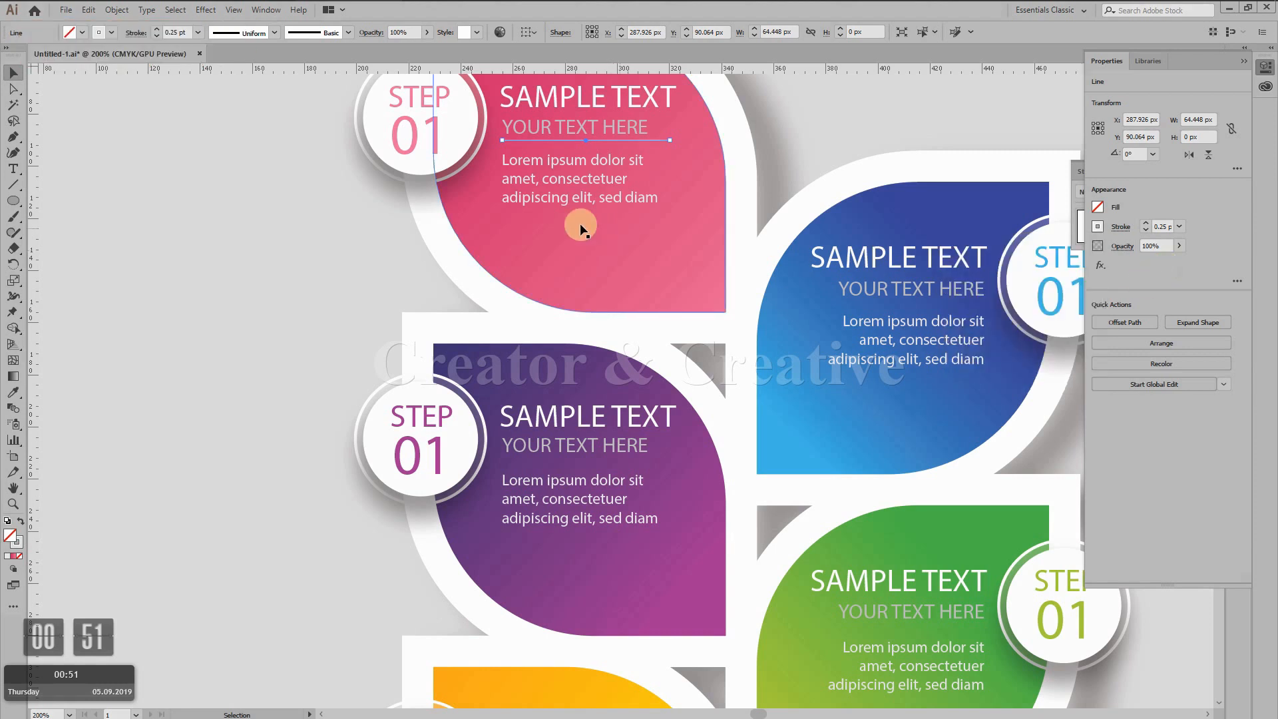
pyautogui.click(106, 158)
# Copy the divider line between YOUR TEXT HERE and the paragraph on the purple and yellow leaves
pyautogui.click(629, 140)
pyautogui.moveTo(629, 138); pyautogui.dragTo(597, 458)
pyautogui.scroll(-5, 596, 458)
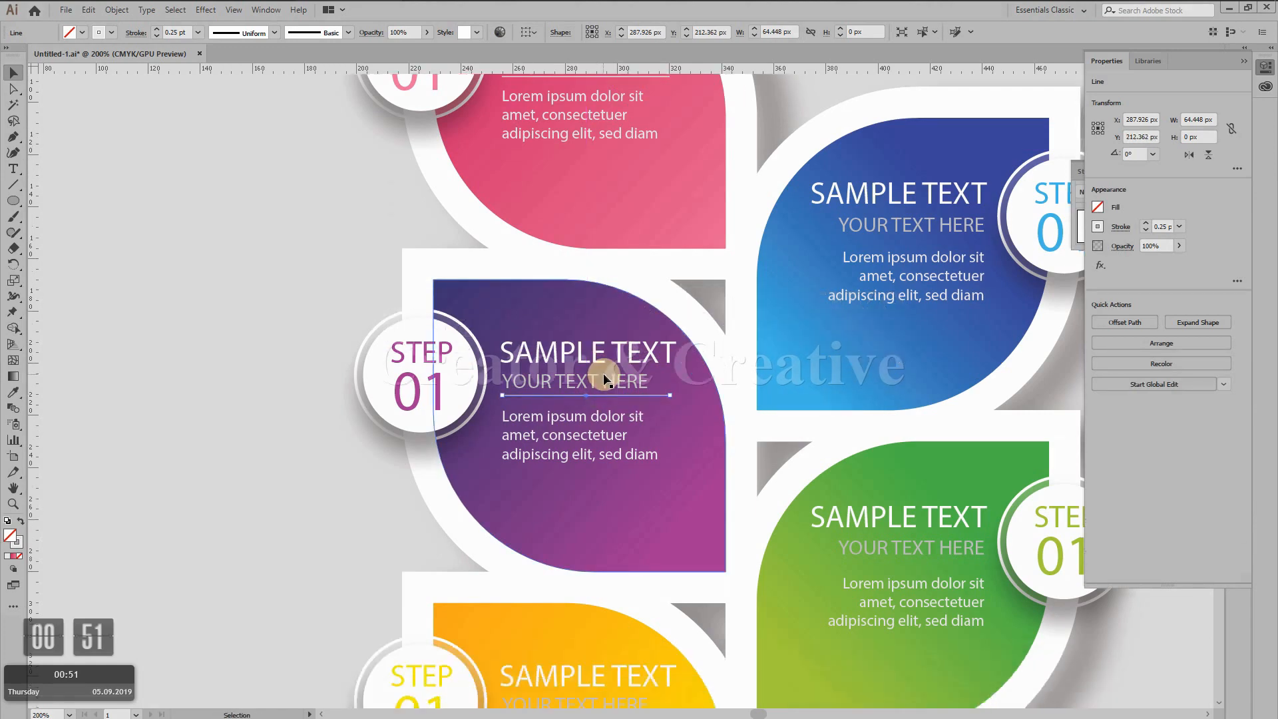
pyautogui.moveTo(611, 91); pyautogui.dragTo(614, 417)
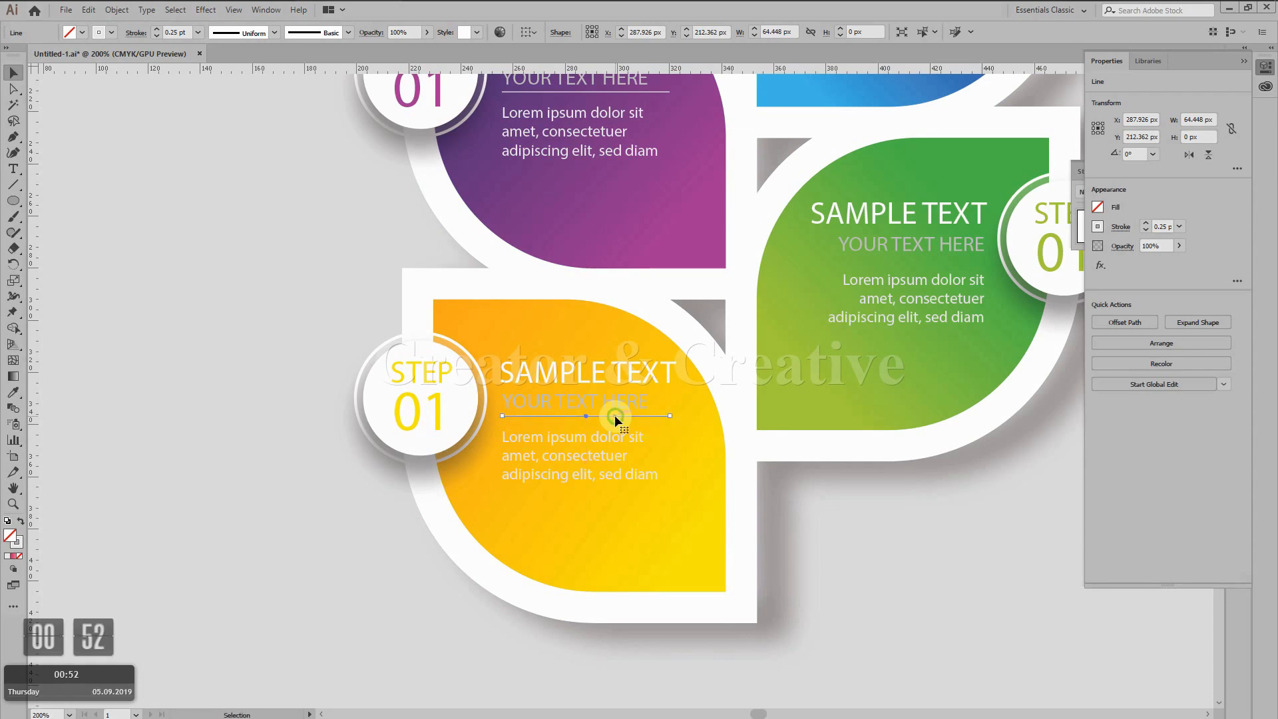
pyautogui.scroll(4, 619, 400)
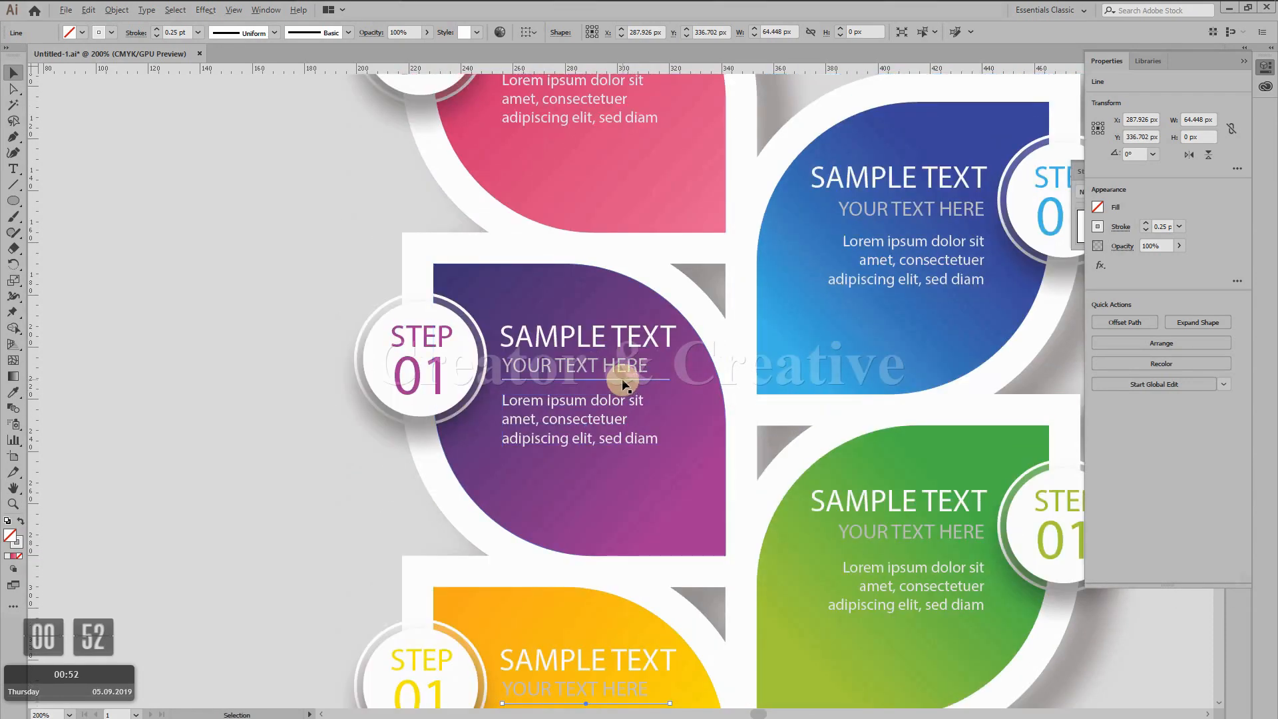
# Copy the divider line between YOUR TEXT HERE and the paragraph on the blue and green leaves
pyautogui.moveTo(623, 378); pyautogui.dragTo(936, 227)
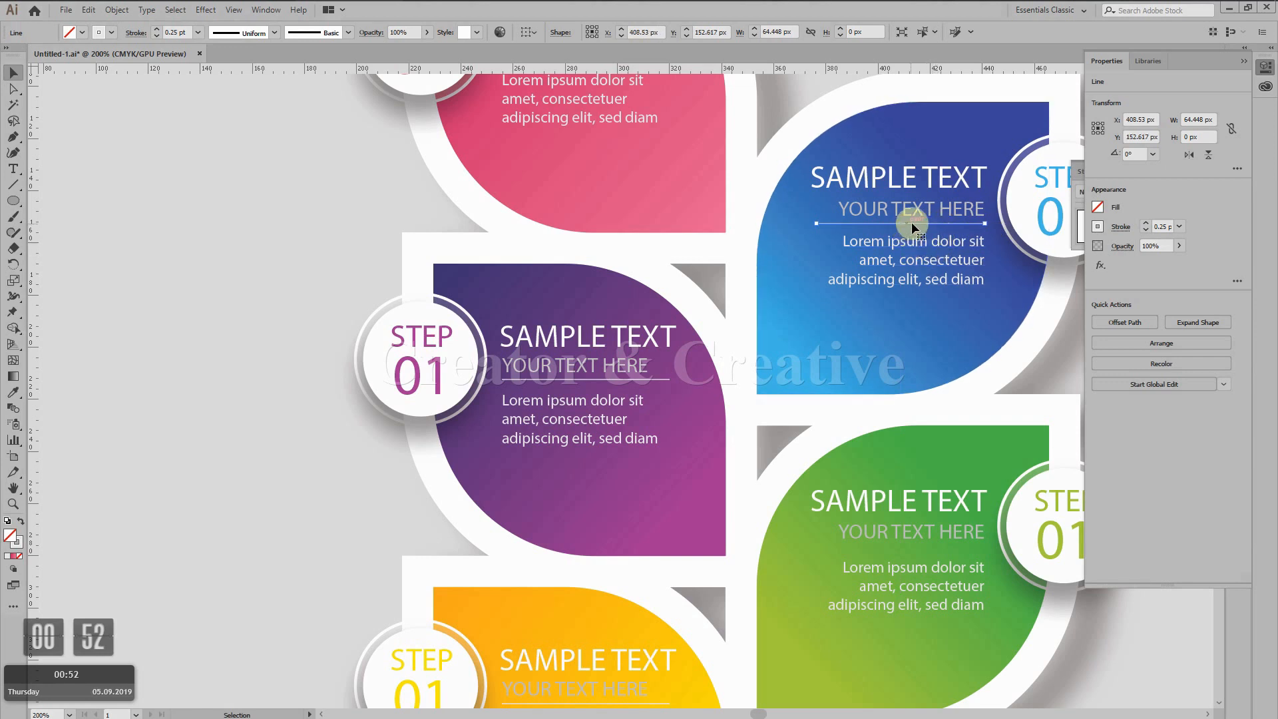
pyautogui.moveTo(912, 222); pyautogui.dragTo(906, 546)
pyautogui.click(242, 273)
# Group all five leaves with their buttons and texts, and move the group to the horizontal middle of the artboard
pyautogui.hotkey('ctrl', '-')
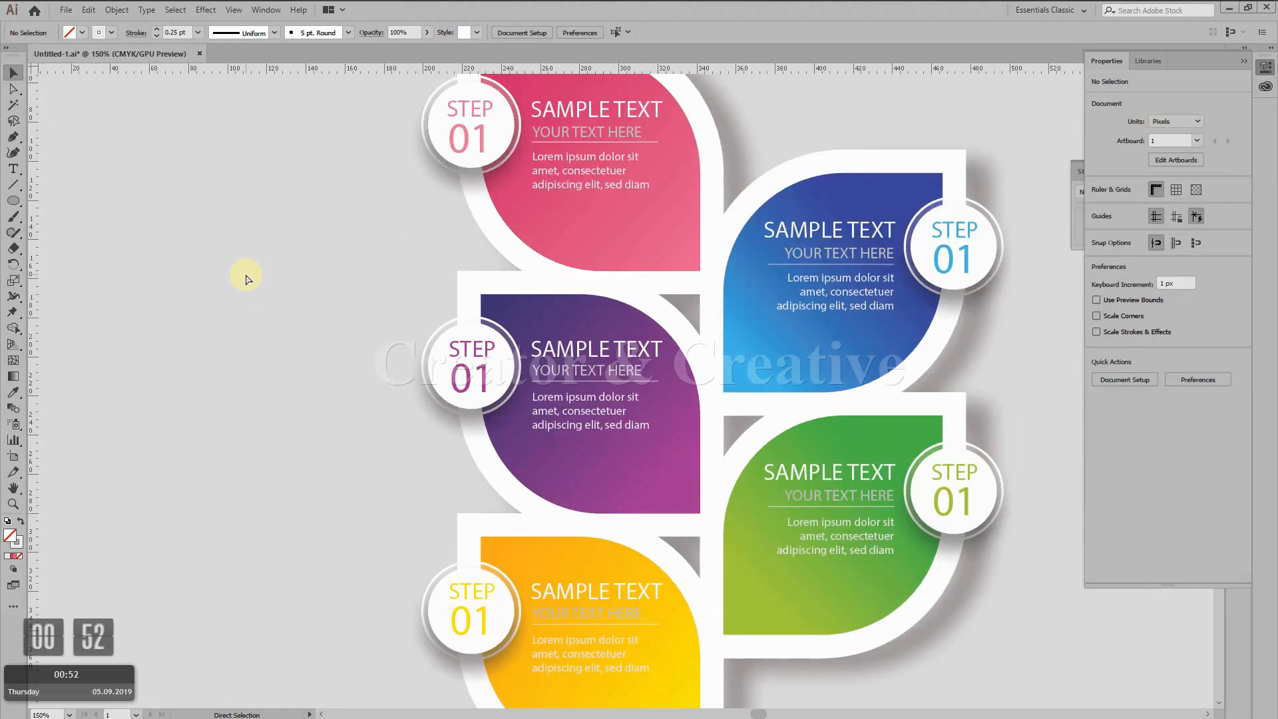
pyautogui.hotkey('ctrl', '-')
pyautogui.hotkey('ctrl', '-')
pyautogui.moveTo(666, 404); pyautogui.dragTo(433, 322)
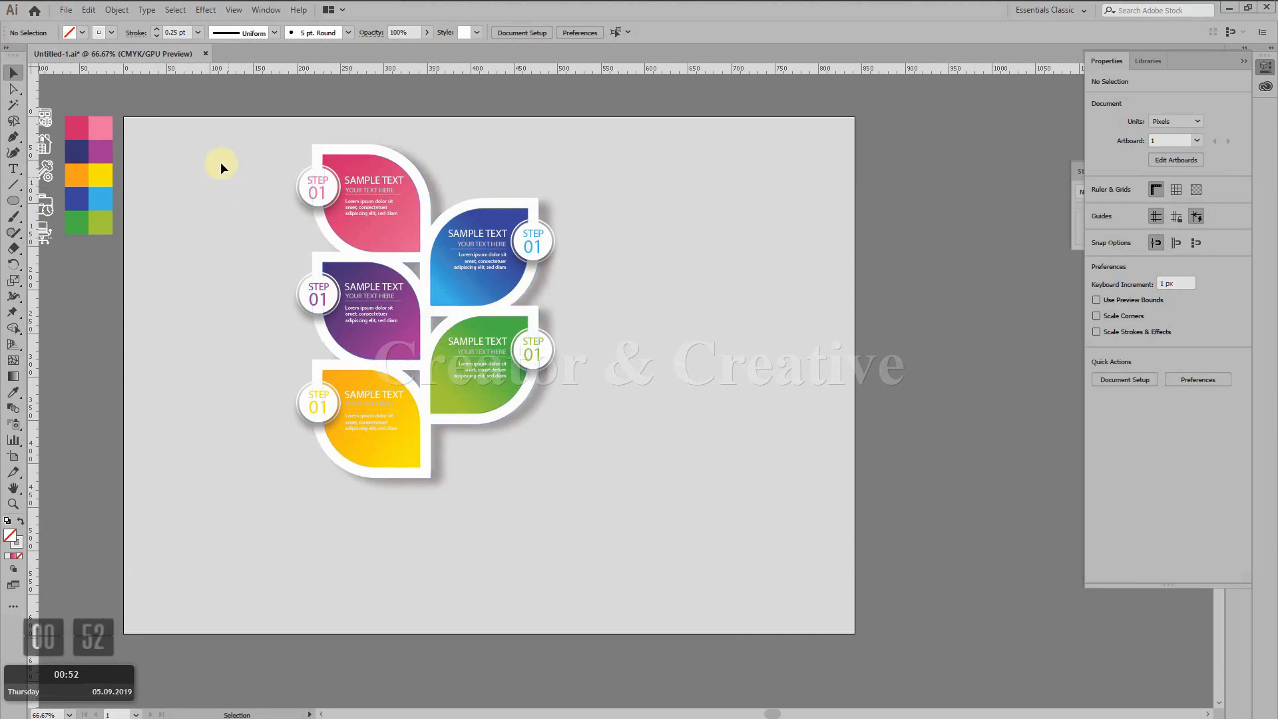
pyautogui.moveTo(610, 495); pyautogui.dragTo(610, 496)
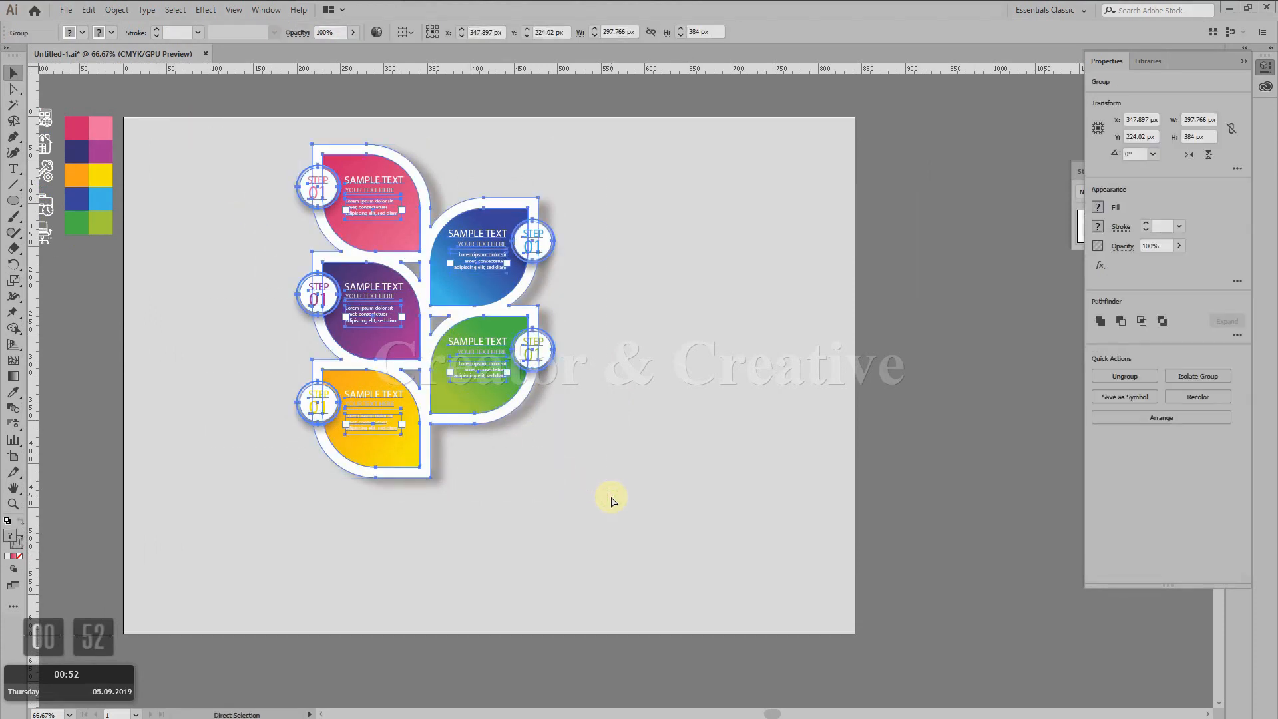
pyautogui.moveTo(423, 287); pyautogui.dragTo(663, 381)
pyautogui.click(745, 414)
# Select the five white icons beside the artboard and bring them to the front of the stacking order
pyautogui.hotkey('ctrl', '+')
pyautogui.moveTo(385, 306); pyautogui.dragTo(509, 375)
pyautogui.click(121, 115)
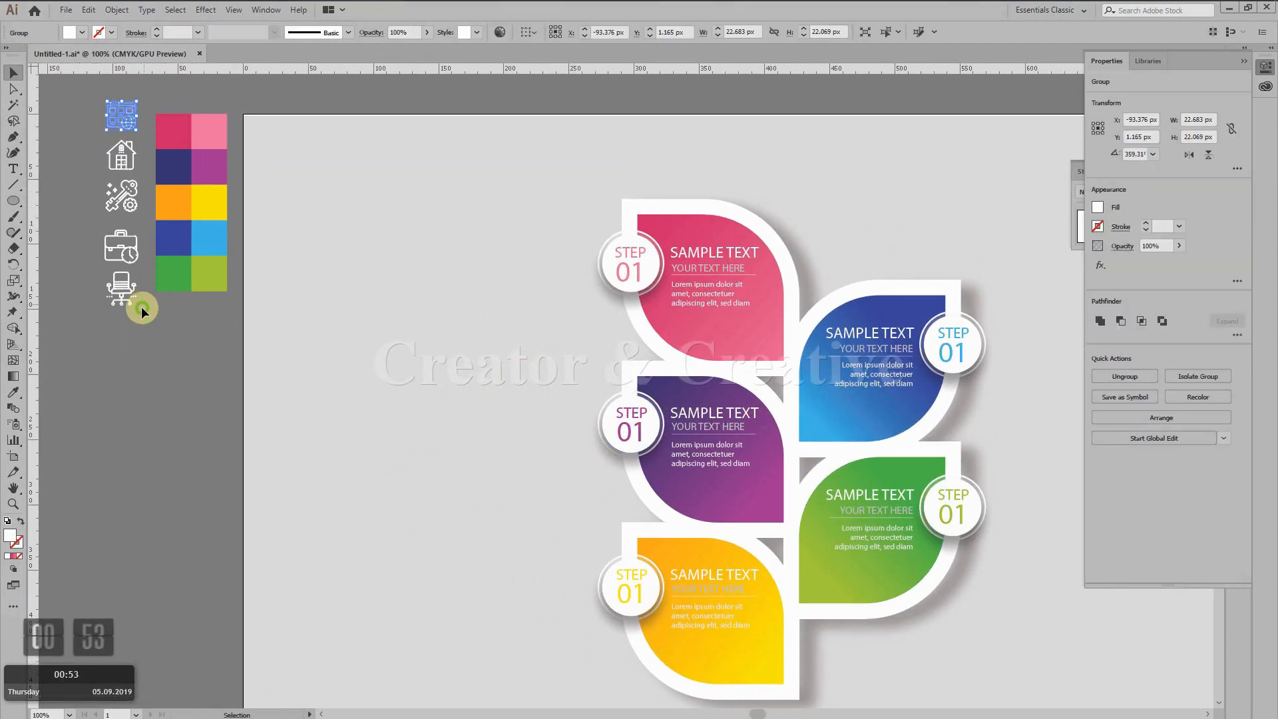
pyautogui.moveTo(142, 307); pyautogui.dragTo(134, 321)
pyautogui.click(118, 10)
pyautogui.moveTo(146, 40)
pyautogui.click(302, 42)
pyautogui.click(304, 173)
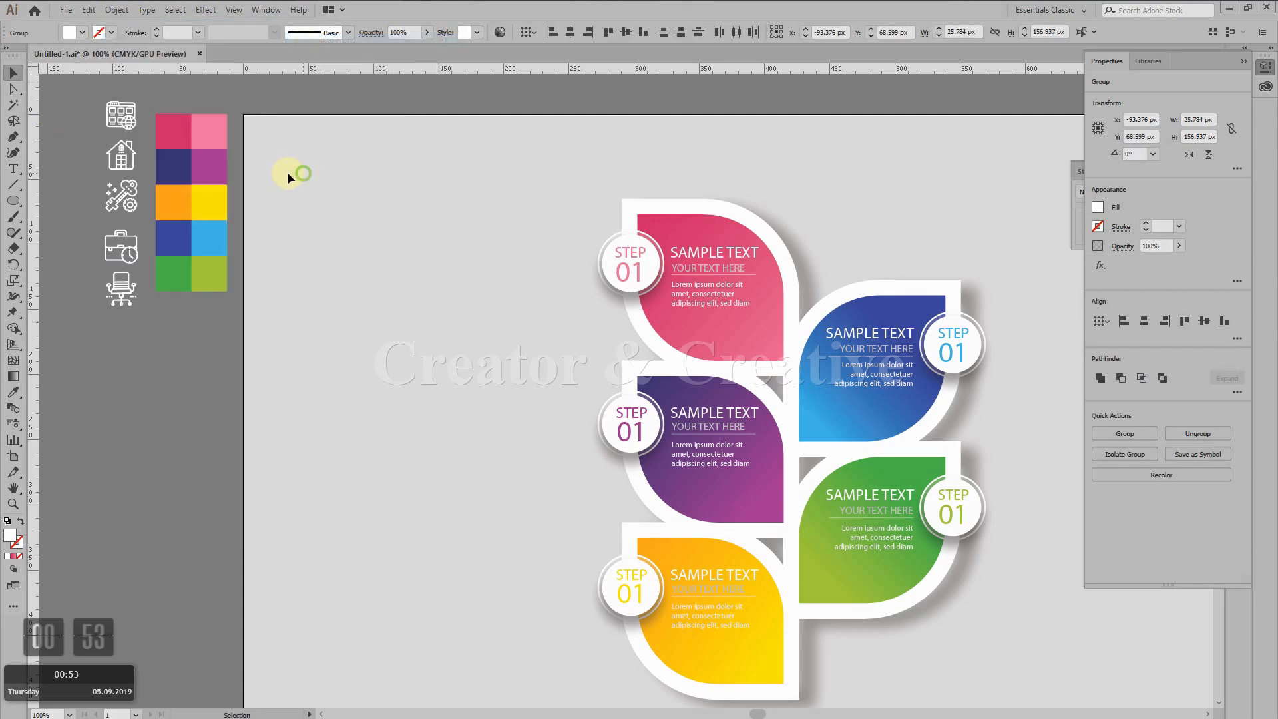
# Place the calendar-and-globe icon below the pink leaf's paragraph and the house icon below the purple leaf's paragraph
pyautogui.moveTo(122, 115); pyautogui.dragTo(714, 333)
pyautogui.click(520, 358)
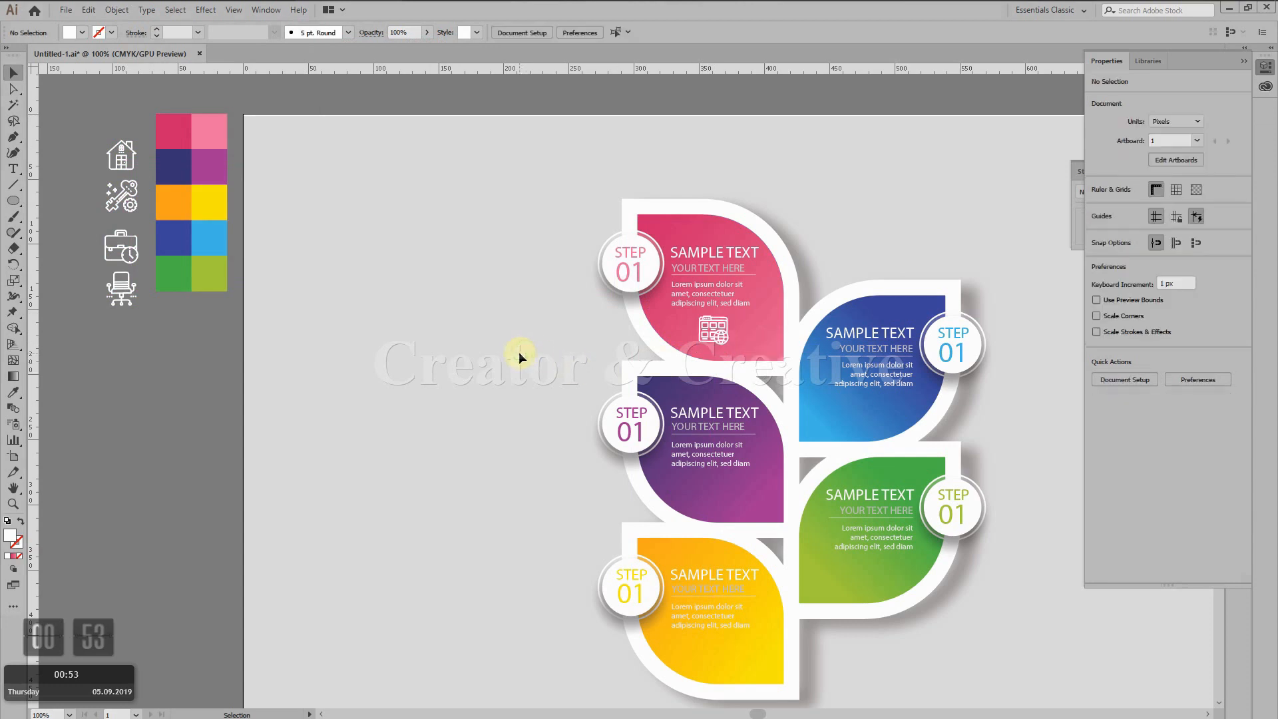
pyautogui.moveTo(120, 165); pyautogui.dragTo(715, 494)
pyautogui.scroll(-4, 708, 488)
pyautogui.scroll(2, 139, 222)
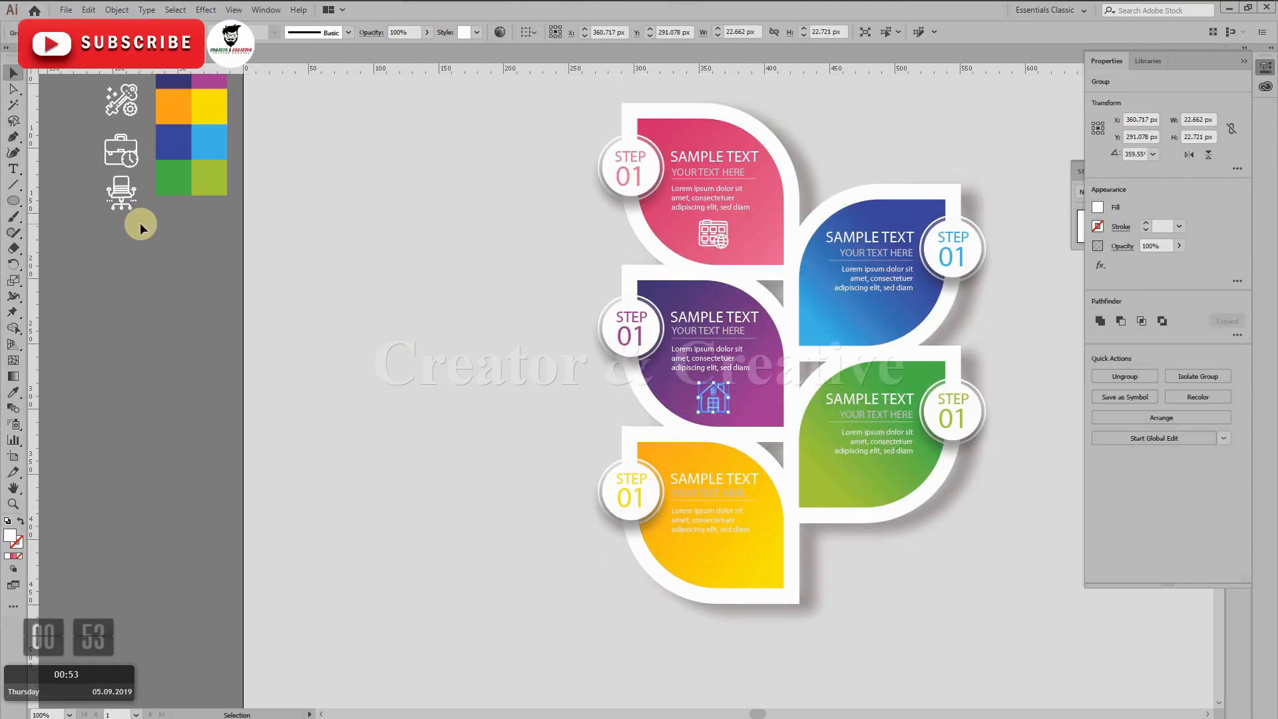
# Place the key-and-gear icon below the yellow leaf's paragraph, the briefcase icon below the blue leaf's, and the office-chair icon below the green leaf's
pyautogui.moveTo(126, 93); pyautogui.dragTo(718, 550)
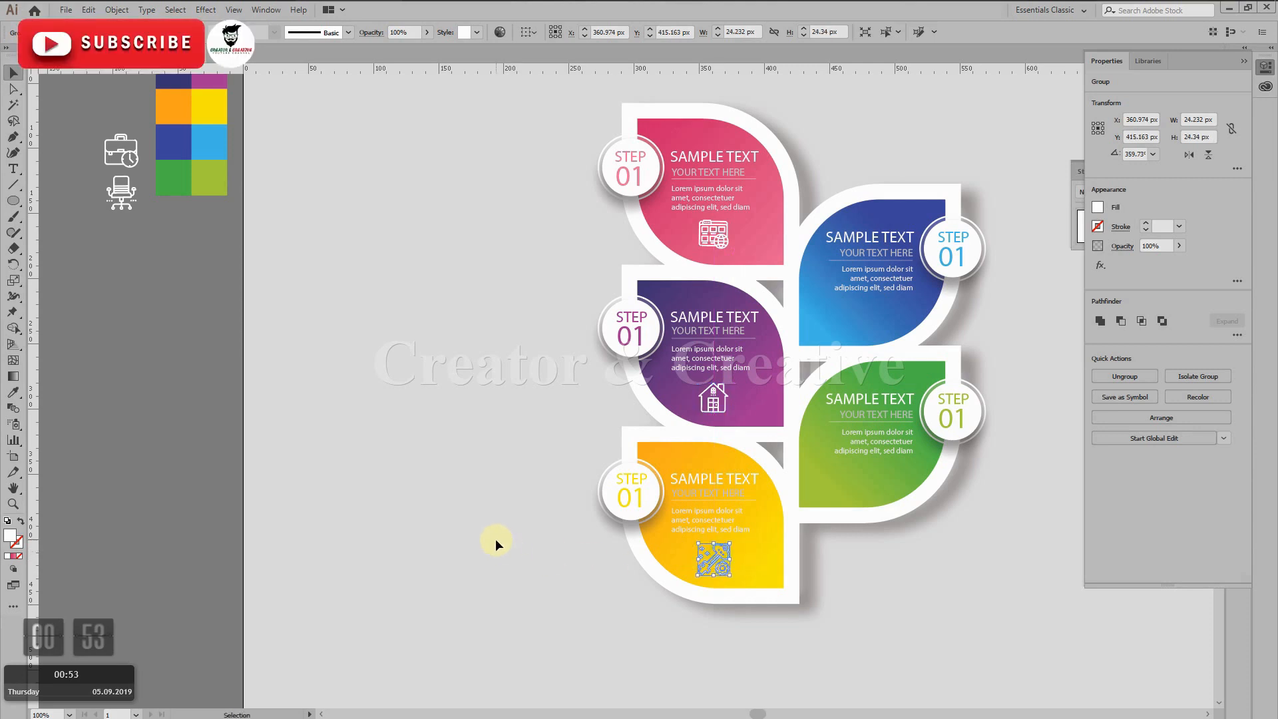
pyautogui.click(299, 430)
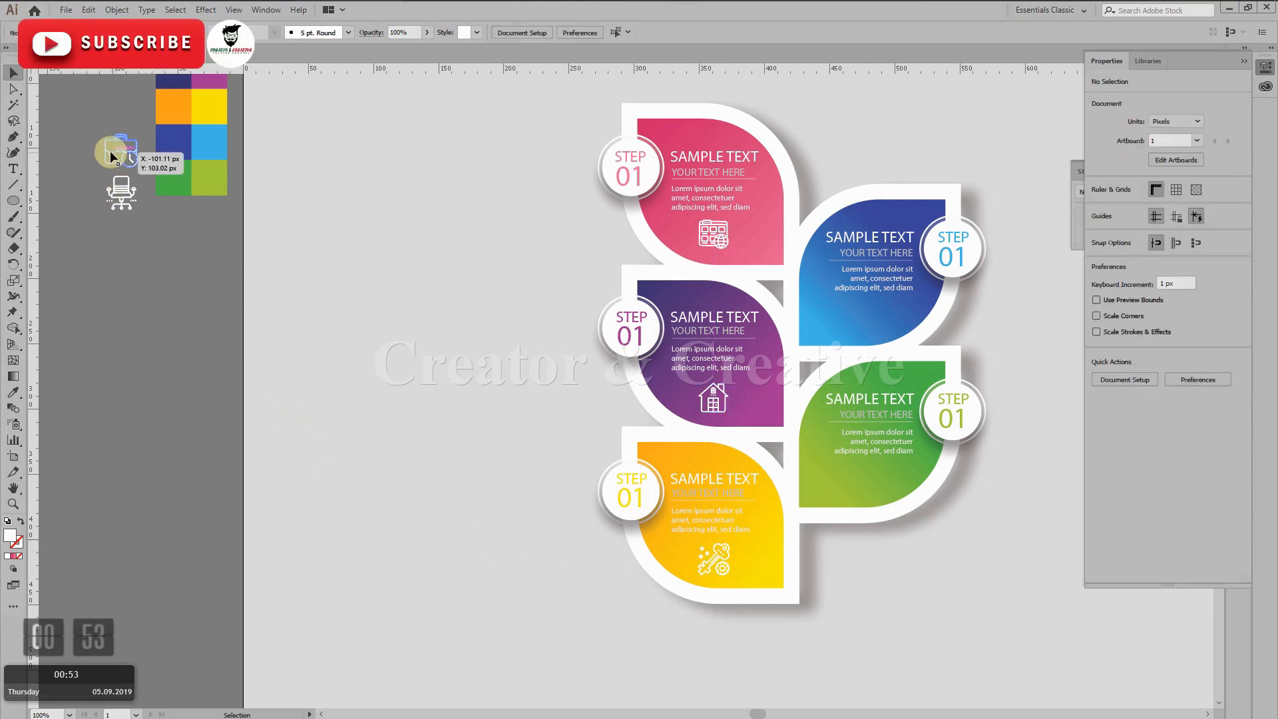
pyautogui.moveTo(398, 294); pyautogui.dragTo(353, 295)
pyautogui.moveTo(83, 154); pyautogui.dragTo(830, 322)
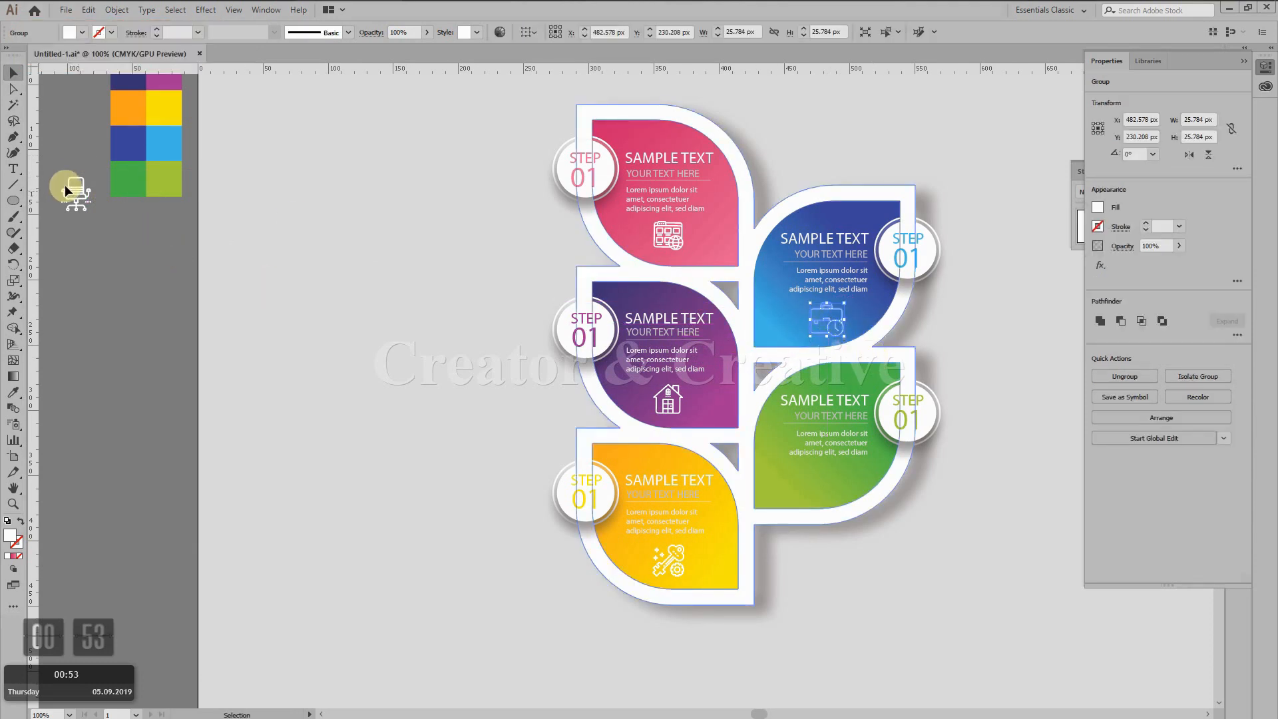
pyautogui.moveTo(79, 195); pyautogui.dragTo(827, 484)
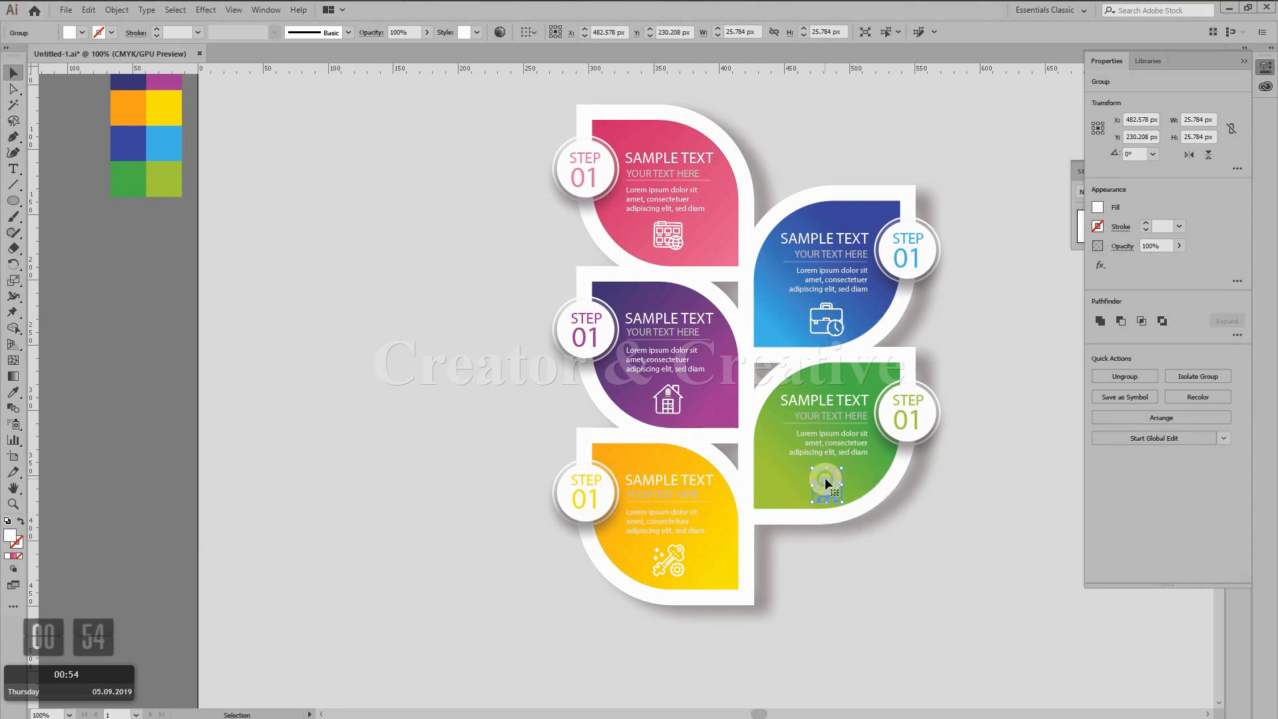
pyautogui.click(892, 549)
# Group all five leaves together with their buttons, texts and white icons, leaving nothing selected
pyautogui.moveTo(949, 486); pyautogui.dragTo(743, 493)
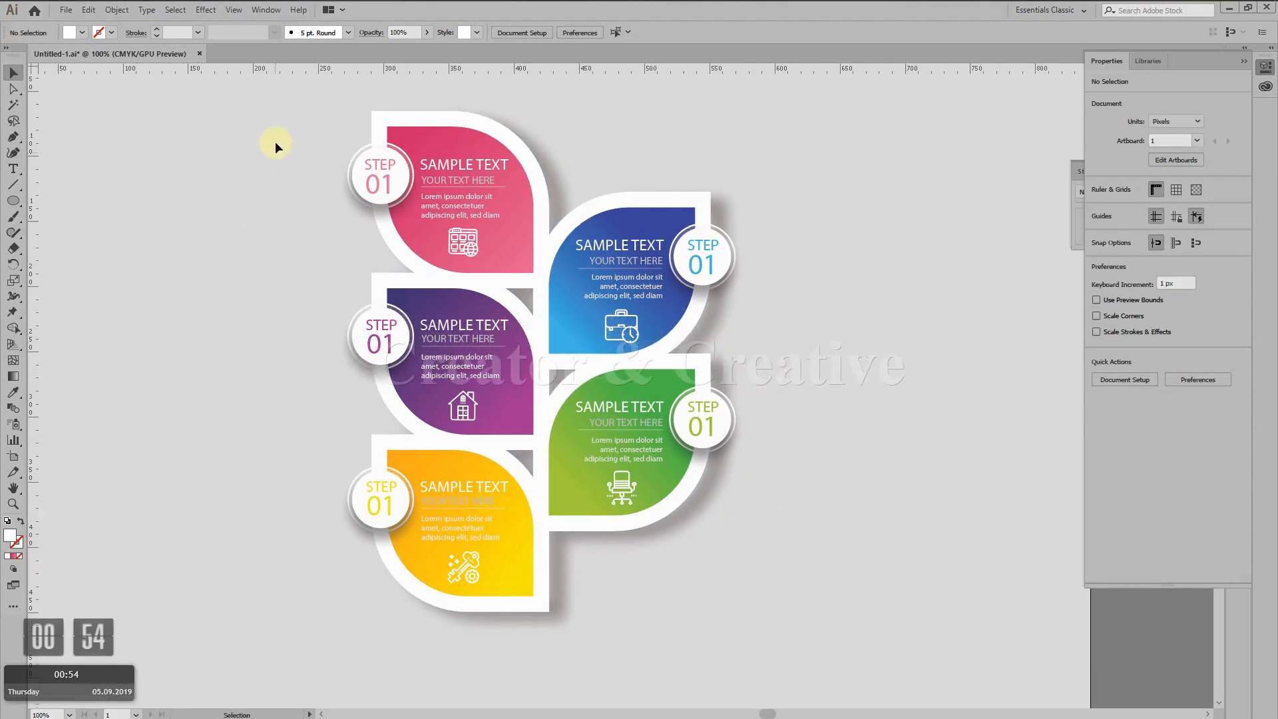
pyautogui.moveTo(276, 104); pyautogui.dragTo(852, 596)
pyautogui.click(116, 10)
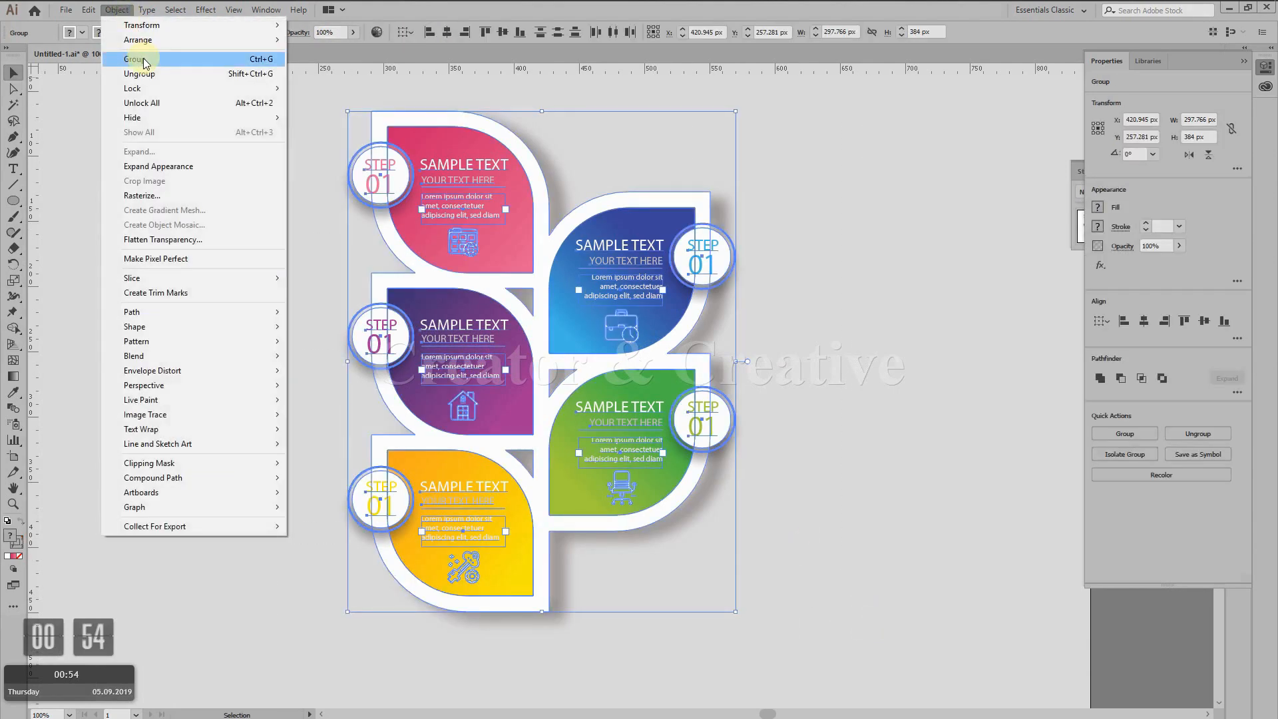
pyautogui.click(117, 11)
pyautogui.click(134, 61)
pyautogui.click(307, 271)
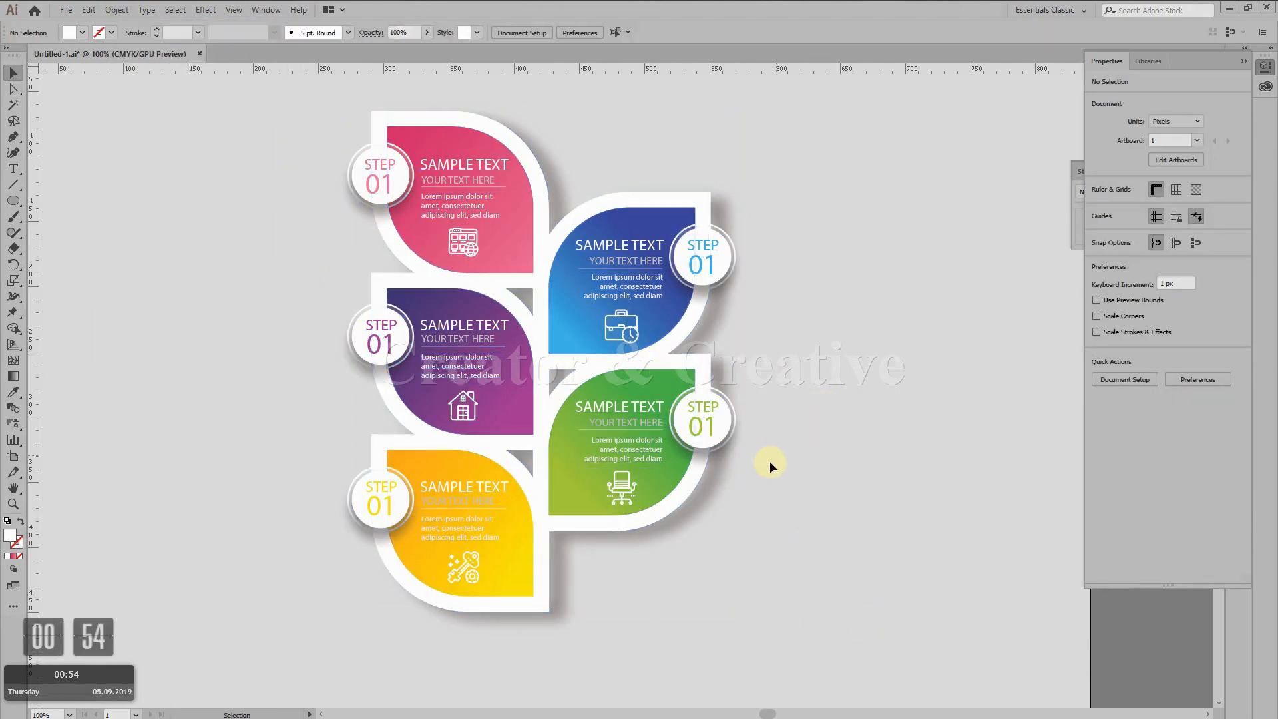
pyautogui.moveTo(766, 462); pyautogui.dragTo(794, 468)
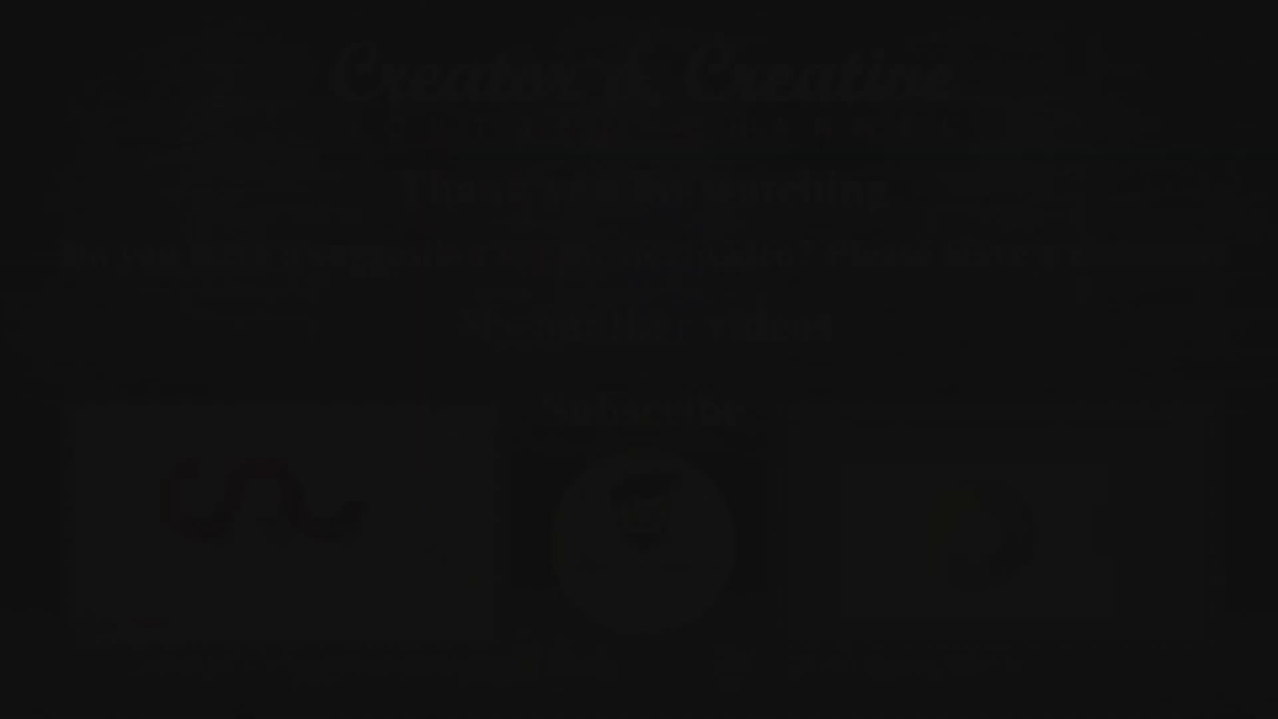